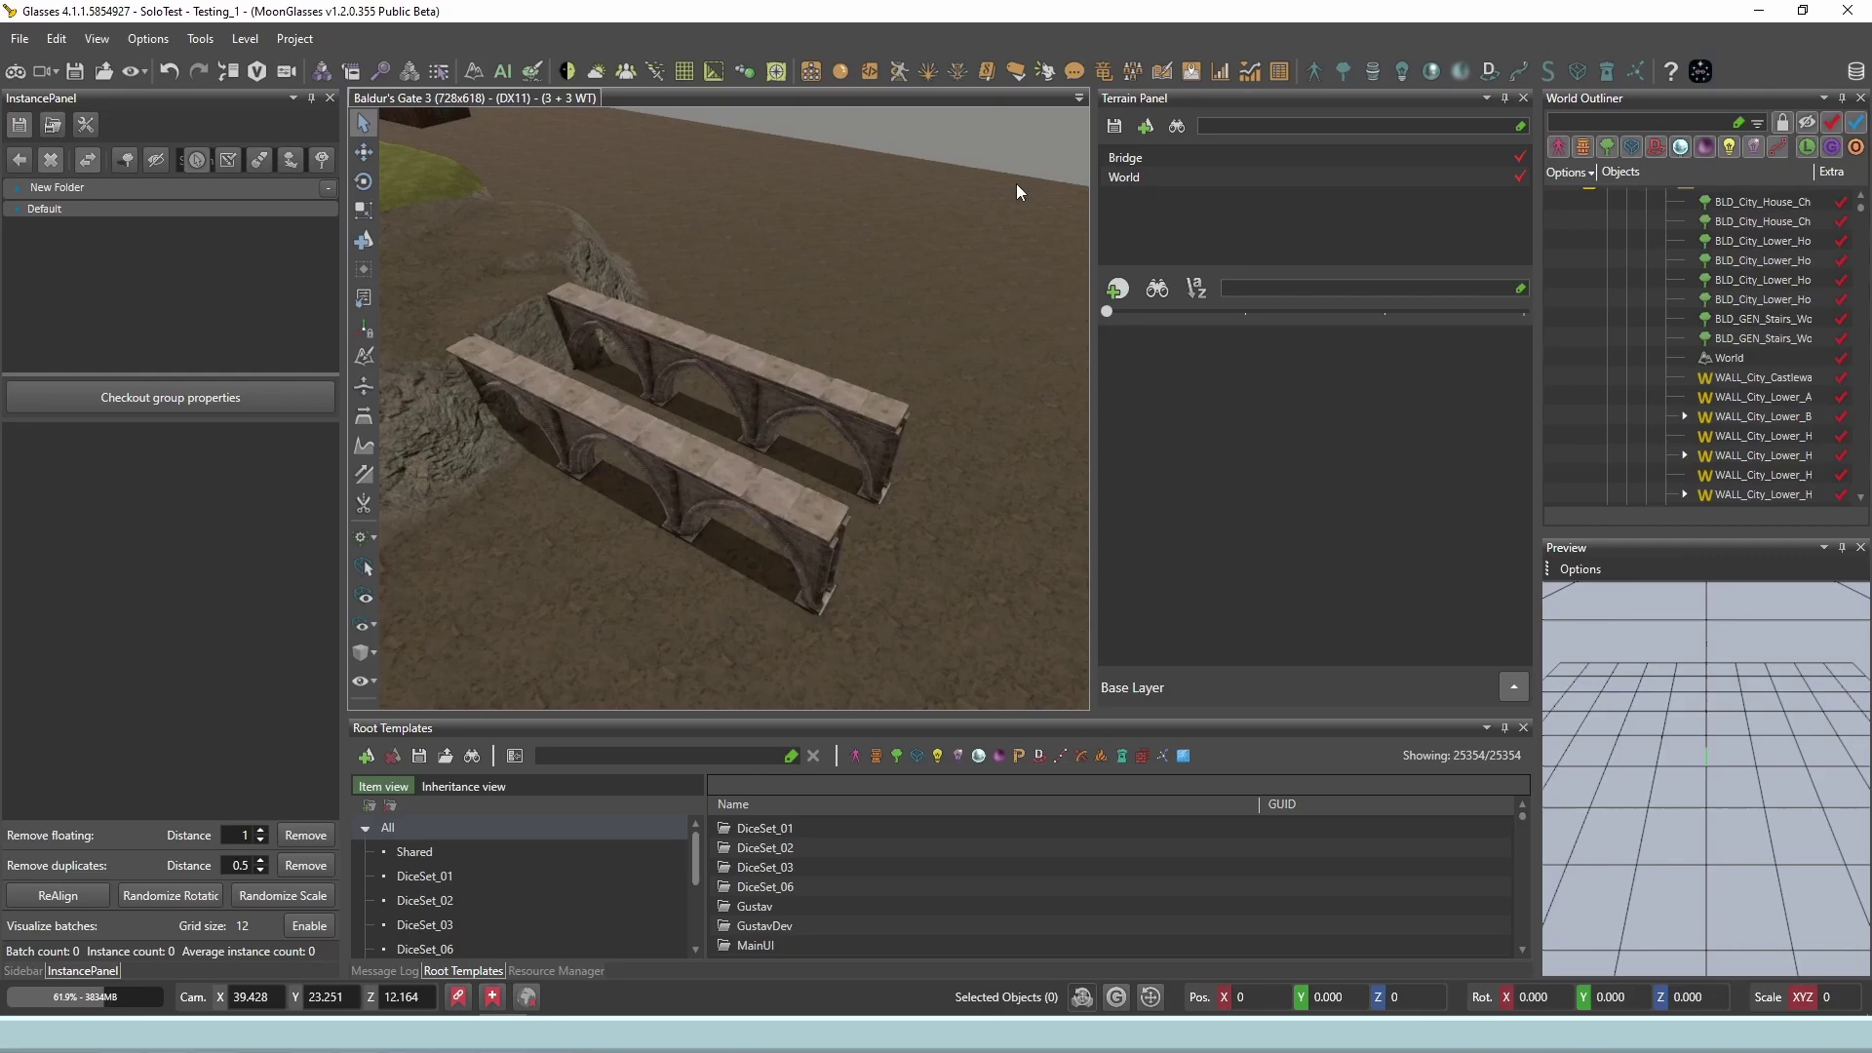
Add a new terrain to the level and raise it to a Y position of 5.5, level with the bridge tops.
{"action": "left_click", "coordinate": [1144, 127]}
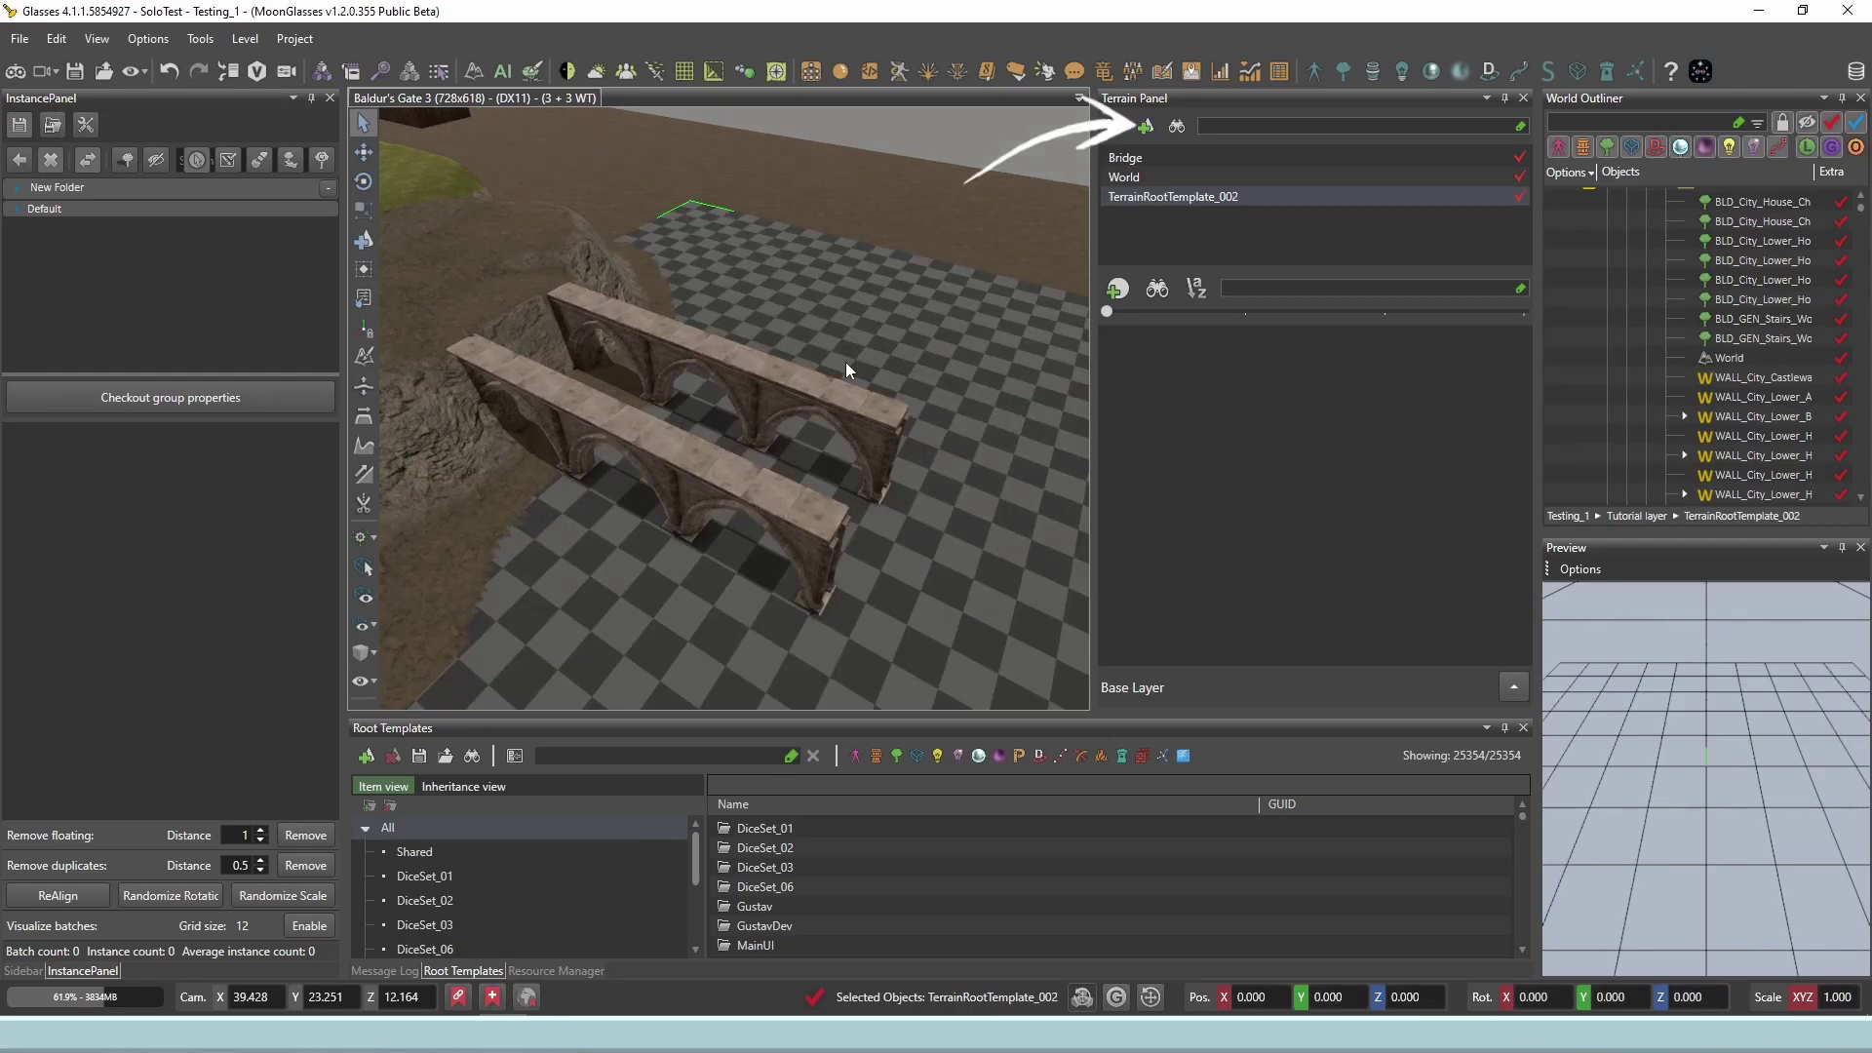
{"action": "right_click_drag", "start_coordinate": [845, 362], "coordinate": [824, 376]}
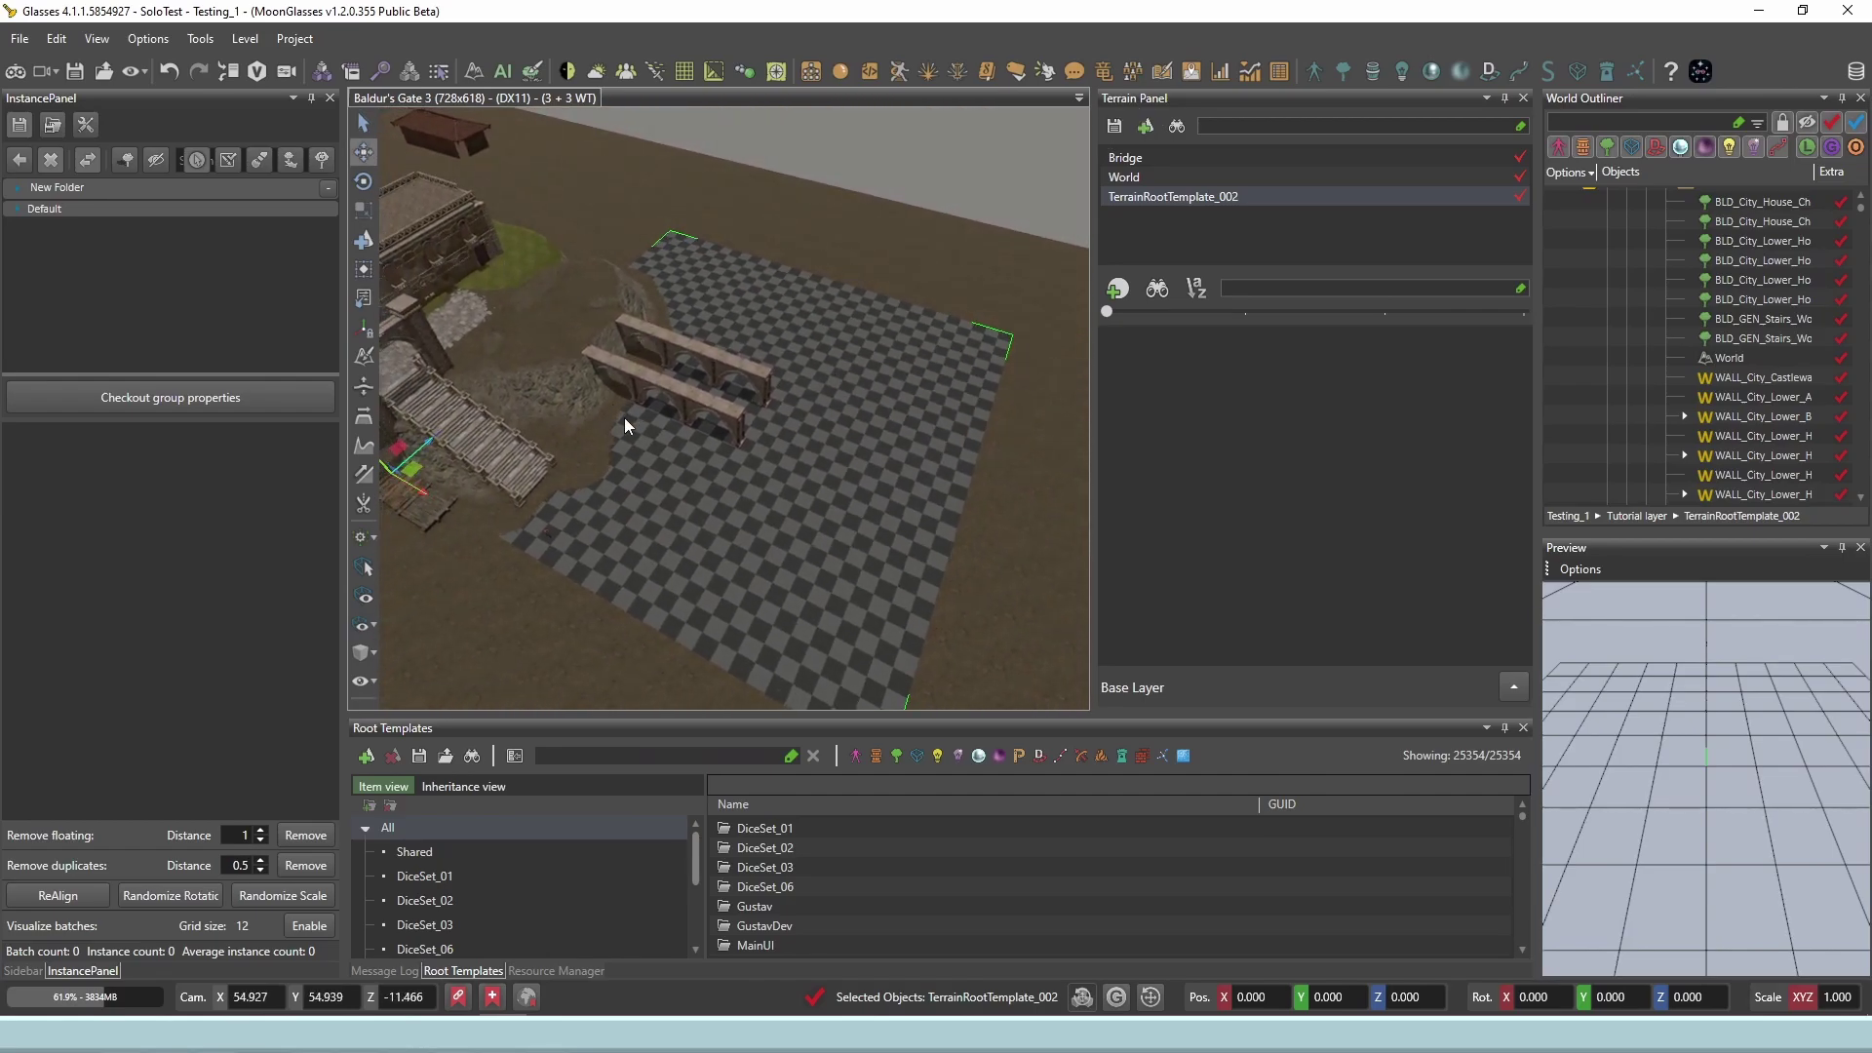
{"action": "scroll", "coordinate": [628, 420], "scroll_direction": "up", "scroll_amount": 5}
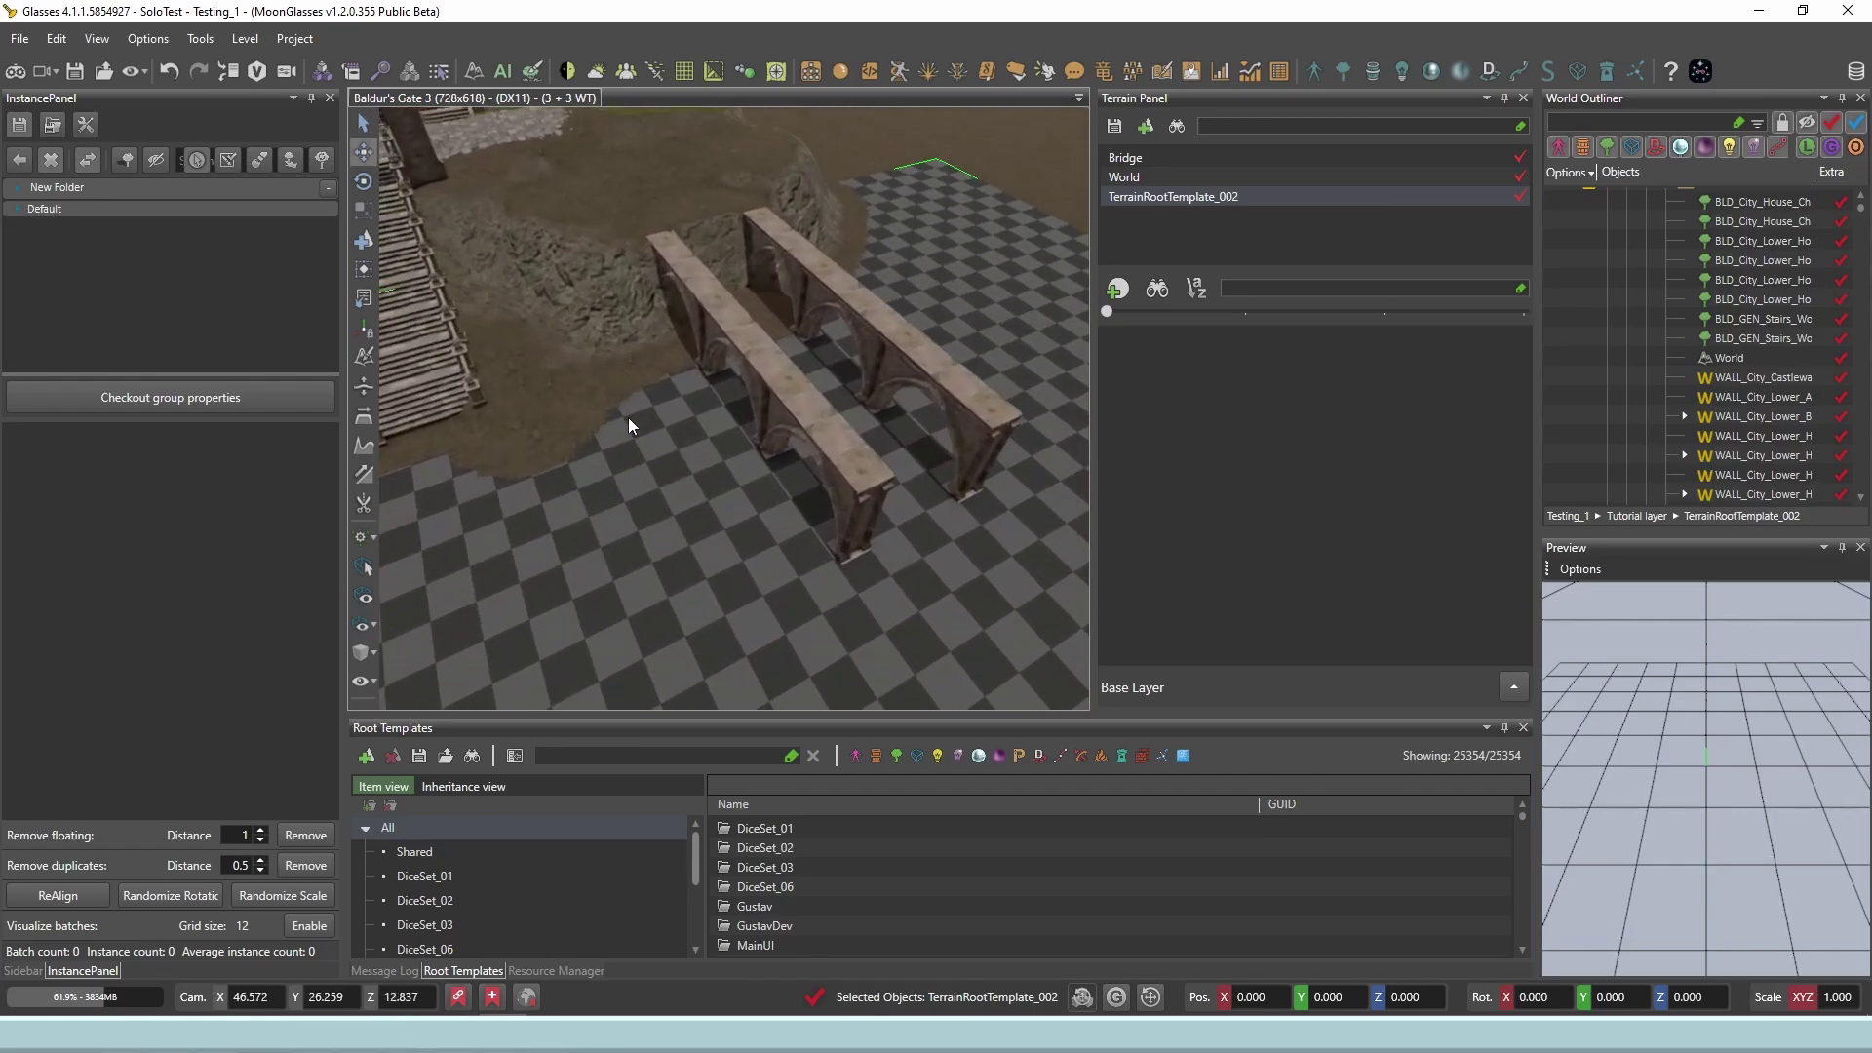
{"action": "right_click_drag", "start_coordinate": [628, 418], "coordinate": [630, 418]}
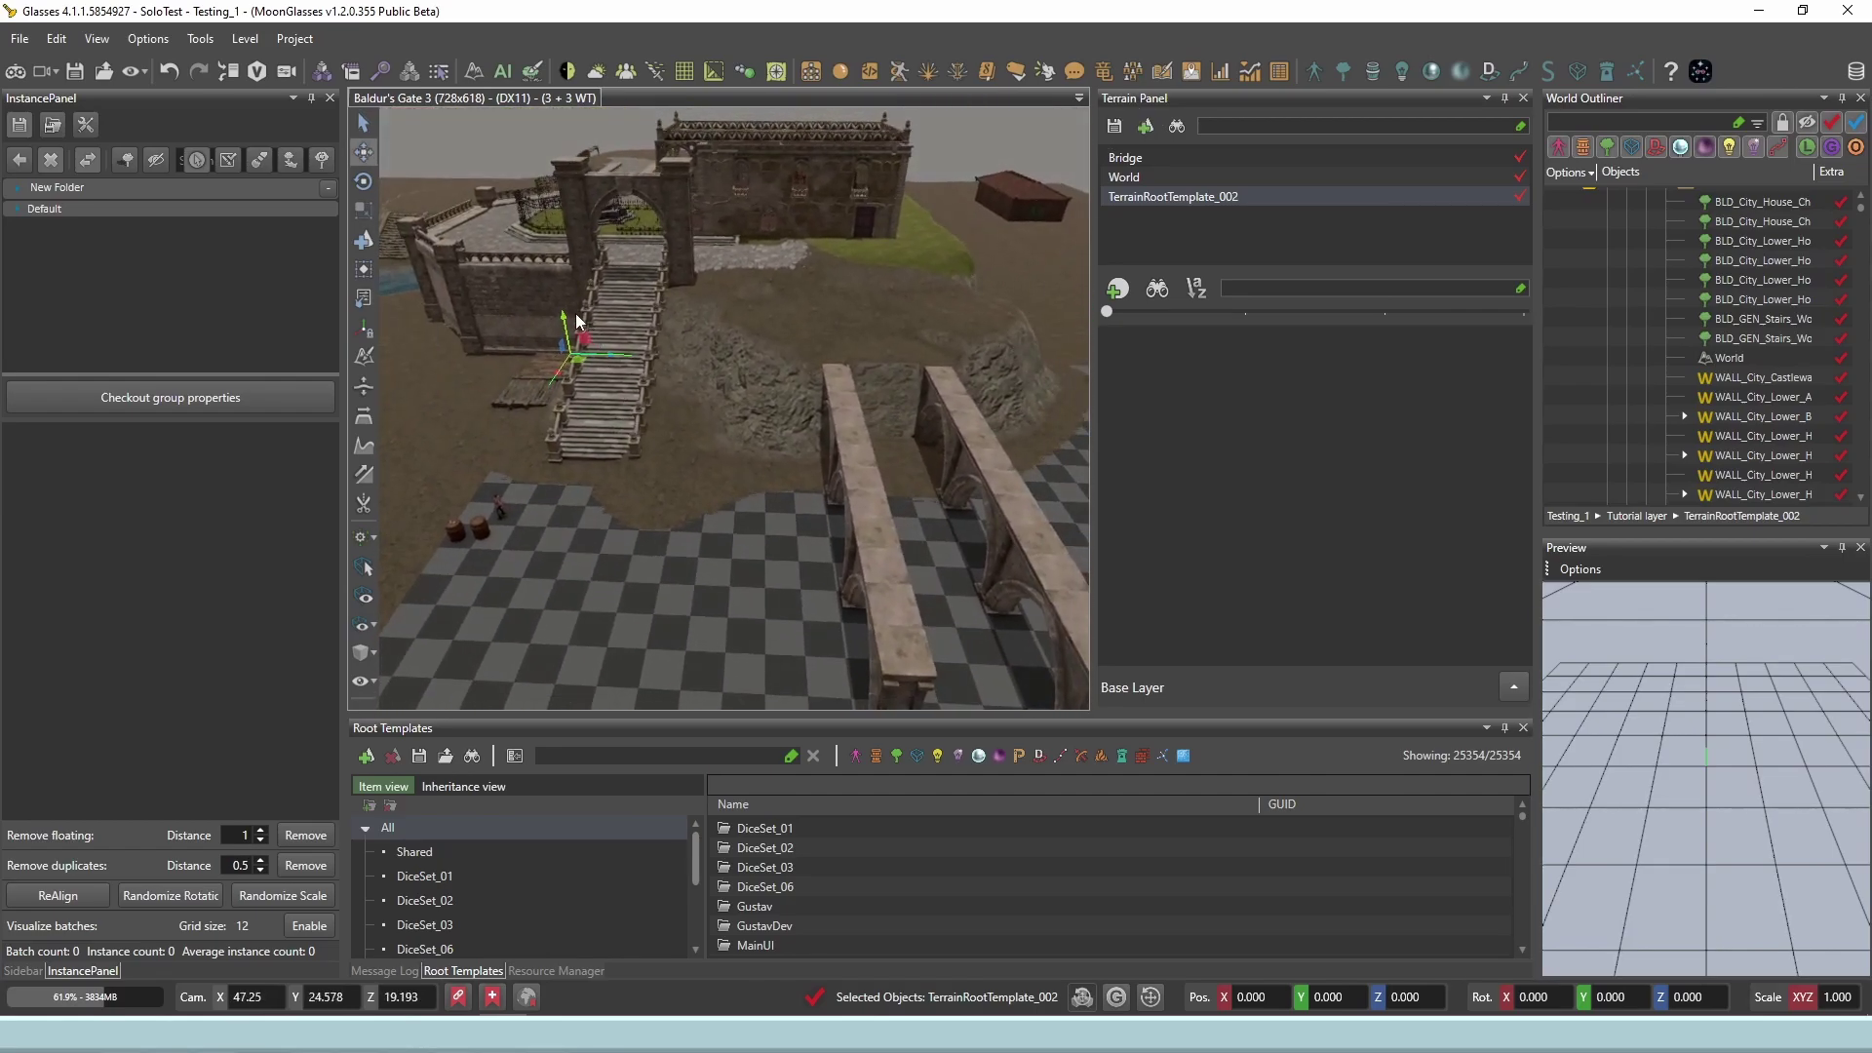
{"action": "left_click_drag", "start_coordinate": [559, 312], "coordinate": [561, 250]}
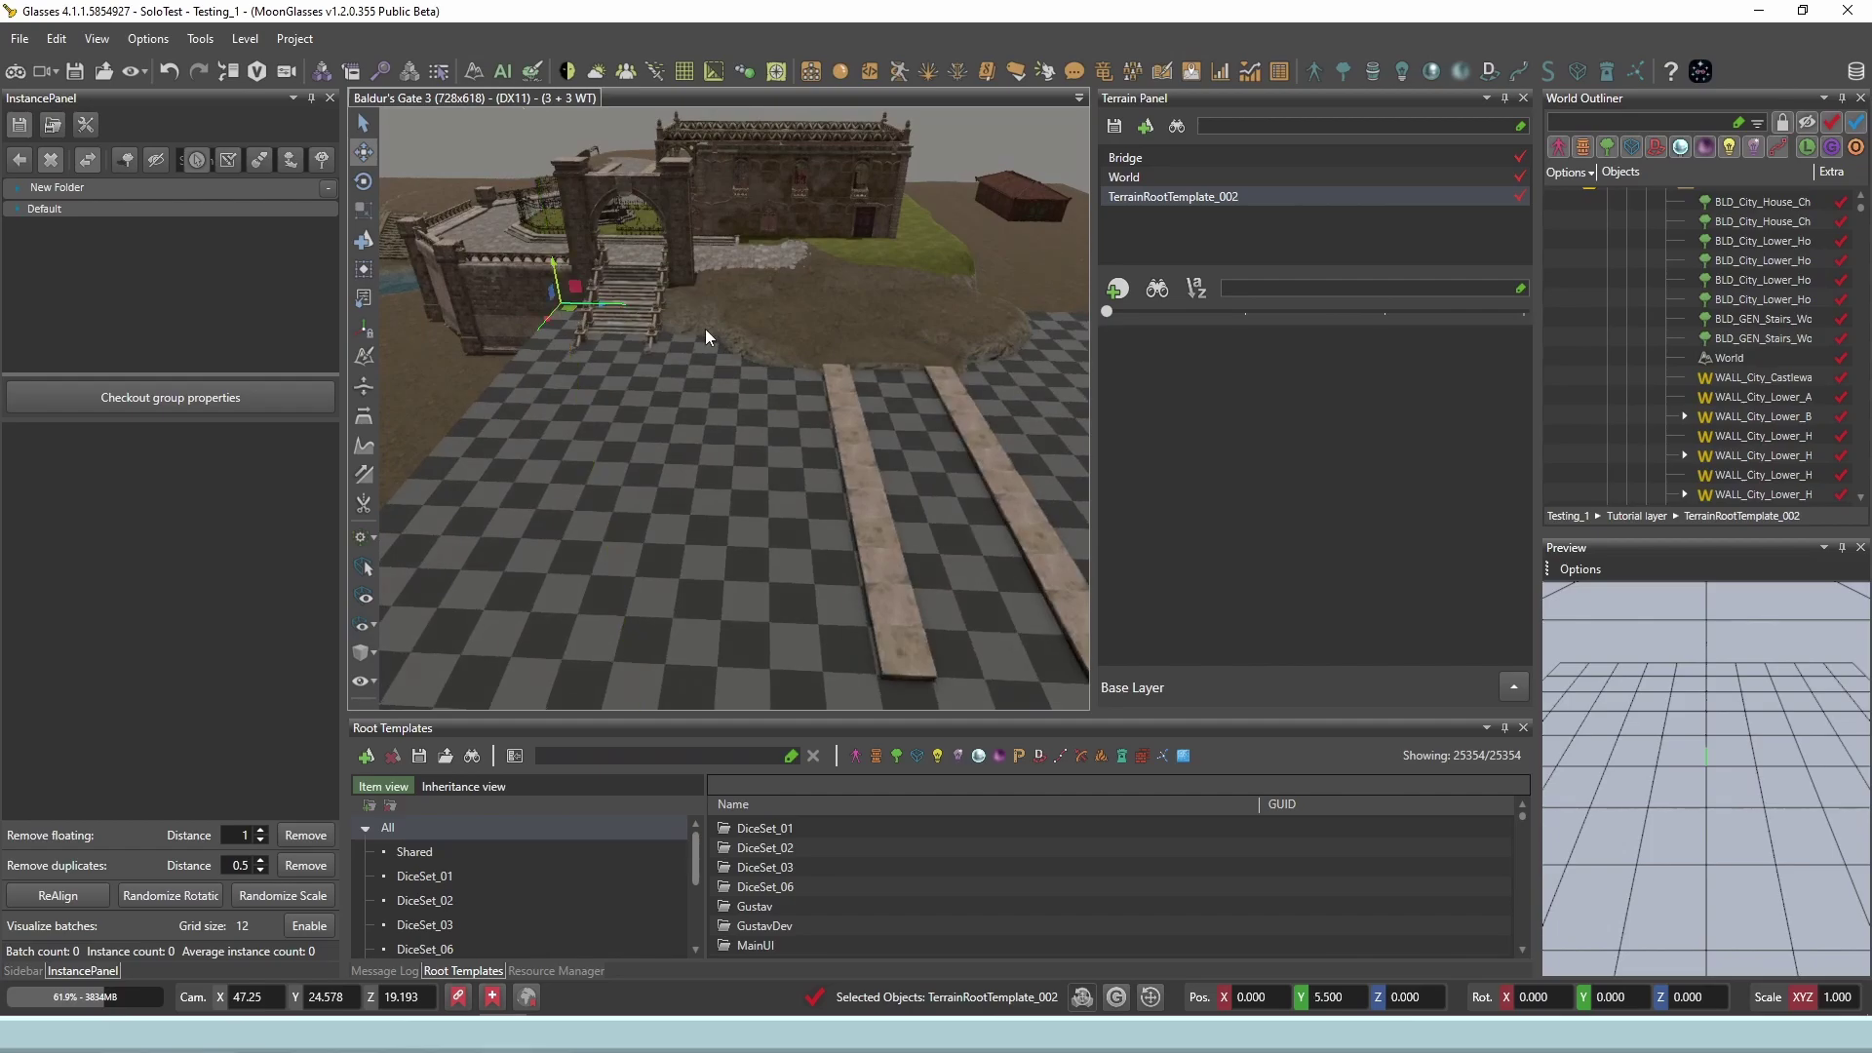
Edit the new terrain's extents so that it fits between the two bridge walls.
{"action": "right_click_drag", "start_coordinate": [704, 329], "coordinate": [723, 382]}
{"action": "left_click", "coordinate": [363, 268]}
{"action": "right_click_drag", "start_coordinate": [618, 429], "coordinate": [665, 316]}
{"action": "left_click", "coordinate": [606, 212]}
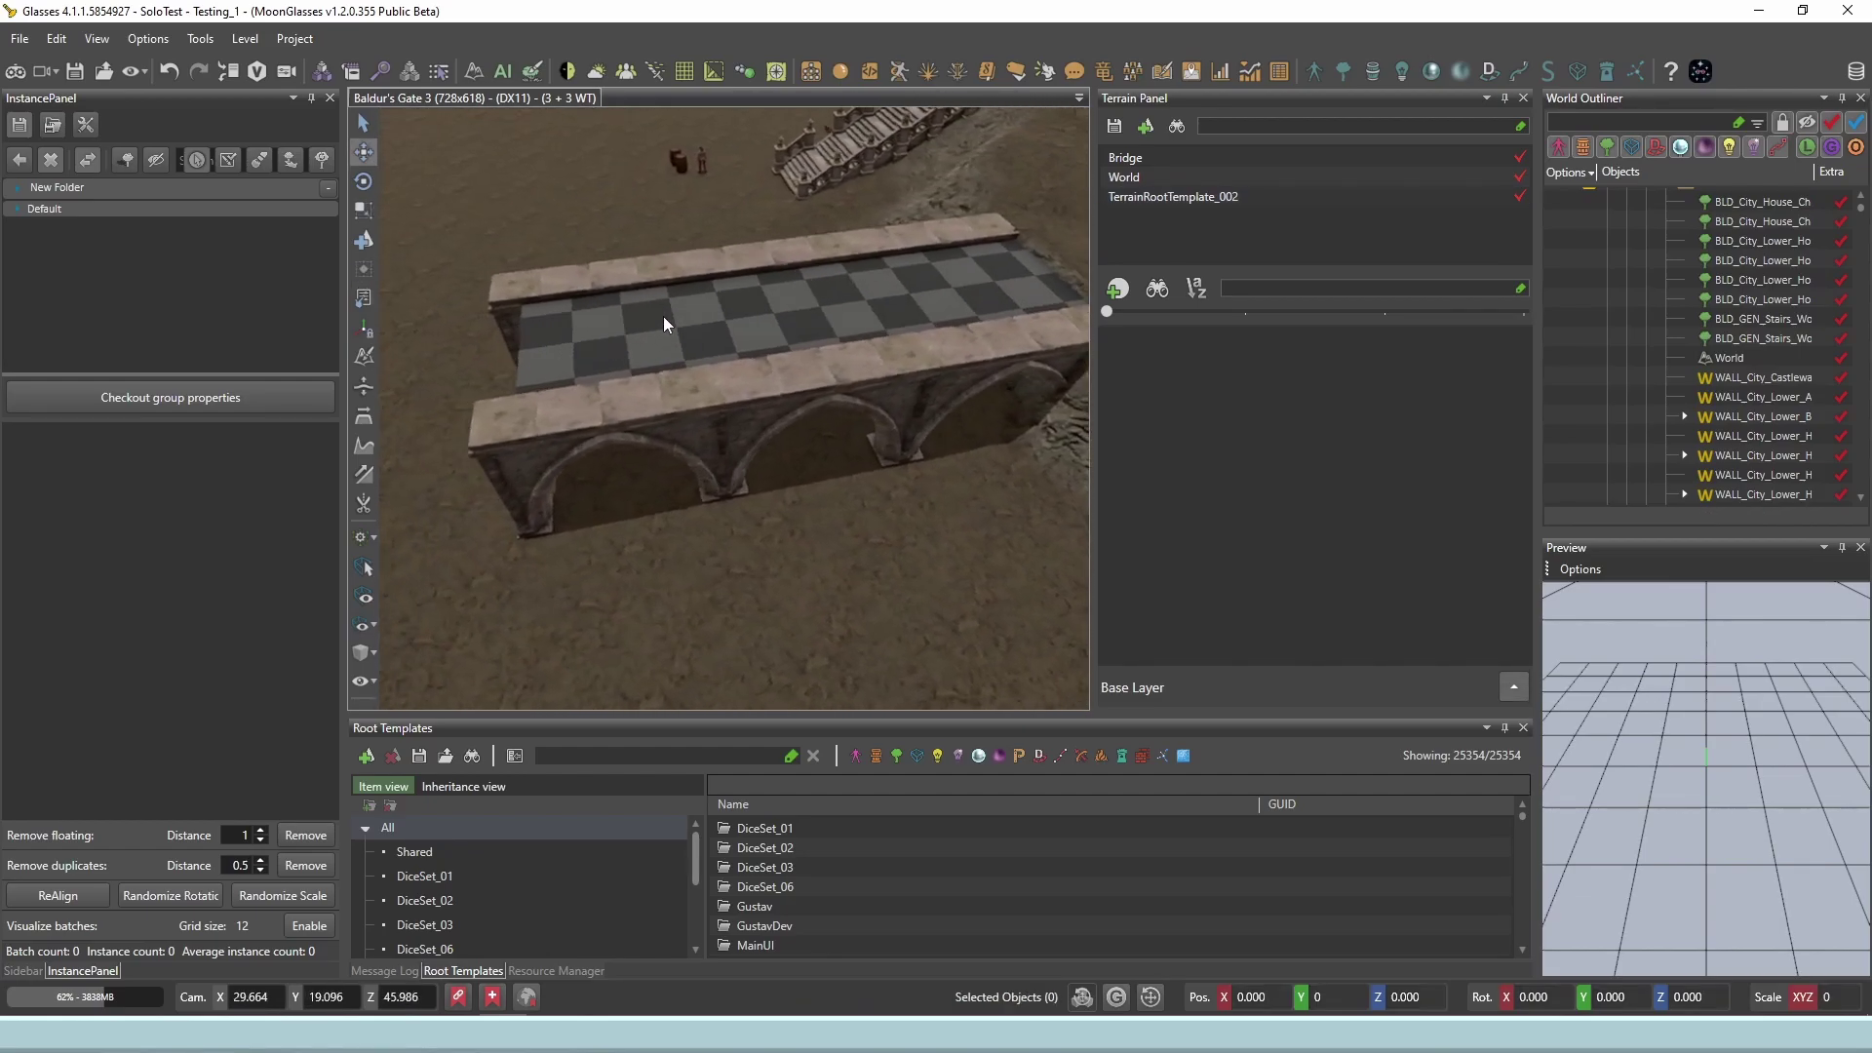
{"action": "left_click", "coordinate": [665, 316]}
{"action": "left_click", "coordinate": [364, 268]}
{"action": "right_click_drag", "start_coordinate": [543, 313], "coordinate": [747, 294]}
{"action": "left_click", "coordinate": [747, 294]}
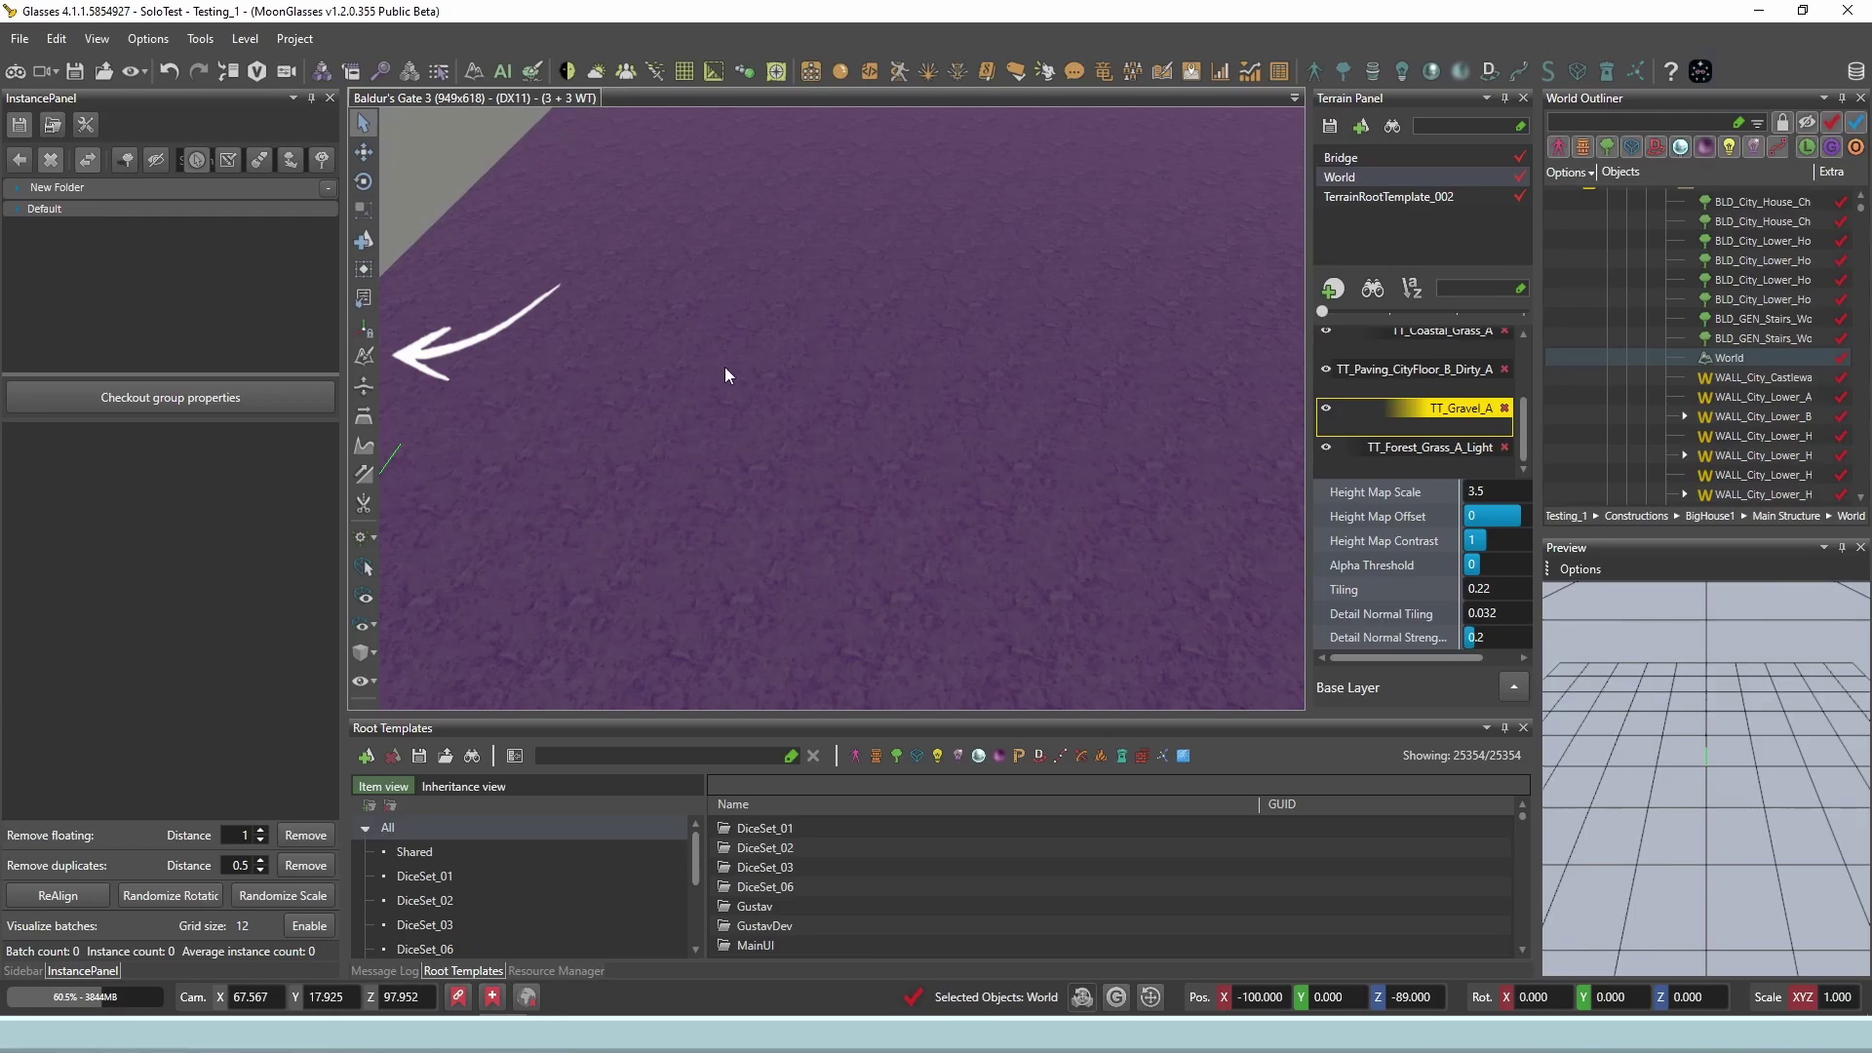
Paint a TT_Gravel_A stroke on the World terrain and sculpt its open ground with the height brush.
{"action": "left_click", "coordinate": [366, 359]}
{"action": "mouse_move", "coordinate": [1007, 435]}
{"action": "left_mouse_down"}
{"action": "mouse_move", "coordinate": [979, 492]}
{"action": "mouse_move", "coordinate": [932, 452]}
{"action": "mouse_move", "coordinate": [1002, 507]}
{"action": "left_mouse_up"}
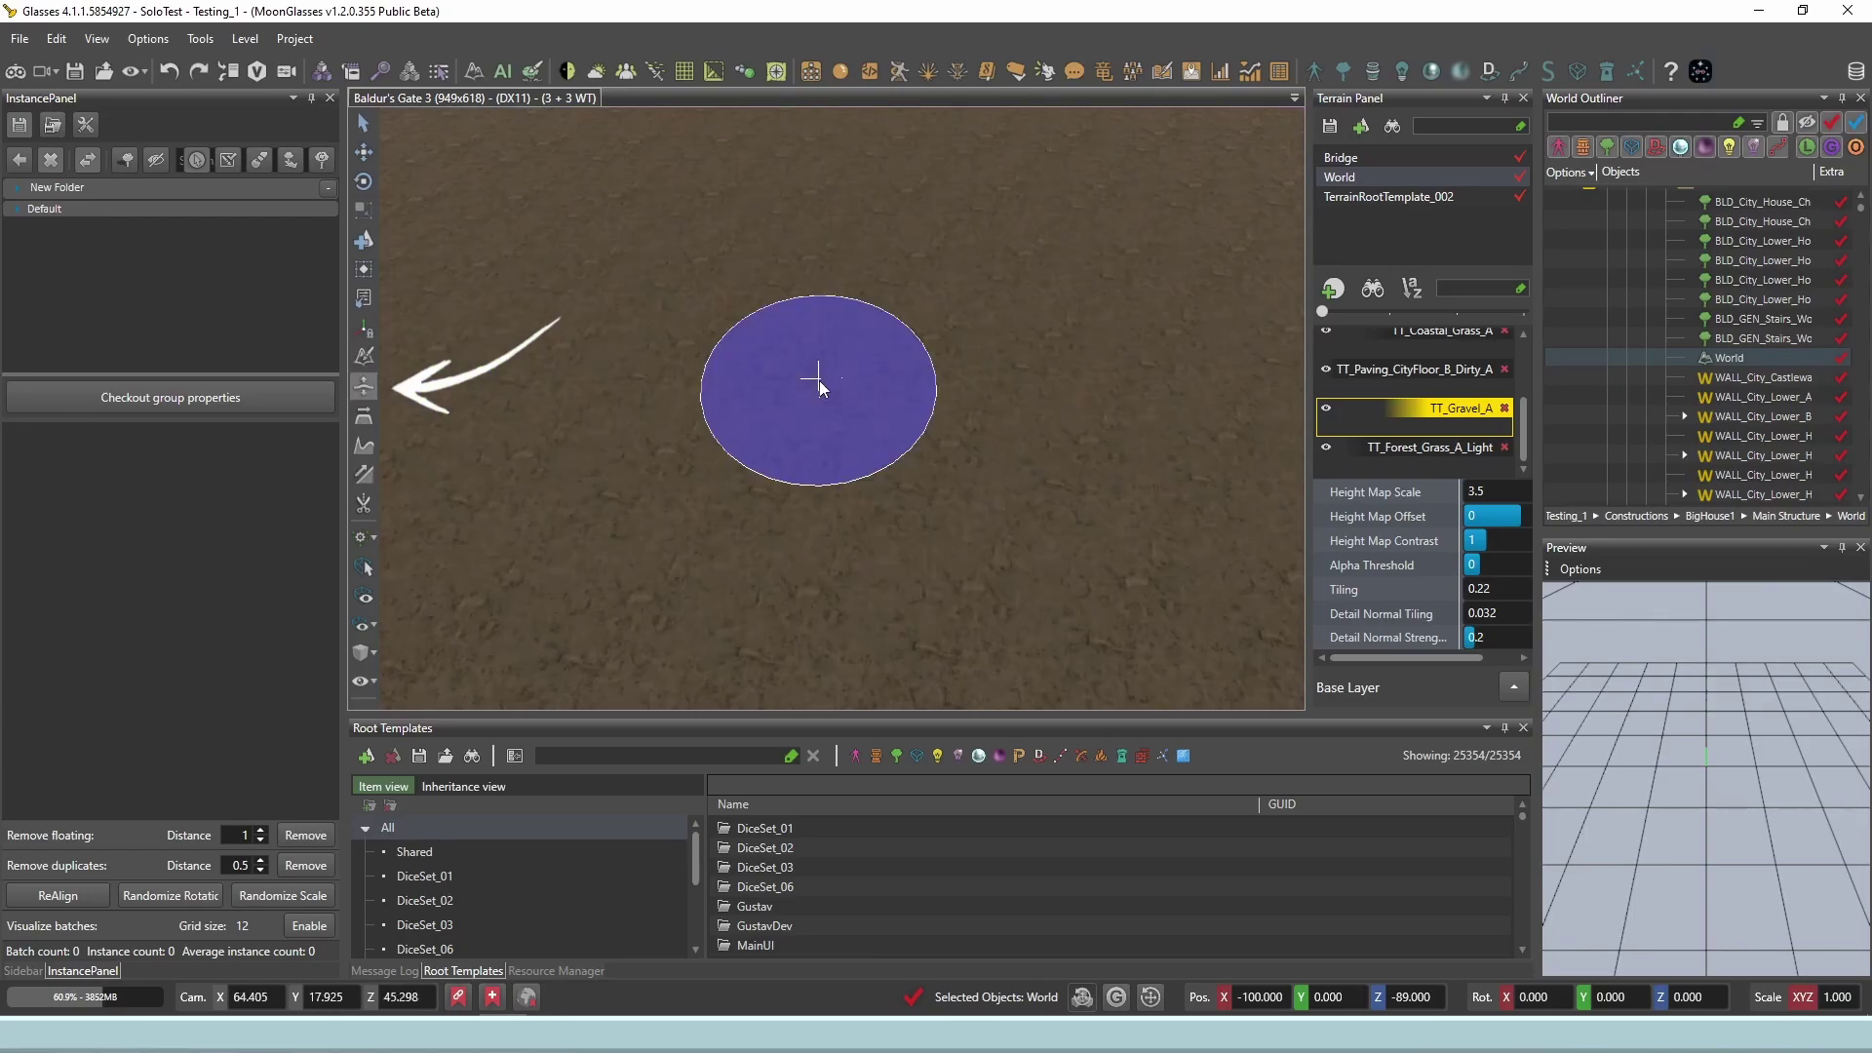
{"action": "left_click_drag", "start_coordinate": [665, 346], "coordinate": [672, 351]}
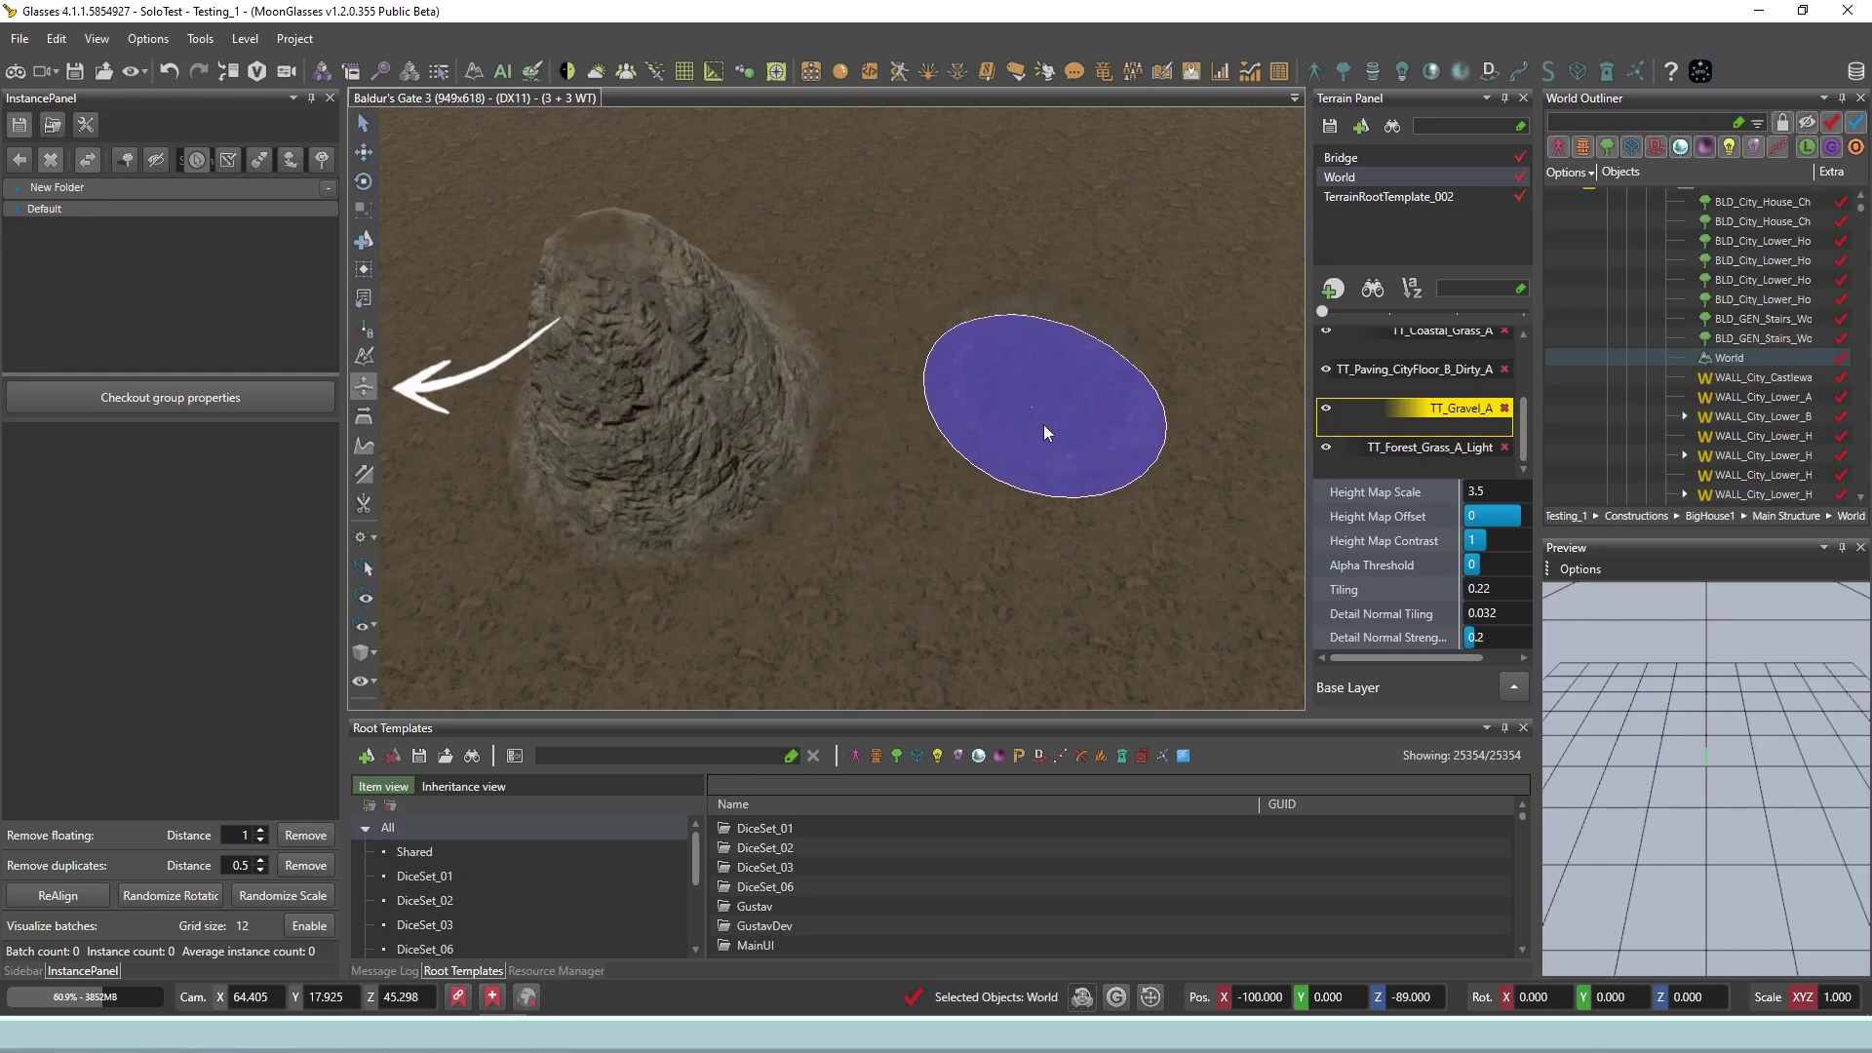
{"action": "mouse_move", "coordinate": [1036, 418]}
{"action": "left_mouse_down"}
{"action": "mouse_move", "coordinate": [1007, 435]}
{"action": "mouse_move", "coordinate": [1131, 399]}
{"action": "mouse_move", "coordinate": [1121, 511]}
{"action": "mouse_move", "coordinate": [945, 456]}
{"action": "mouse_move", "coordinate": [1068, 595]}
{"action": "left_mouse_up"}
Try a stroke with the flatten brush on the raised World terrain and undo it.
{"action": "mouse_move", "coordinate": [711, 493]}
{"action": "left_mouse_down"}
{"action": "mouse_move", "coordinate": [682, 384]}
{"action": "mouse_move", "coordinate": [556, 326]}
{"action": "mouse_move", "coordinate": [556, 348]}
{"action": "mouse_move", "coordinate": [858, 385]}
{"action": "mouse_move", "coordinate": [815, 430]}
{"action": "mouse_move", "coordinate": [634, 439]}
{"action": "mouse_move", "coordinate": [893, 248]}
{"action": "mouse_move", "coordinate": [1115, 295]}
{"action": "mouse_move", "coordinate": [962, 419]}
{"action": "mouse_move", "coordinate": [585, 555]}
{"action": "mouse_move", "coordinate": [863, 333]}
{"action": "left_mouse_up"}
{"action": "key", "text": "ctrl+z"}
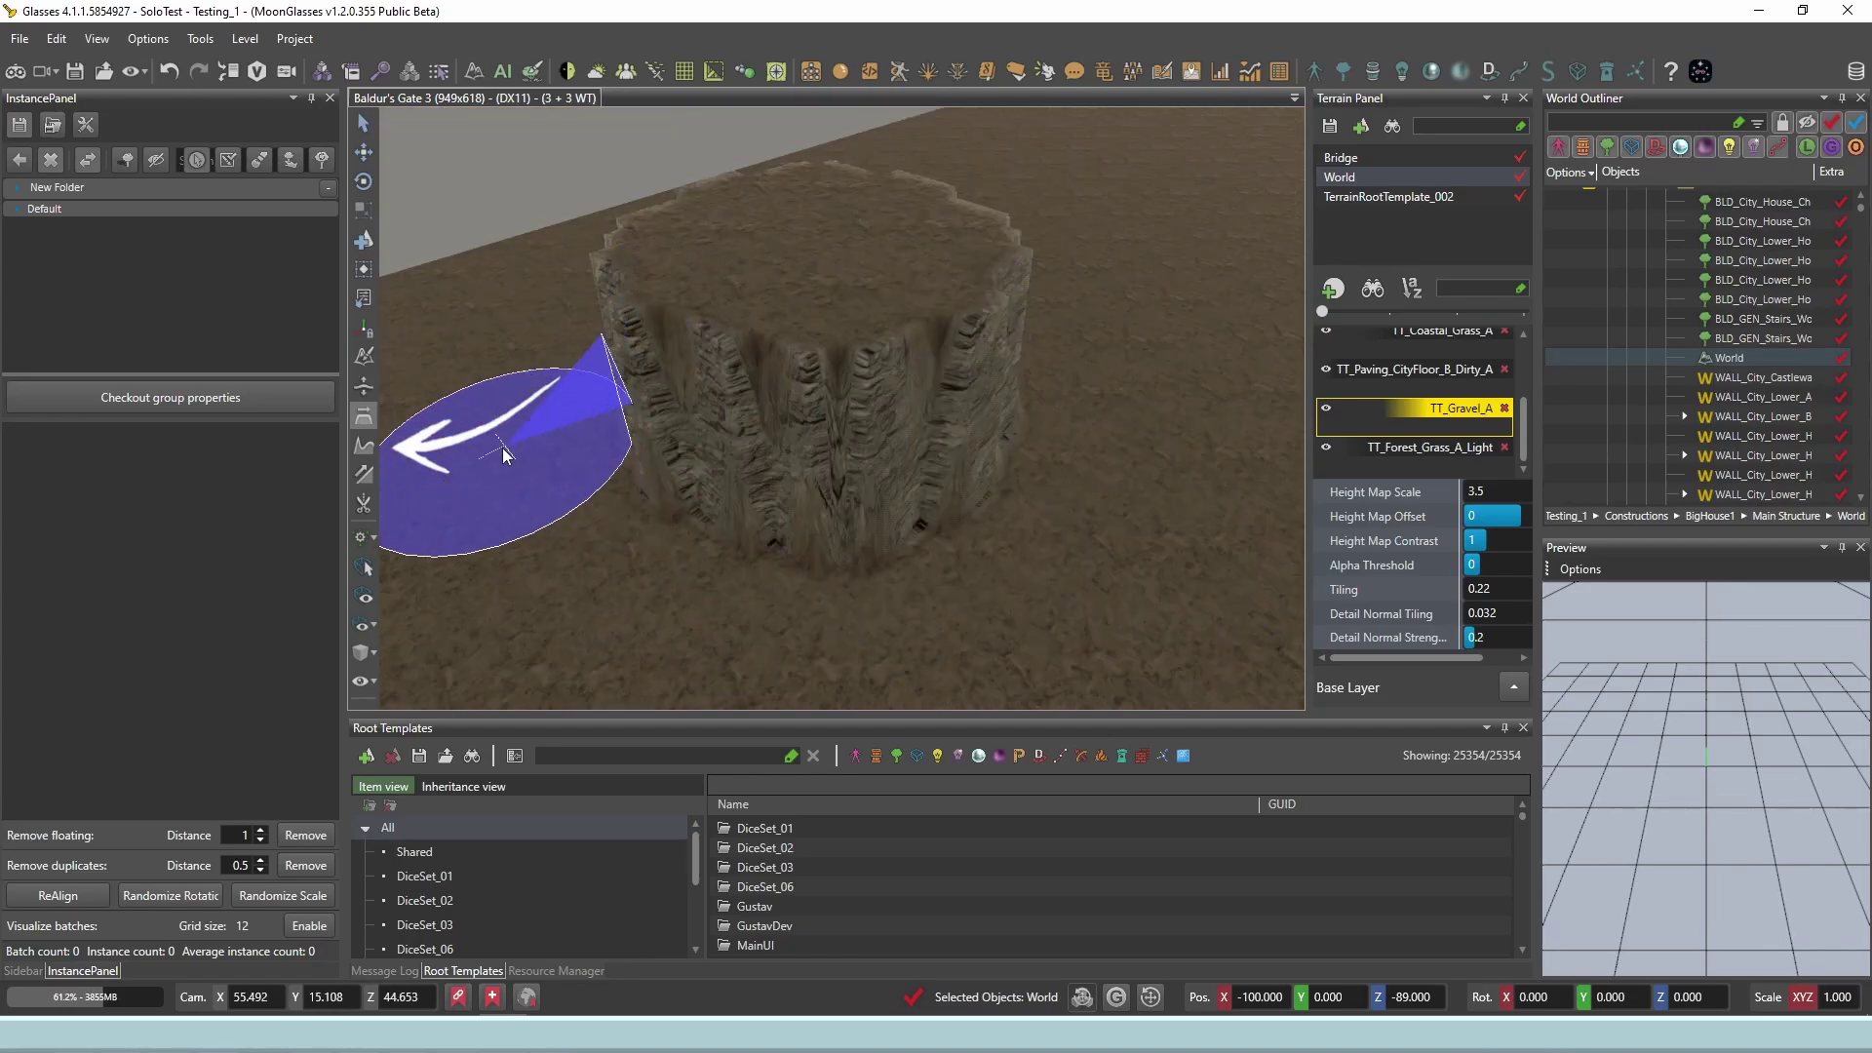
Smooth the steep sides of the raised plateau with the smooth brush.
{"action": "left_click", "coordinate": [364, 445]}
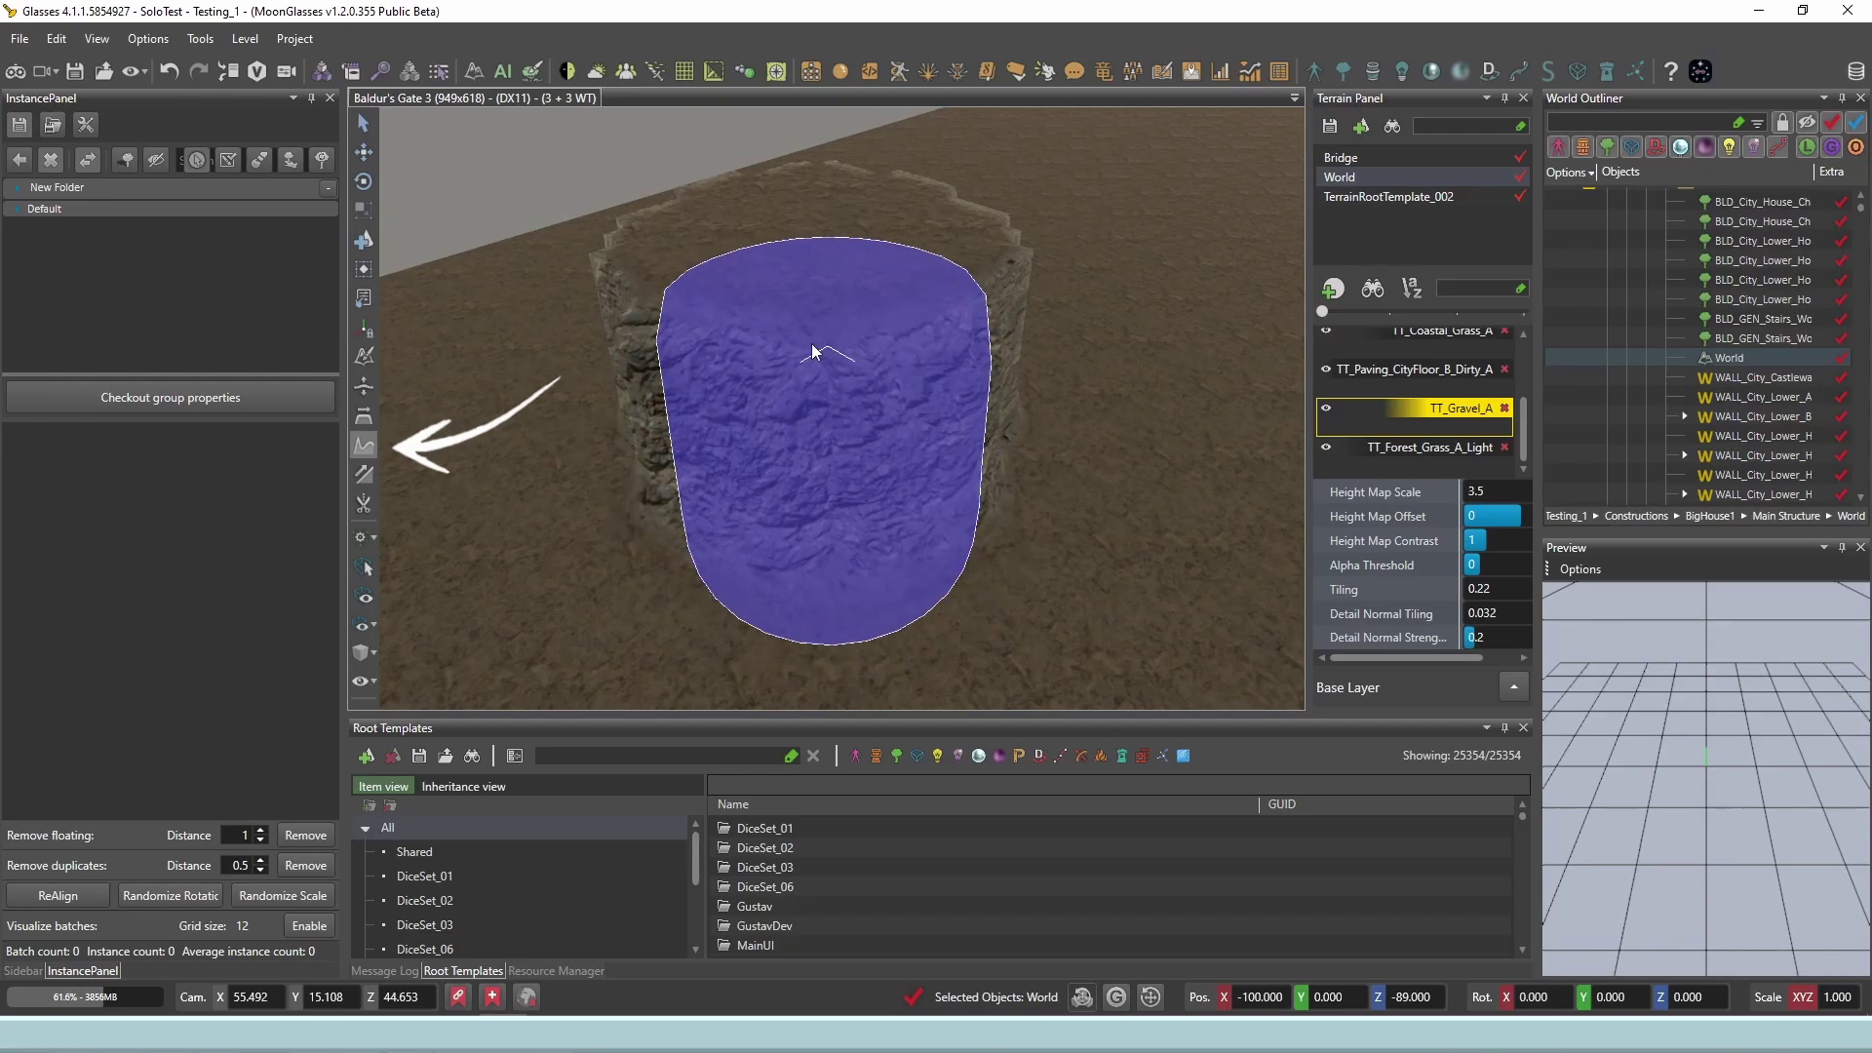
{"action": "right_click_drag", "start_coordinate": [756, 336], "coordinate": [865, 517]}
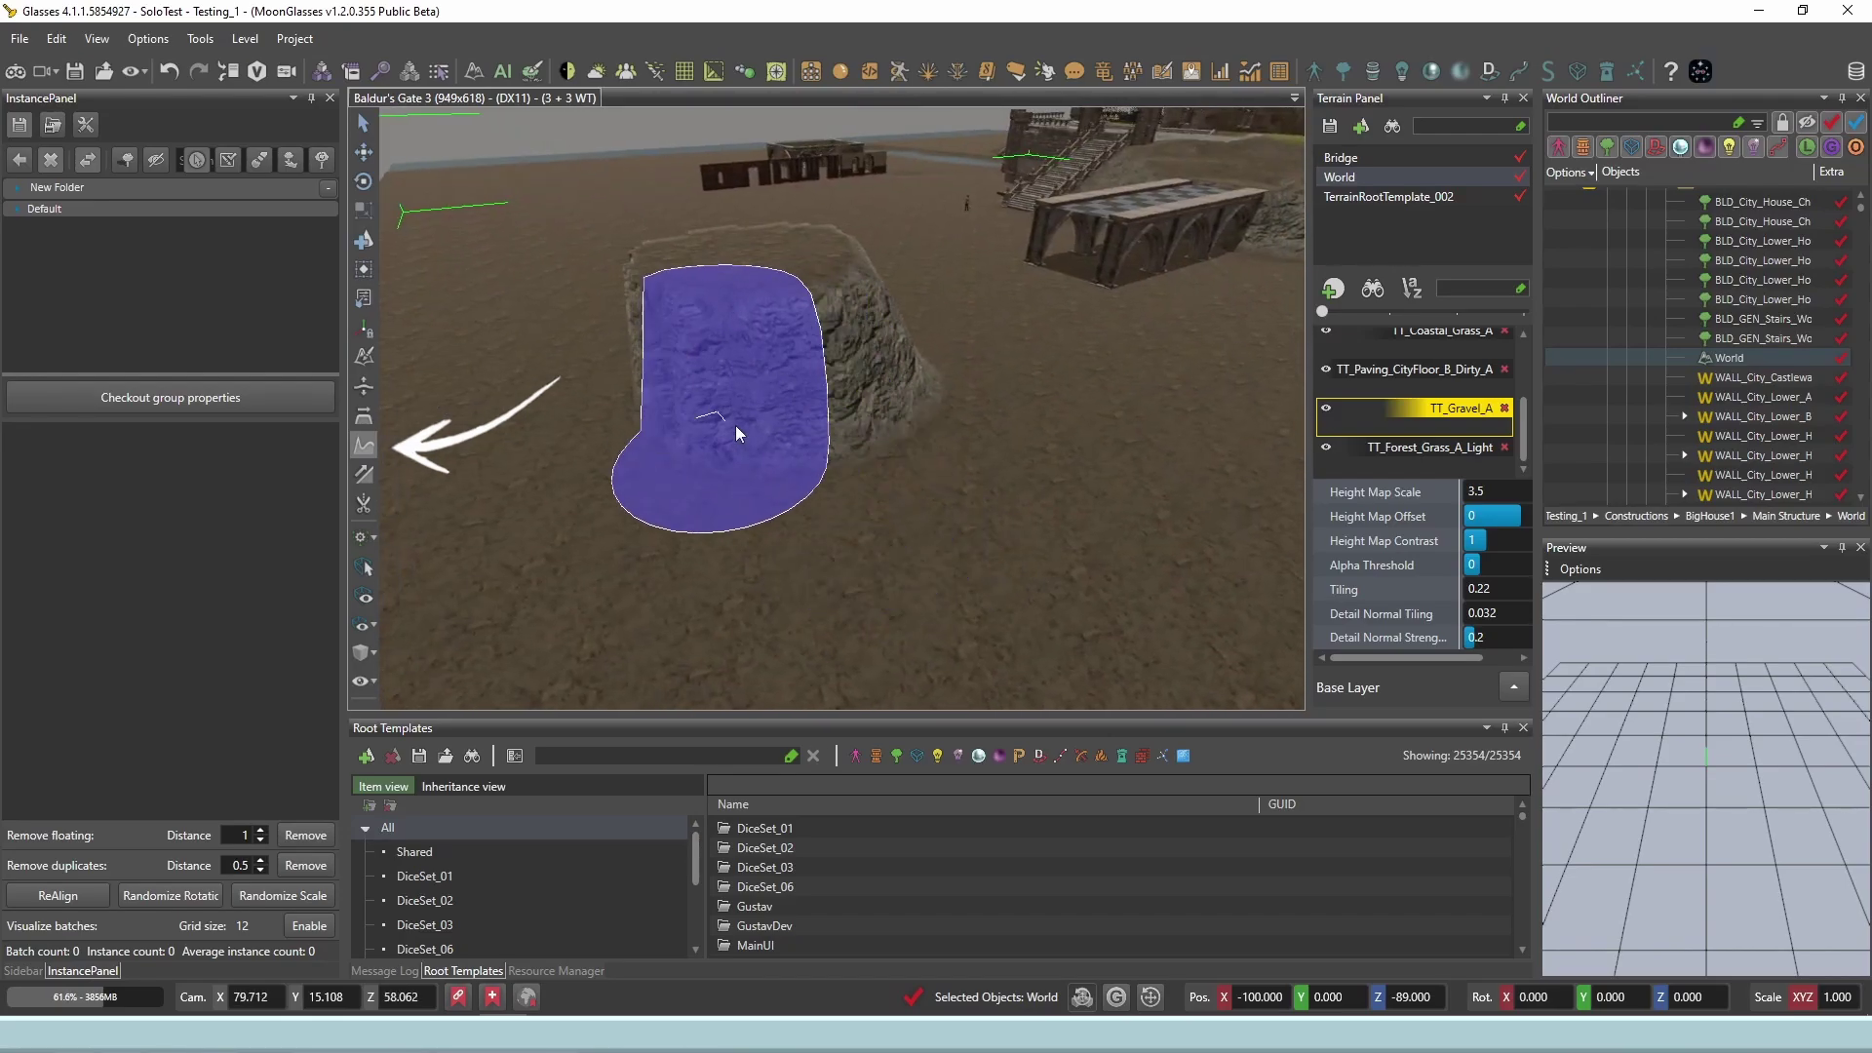
{"action": "mouse_move", "coordinate": [819, 400]}
{"action": "right_mouse_down"}
{"action": "mouse_move", "coordinate": [770, 357]}
{"action": "mouse_move", "coordinate": [910, 501]}
{"action": "mouse_move", "coordinate": [928, 568]}
{"action": "right_mouse_up"}
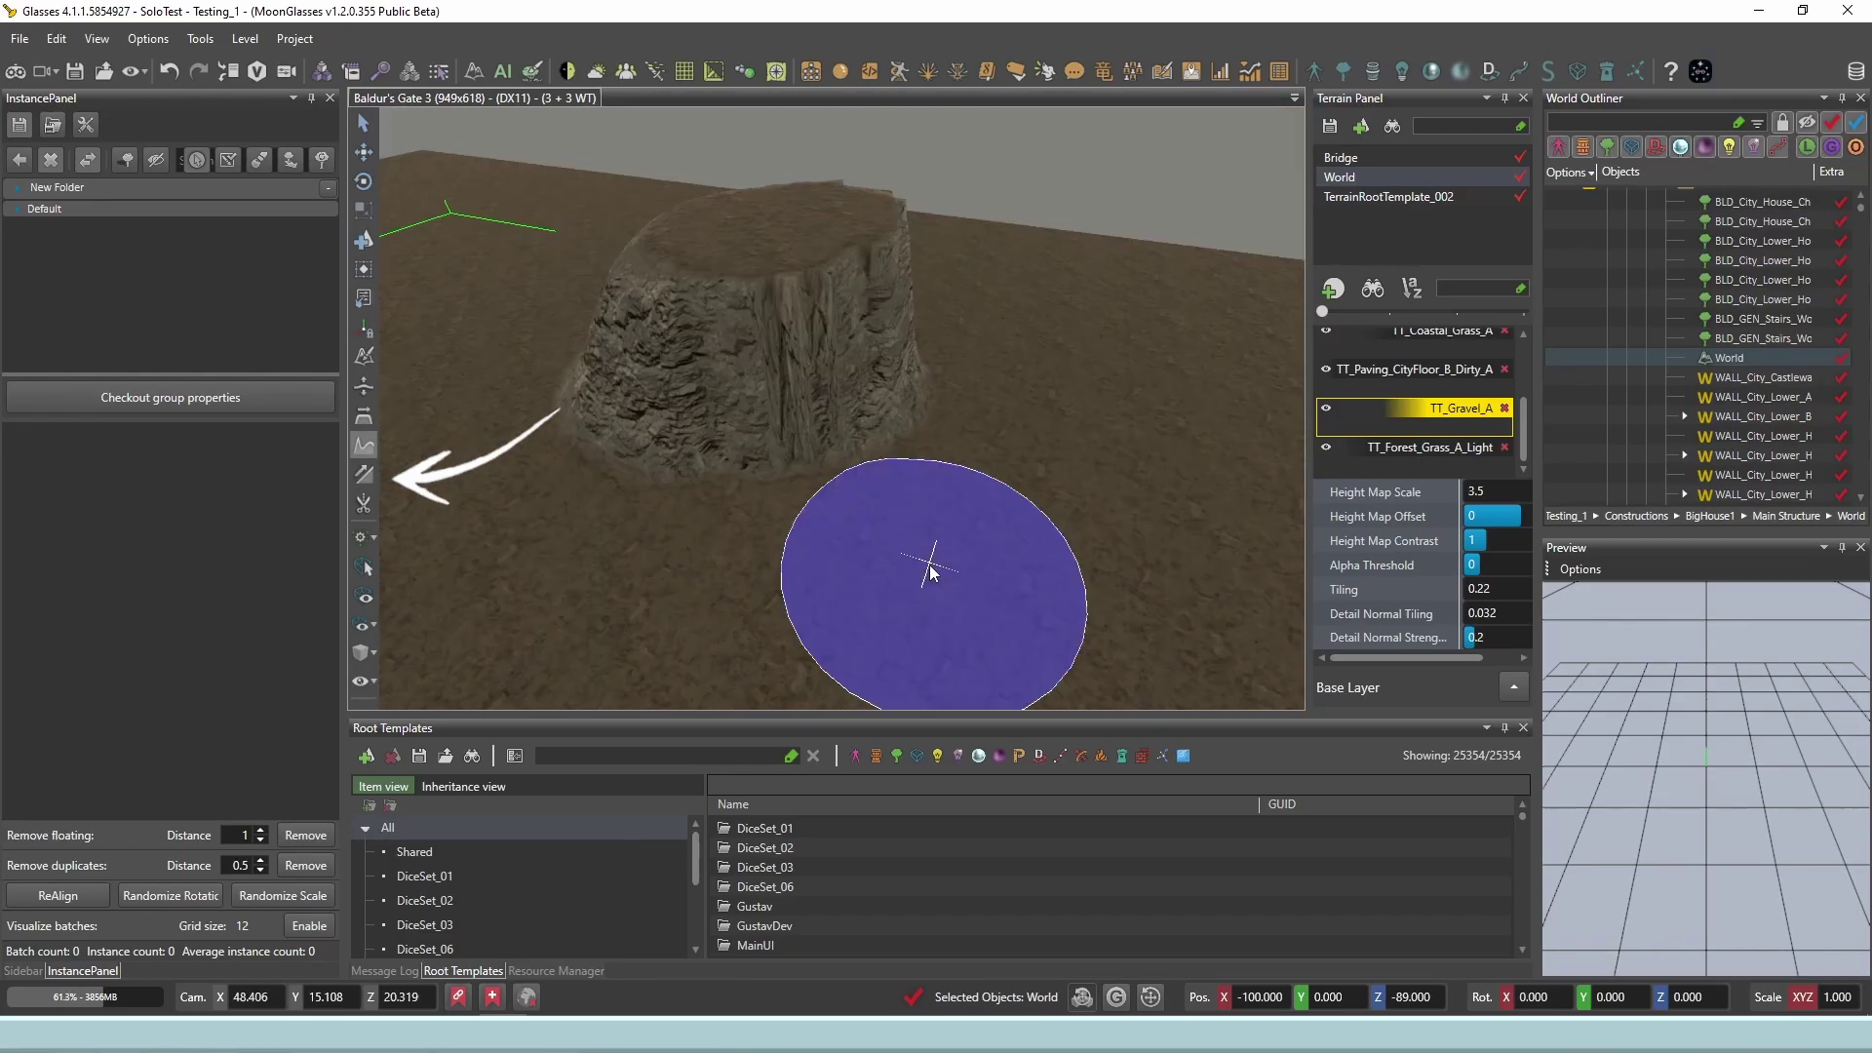
Build slopes between the surrounding ground and the top of the plateau with the slope tool.
{"action": "left_click", "coordinate": [367, 475]}
{"action": "left_click_drag", "start_coordinate": [1072, 543], "coordinate": [821, 253]}
{"action": "left_click_drag", "start_coordinate": [863, 423], "coordinate": [671, 707]}
{"action": "right_click_drag", "start_coordinate": [836, 612], "coordinate": [855, 603]}
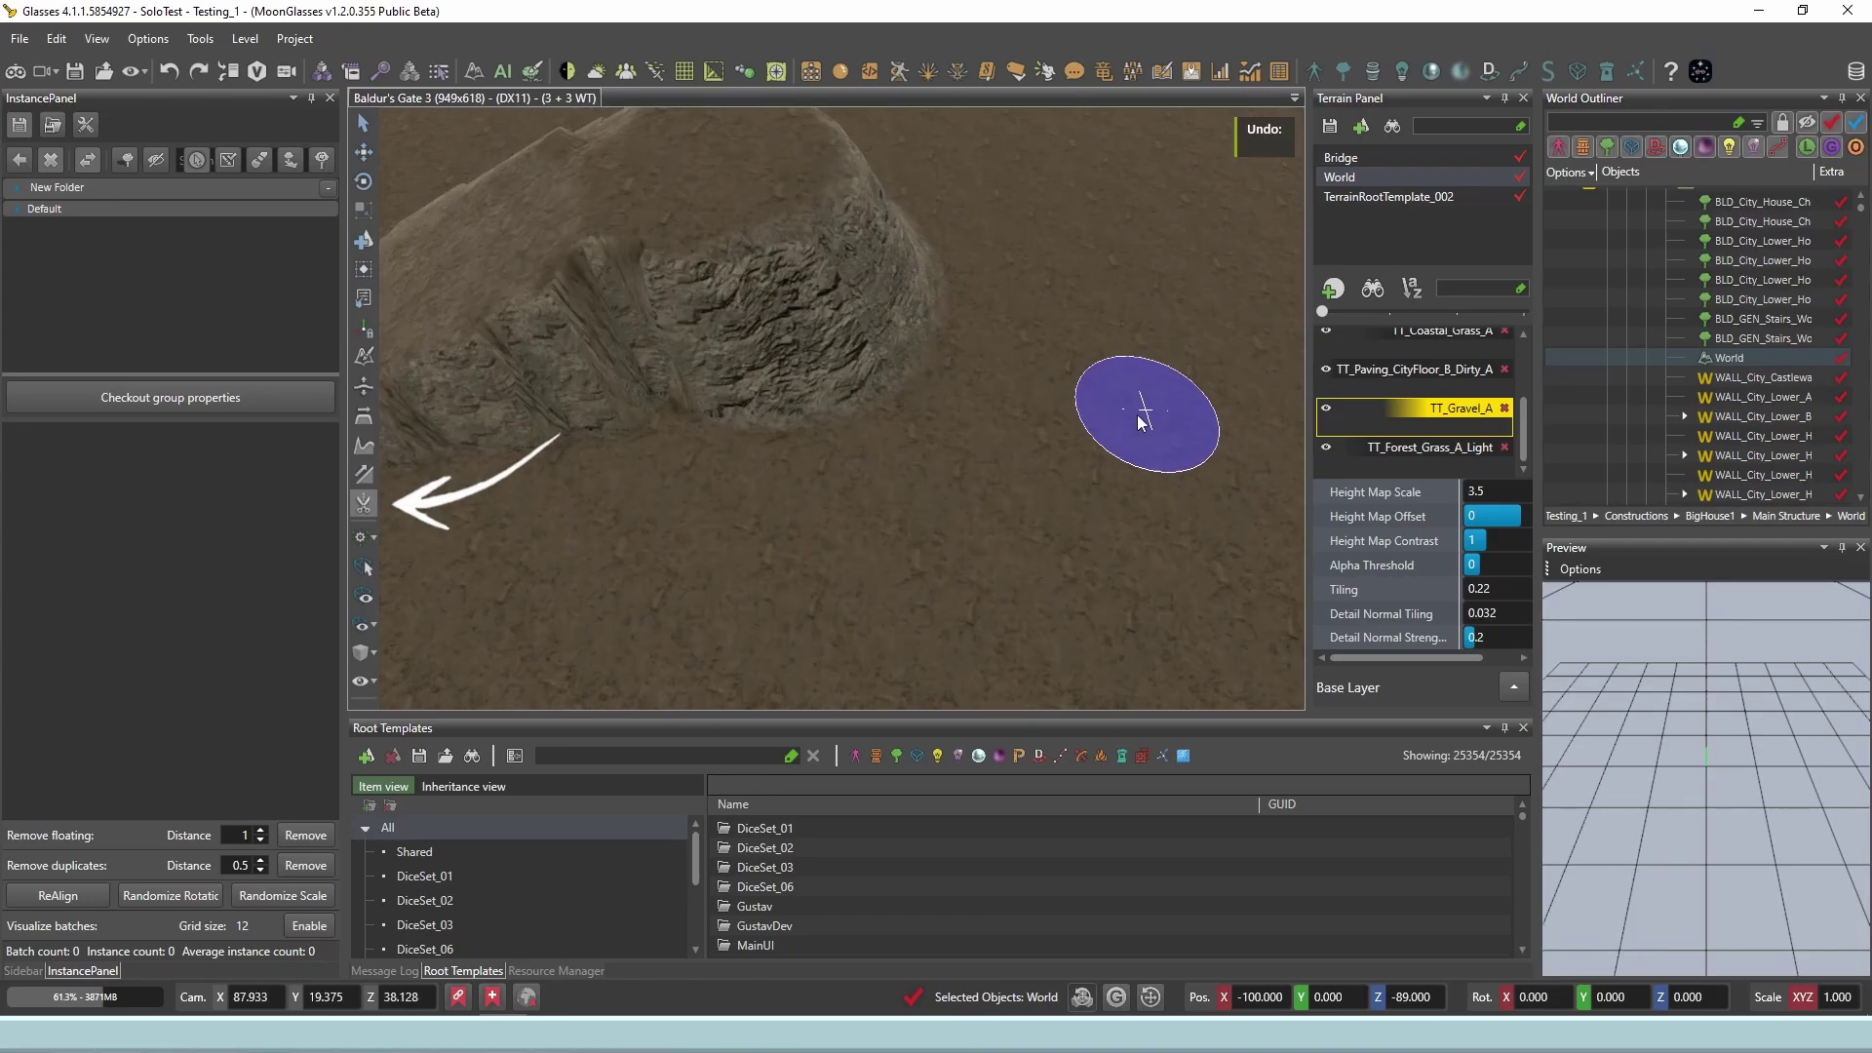
Cut one hole in the flat ground and another in the side of the mound with the terrain cut tool.
{"action": "mouse_move", "coordinate": [1148, 417]}
{"action": "left_mouse_down"}
{"action": "mouse_move", "coordinate": [1150, 530]}
{"action": "mouse_move", "coordinate": [1212, 510]}
{"action": "mouse_move", "coordinate": [1195, 426]}
{"action": "left_mouse_up"}
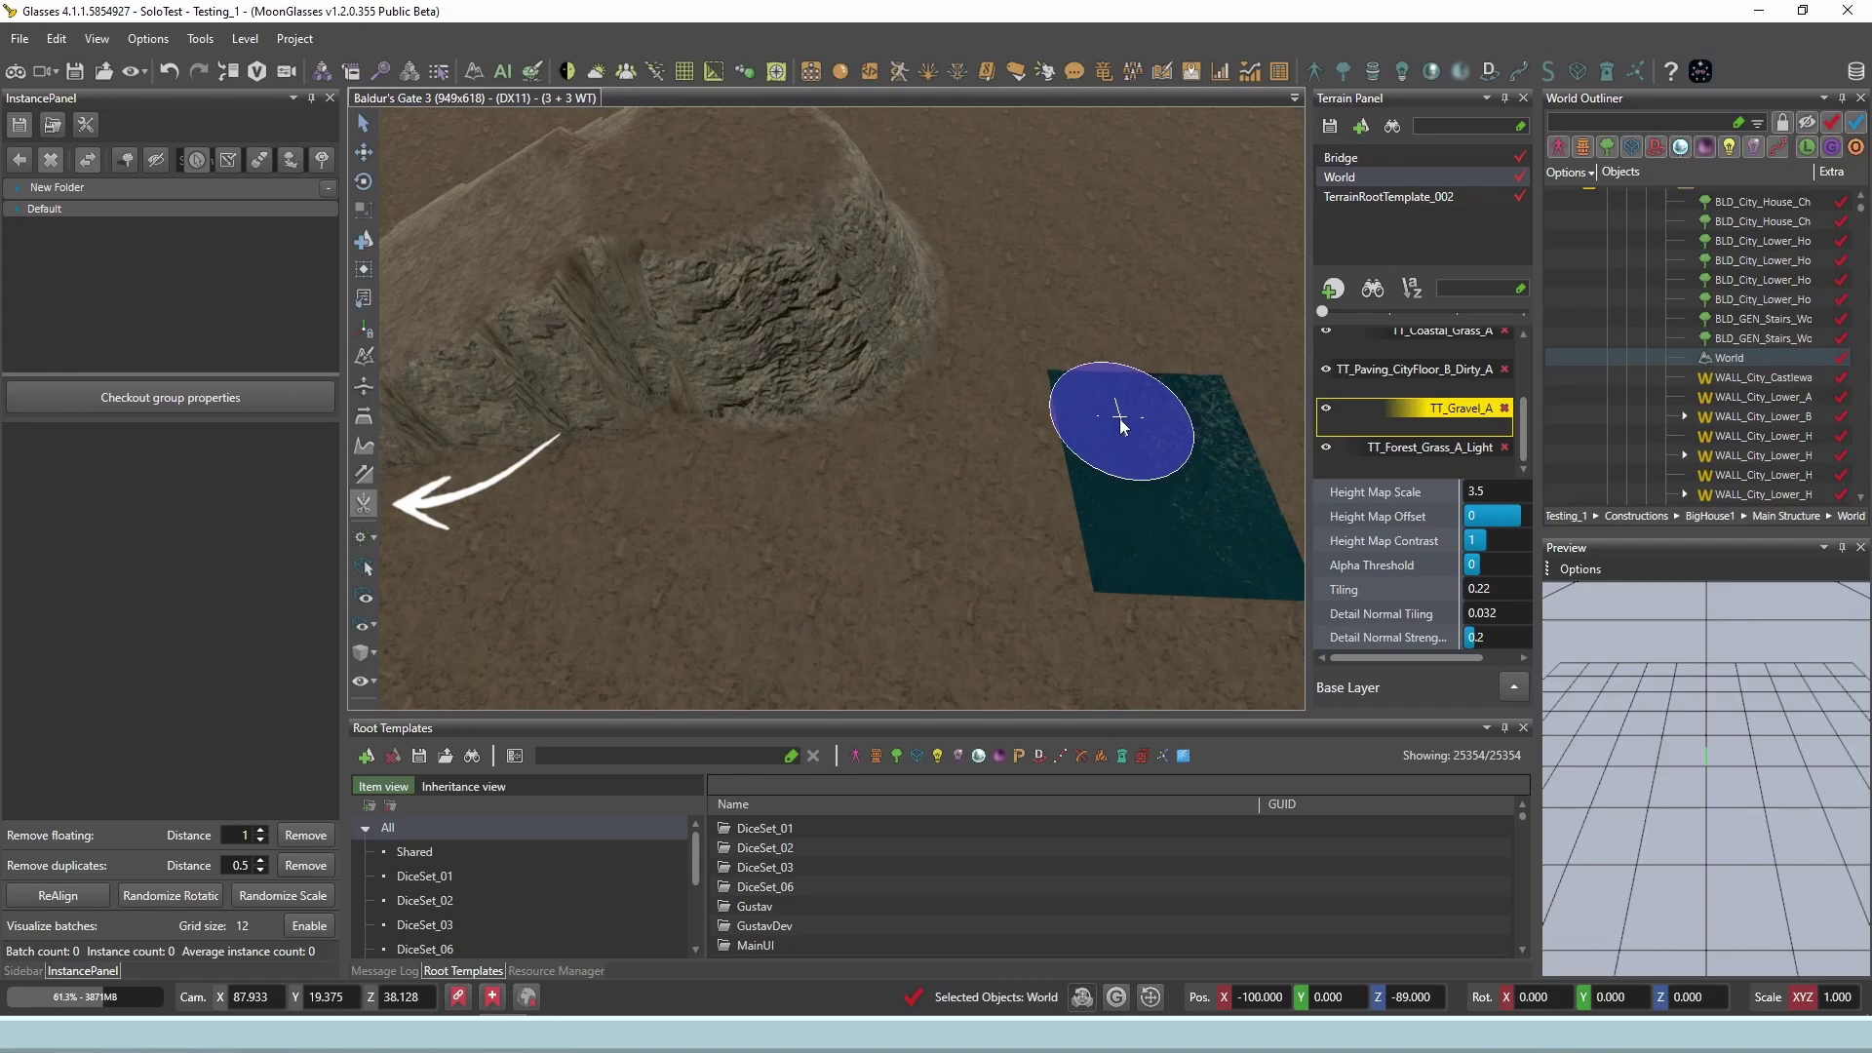
{"action": "mouse_move", "coordinate": [721, 293]}
{"action": "left_mouse_down"}
{"action": "mouse_move", "coordinate": [764, 389]}
{"action": "mouse_move", "coordinate": [698, 407]}
{"action": "left_mouse_up"}
Switch to the slope and flatten tools and review the control key bindings in Preferences.
{"action": "key", "text": "F9"}
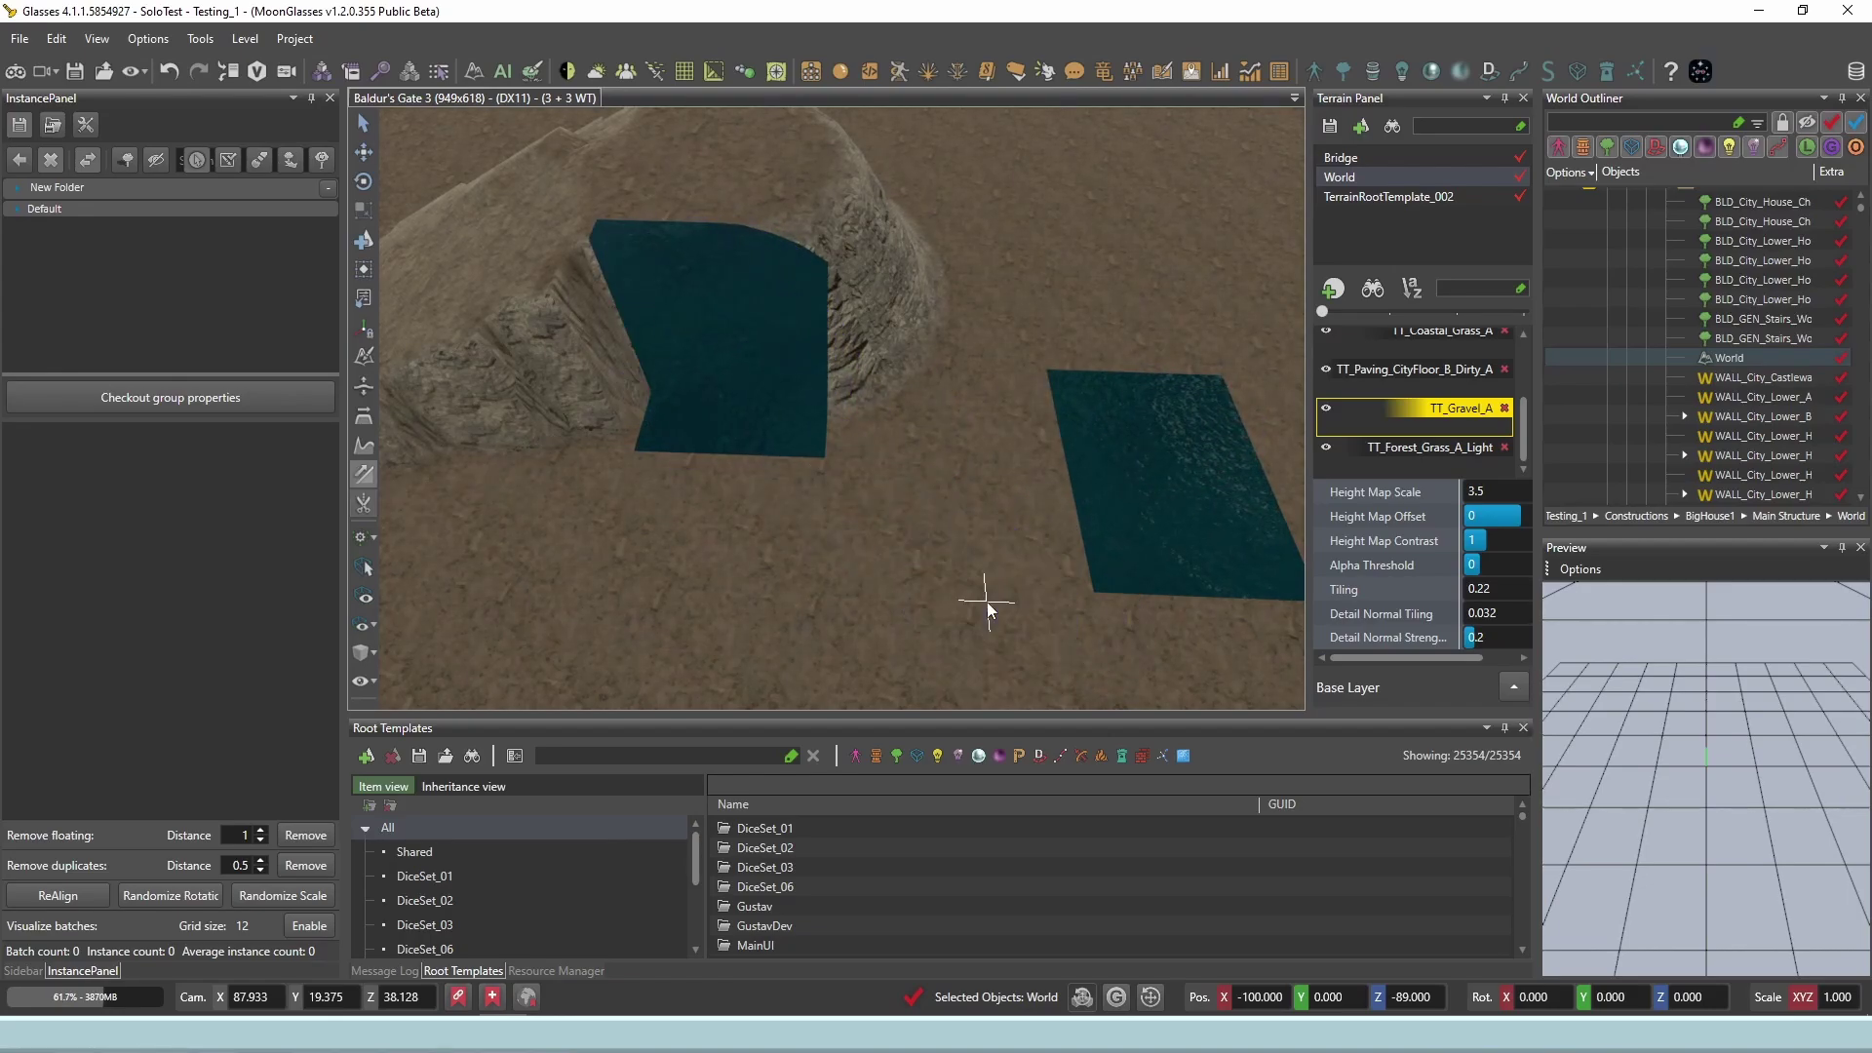
{"action": "key", "text": "F7"}
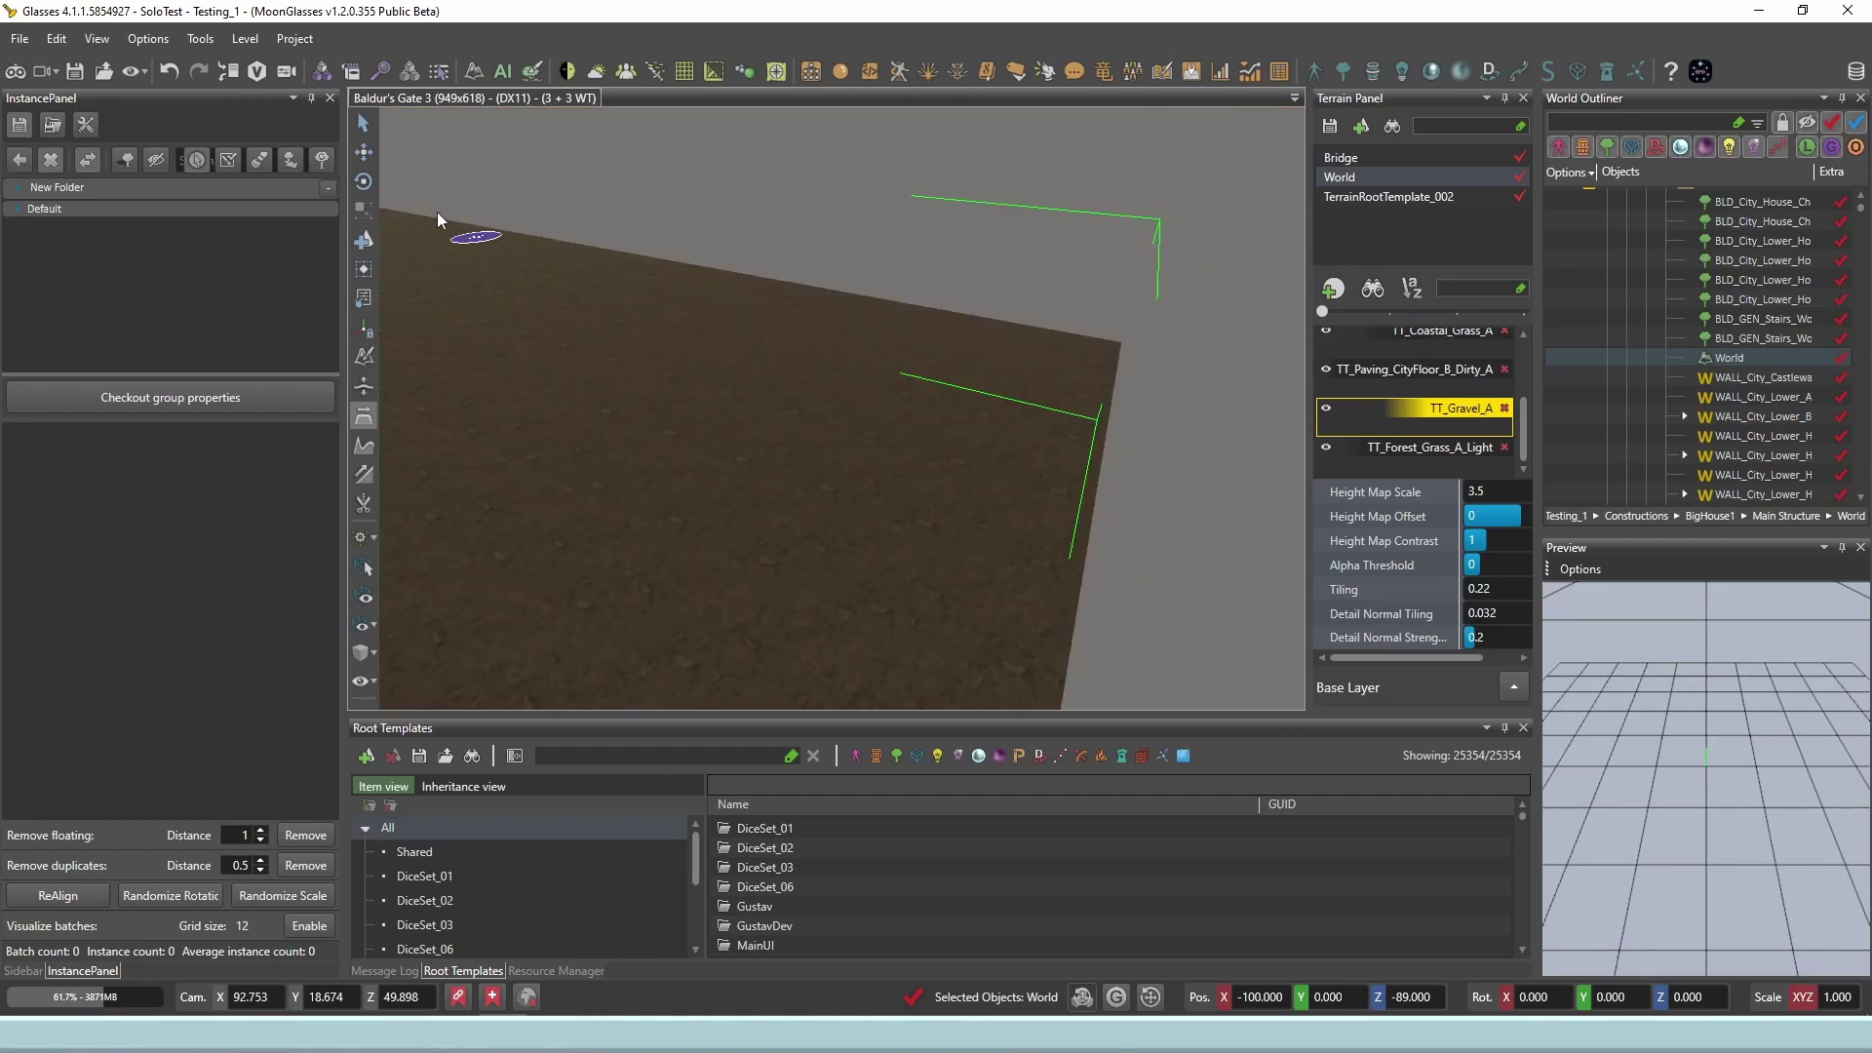
{"action": "left_click", "coordinate": [148, 39]}
{"action": "left_click", "coordinate": [202, 156]}
{"action": "left_click_drag", "start_coordinate": [998, 330], "coordinate": [762, 115]}
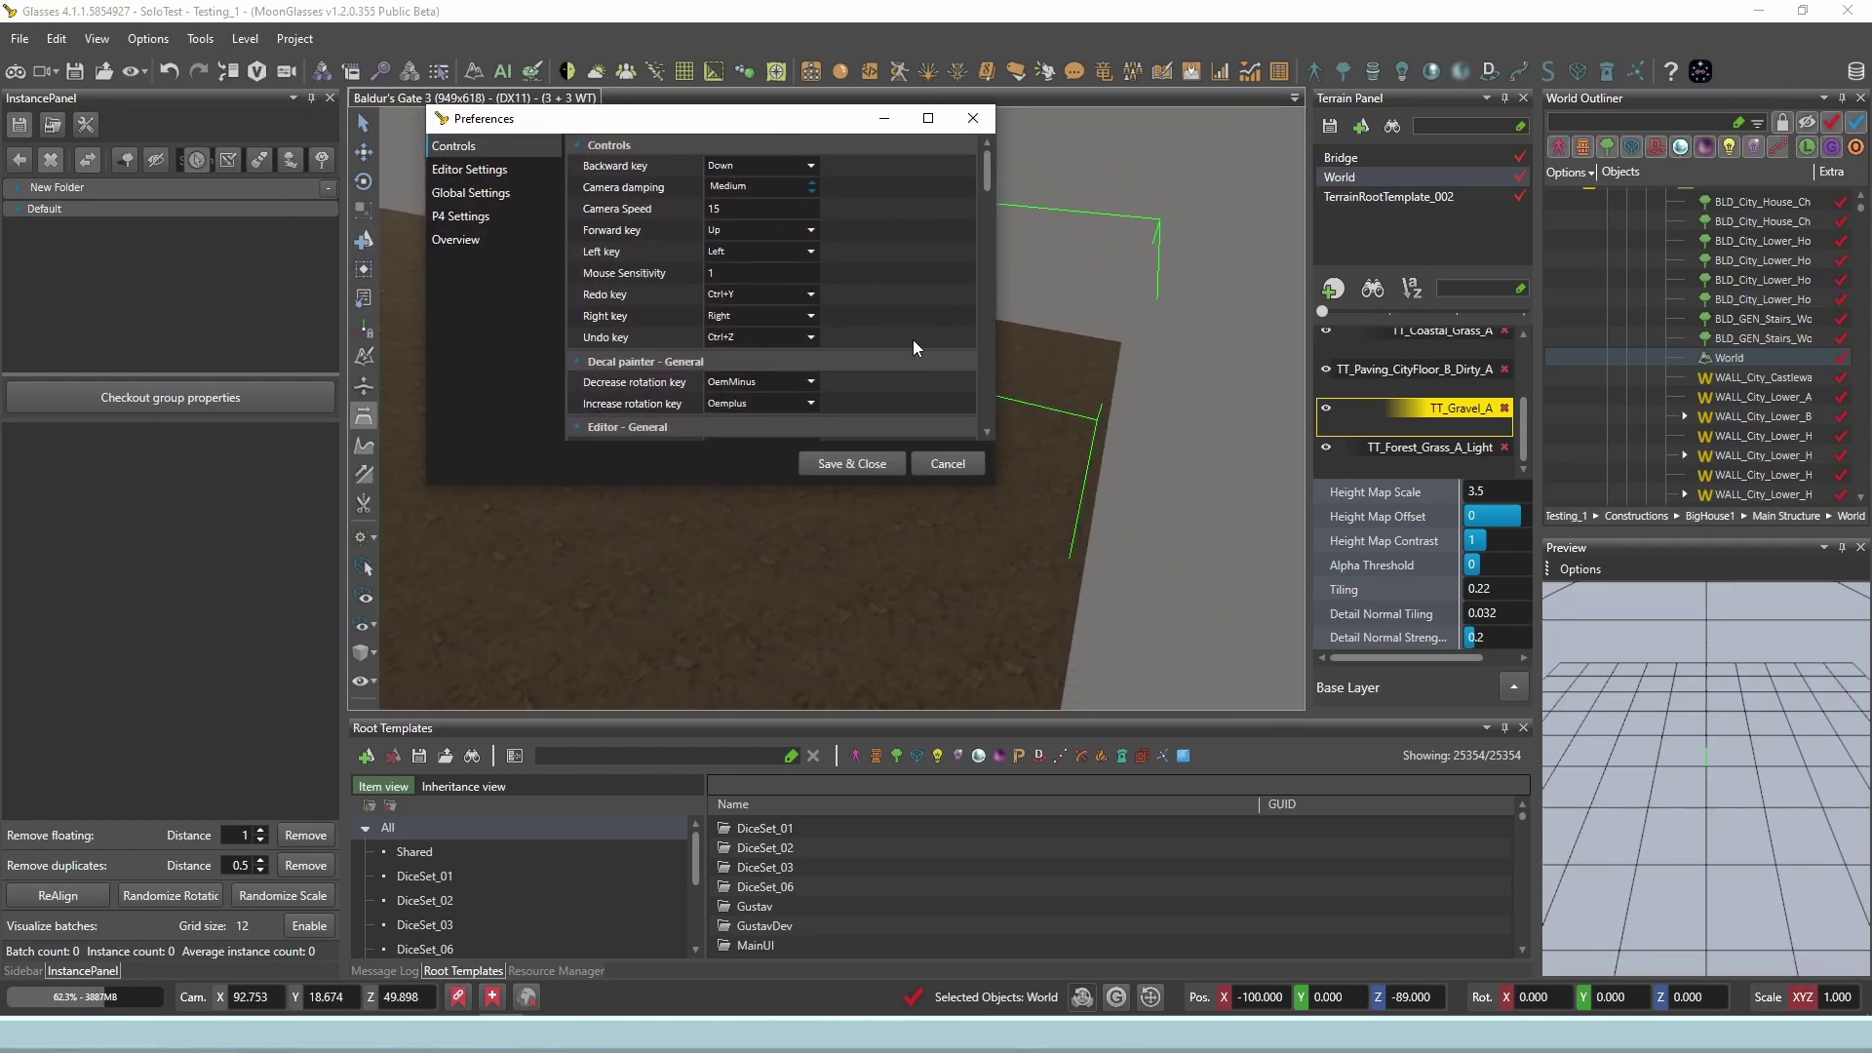
{"action": "left_click_drag", "start_coordinate": [997, 482], "coordinate": [1206, 484]}
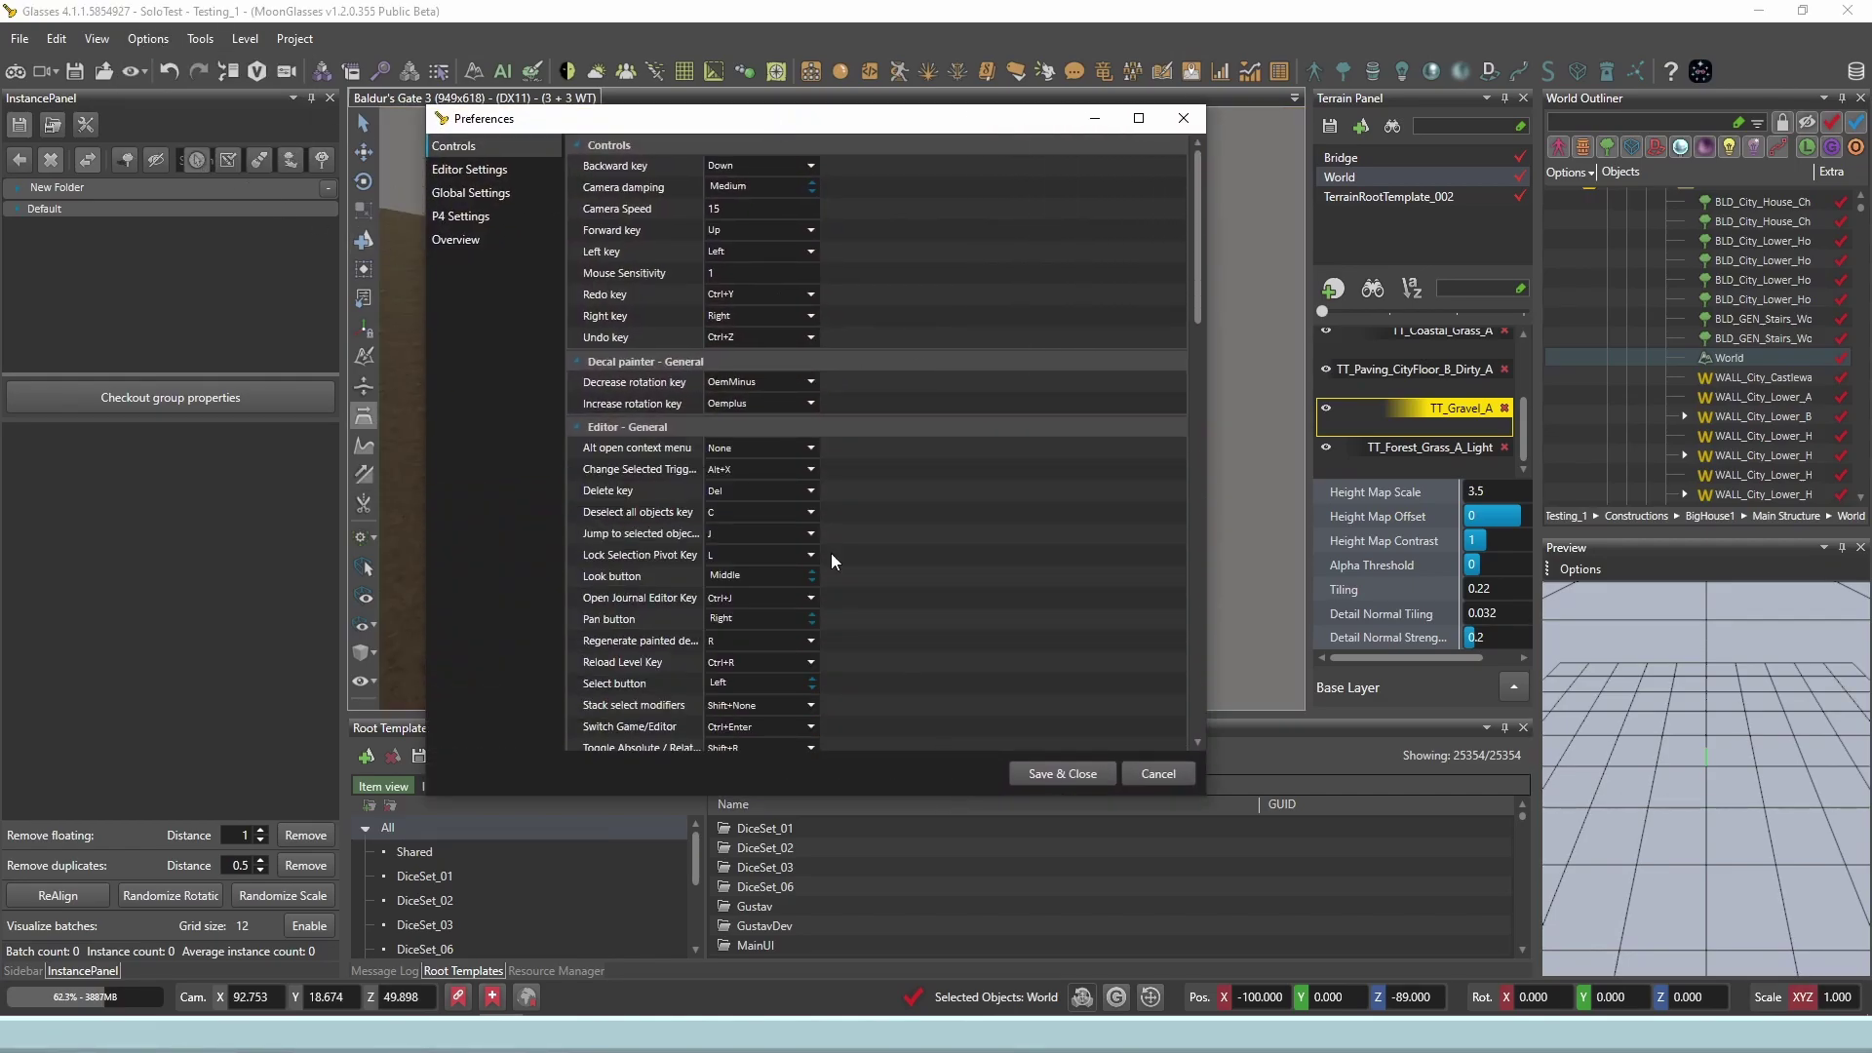
{"action": "scroll", "coordinate": [831, 553], "scroll_direction": "down", "scroll_amount": 10}
{"action": "scroll", "coordinate": [774, 495], "scroll_direction": "down", "scroll_amount": 3}
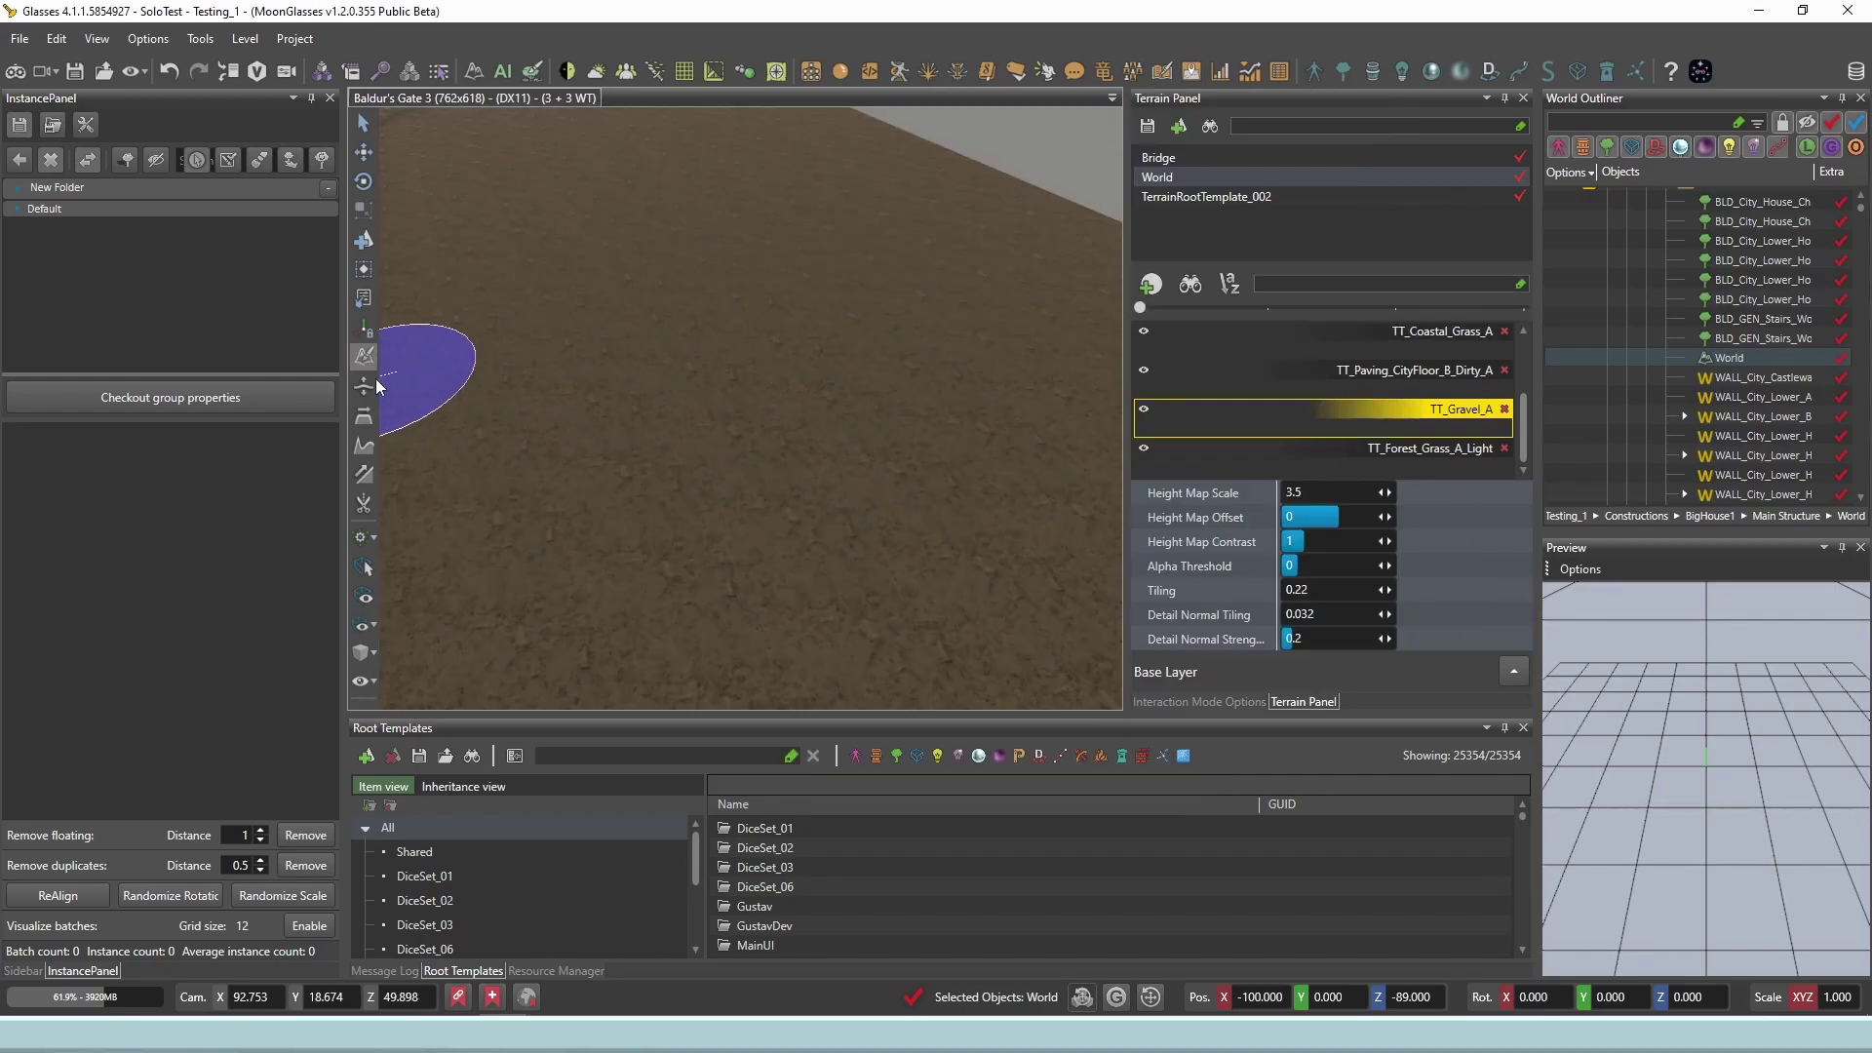
Raise a round mound on the open World terrain with the height brush.
{"action": "left_click", "coordinate": [366, 386]}
{"action": "mouse_move", "coordinate": [752, 402]}
{"action": "left_mouse_down"}
{"action": "mouse_move", "coordinate": [750, 384]}
{"action": "mouse_move", "coordinate": [716, 439]}
{"action": "left_mouse_up"}
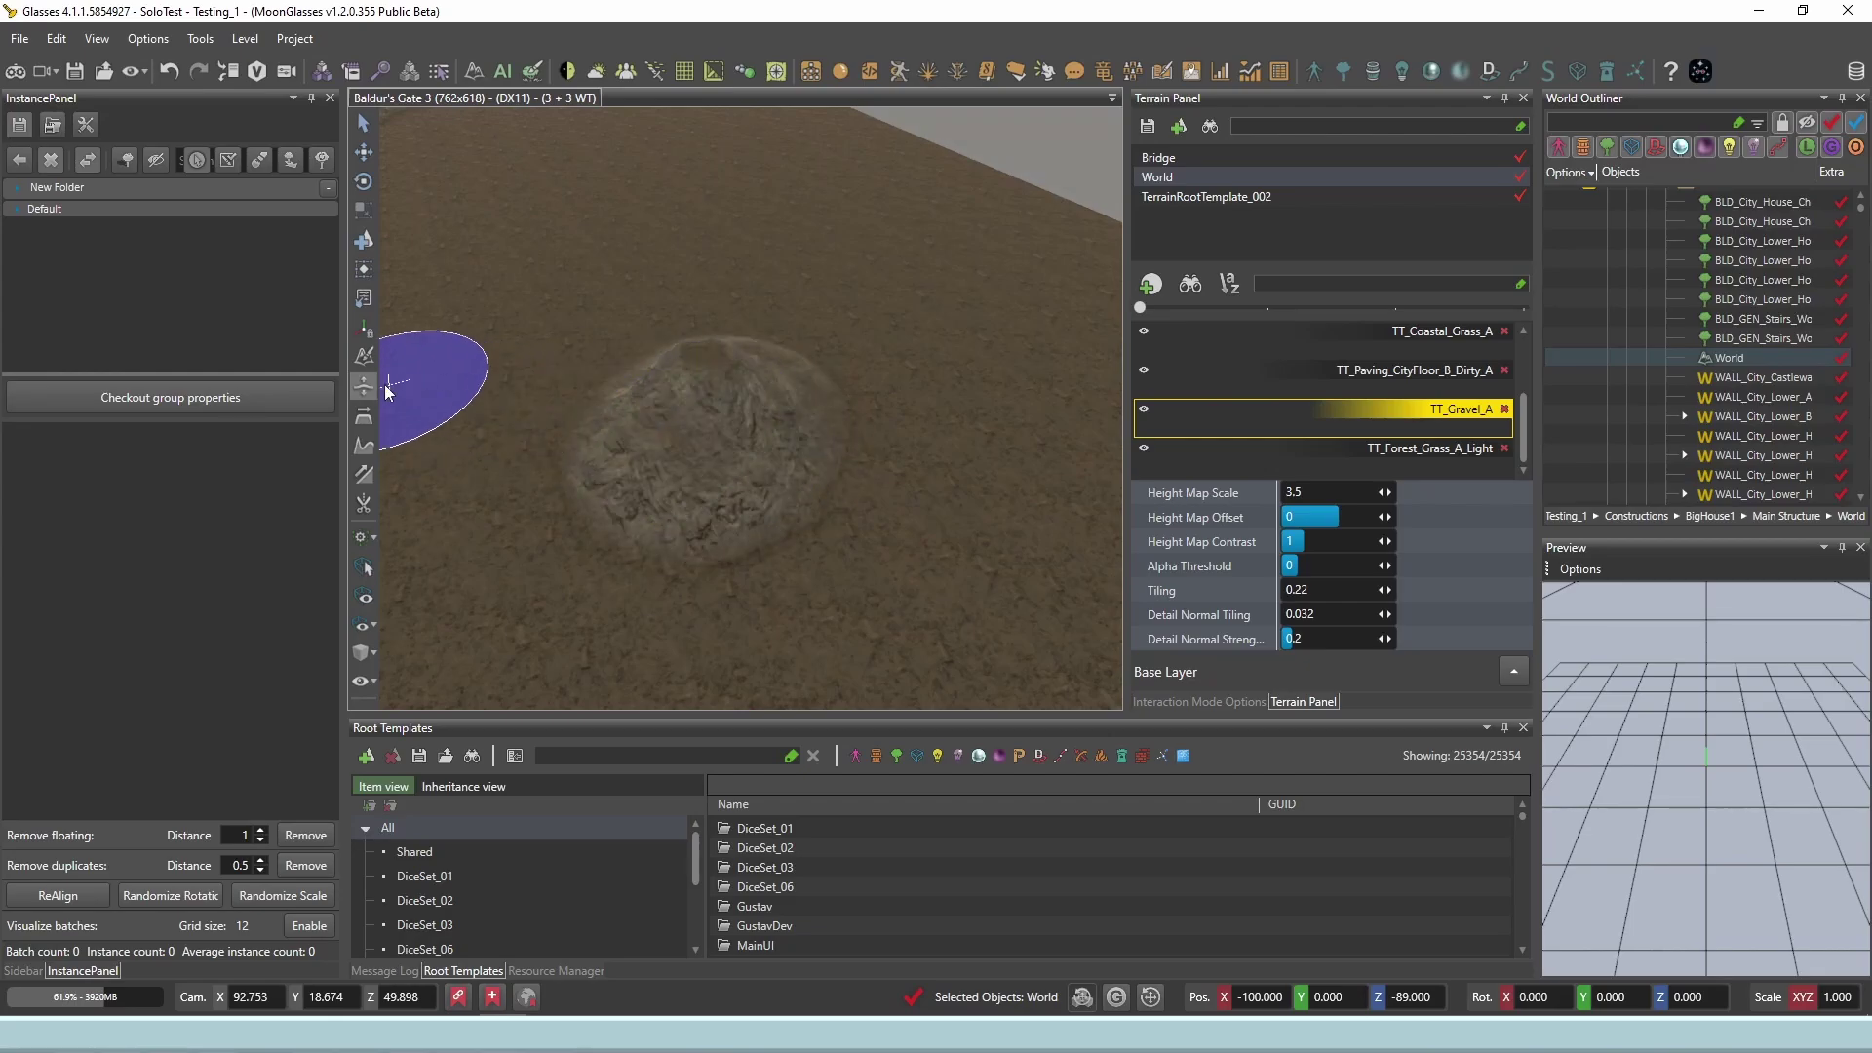
Increase the radius of the height brush in its interaction mode options and raise more of the World terrain.
{"action": "left_click", "coordinate": [365, 384]}
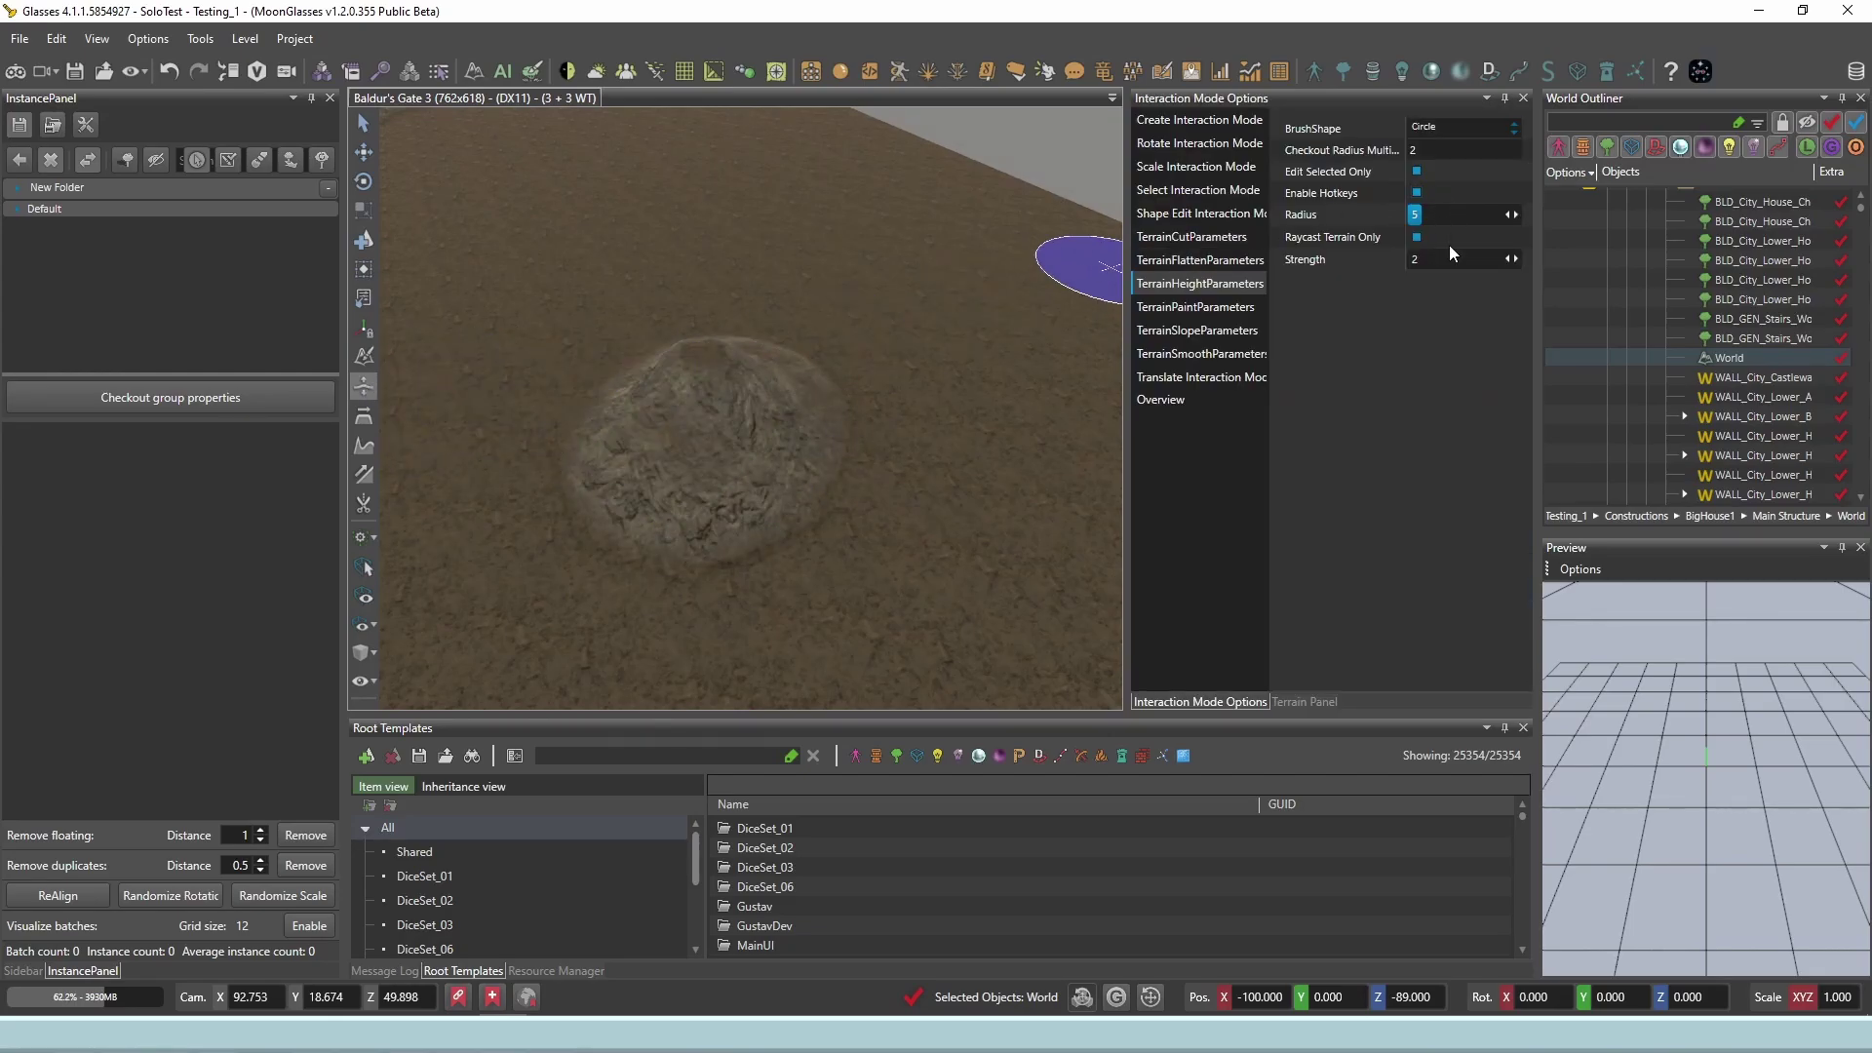
{"action": "left_click_drag", "start_coordinate": [1415, 213], "coordinate": [1443, 212]}
{"action": "mouse_move", "coordinate": [894, 300]}
{"action": "left_mouse_down"}
{"action": "mouse_move", "coordinate": [839, 347]}
{"action": "mouse_move", "coordinate": [894, 318]}
{"action": "left_mouse_up"}
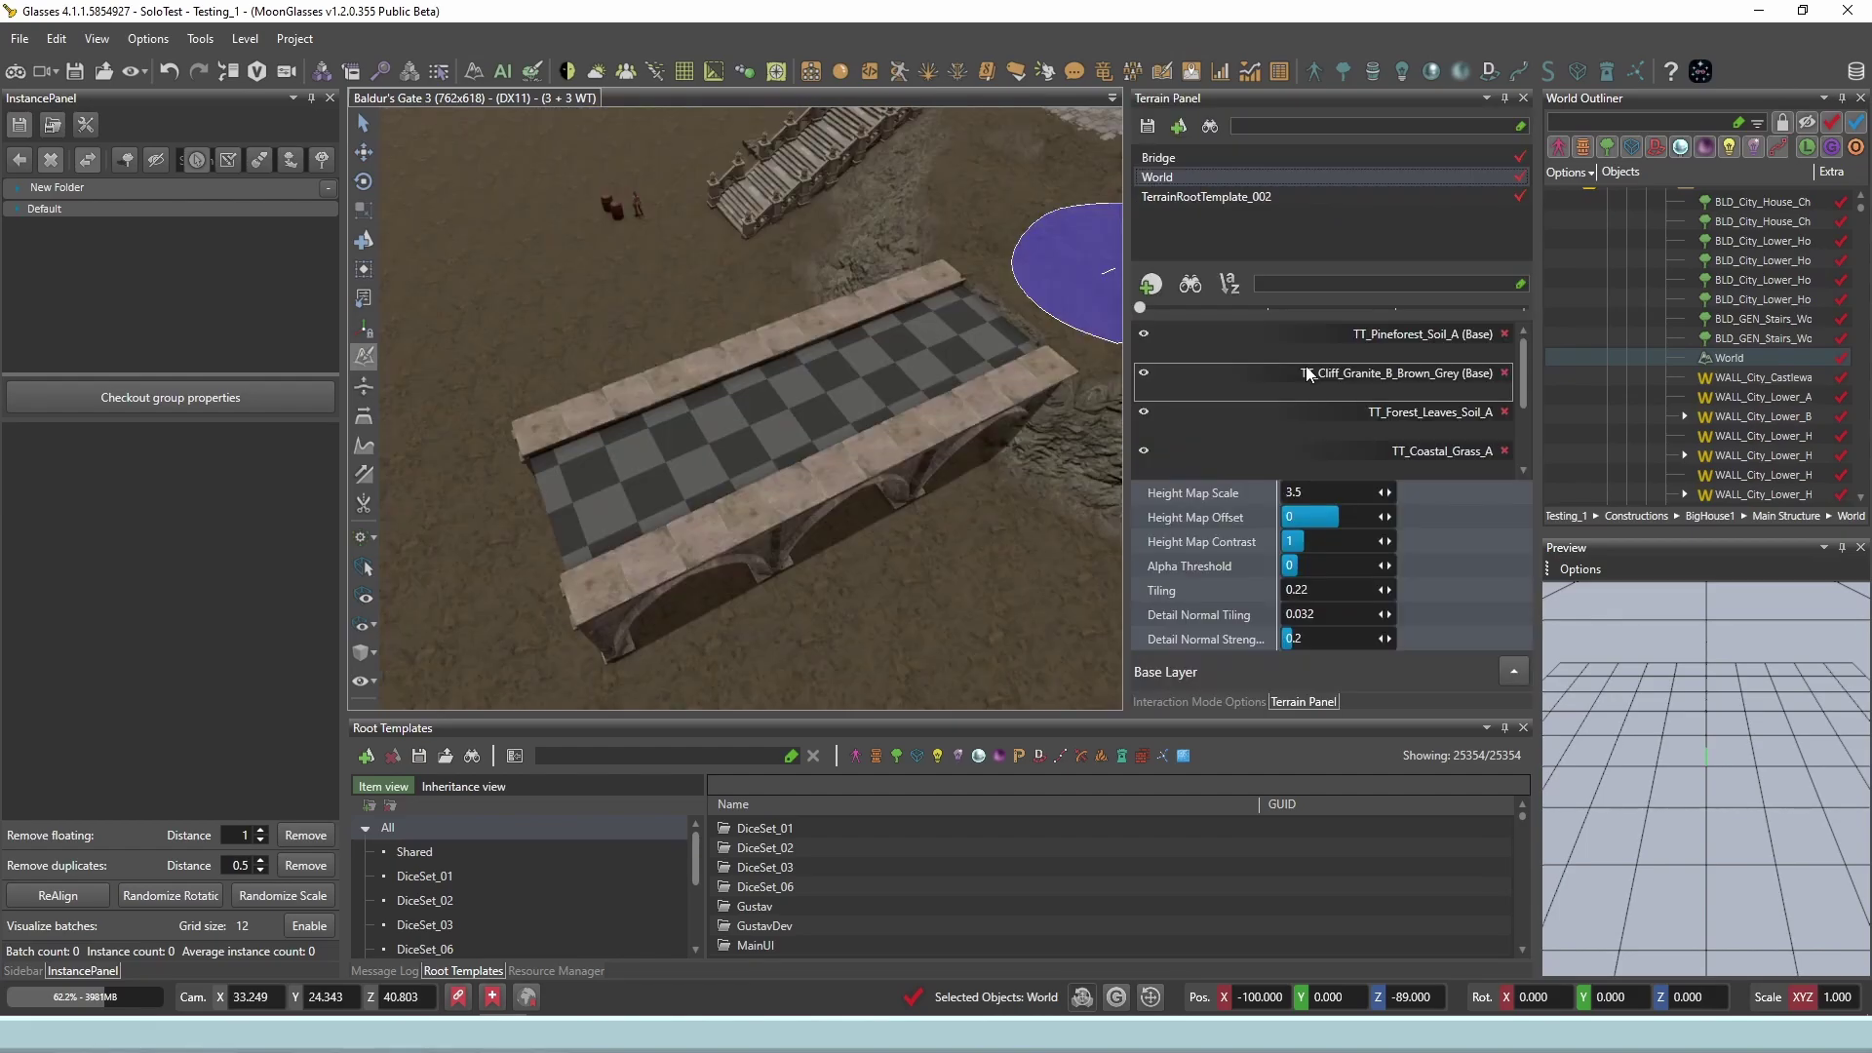
Select the TerrainRootTemplate_002 terrain and filter the Resource Manager to terrain brush resources only.
{"action": "left_click", "coordinate": [1249, 199]}
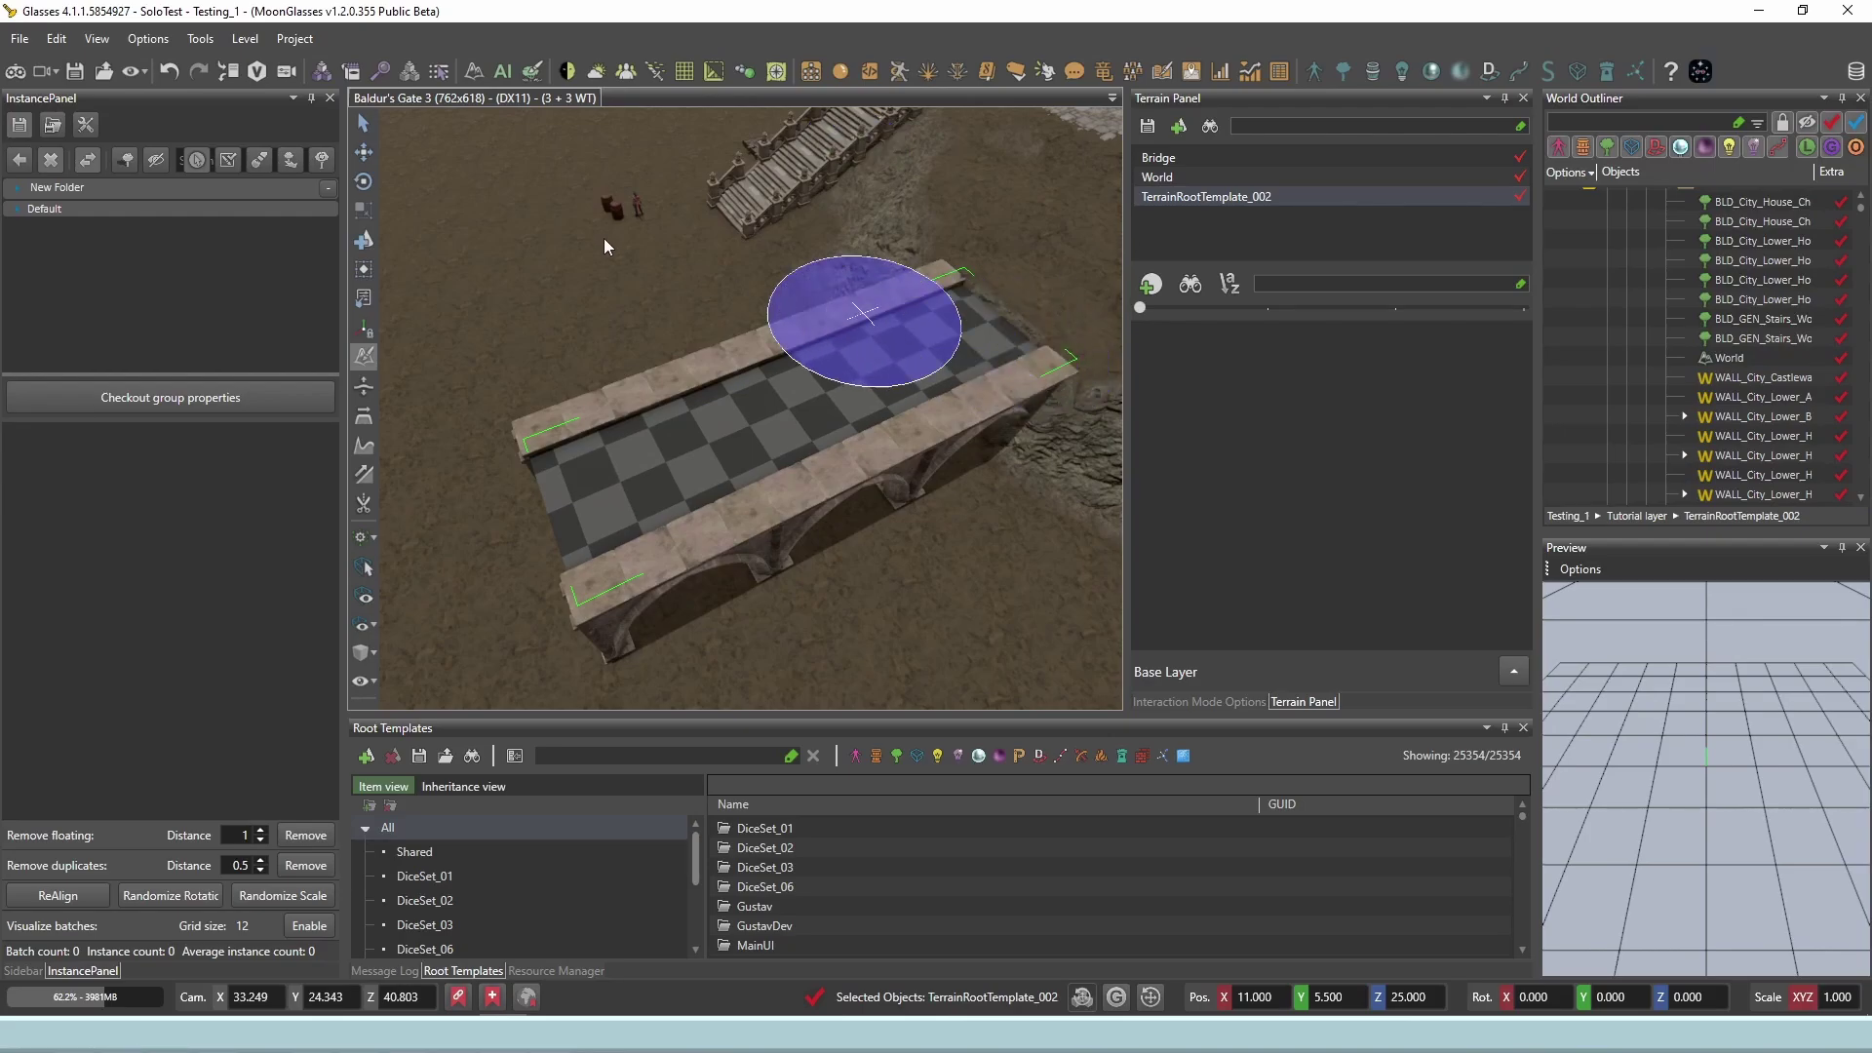
{"action": "left_click", "coordinate": [352, 73]}
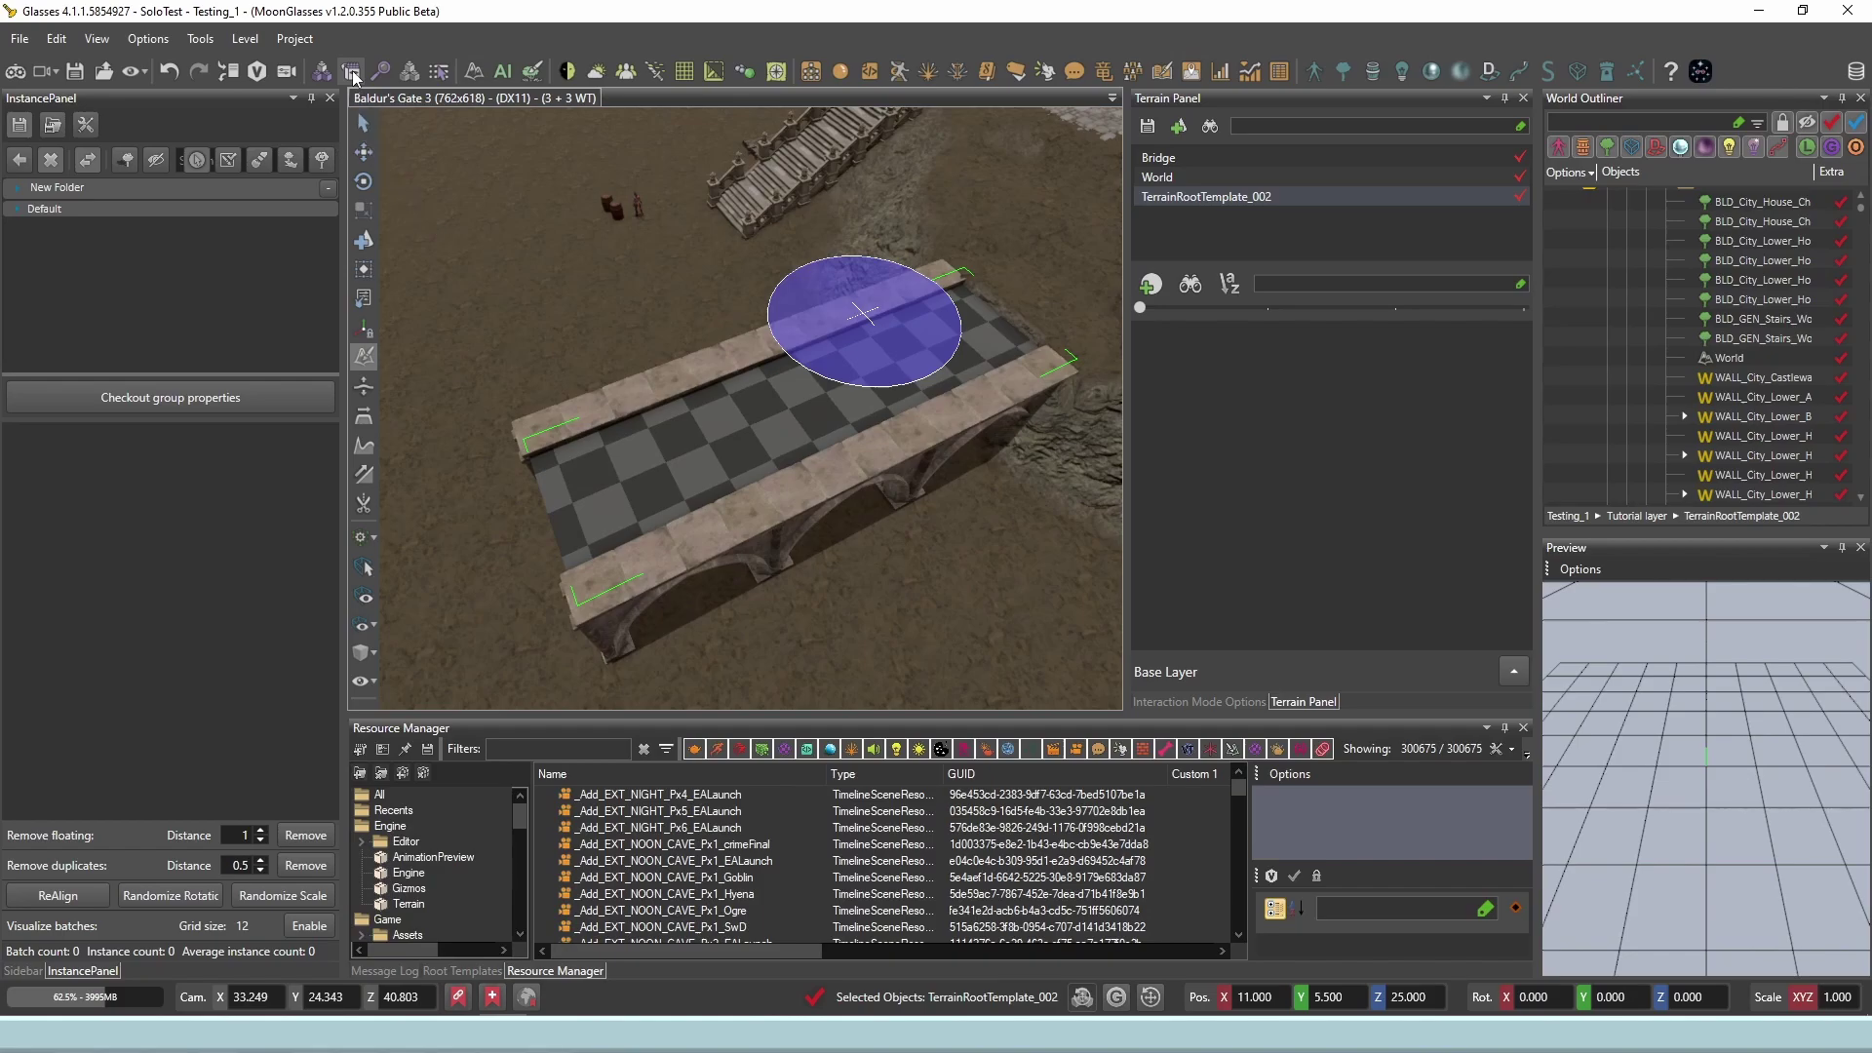
{"action": "left_click", "coordinate": [1233, 748]}
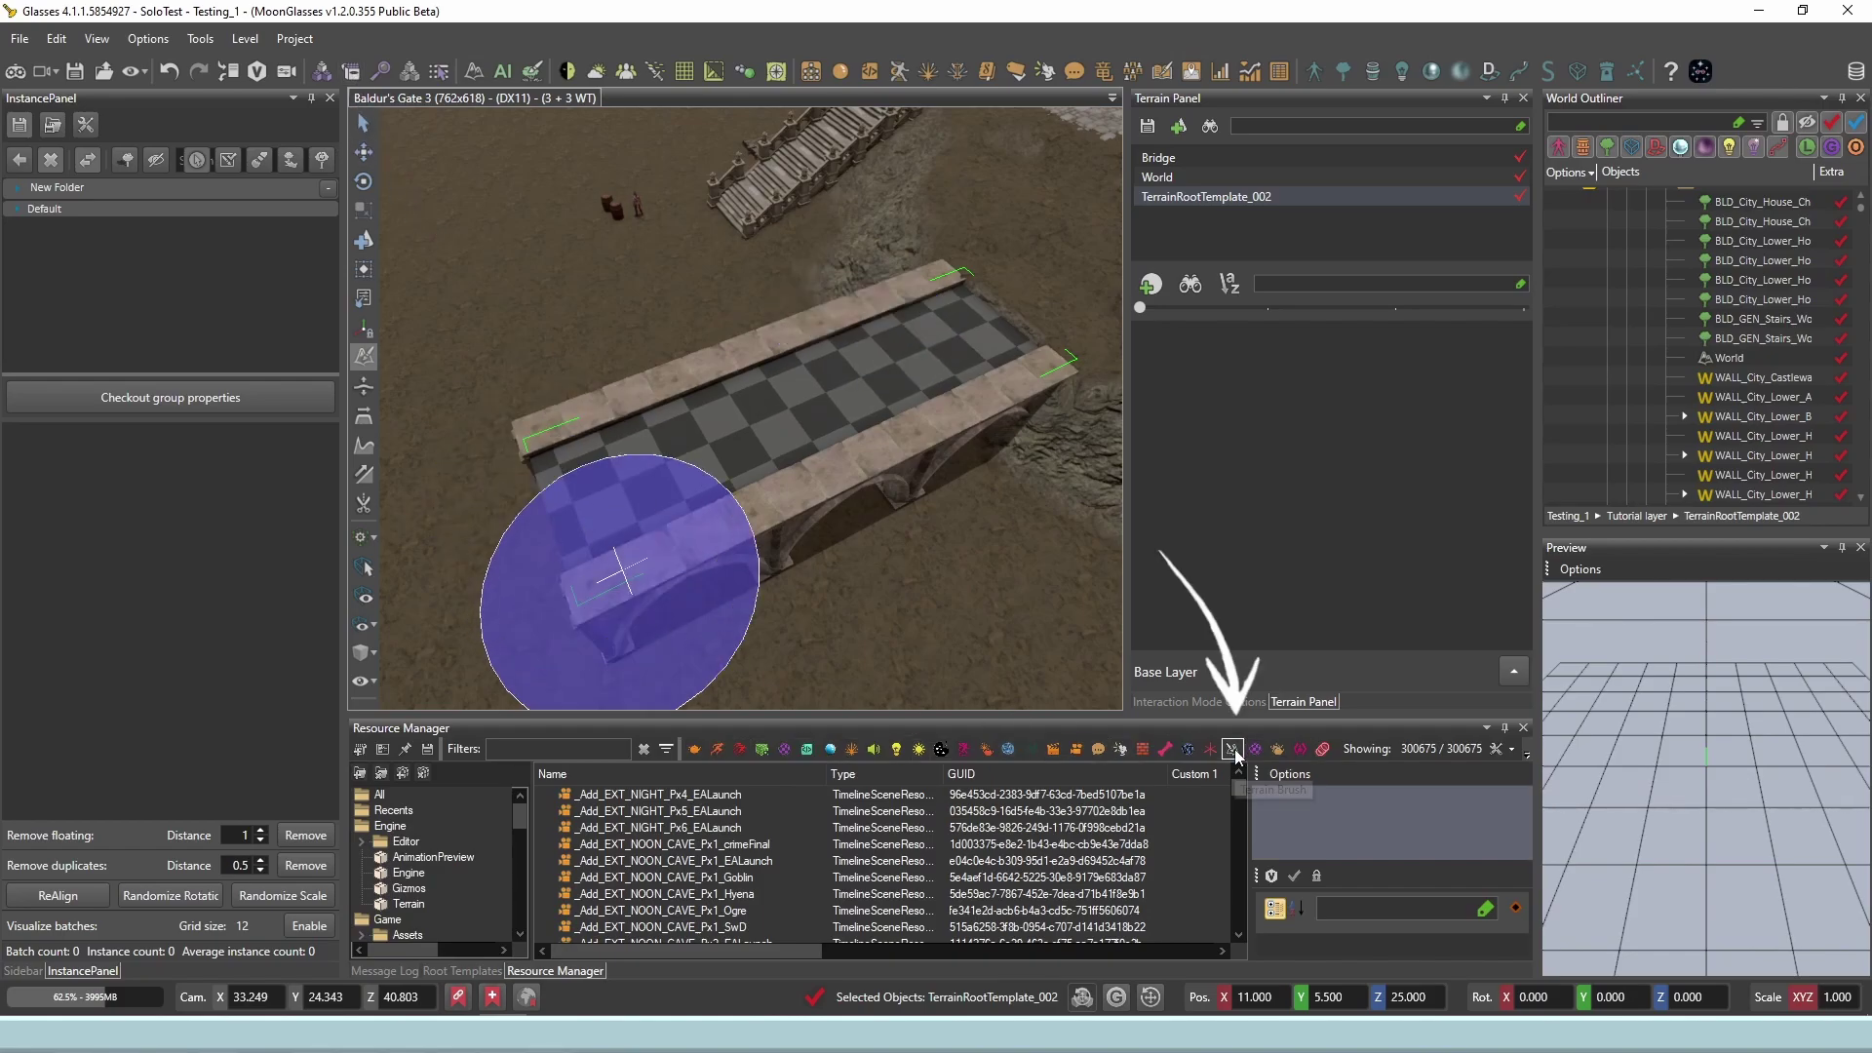
Find the TT_Grass_A terrain brush and add it as a texture layer of TerrainRootTemplate_002.
{"action": "scroll", "coordinate": [803, 841], "scroll_direction": "down", "scroll_amount": 6}
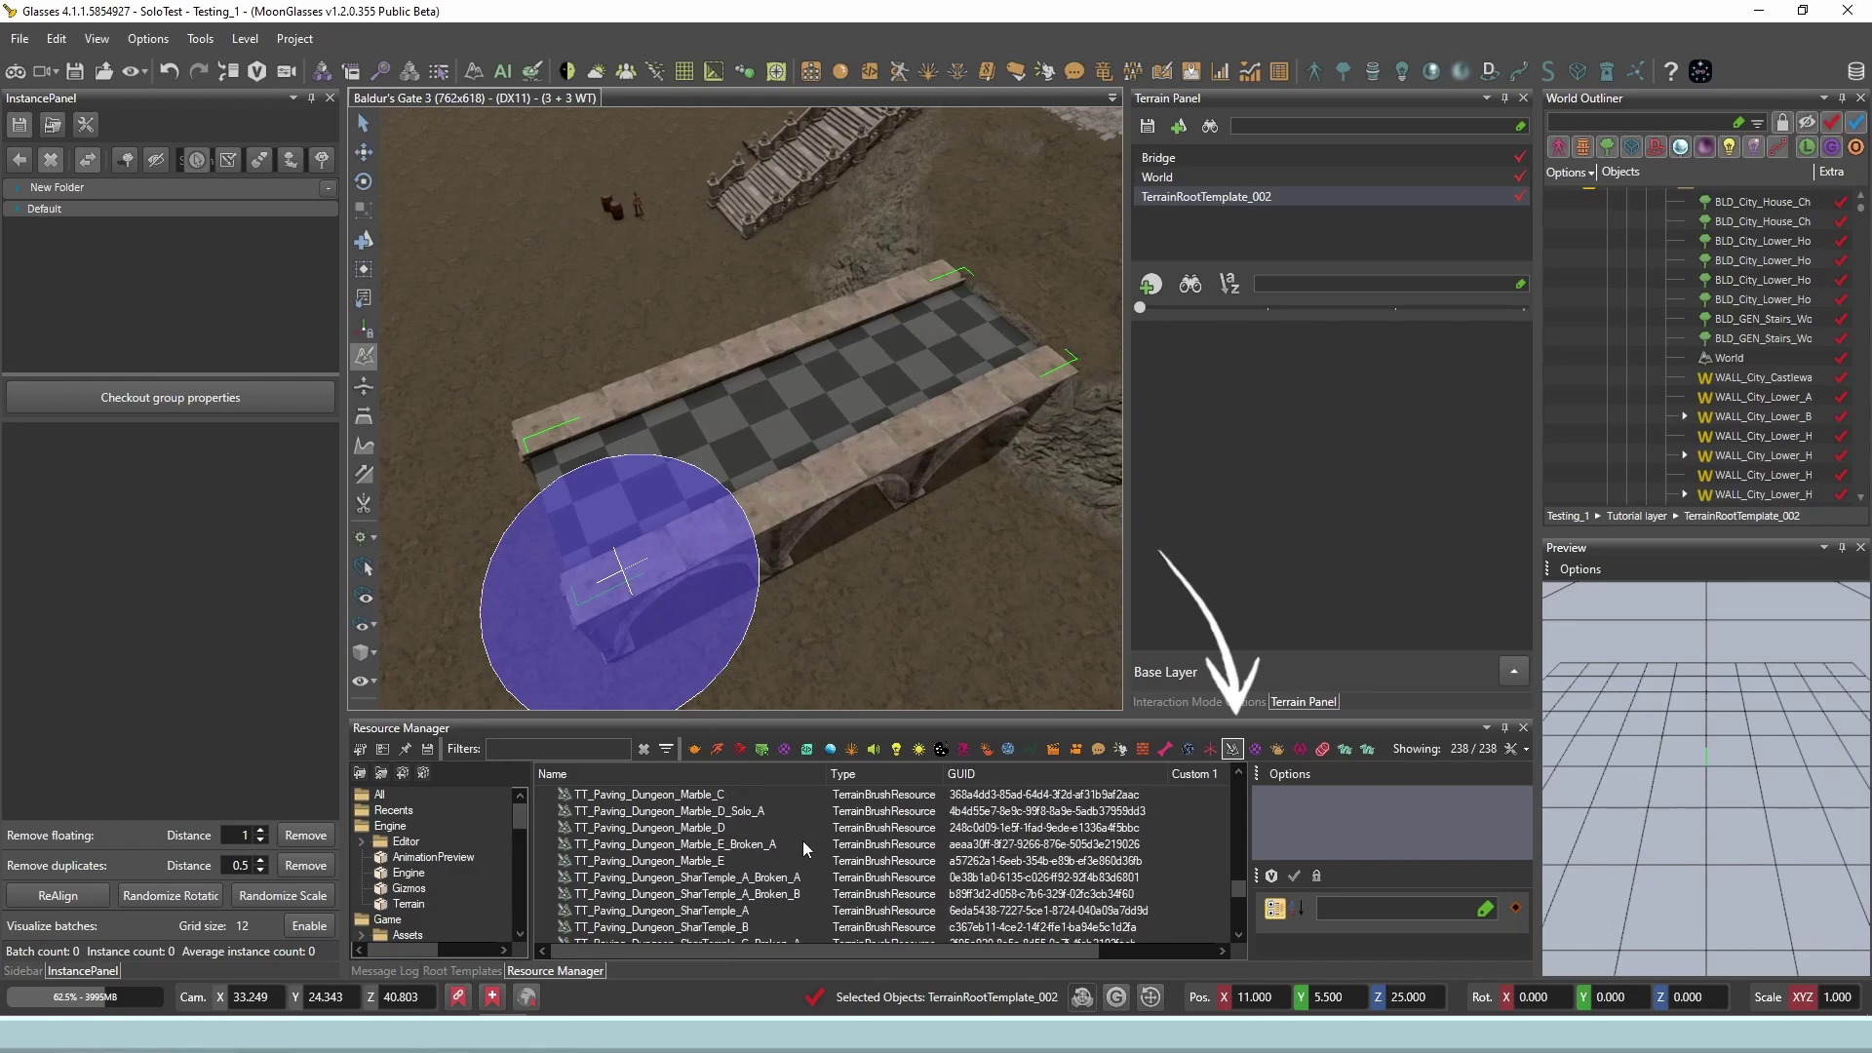
{"action": "scroll", "coordinate": [803, 840], "scroll_direction": "up", "scroll_amount": 15}
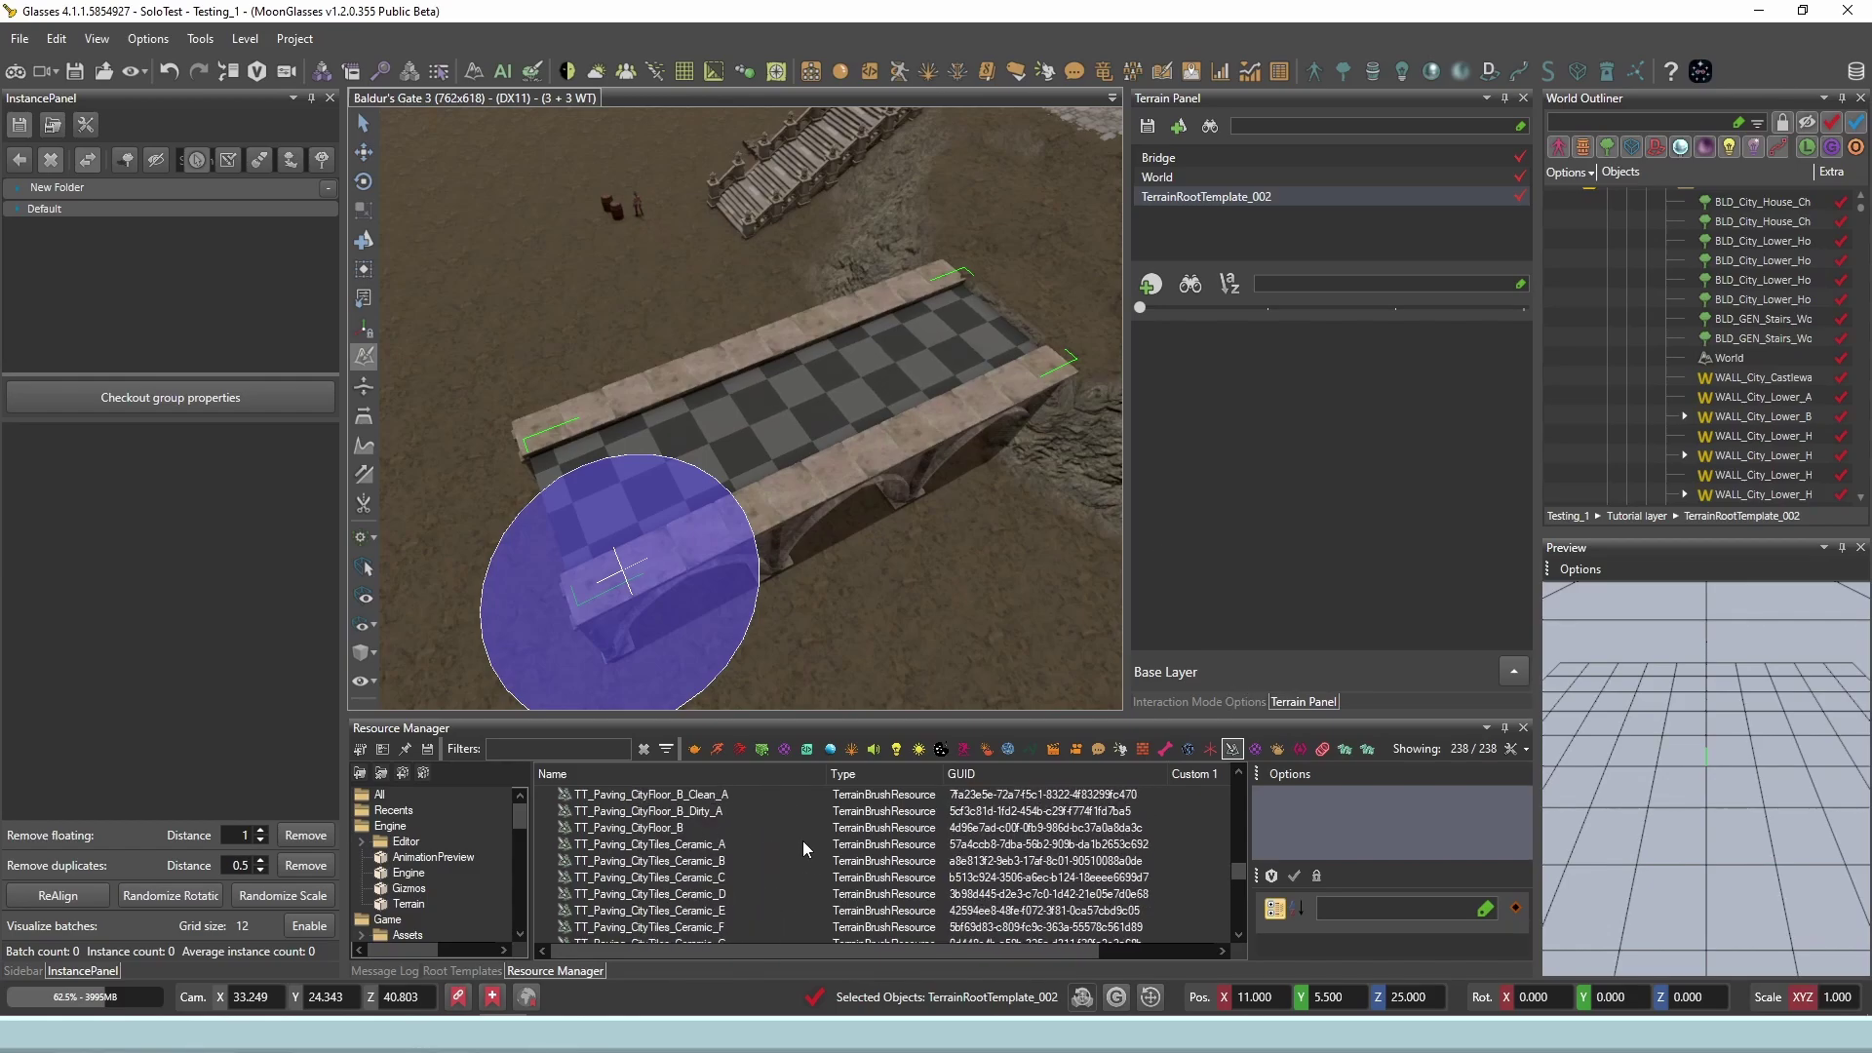
{"action": "scroll", "coordinate": [804, 840], "scroll_direction": "up", "scroll_amount": 12}
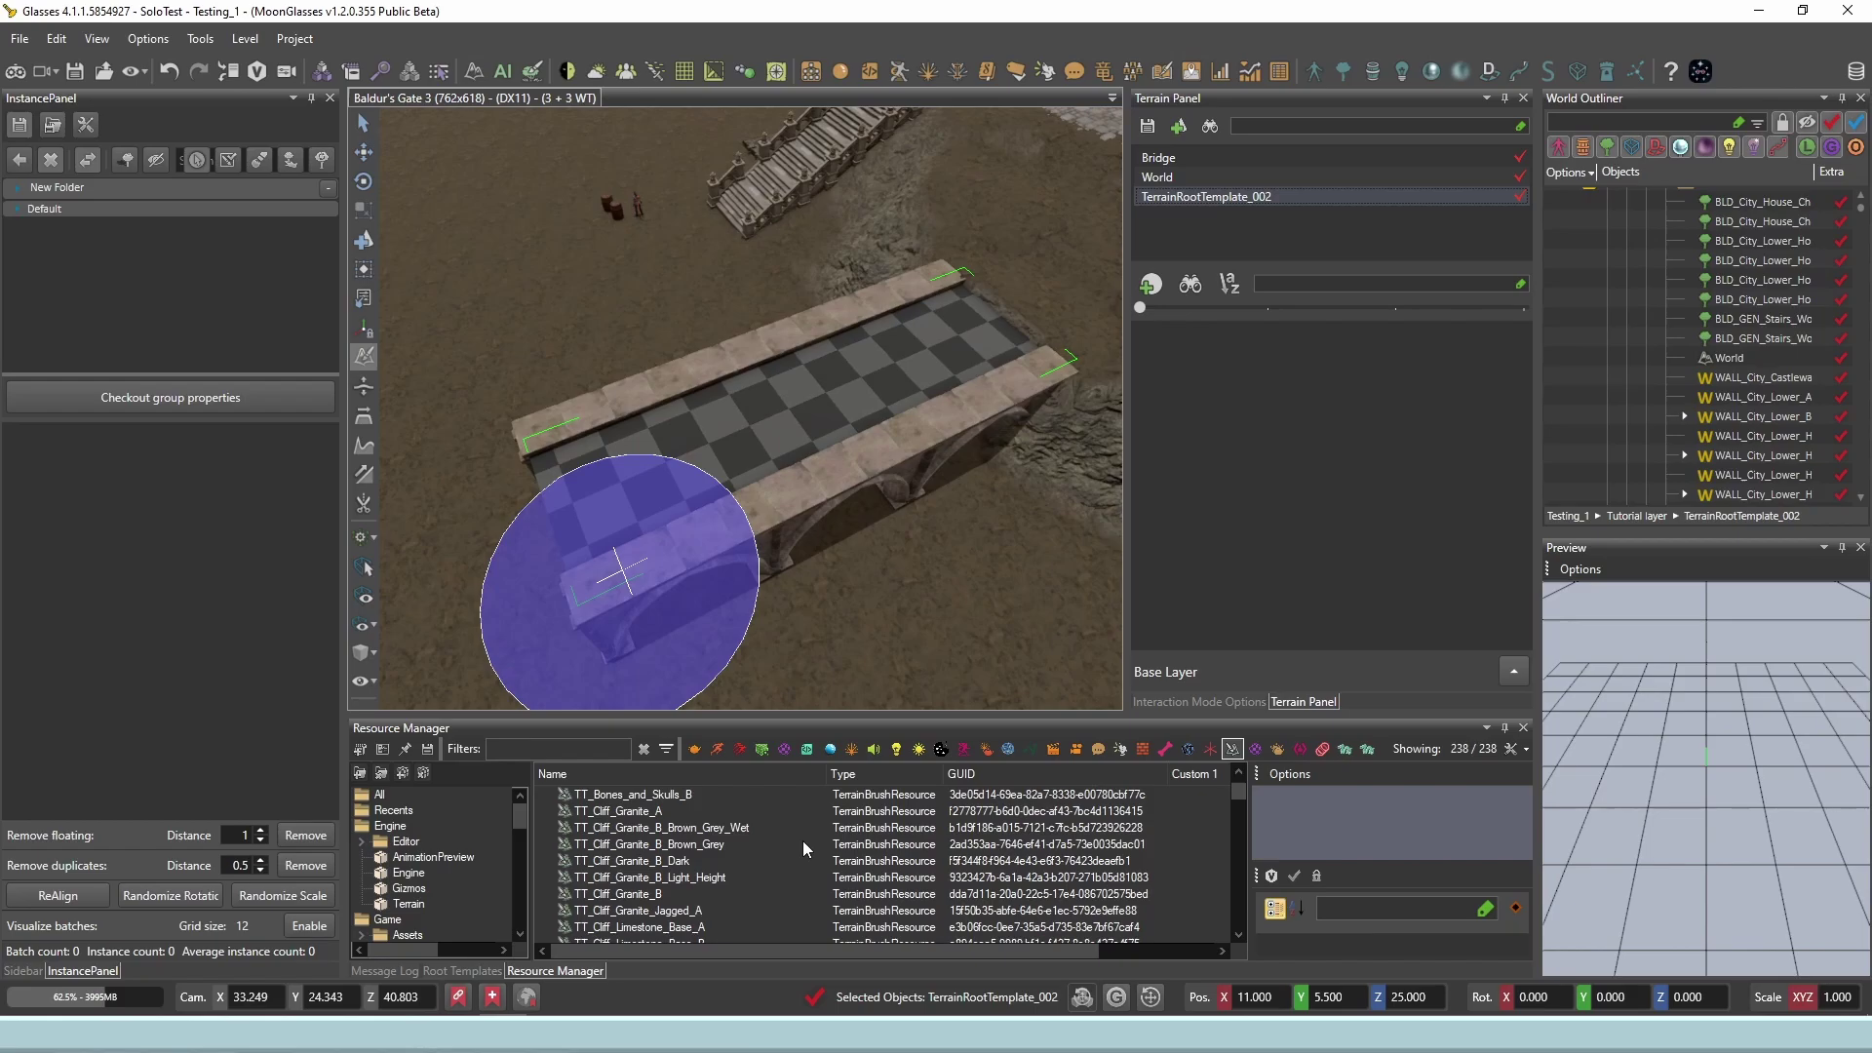
{"action": "scroll", "coordinate": [803, 840], "scroll_direction": "down", "scroll_amount": 6}
{"action": "left_click", "coordinate": [803, 877]}
{"action": "left_click", "coordinate": [1151, 285]}
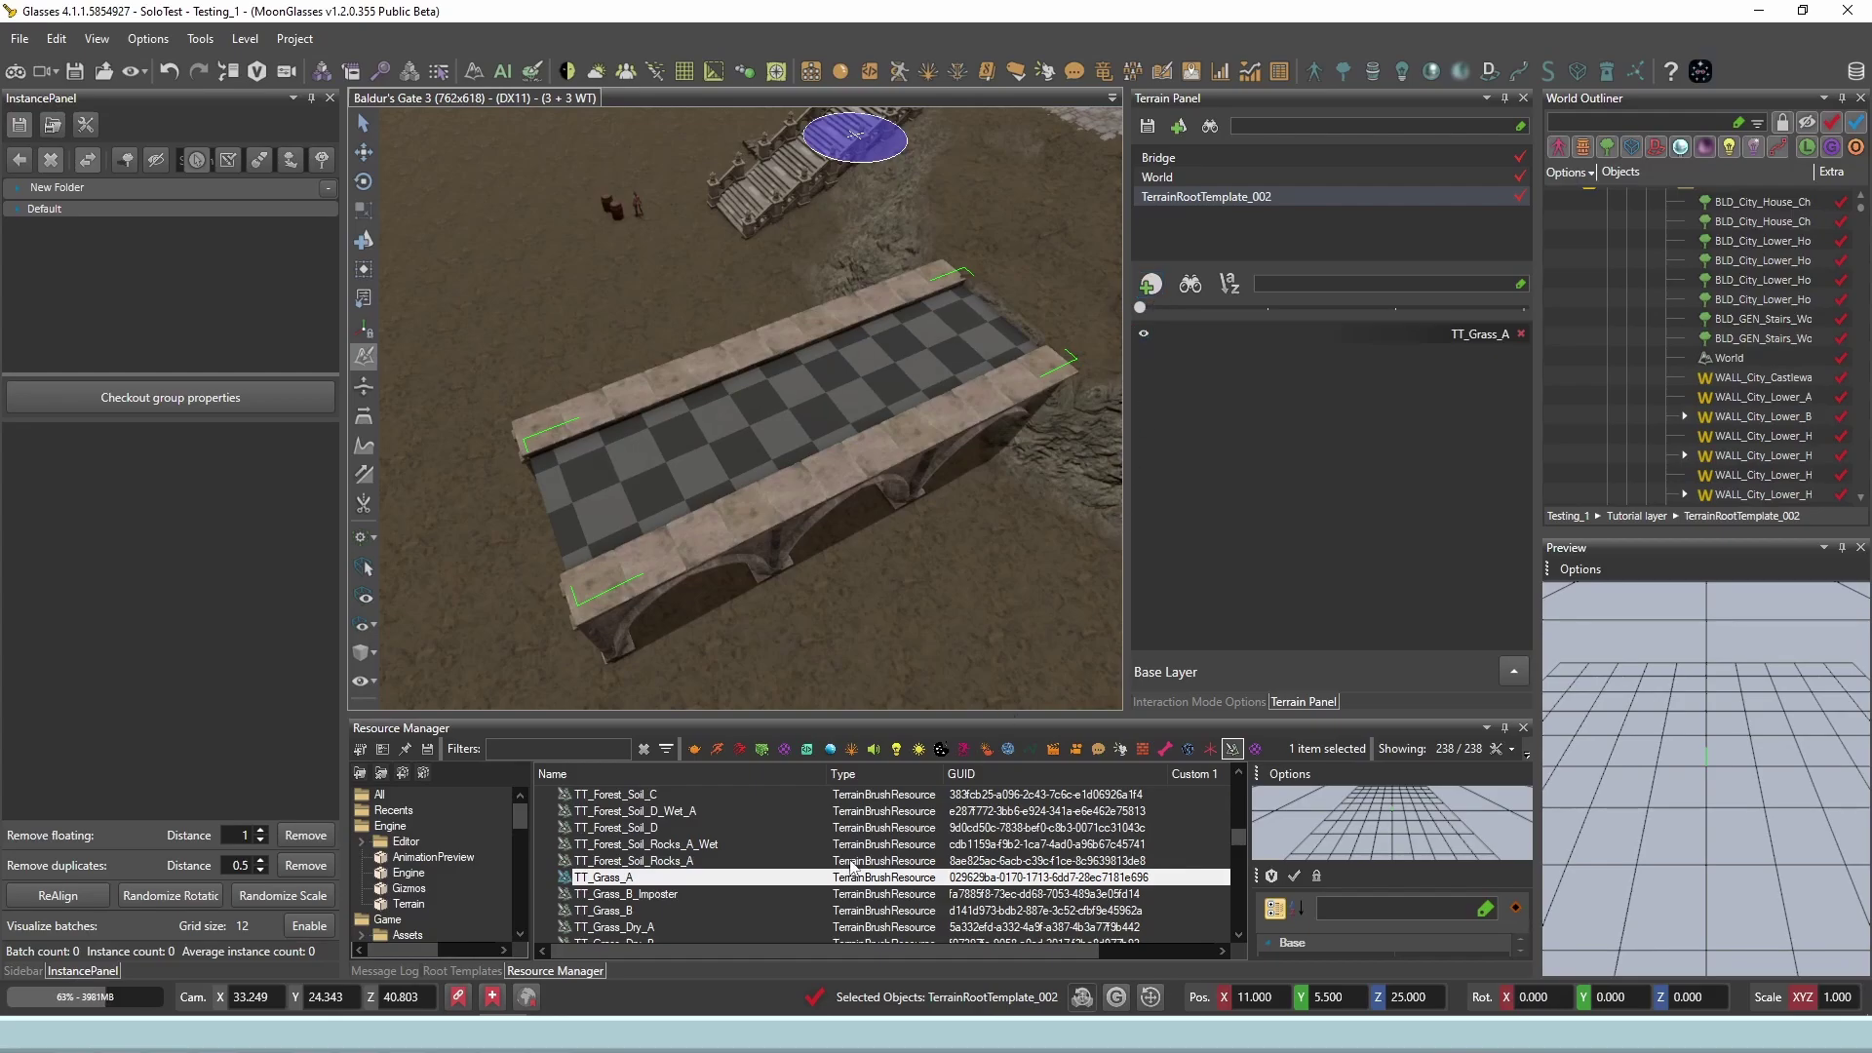
Add the TT_Forest_Soil_A brush as another texture layer of TerrainRootTemplate_002.
{"action": "scroll", "coordinate": [760, 875], "scroll_direction": "up", "scroll_amount": 1}
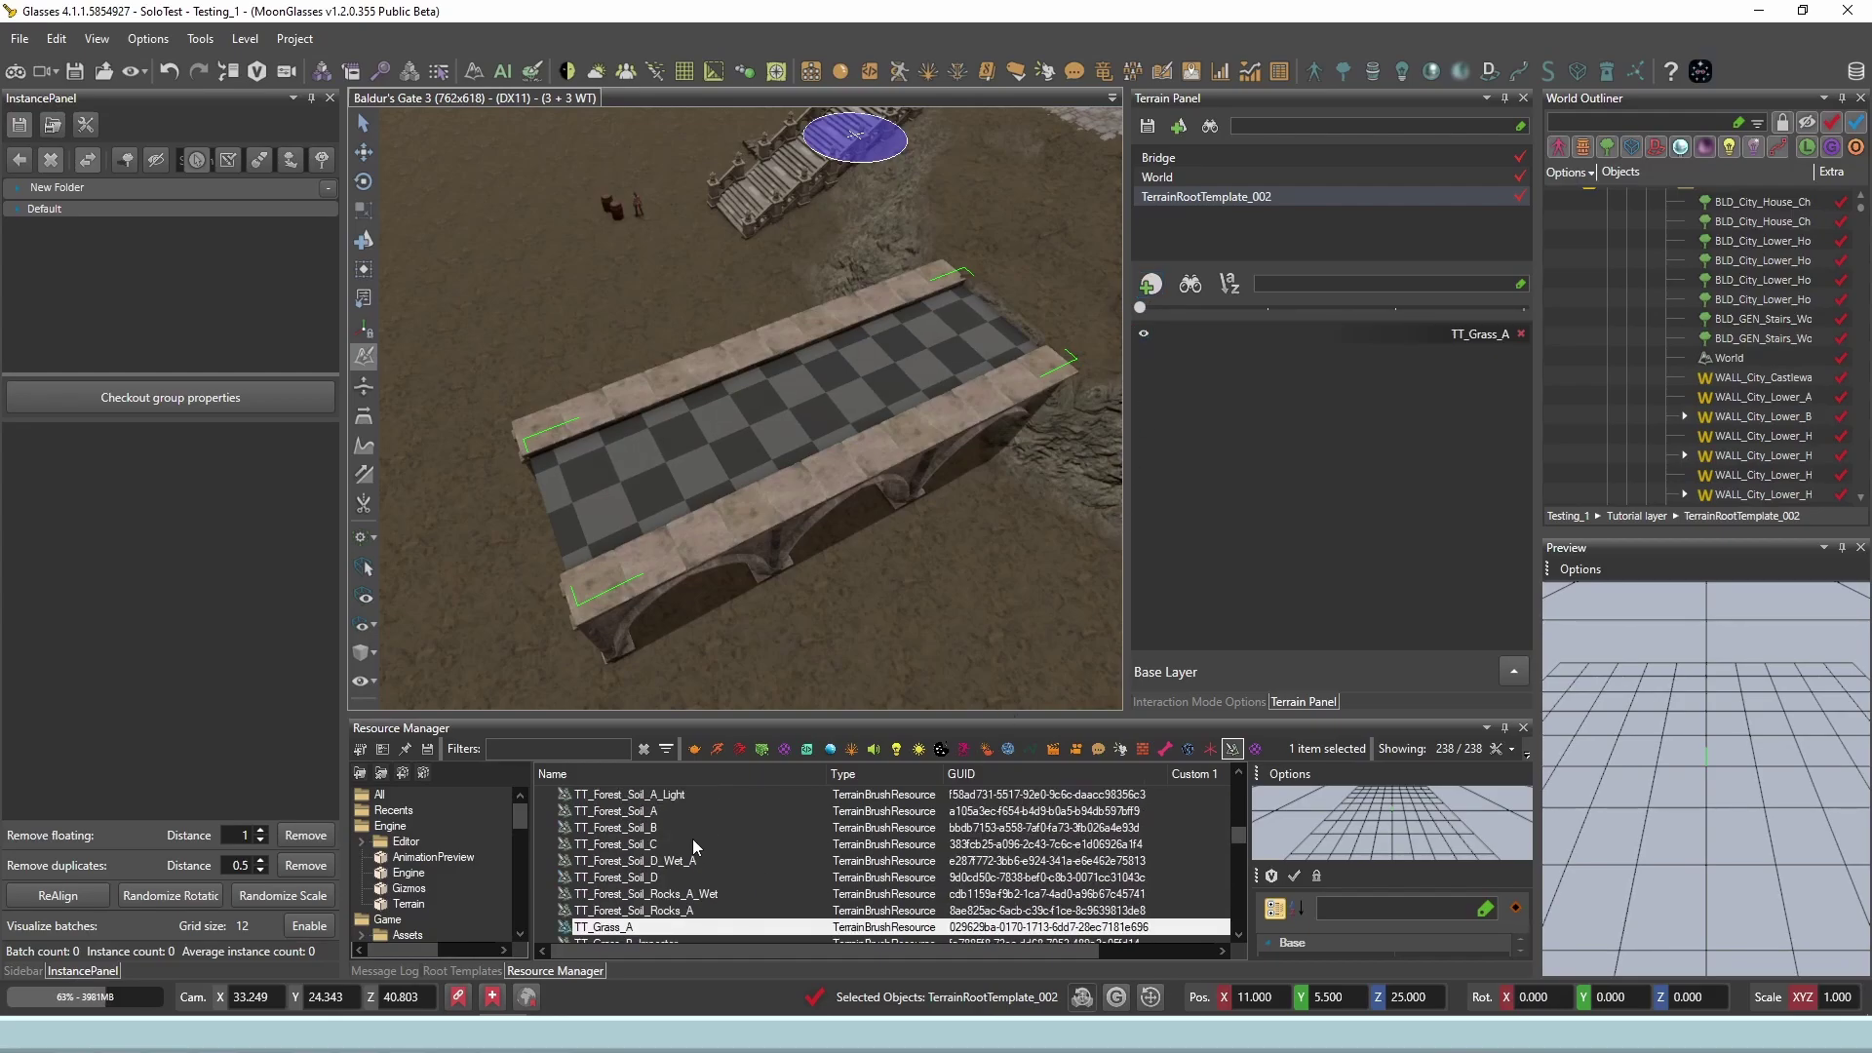
{"action": "left_click", "coordinate": [672, 813]}
{"action": "left_click", "coordinate": [1150, 284]}
Find the TT_Paving_CityFloor_B brush and add it to the texture layers of TerrainRootTemplate_002.
{"action": "scroll", "coordinate": [811, 881], "scroll_direction": "down", "scroll_amount": 5}
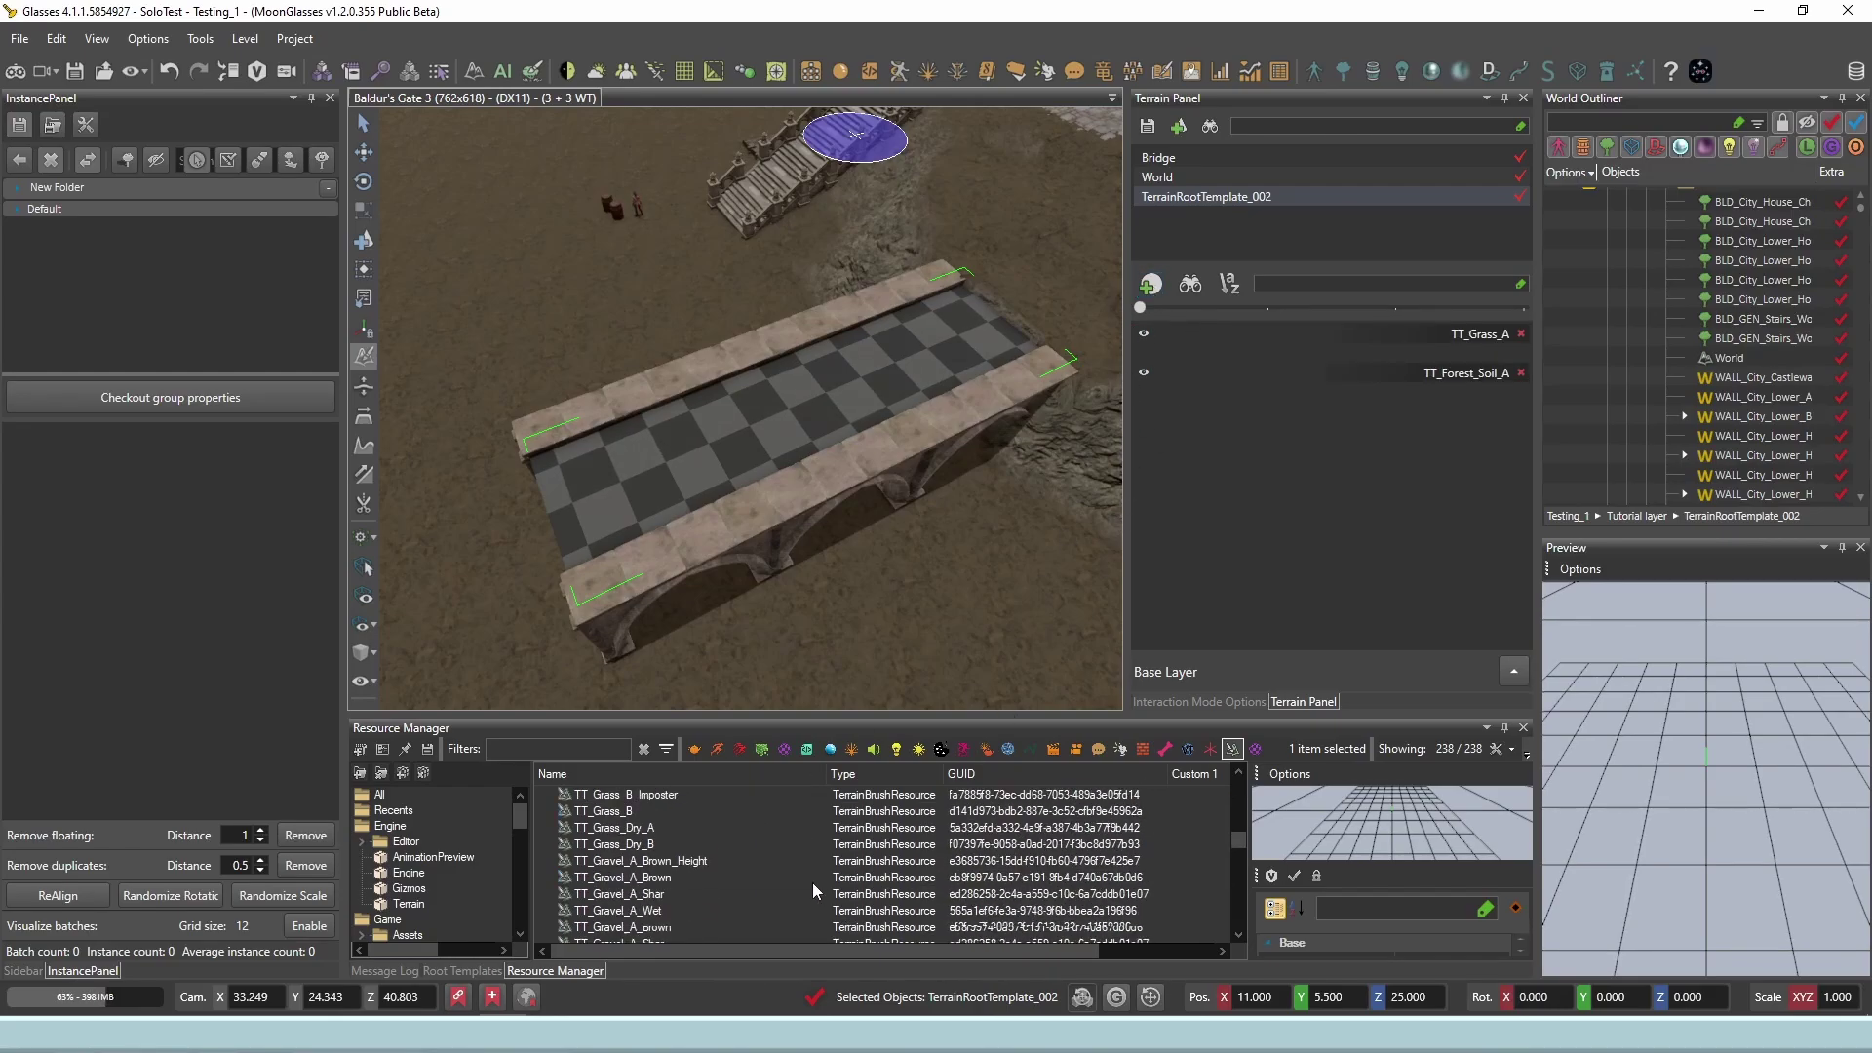
{"action": "scroll", "coordinate": [808, 883], "scroll_direction": "down", "scroll_amount": 5}
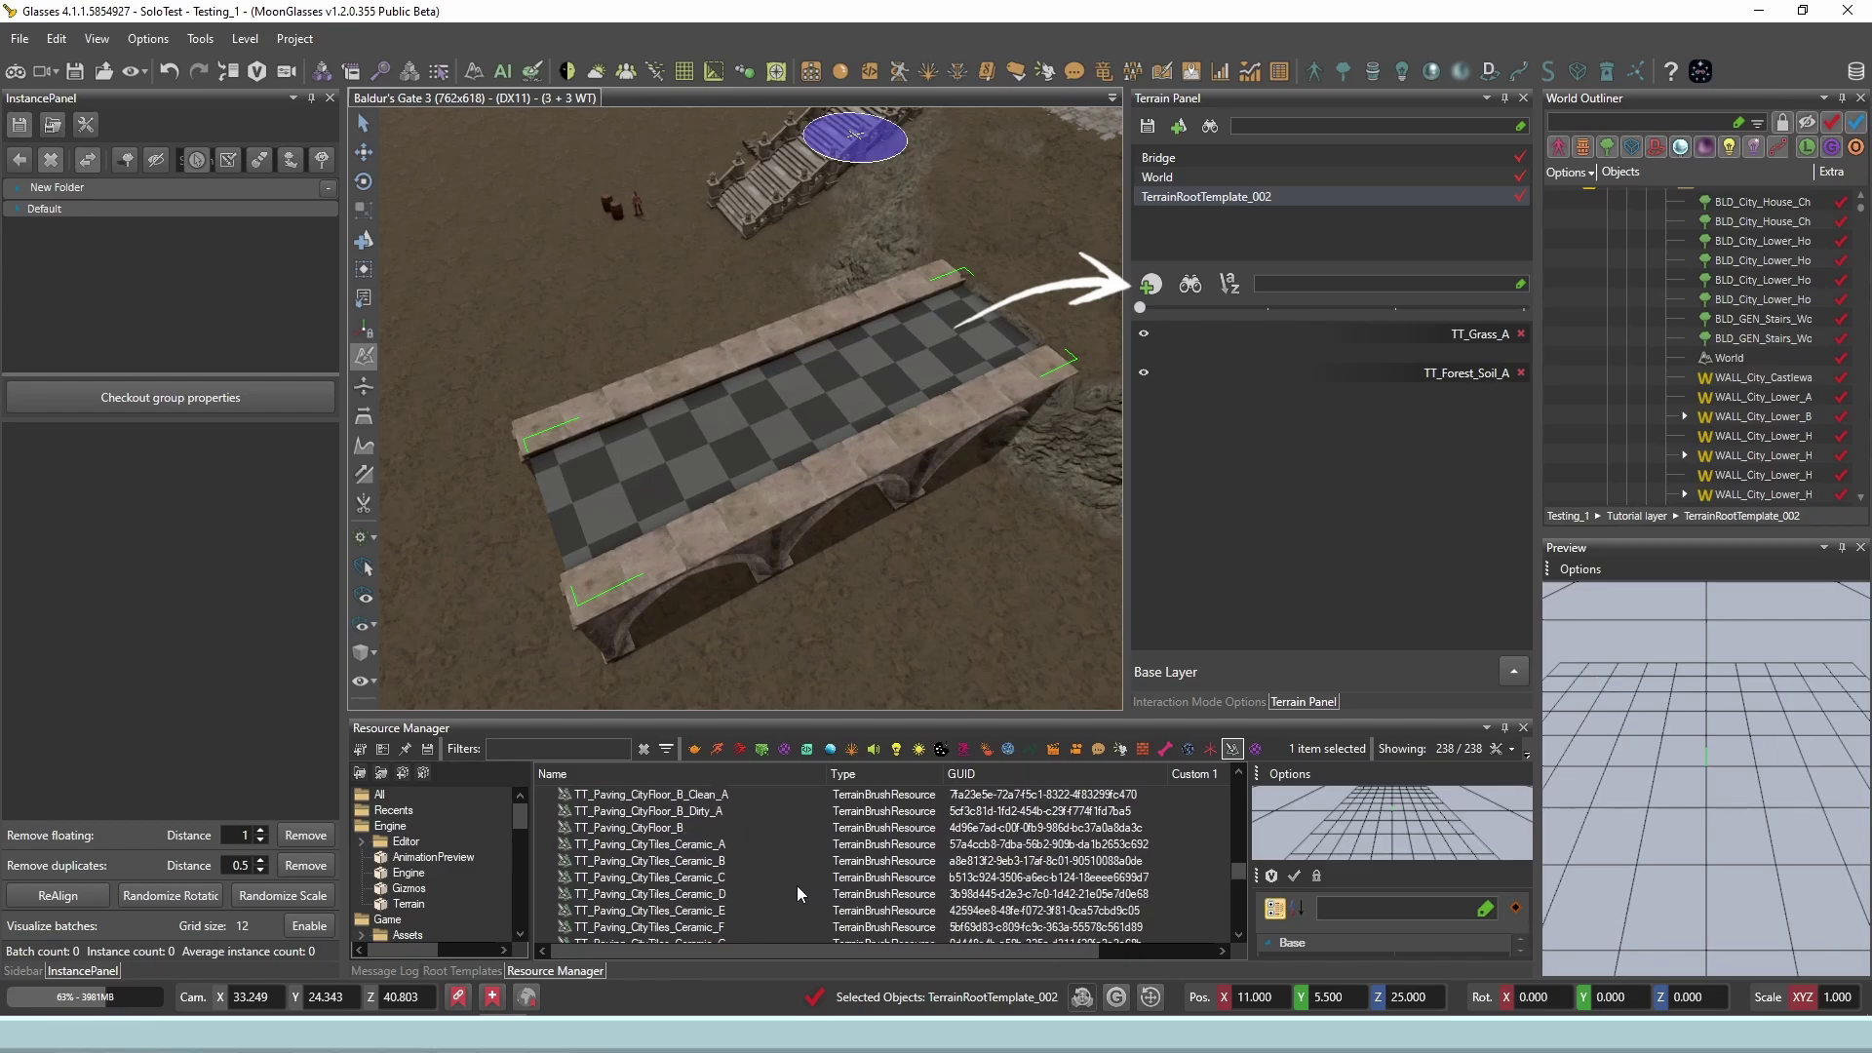
{"action": "left_click", "coordinate": [707, 826]}
{"action": "left_click", "coordinate": [1151, 284]}
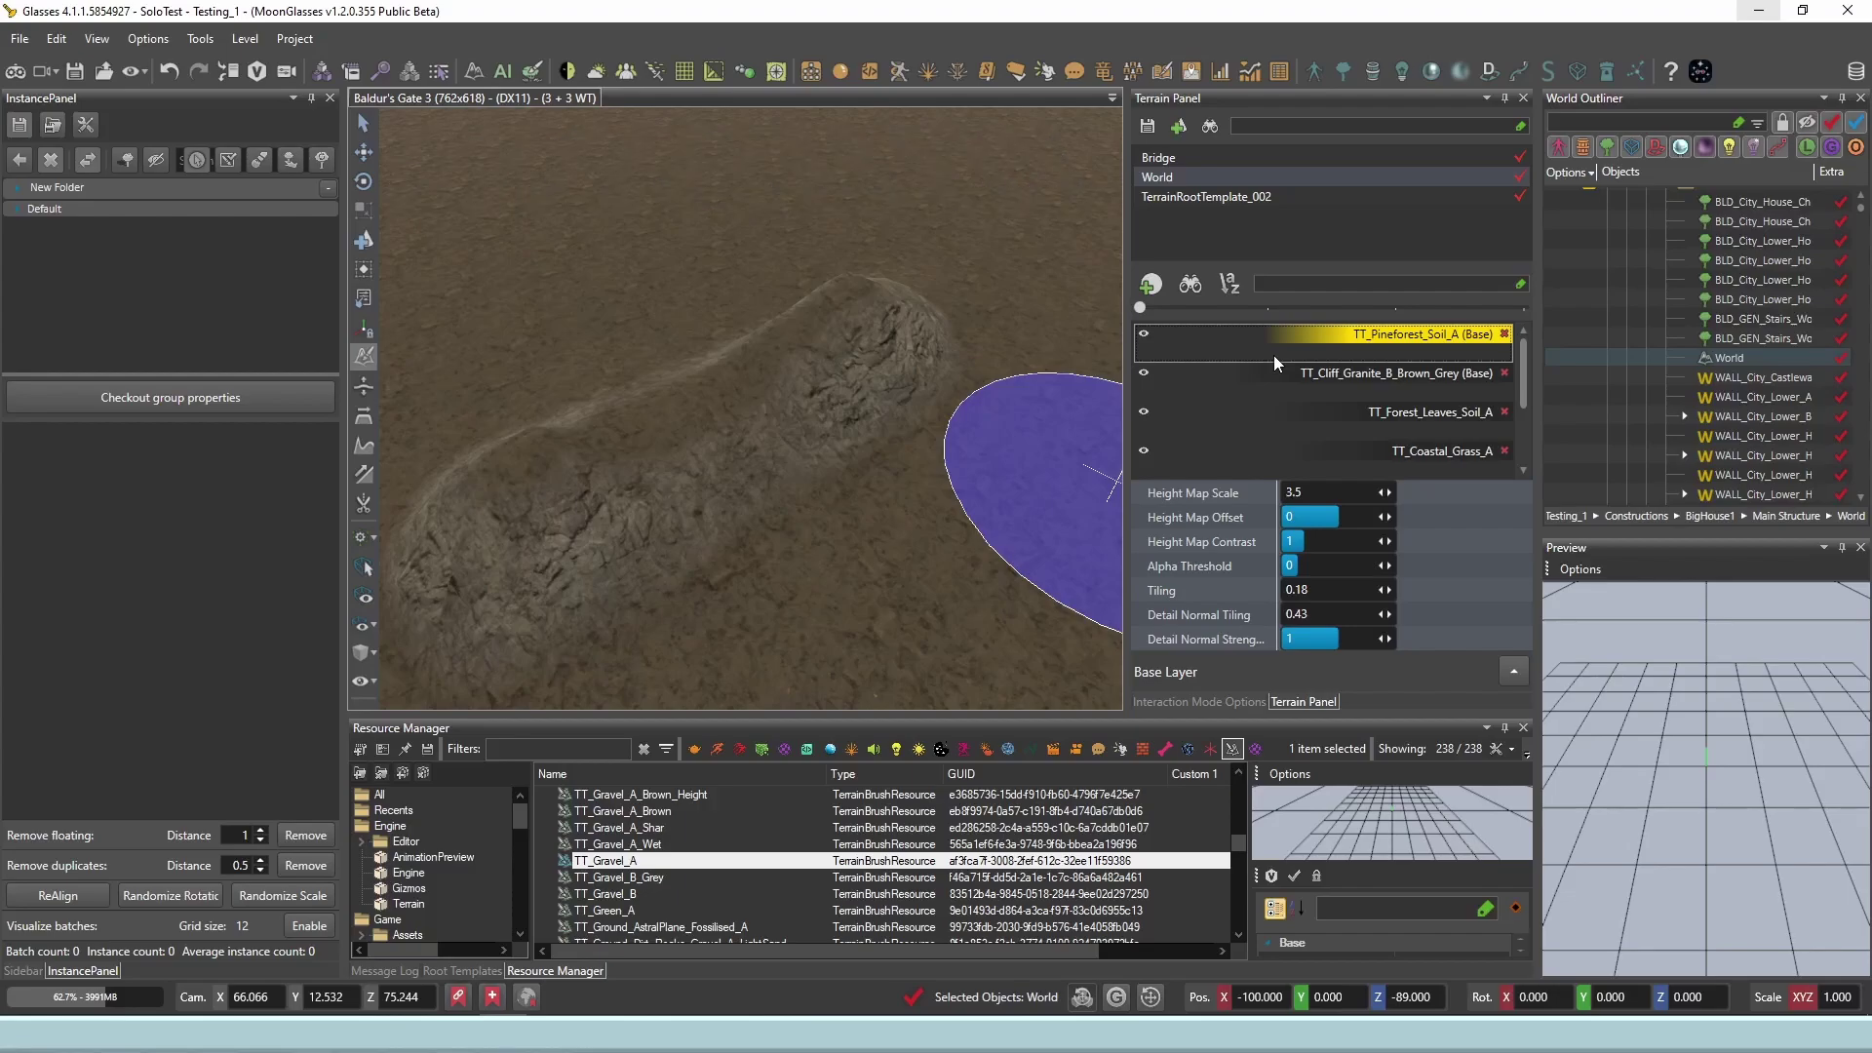
Select the TT_Cliff_Granite_B_Brown_Grey base layer of the World terrain.
{"action": "left_click", "coordinate": [1472, 380]}
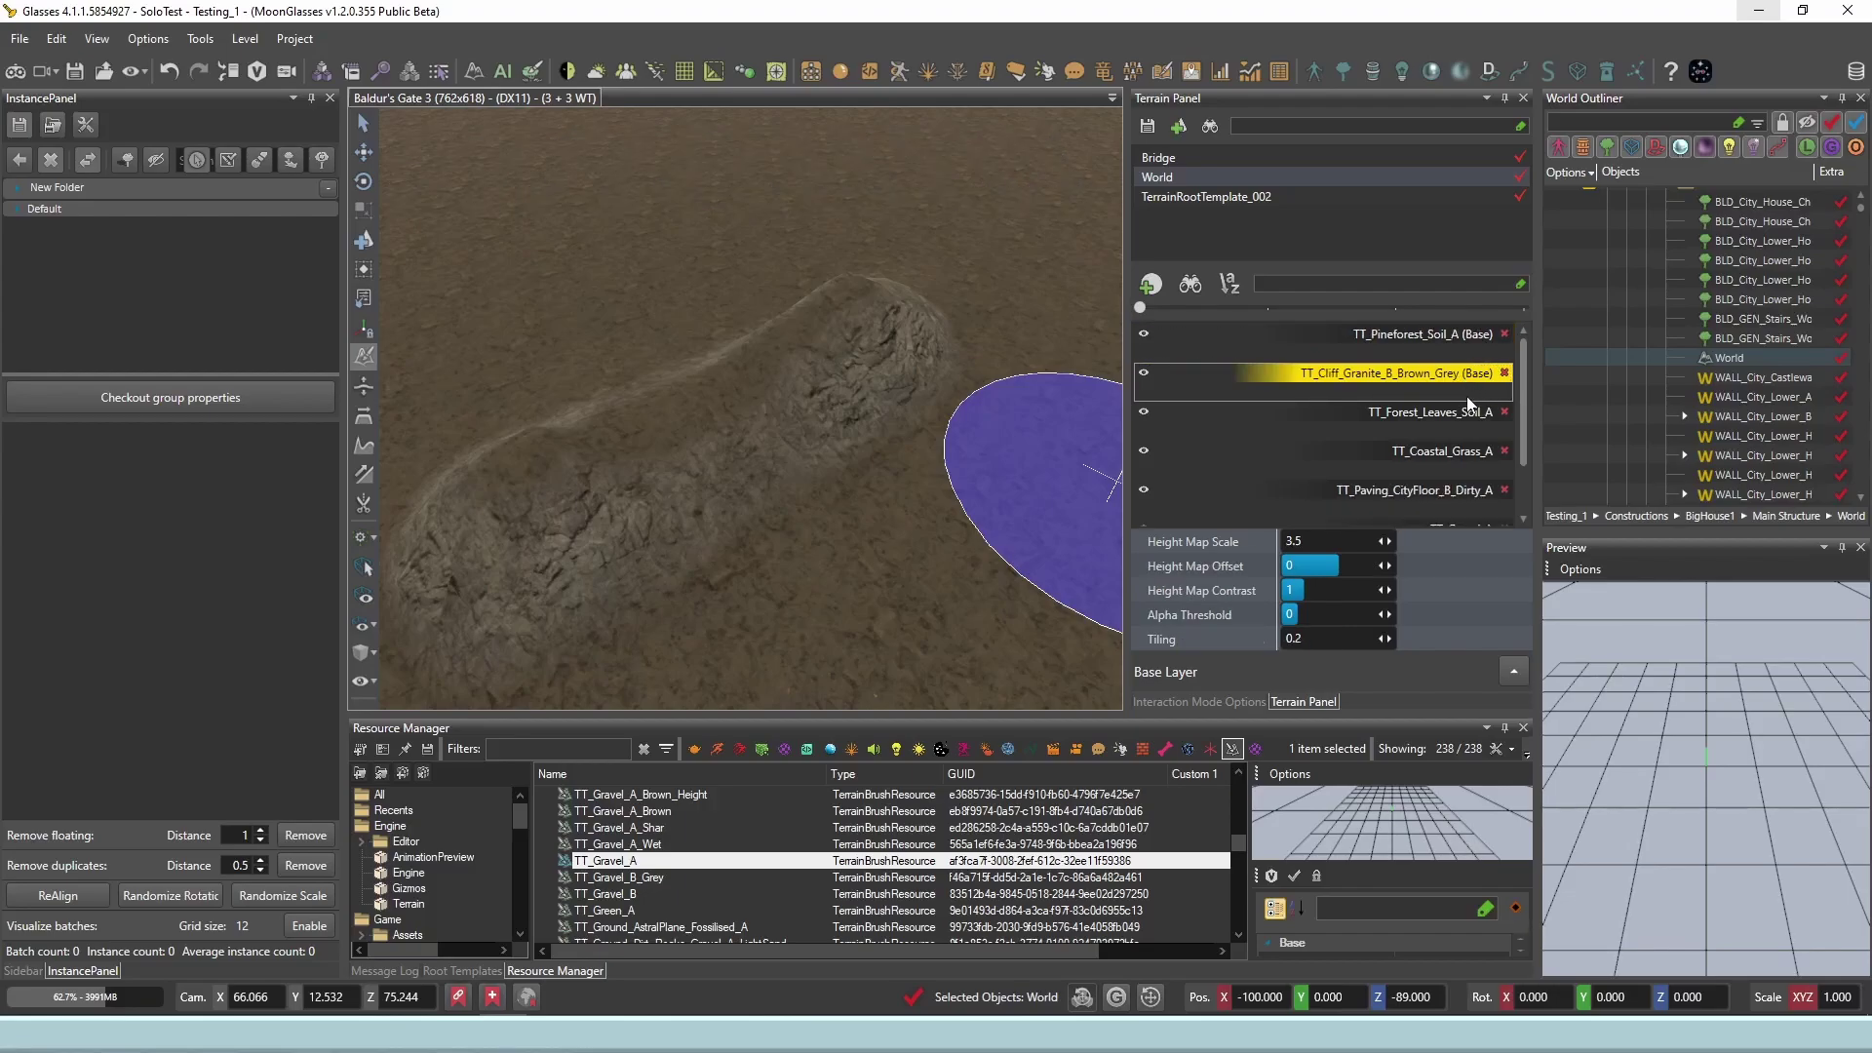
Try moving the upper point of the World base layer's slope weight curve down to the steep end and apply it.
{"action": "left_click", "coordinate": [1512, 671]}
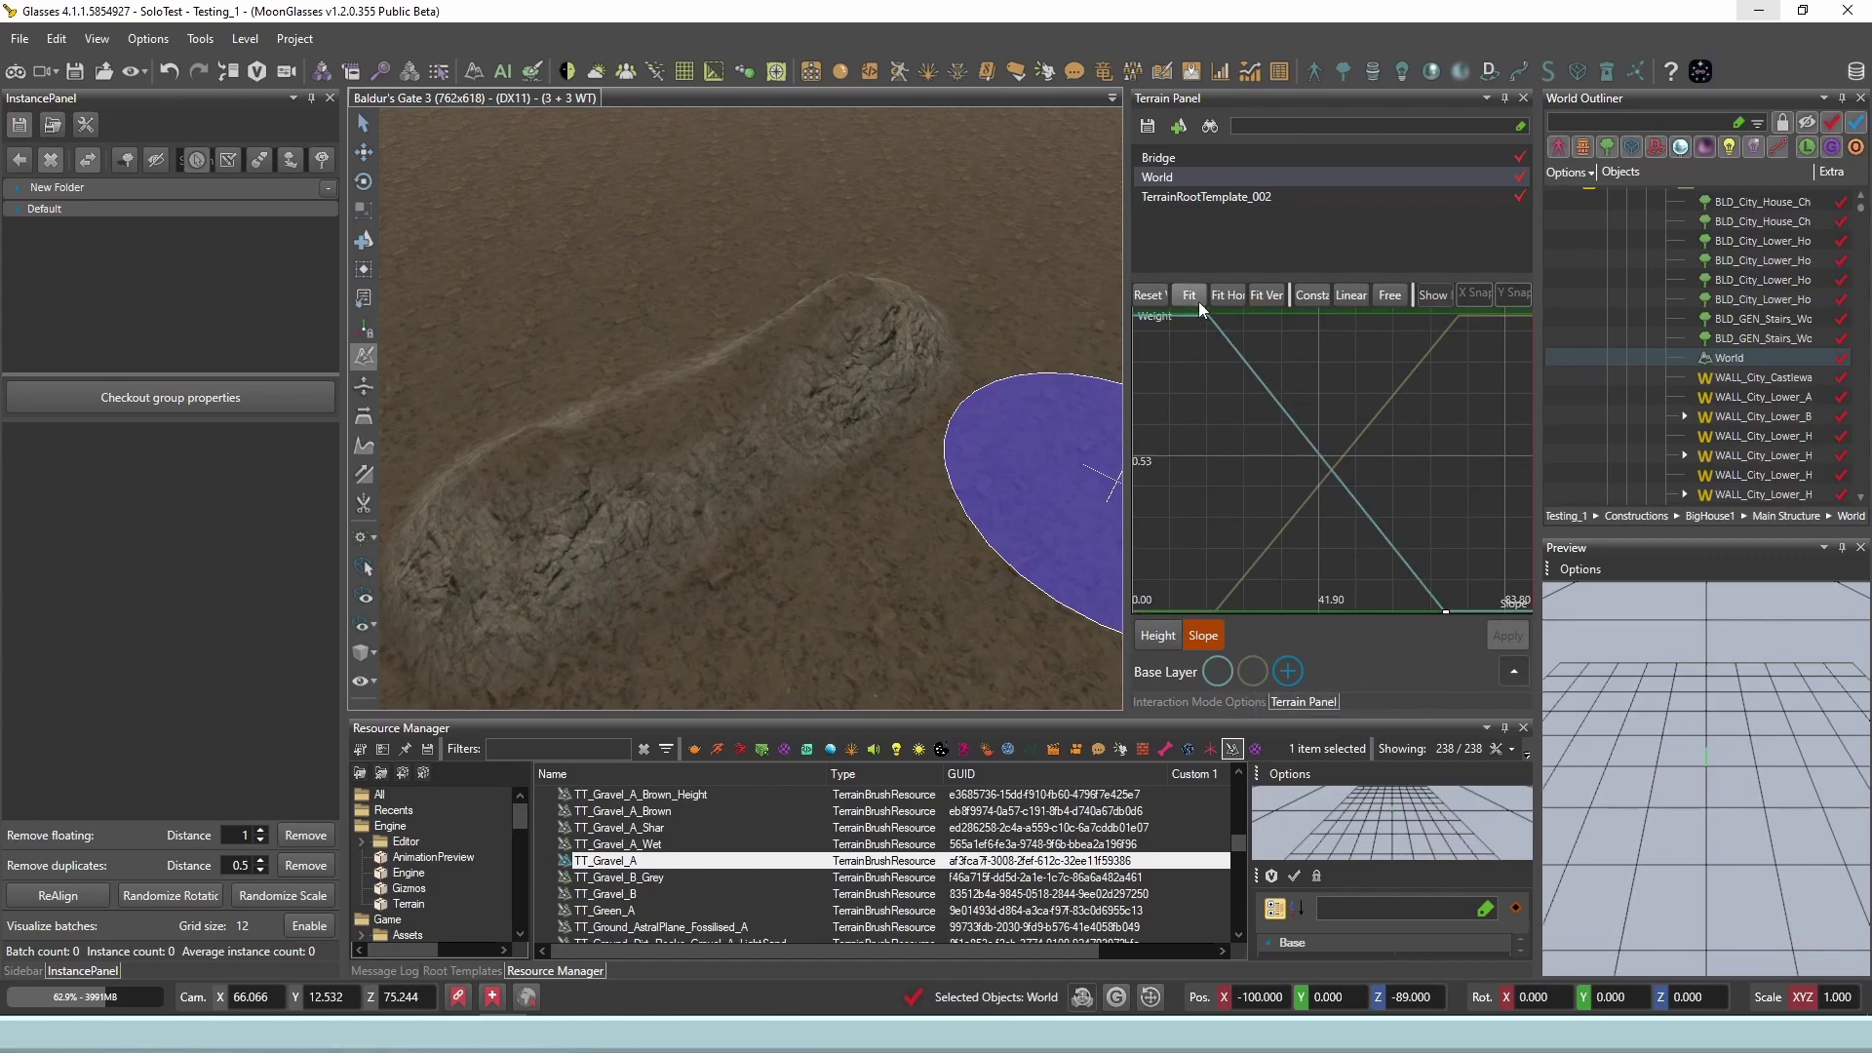
{"action": "mouse_move", "coordinate": [1205, 311]}
{"action": "left_mouse_down"}
{"action": "mouse_move", "coordinate": [1442, 494]}
{"action": "mouse_move", "coordinate": [1419, 583]}
{"action": "left_mouse_up"}
{"action": "left_click", "coordinate": [1506, 636]}
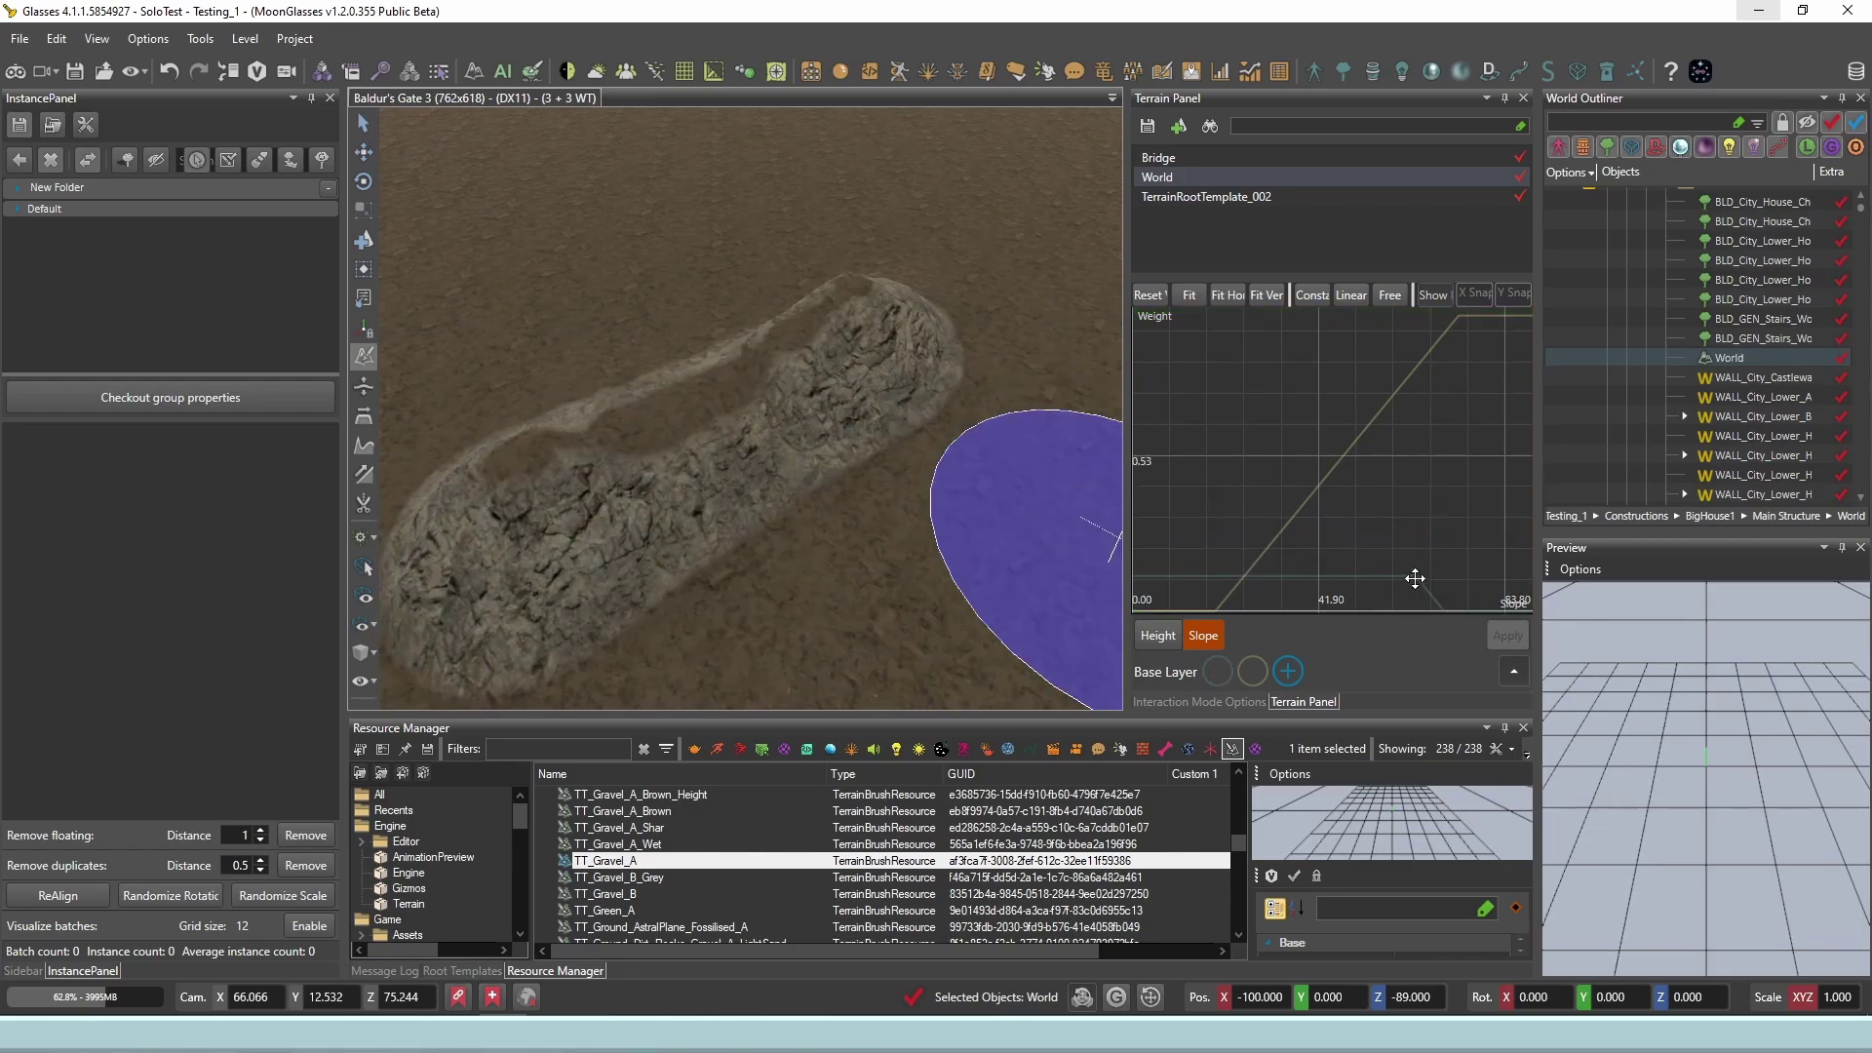
Move the slope curve point back to X 12.62, Y 1.00, apply it, and close the Base Layer graph.
{"action": "left_click_drag", "start_coordinate": [1413, 580], "coordinate": [1189, 323]}
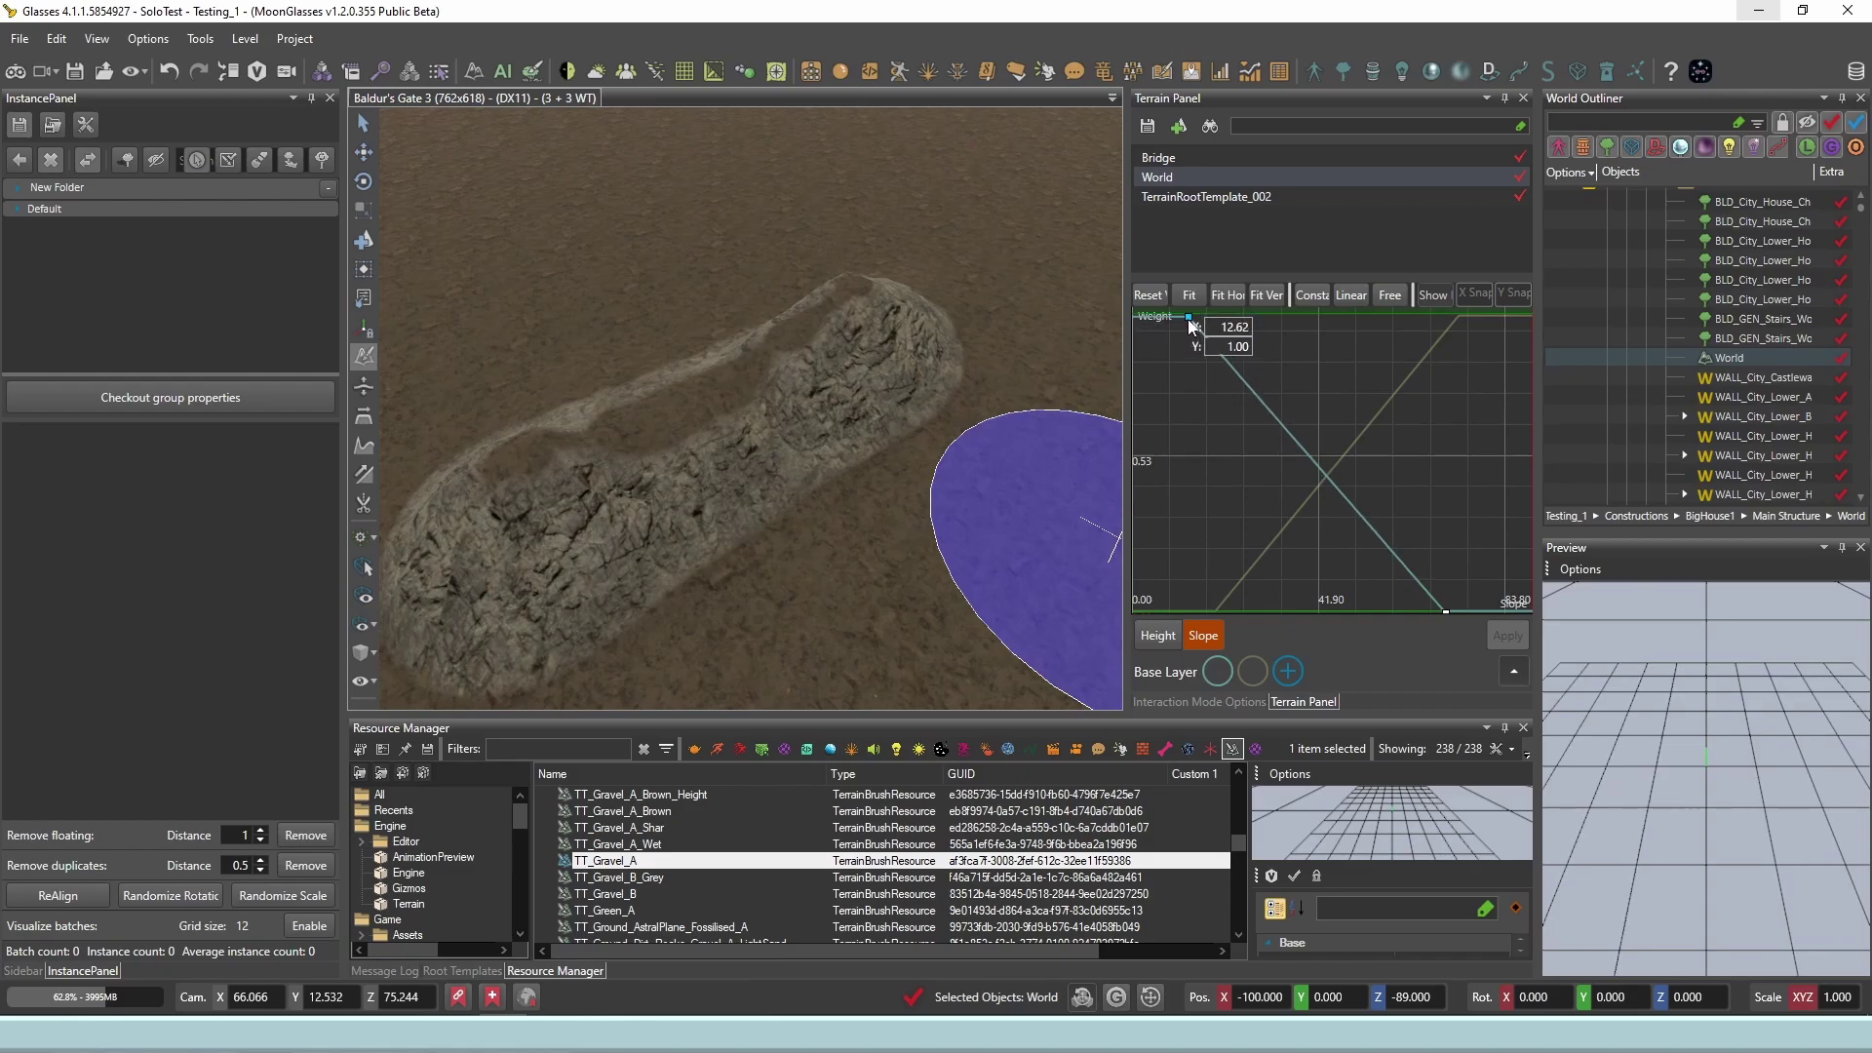
{"action": "left_click", "coordinate": [1507, 635]}
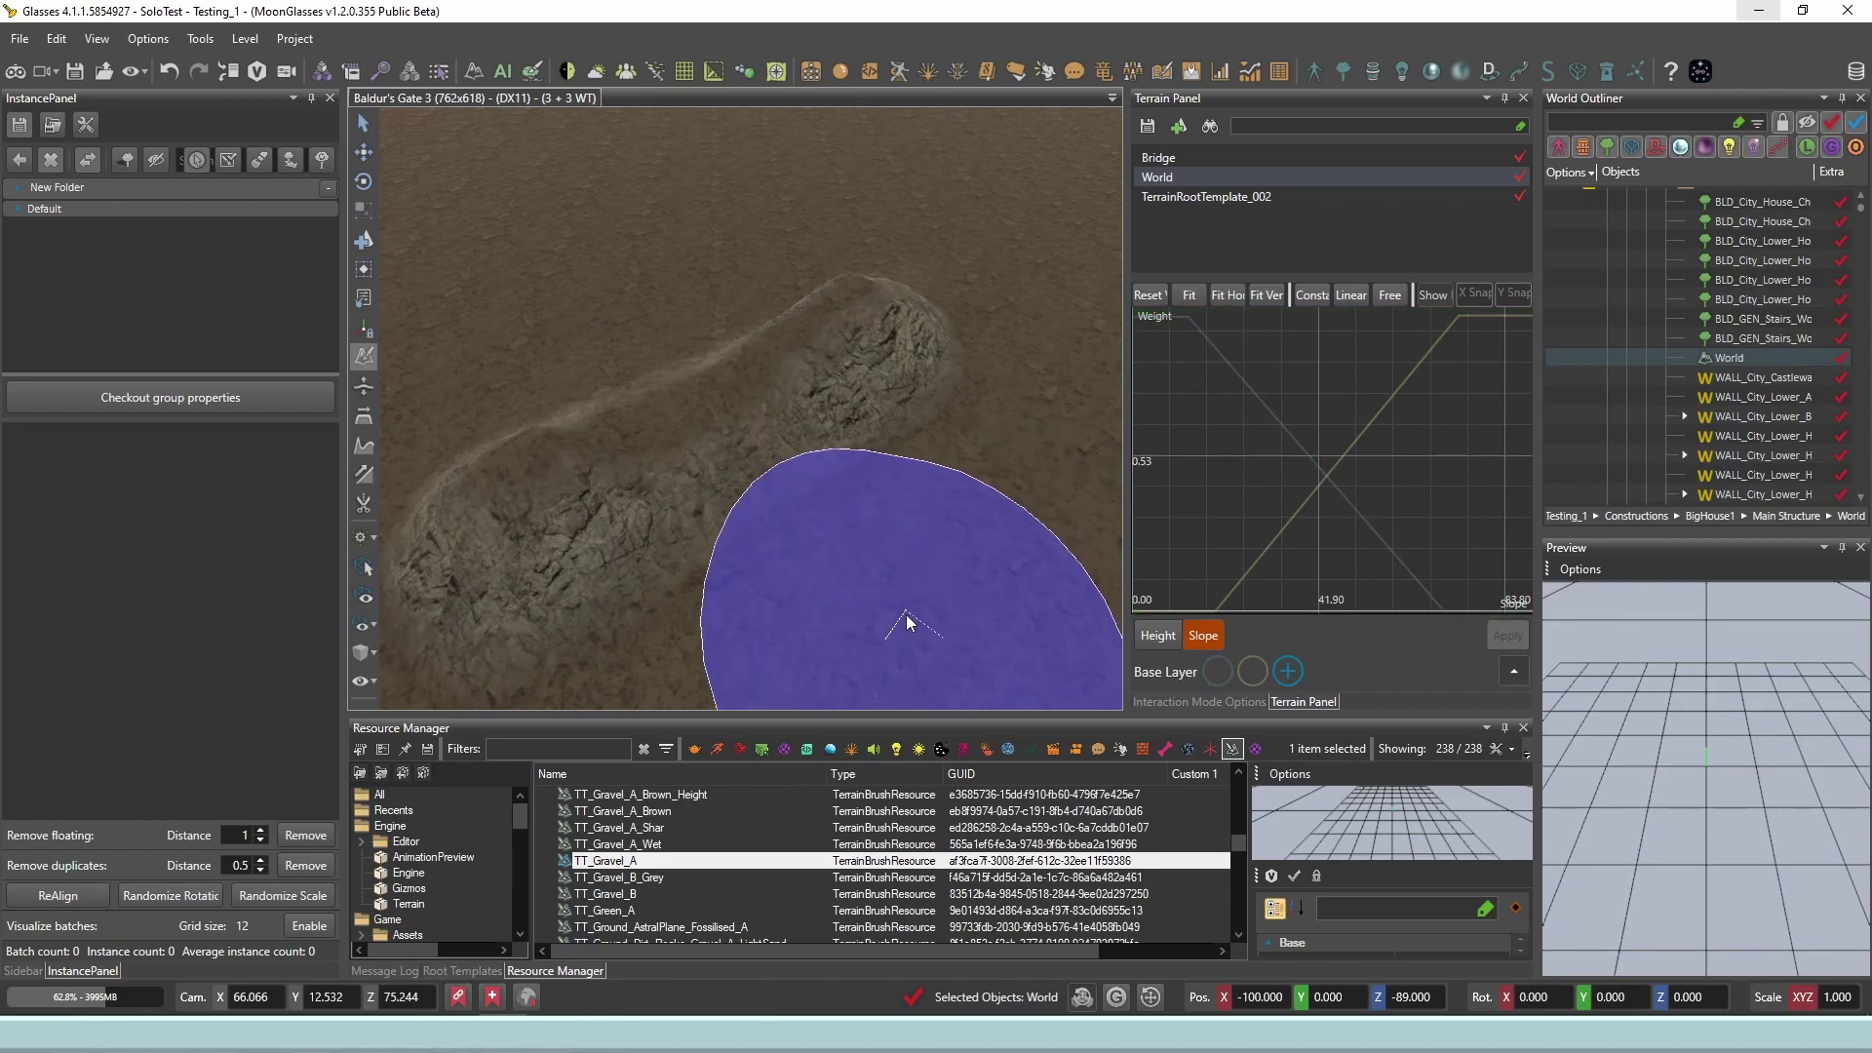
{"action": "left_click", "coordinate": [1518, 673]}
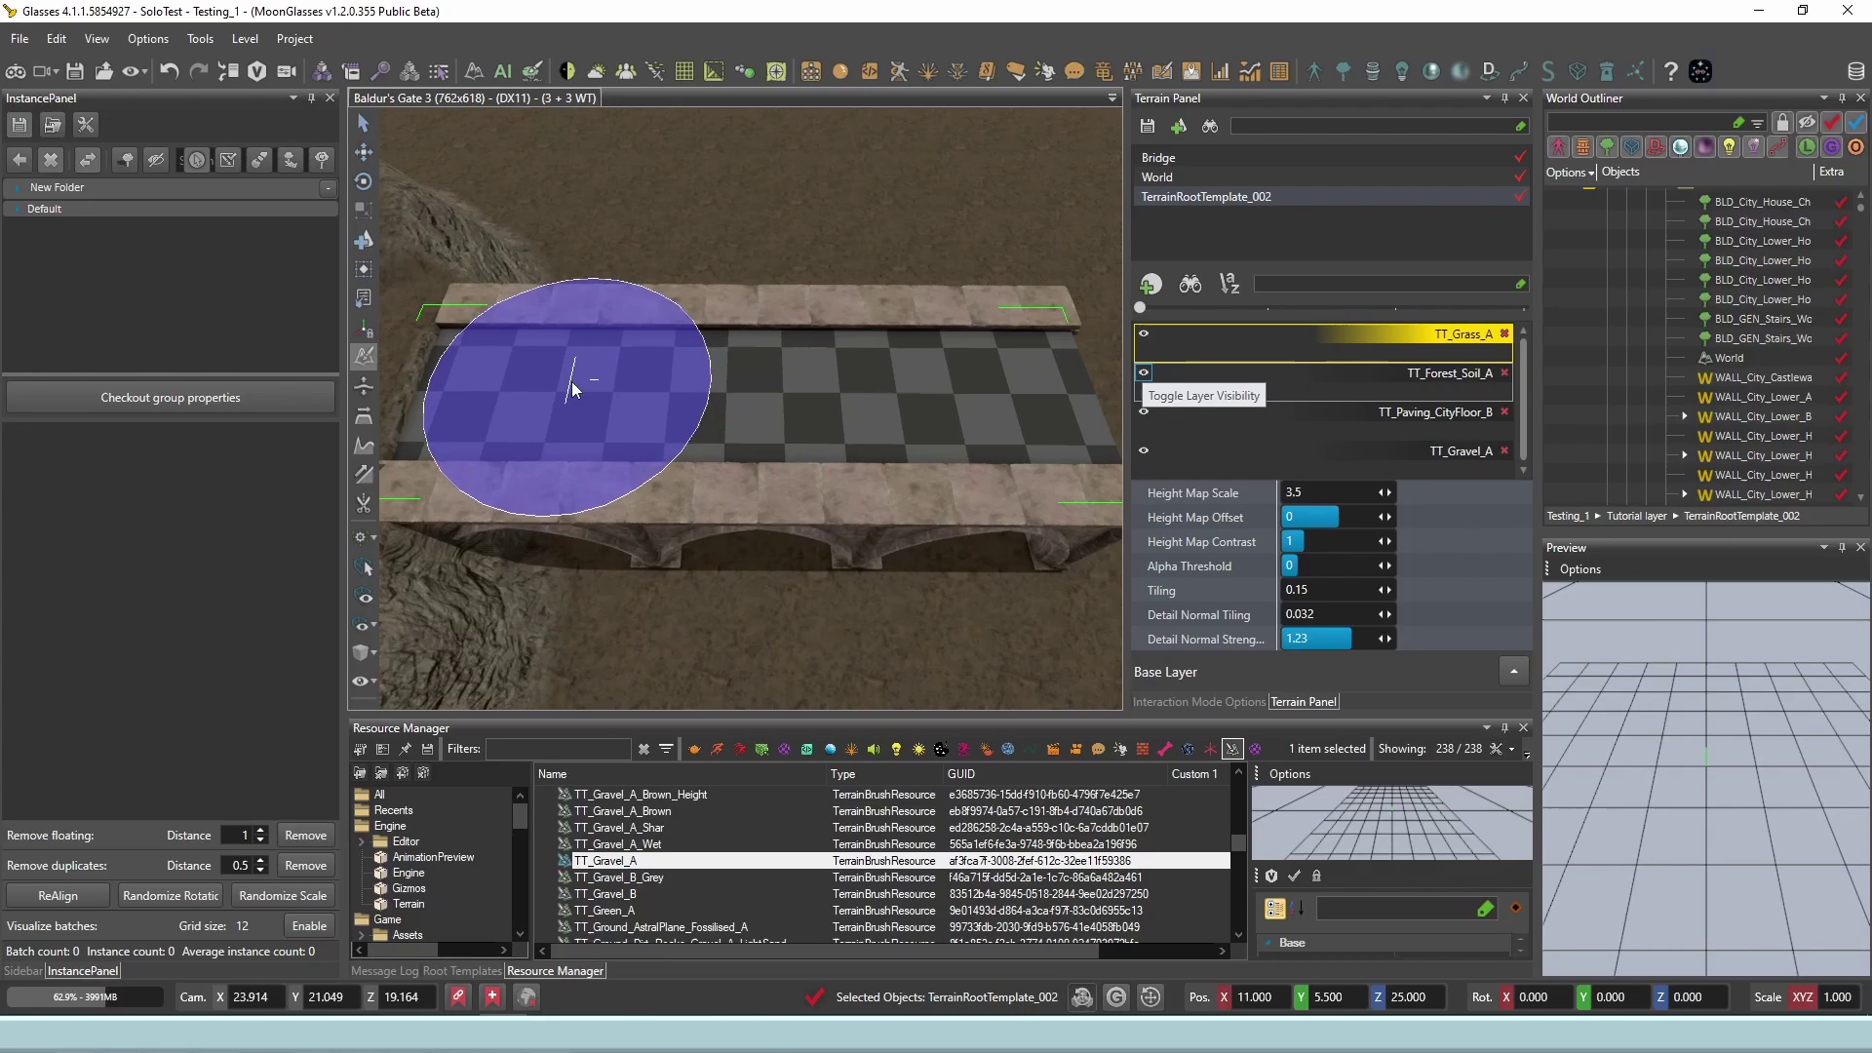
Paint TT_Grass_A over one end of the TerrainRootTemplate_002 bridge deck and TT_Forest_Soil_A over the rest.
{"action": "left_click_drag", "start_coordinate": [574, 390], "coordinate": [543, 369]}
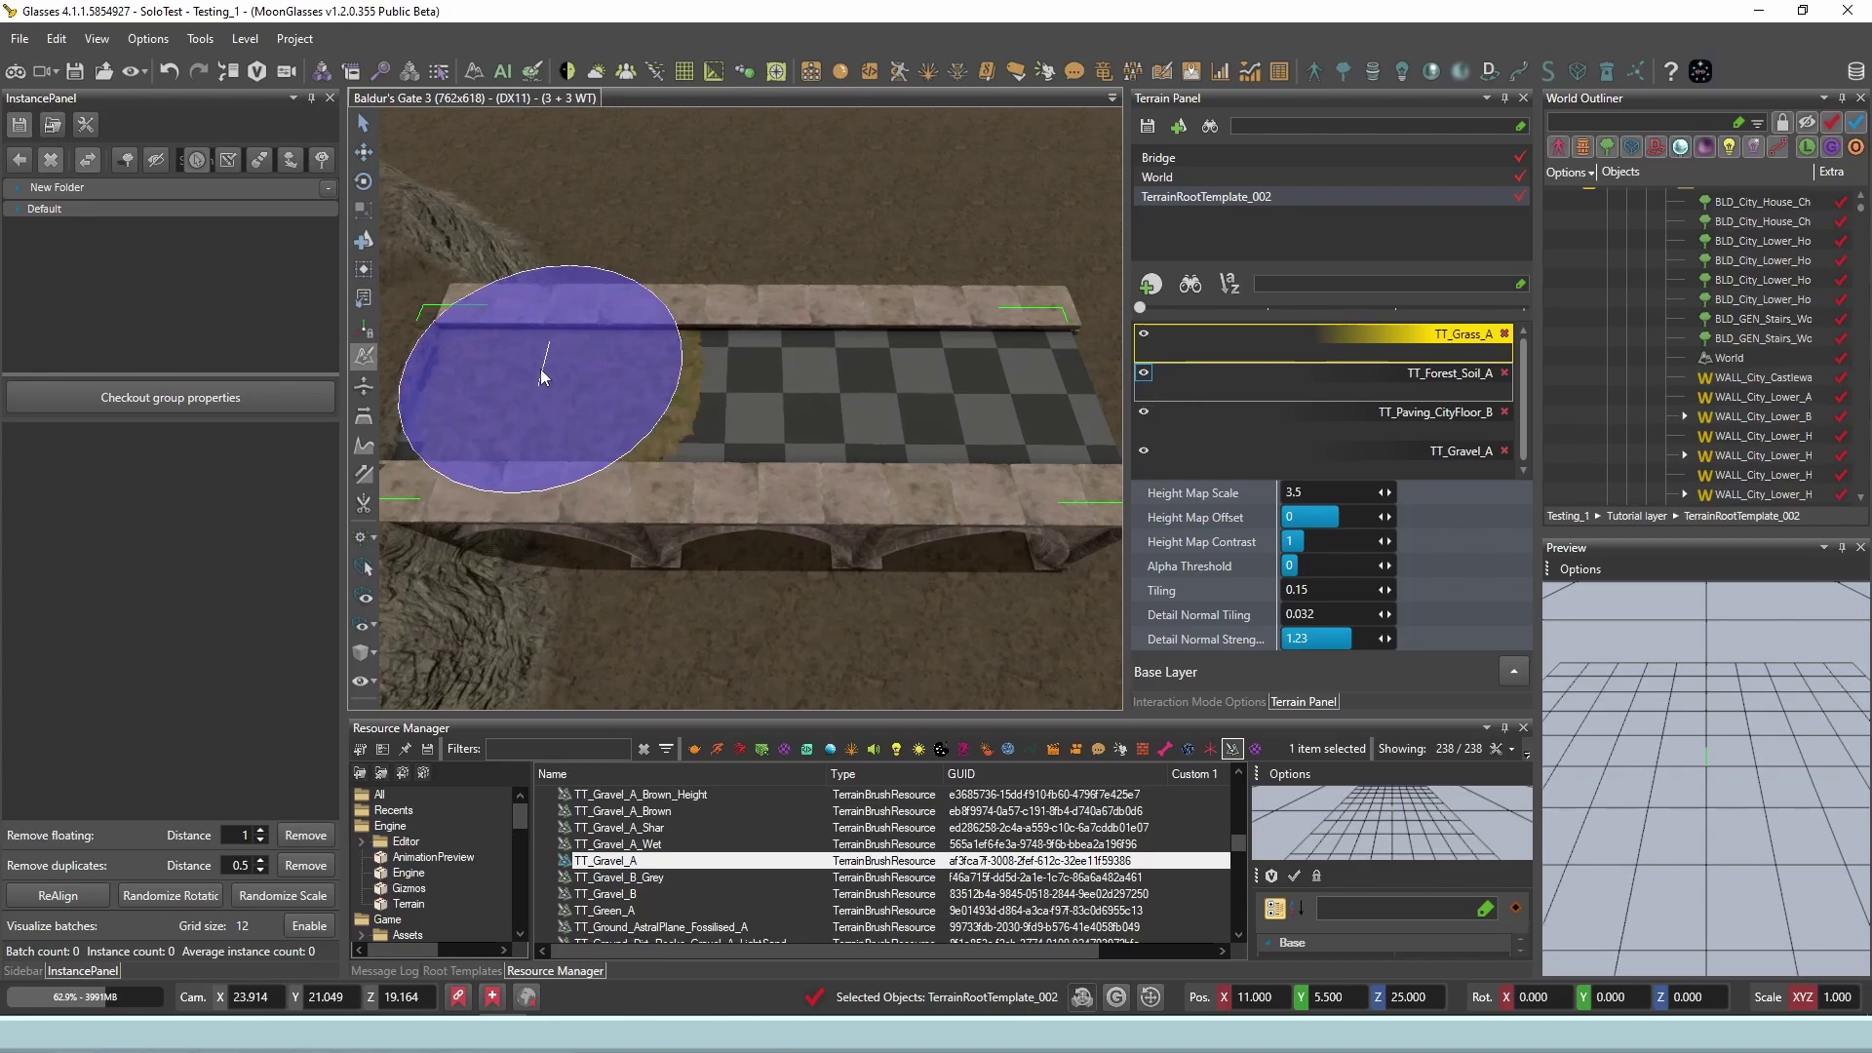
{"action": "left_click", "coordinate": [1388, 383]}
{"action": "mouse_move", "coordinate": [958, 446]}
{"action": "left_mouse_down"}
{"action": "mouse_move", "coordinate": [932, 375]}
{"action": "mouse_move", "coordinate": [670, 384]}
{"action": "left_mouse_up"}
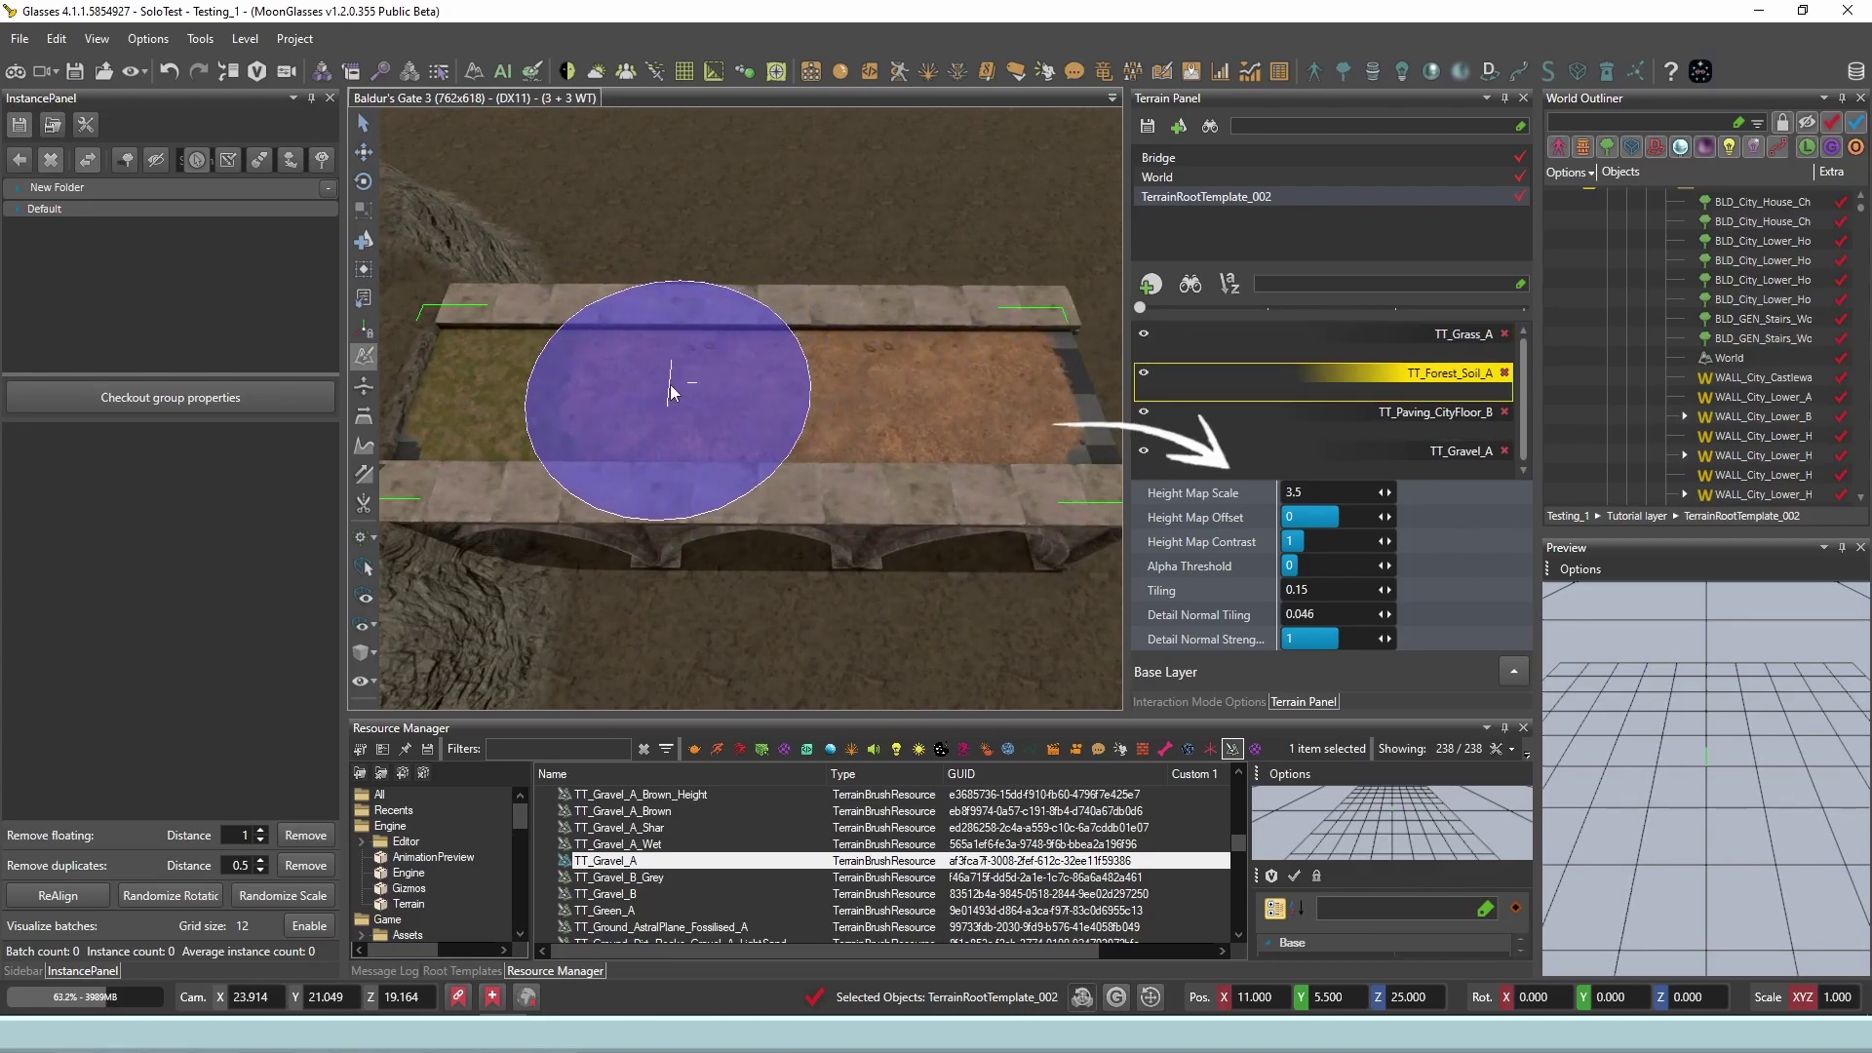
Try a Height Map Scale of 10 on the TT_Forest_Soil_A layer and return it to 3.5.
{"action": "left_click", "coordinate": [1314, 490]}
{"action": "type", "text": "10"}
{"action": "key", "text": "Return"}
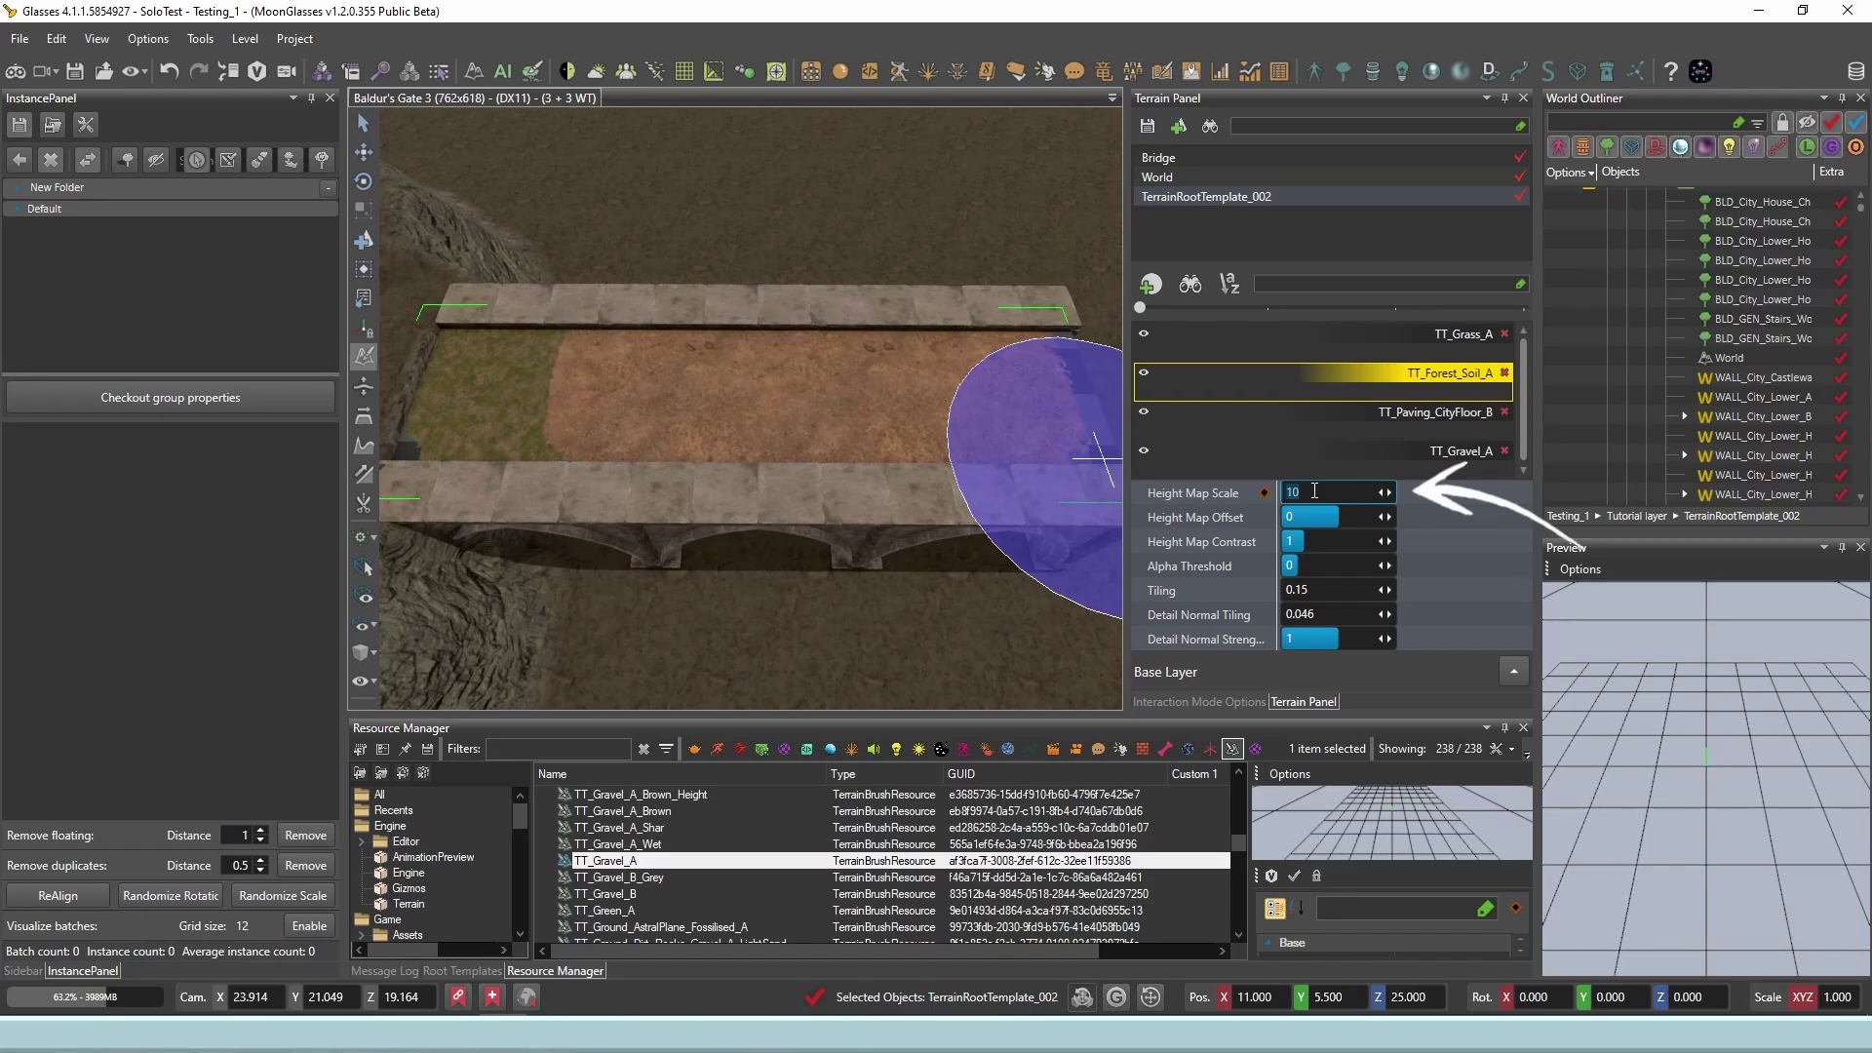
{"action": "key", "text": "Return"}
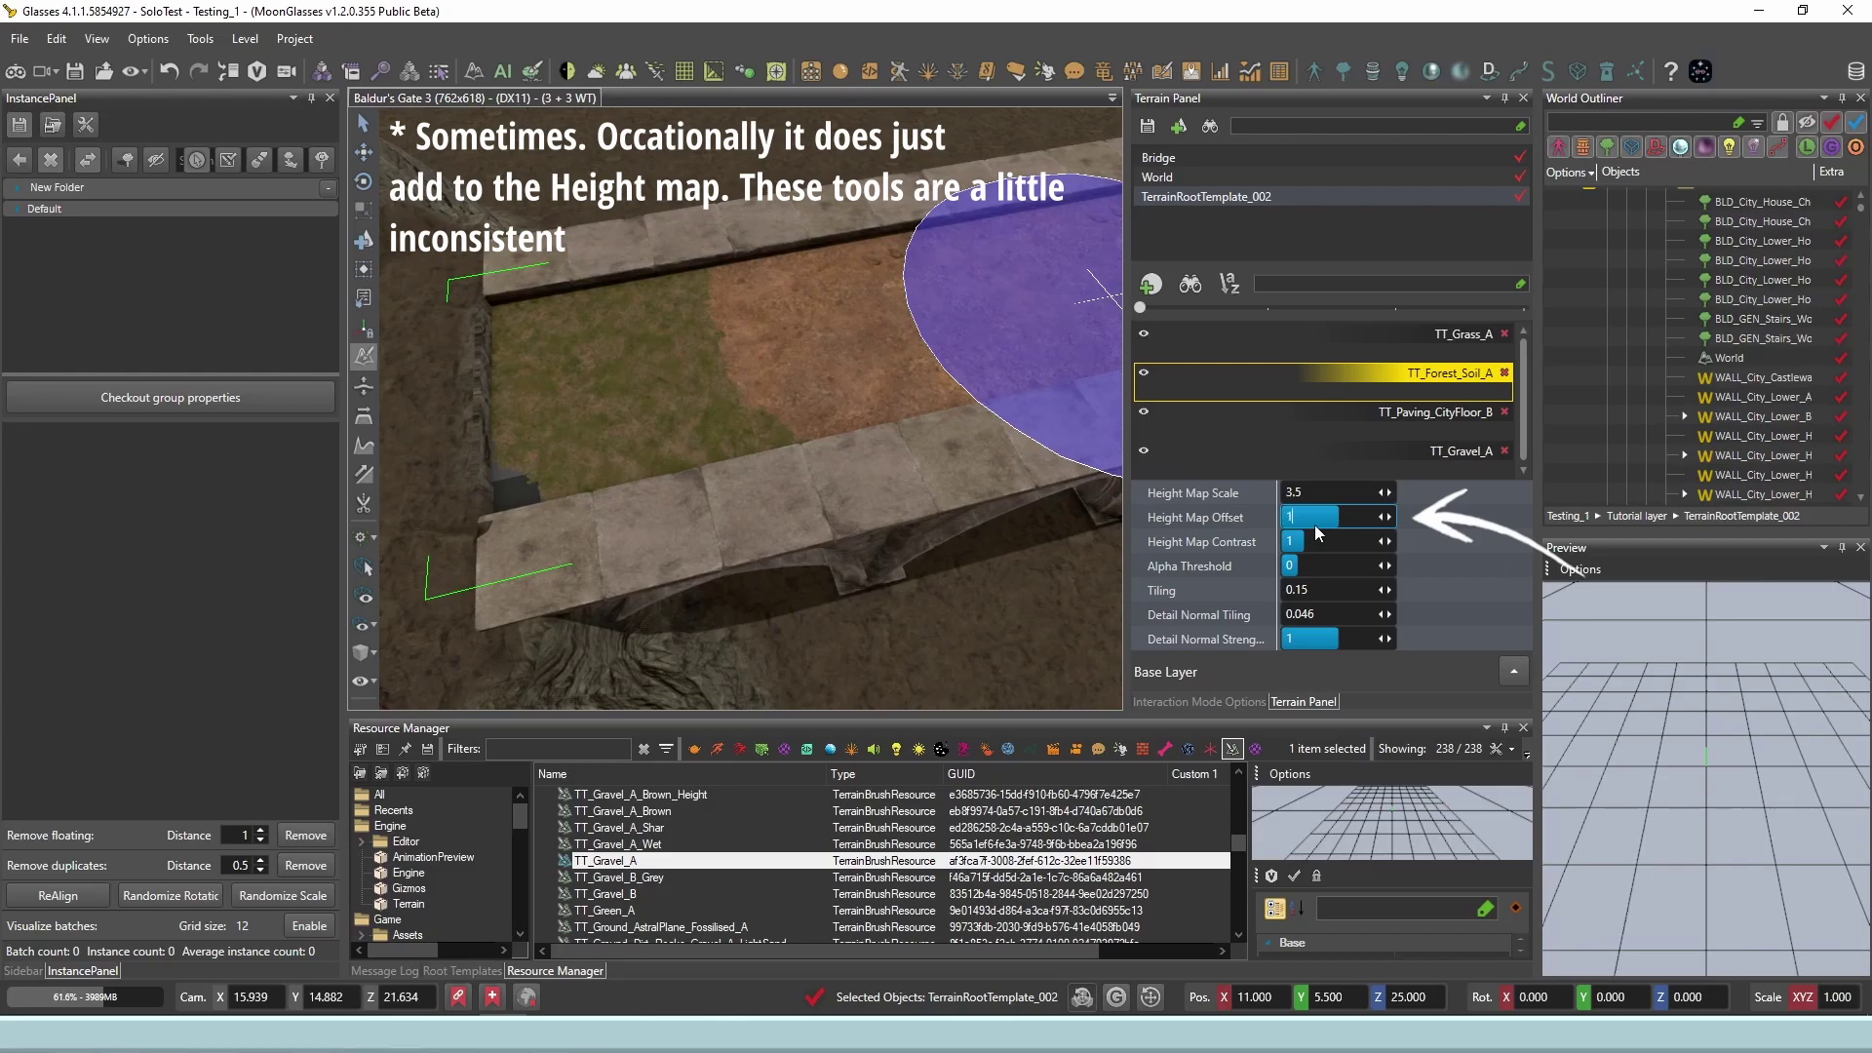
Set the TT_Forest_Soil_A layer's Height Map Offset to 1 and raise it to 2.
{"action": "key", "text": "Return"}
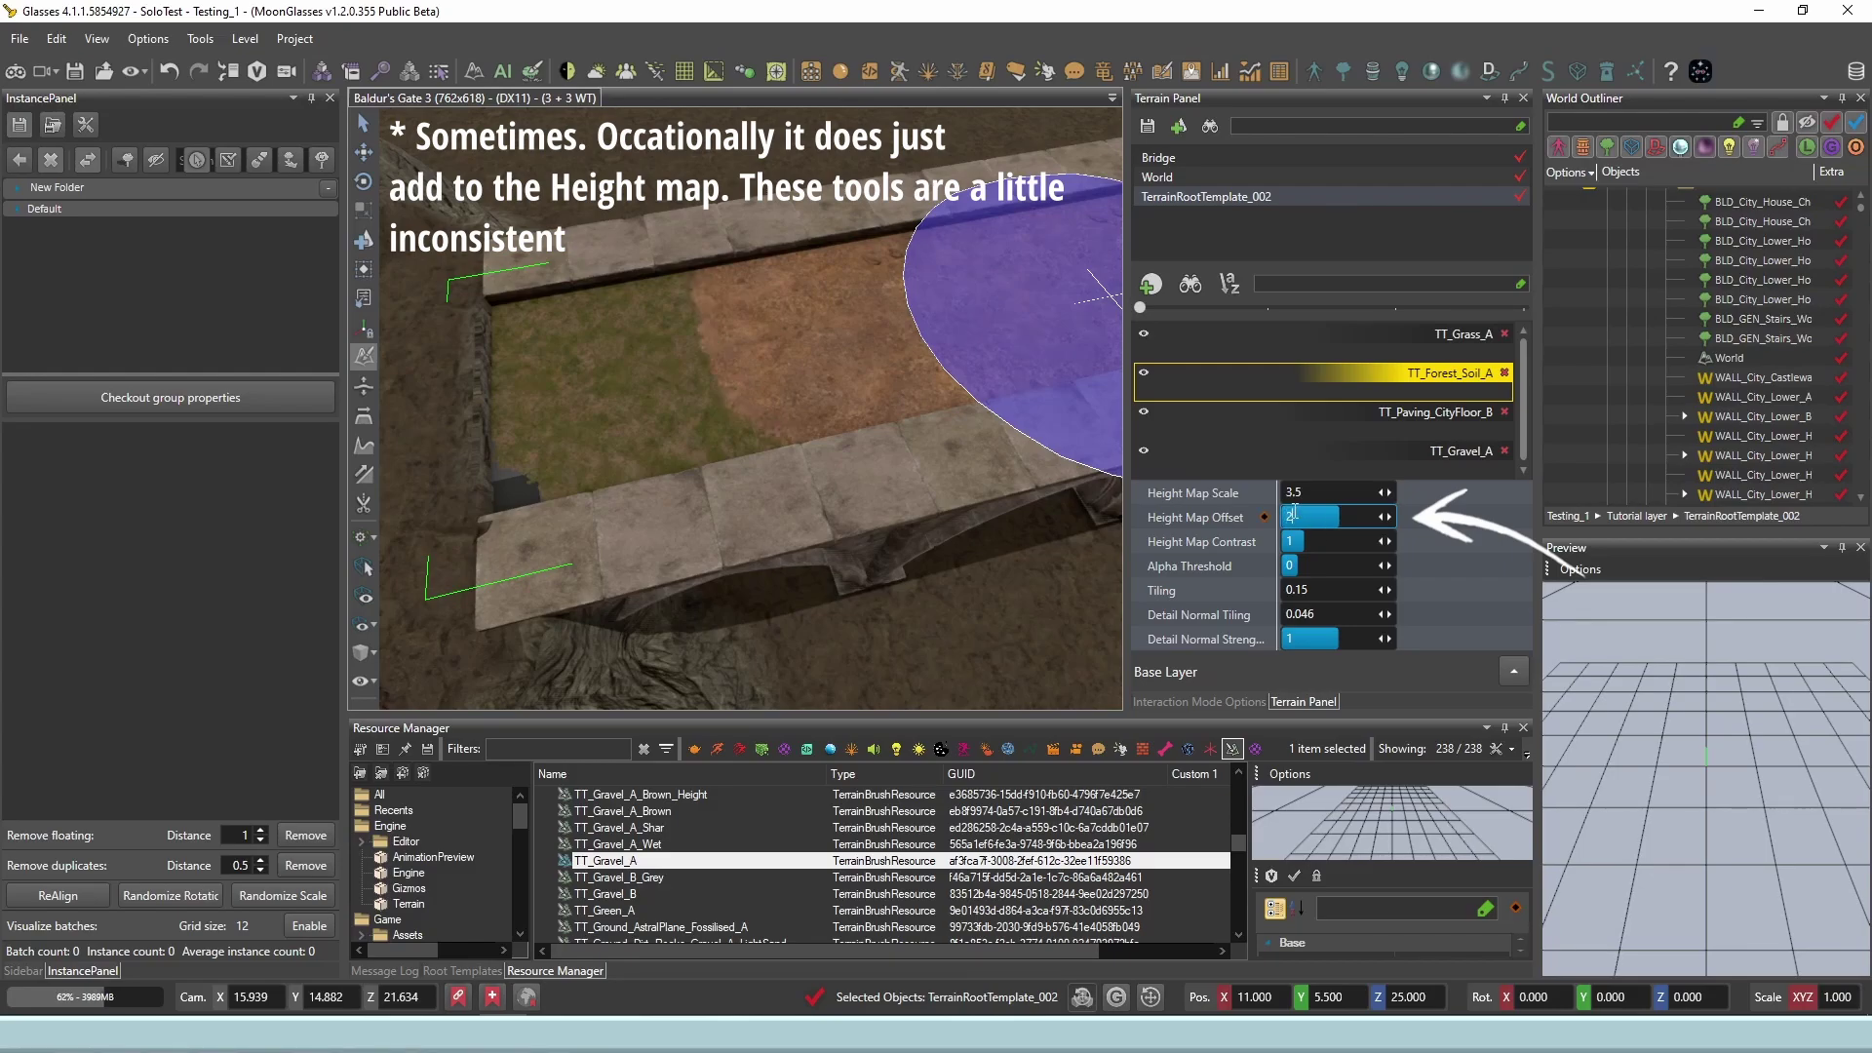
{"action": "key", "text": "Return"}
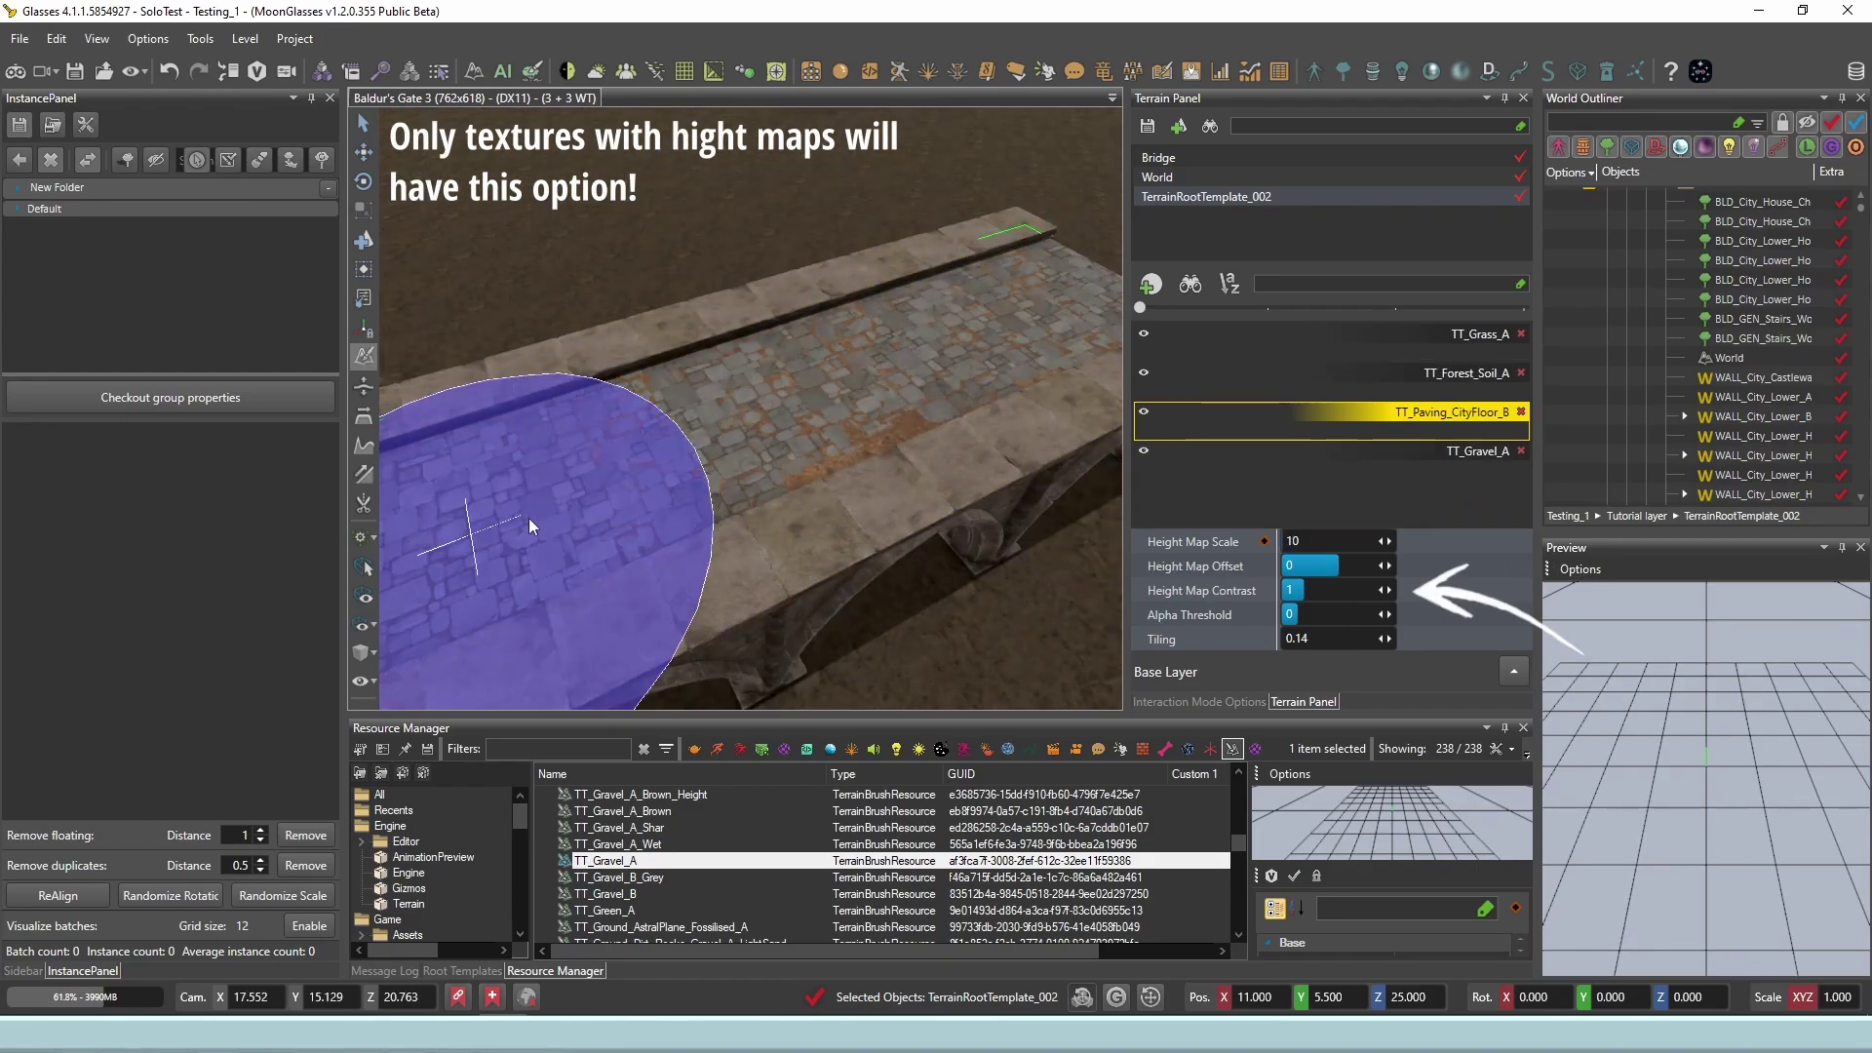
Try Height Map Contrast values of 0.5, 0.1 and 3 on the TT_Paving_CityFloor_B layer.
{"action": "left_click", "coordinate": [1337, 595]}
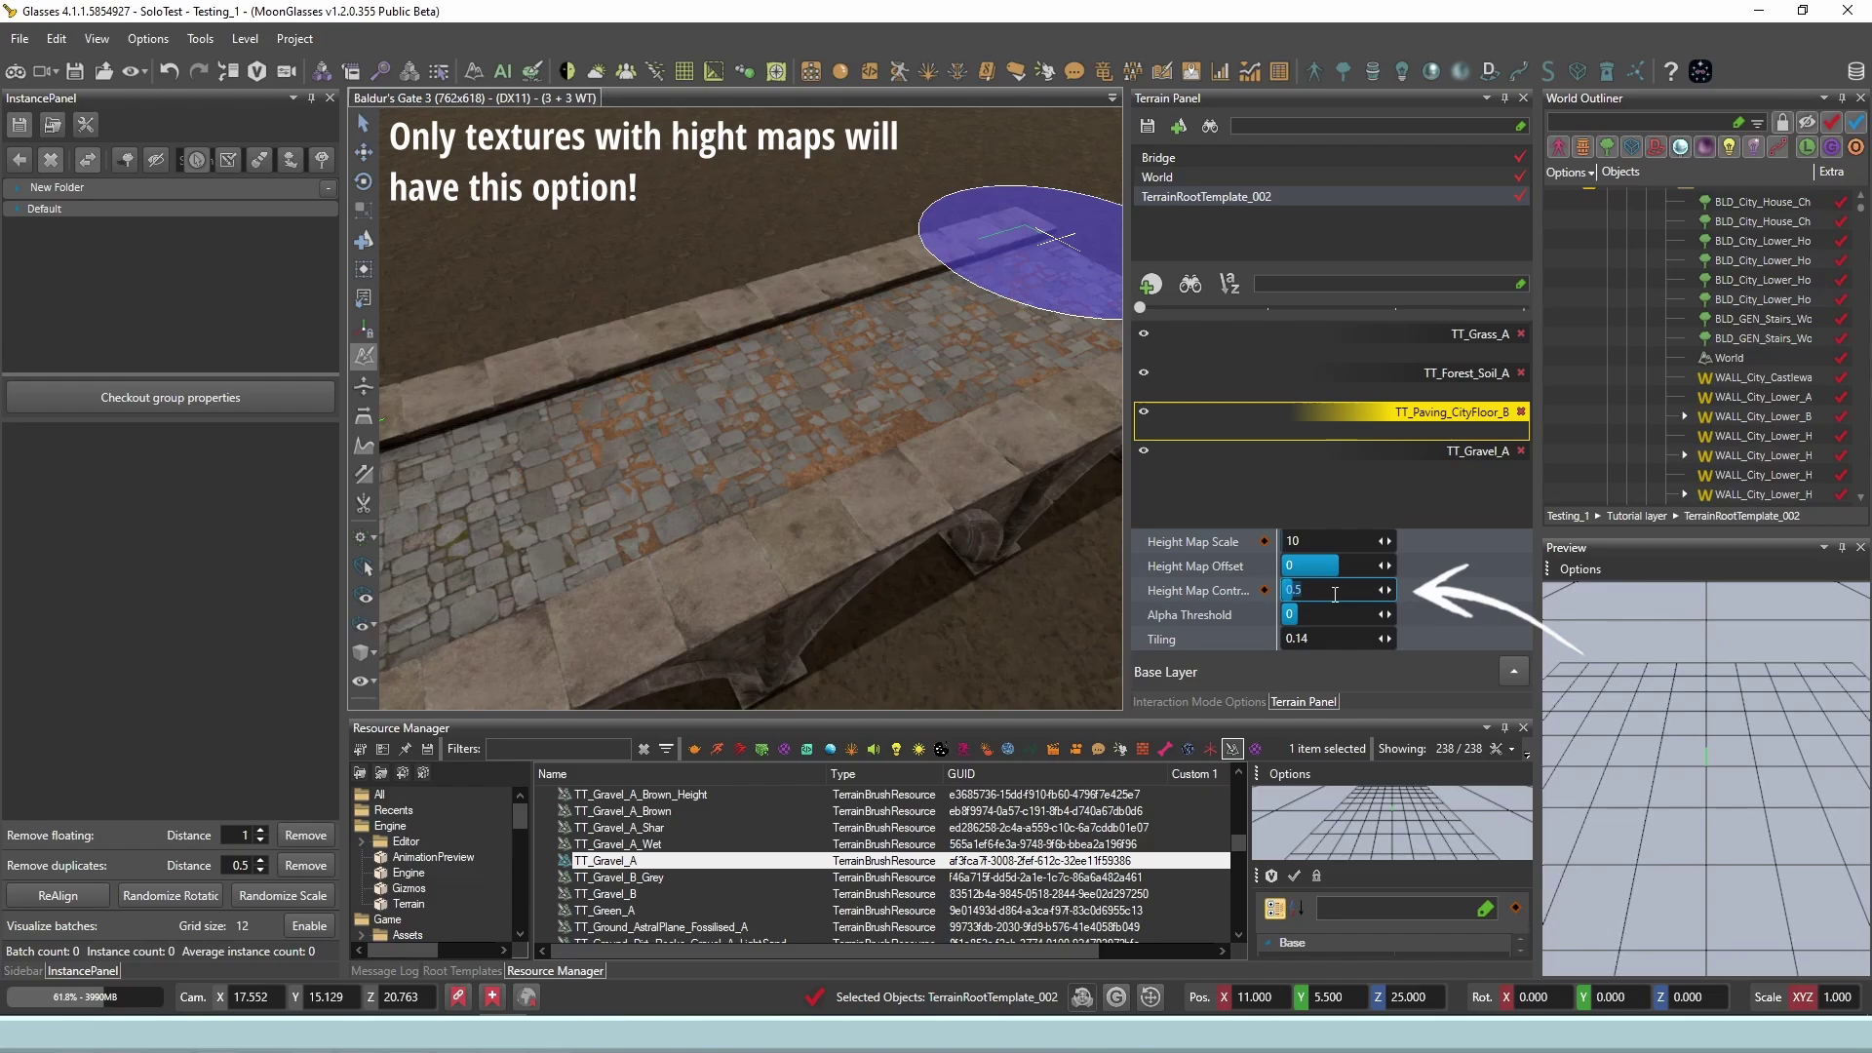
{"action": "type", "text": "0.1"}
{"action": "key", "text": "Return"}
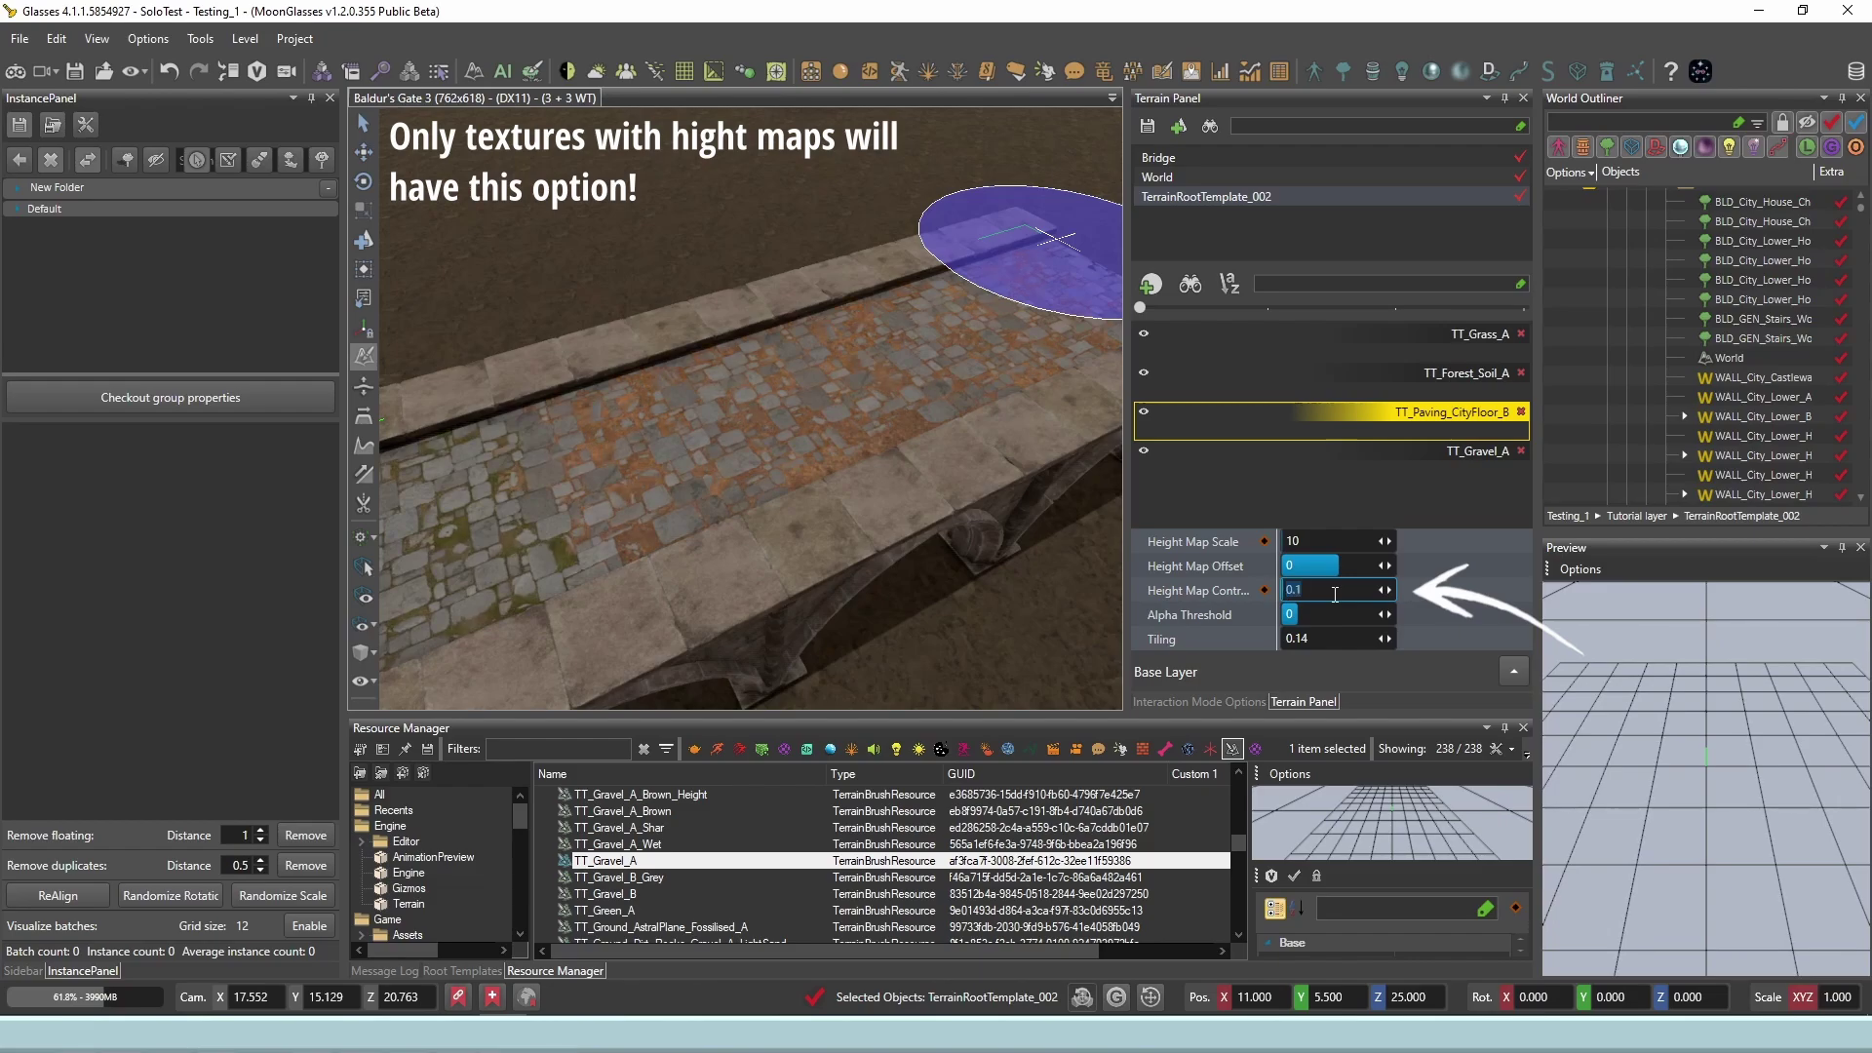
{"action": "key", "text": "Return"}
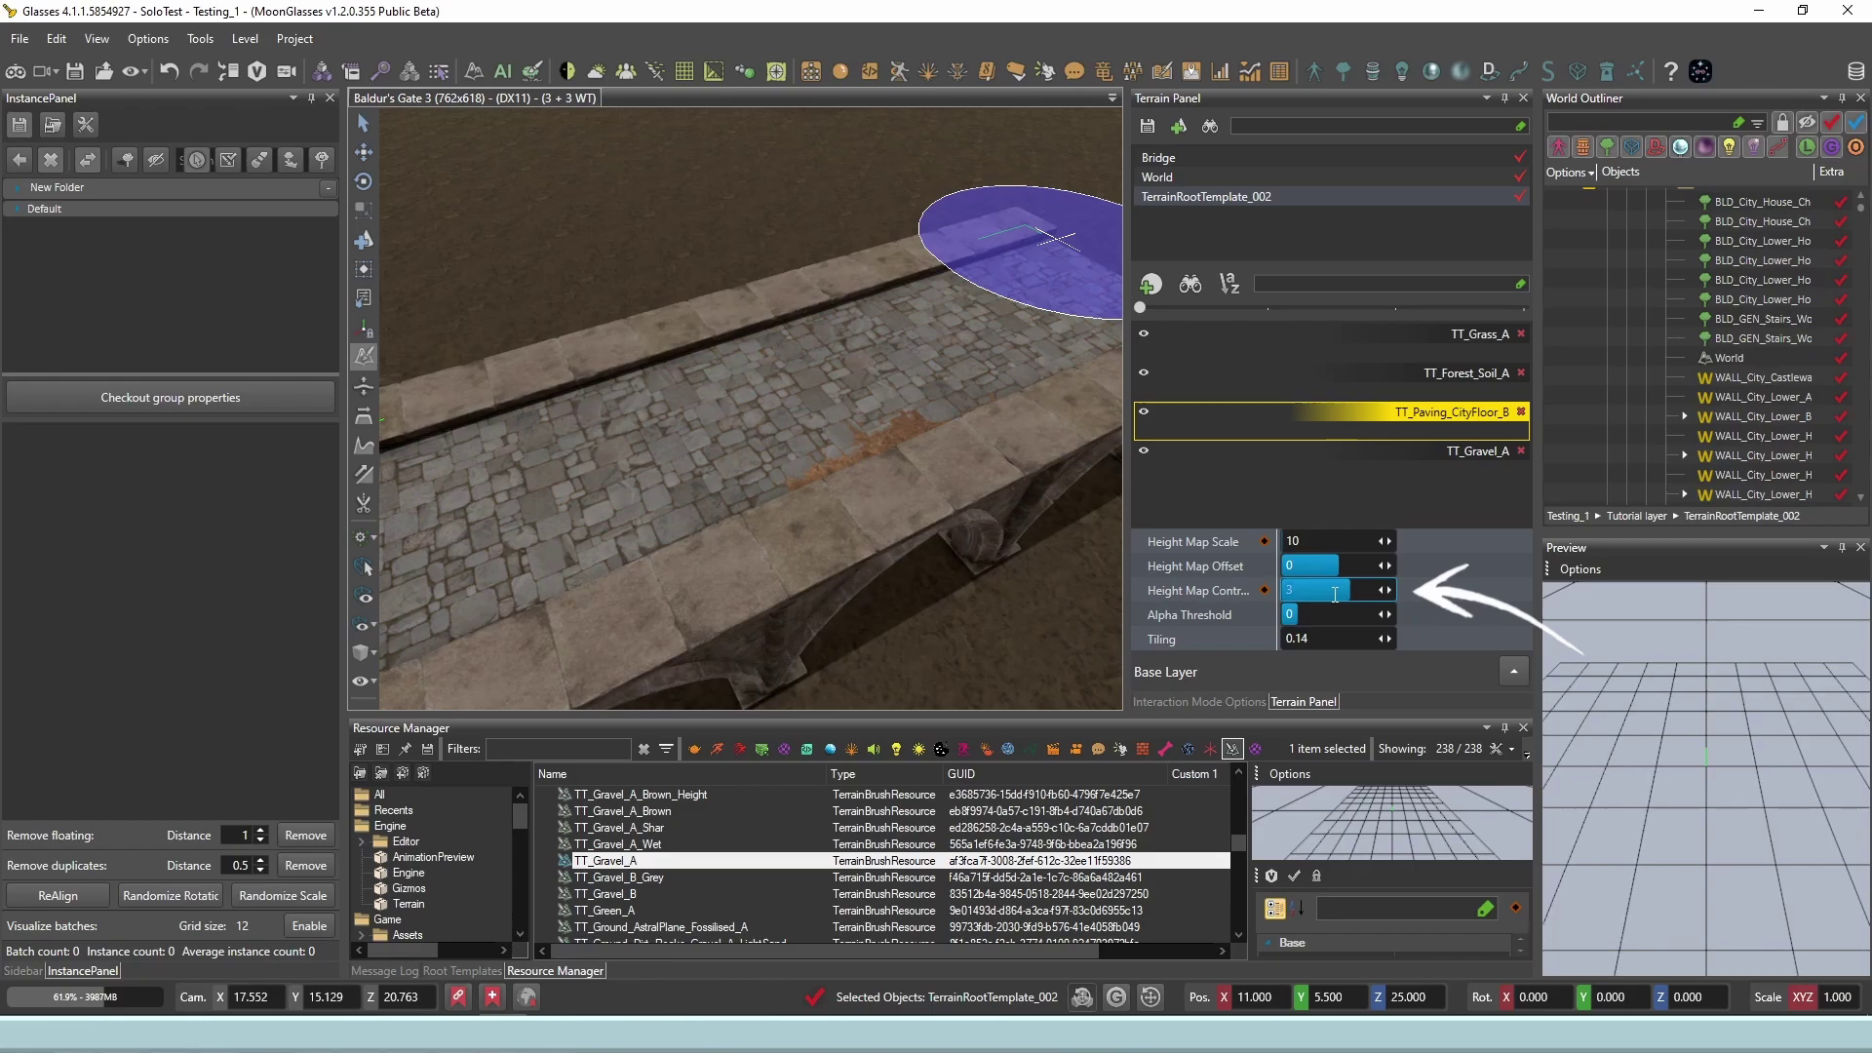
Try raising the Alpha Threshold of the TT_Forest_Soil_A layer on the bridge deck.
{"action": "right_click_drag", "start_coordinate": [928, 431], "coordinate": [906, 434]}
{"action": "key", "text": "s"}
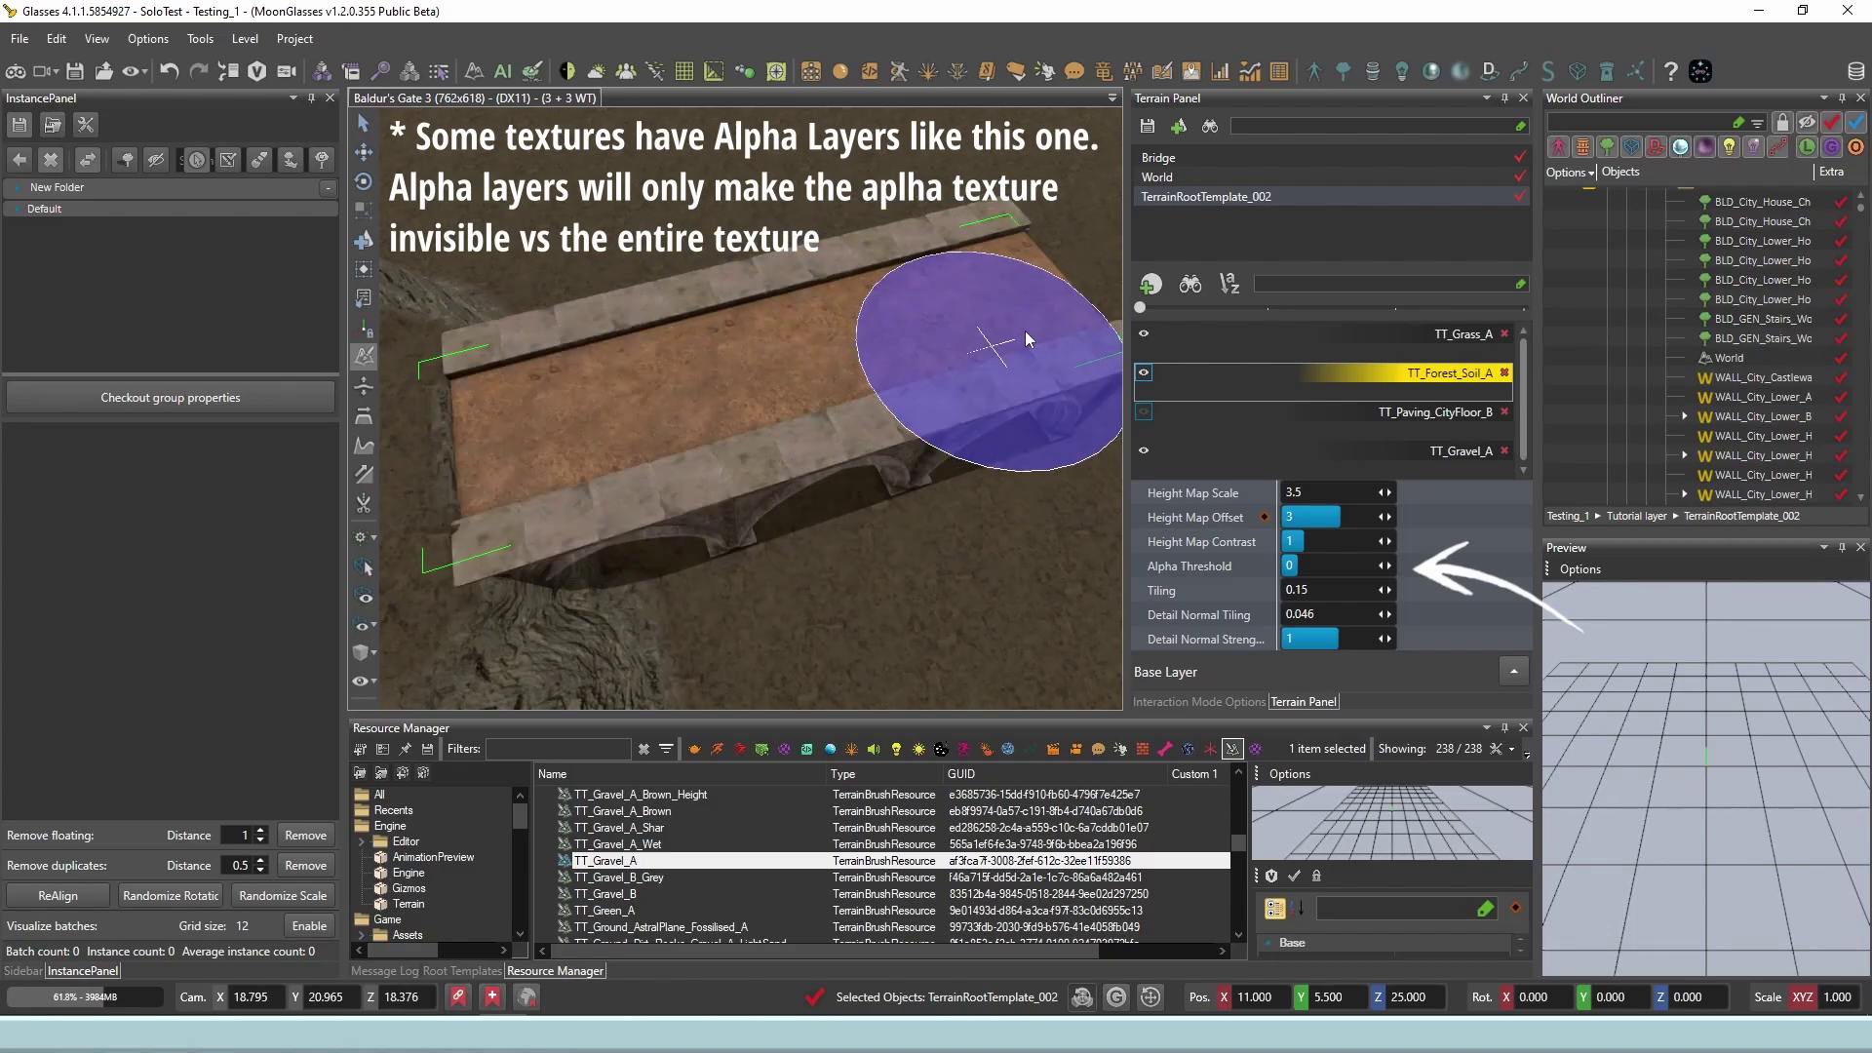
{"action": "left_click_drag", "start_coordinate": [1293, 566], "coordinate": [1335, 566]}
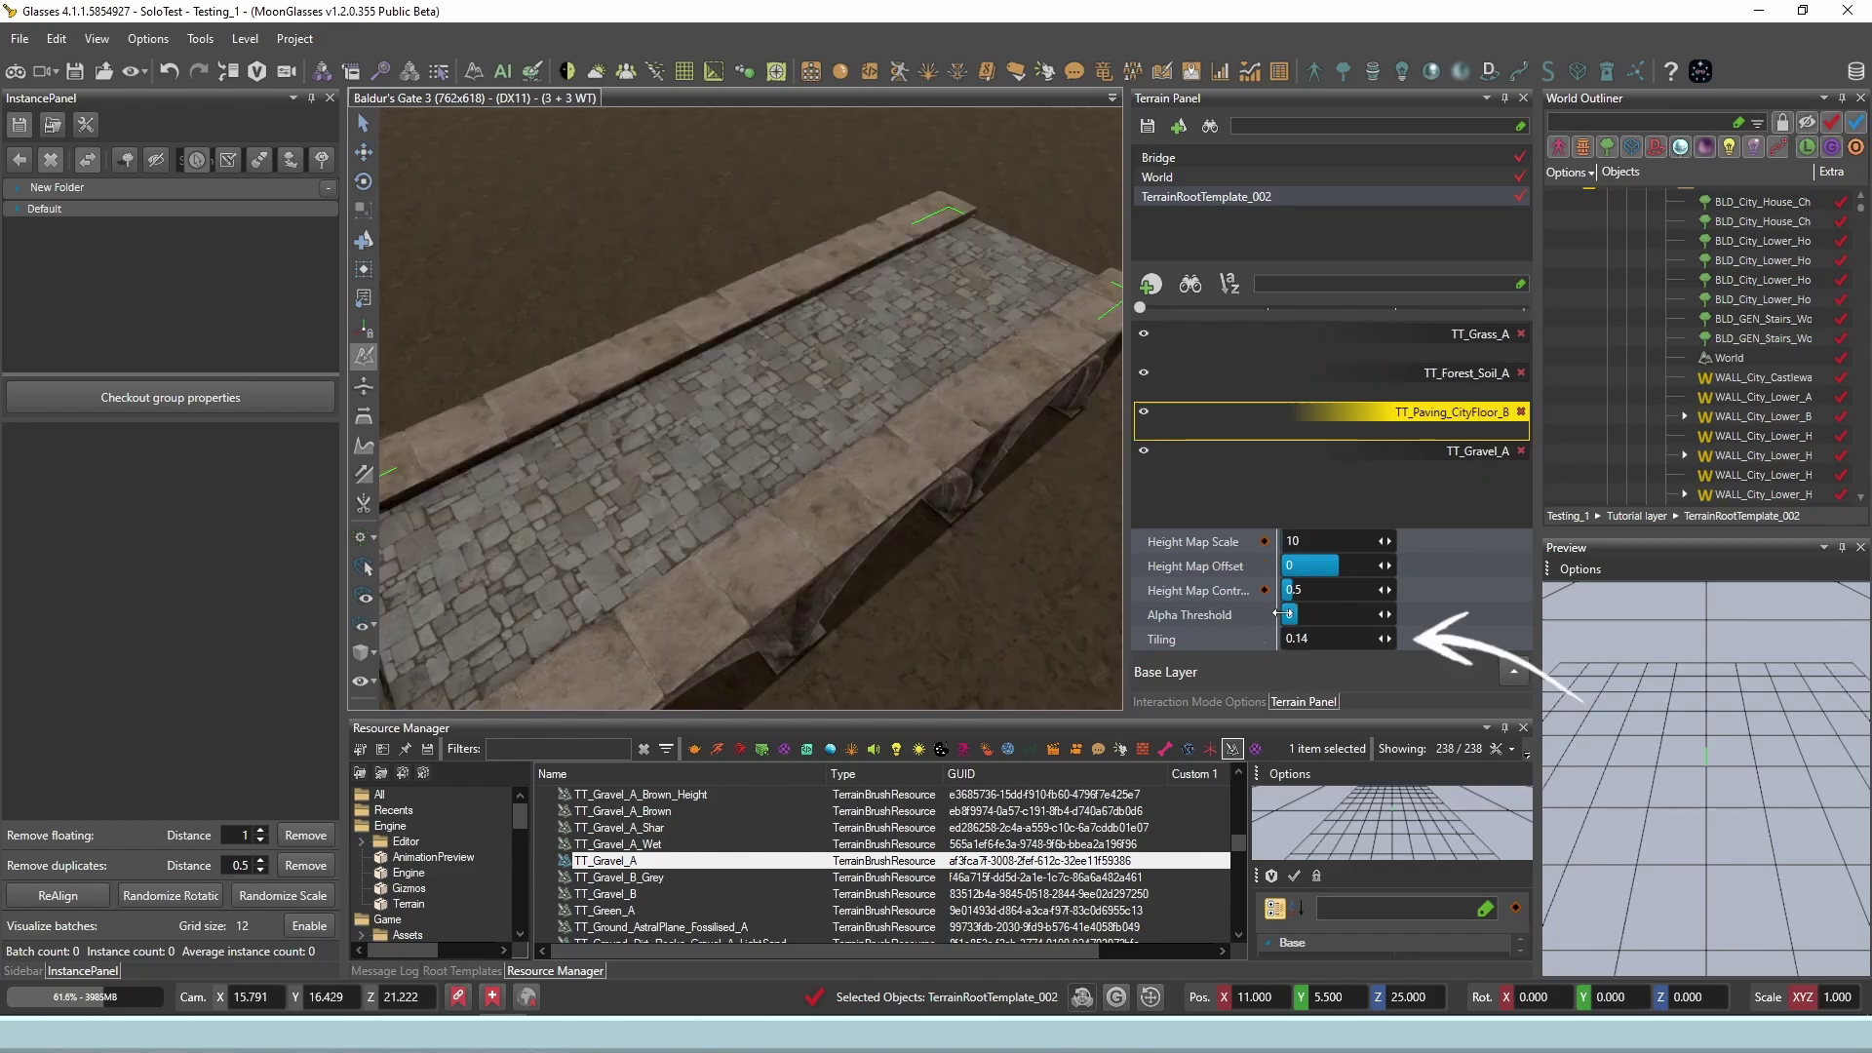
Try a Tiling of 0.01 on the TT_Paving_CityFloor_B layer and change it to 0.5.
{"action": "left_click", "coordinate": [1333, 636]}
{"action": "type", "text": ".01"}
{"action": "key", "text": "Return"}
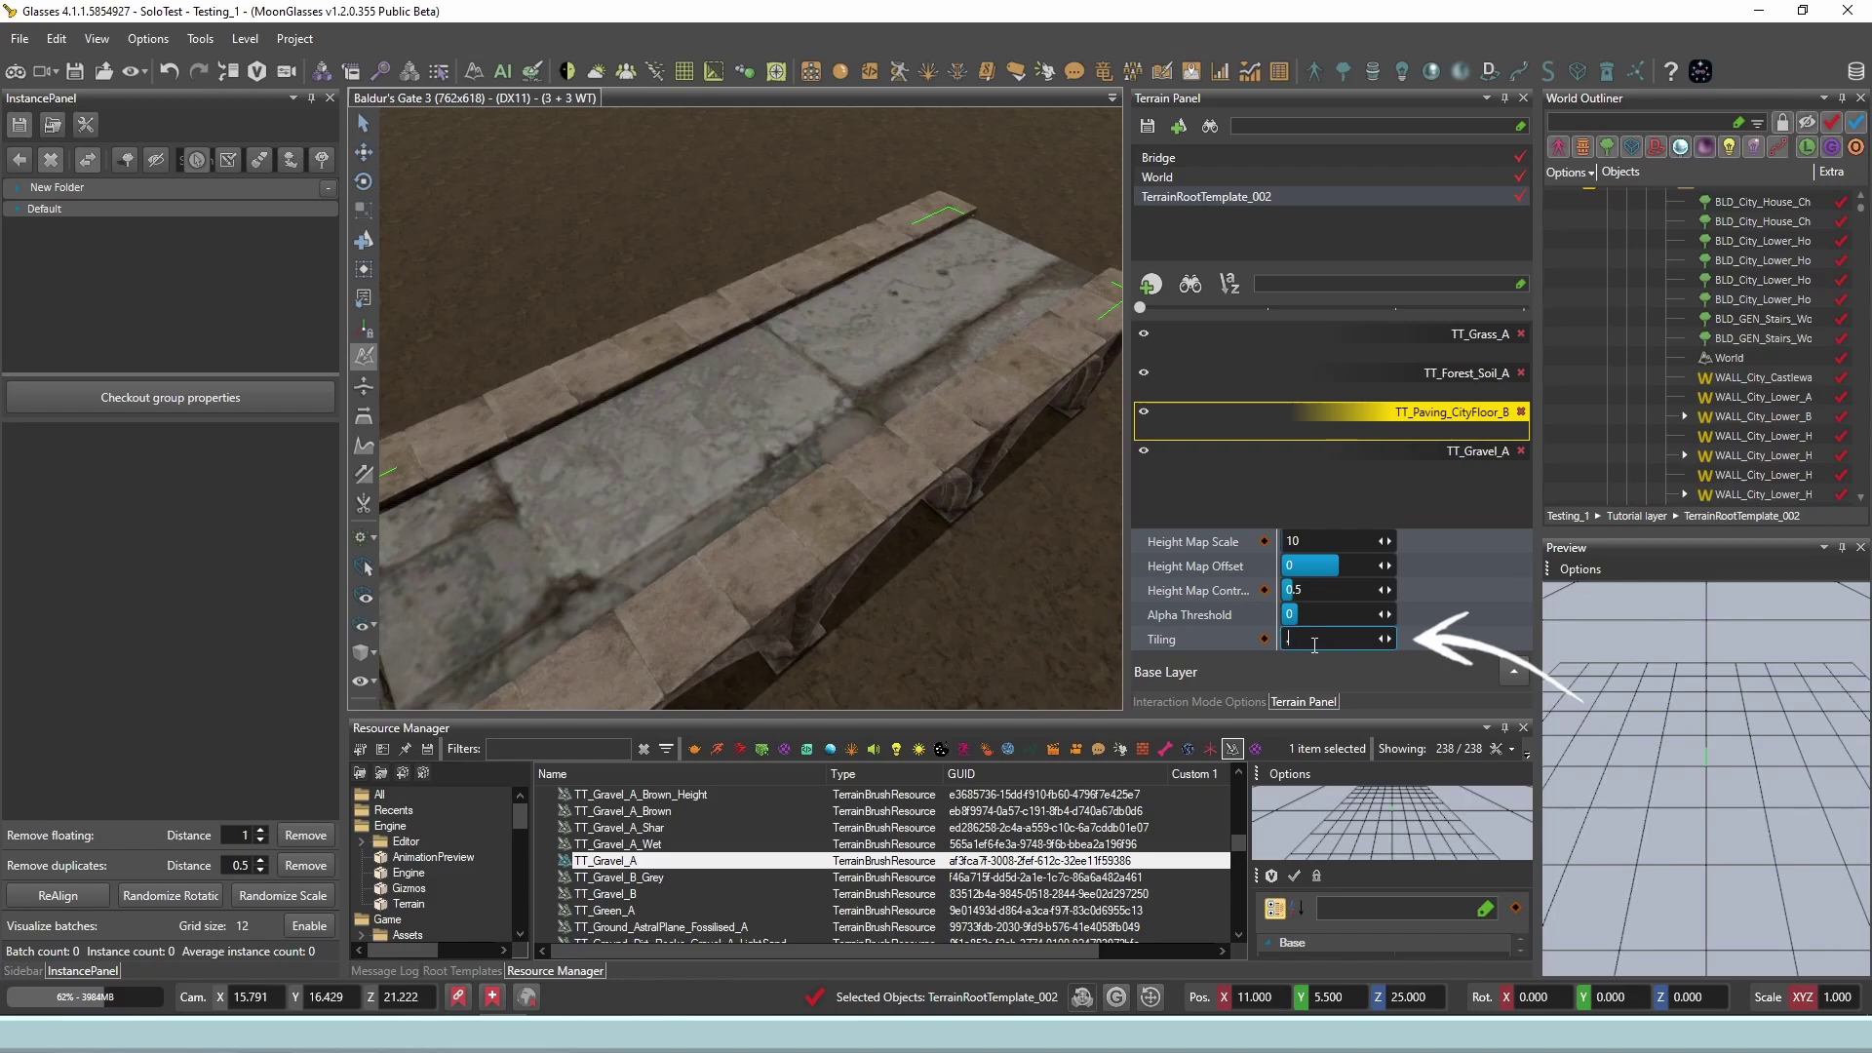
{"action": "key", "text": "Return"}
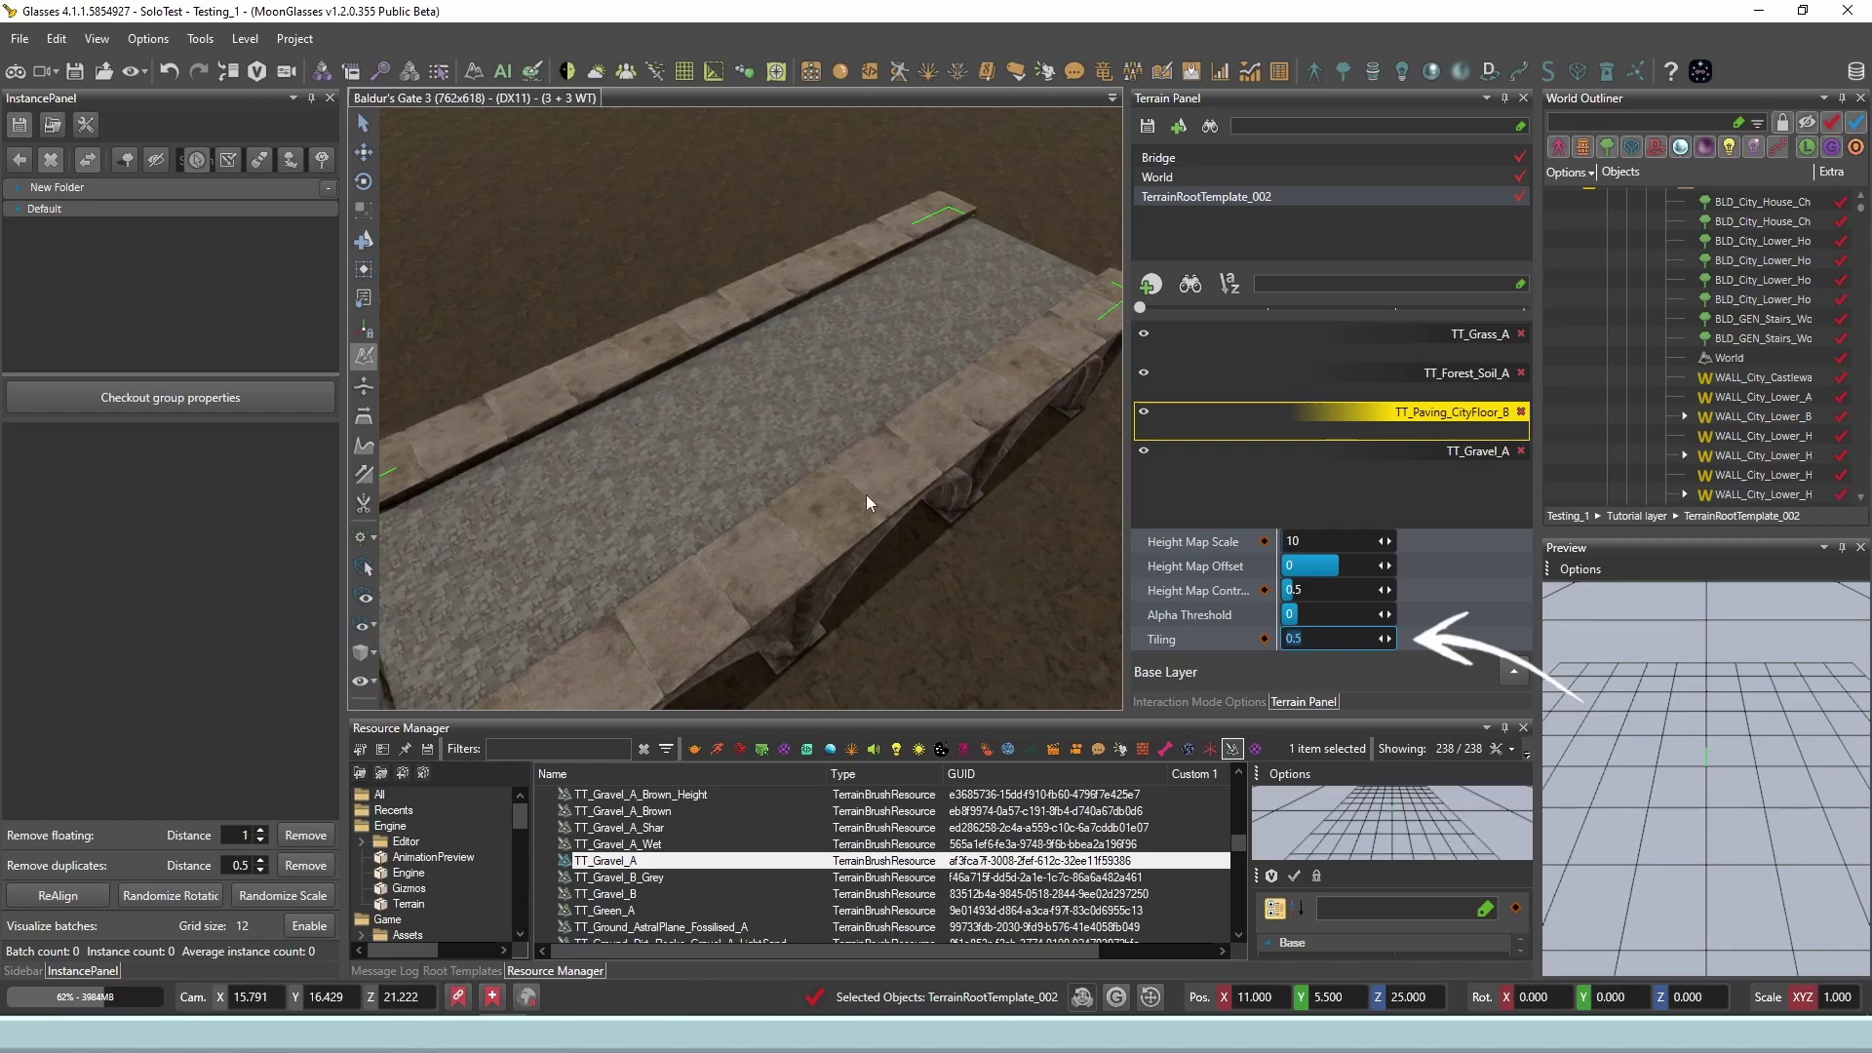
Raise the TT_Forest_Soil_A layer's Detail Normal Strength to 2 and reduce it again.
{"action": "scroll", "coordinate": [870, 503], "scroll_direction": "up", "scroll_amount": 2}
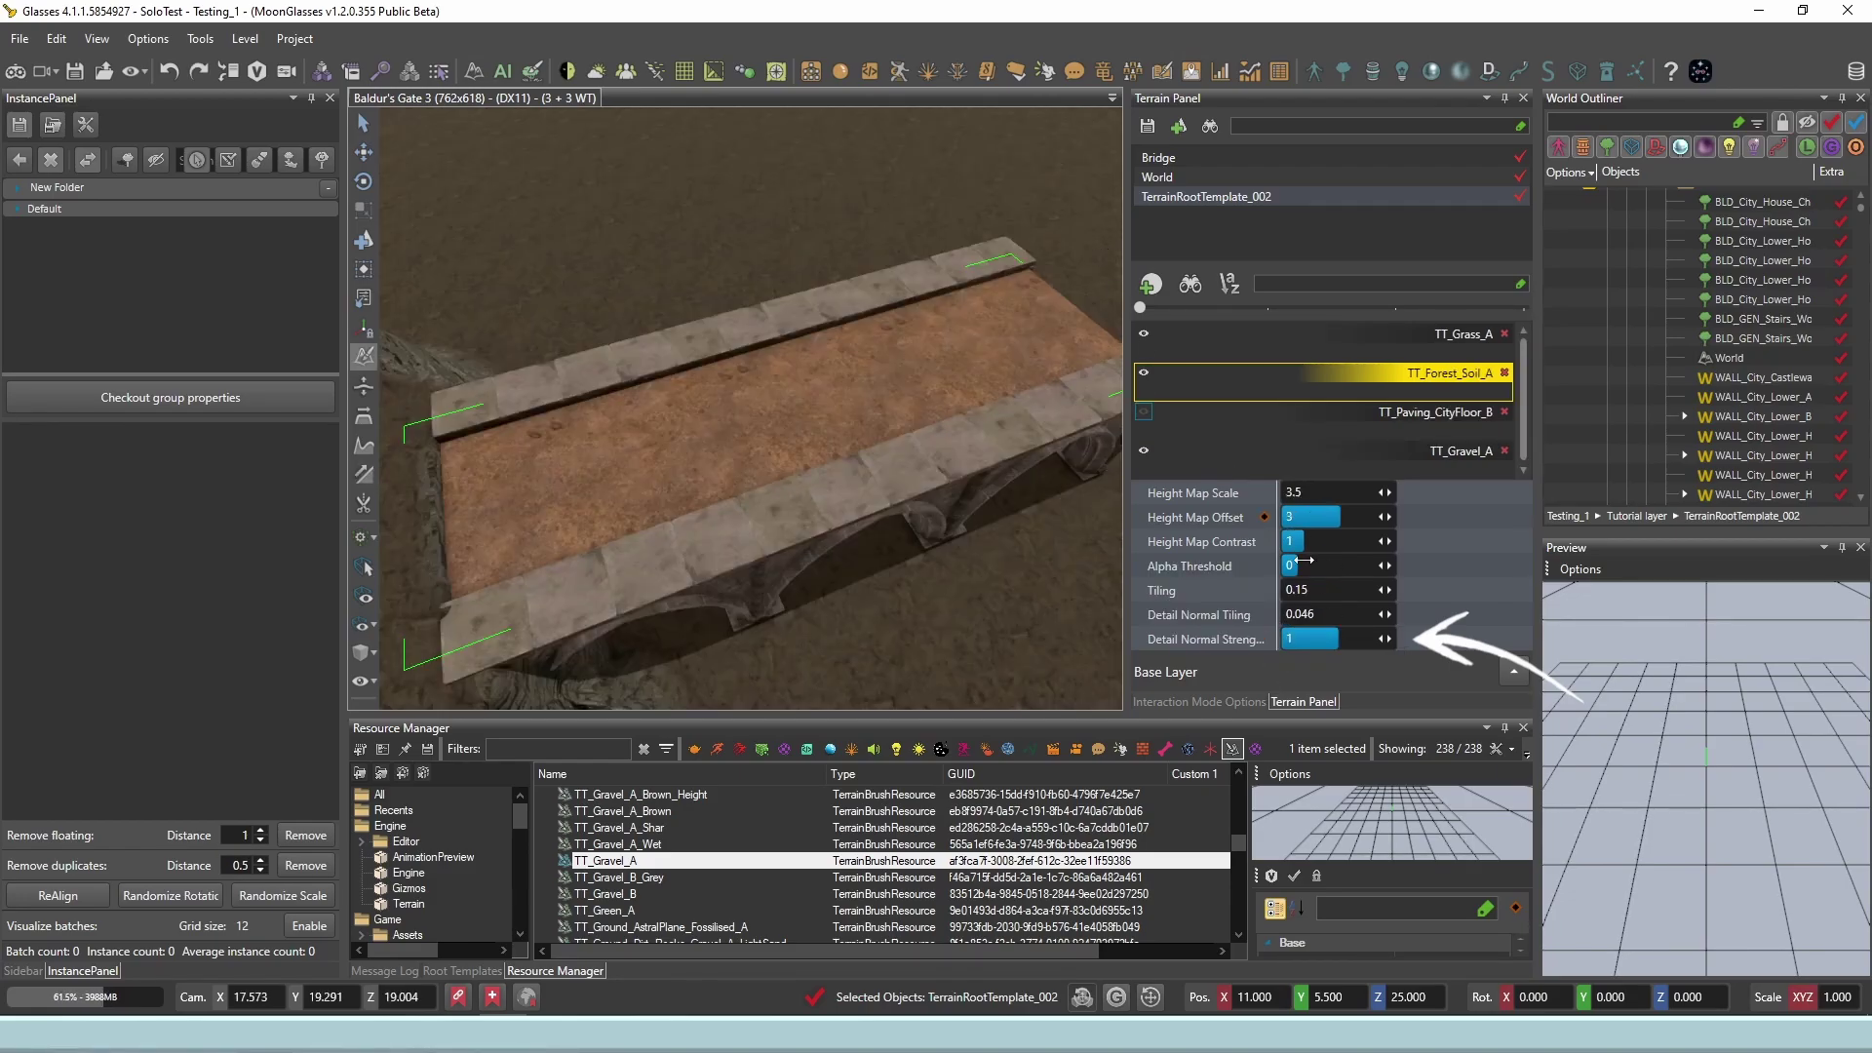
{"action": "mouse_move", "coordinate": [1346, 640]}
{"action": "left_mouse_down"}
{"action": "mouse_move", "coordinate": [1392, 640]}
{"action": "mouse_move", "coordinate": [1316, 643]}
{"action": "left_mouse_up"}
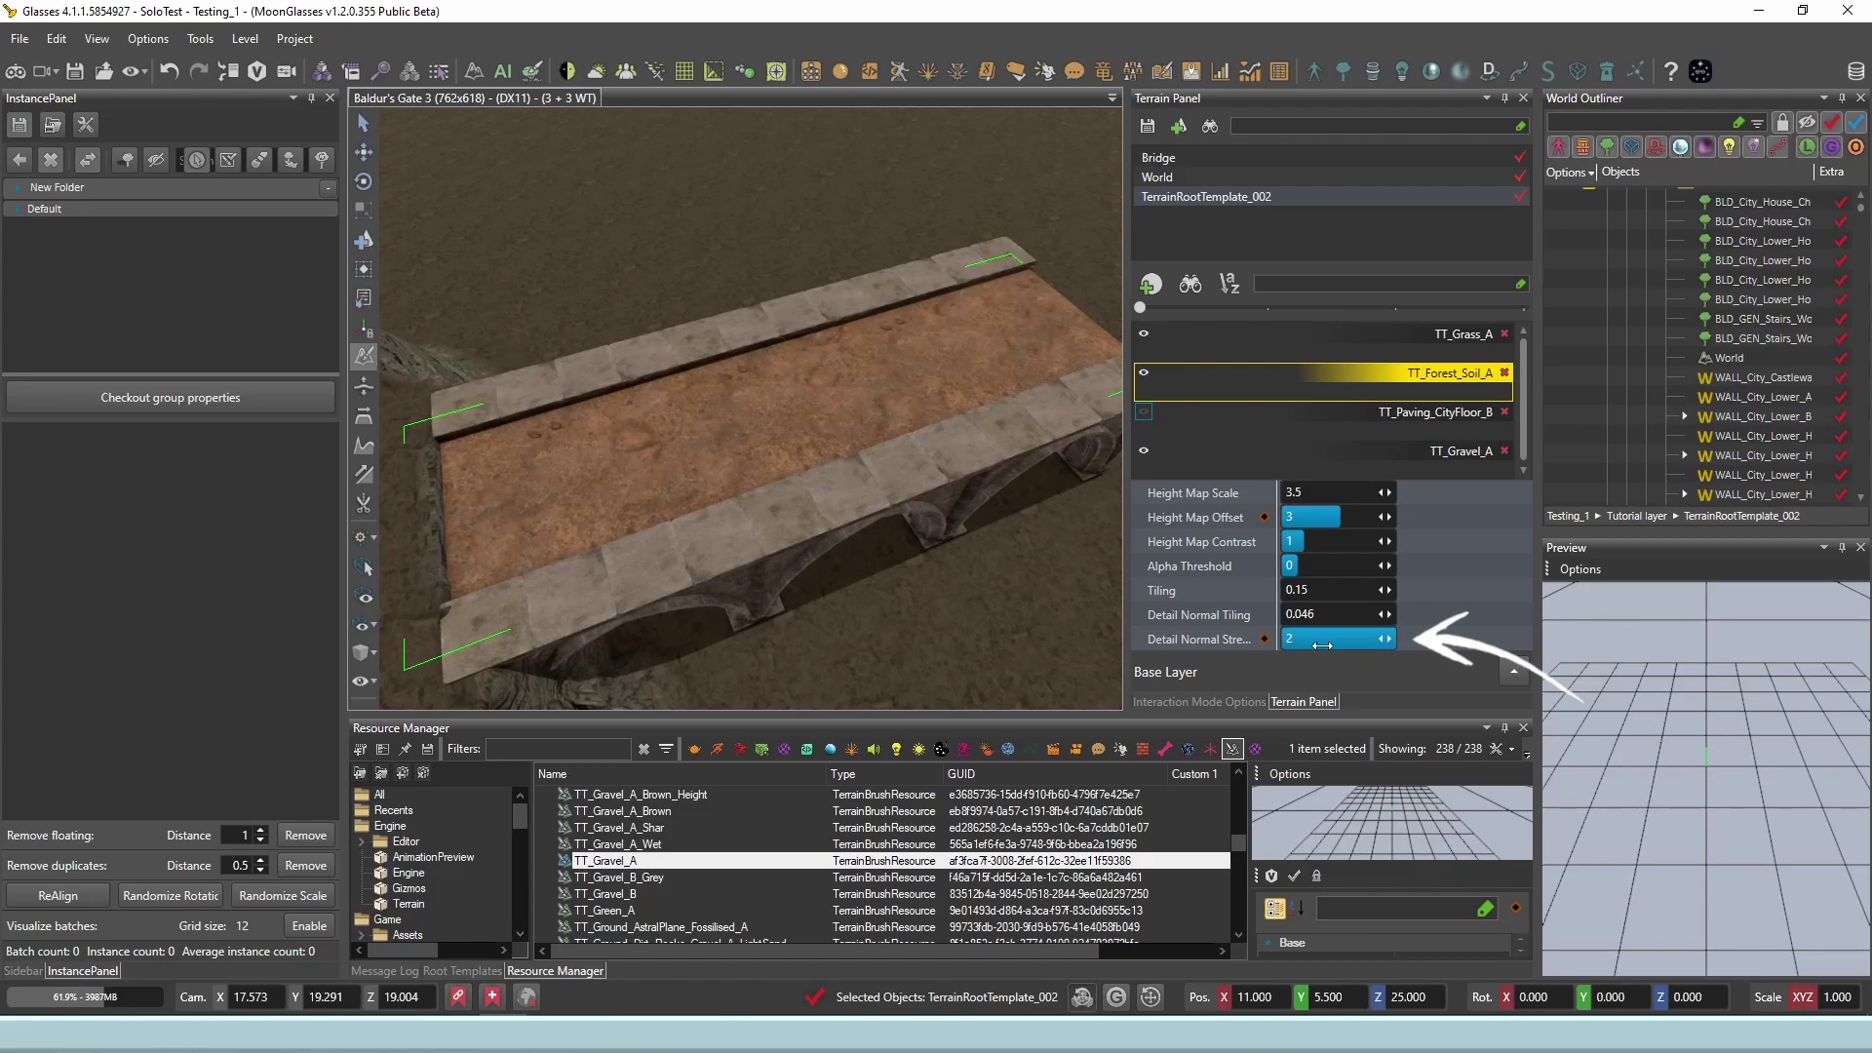
{"action": "left_click_drag", "start_coordinate": [1322, 645], "coordinate": [1308, 647]}
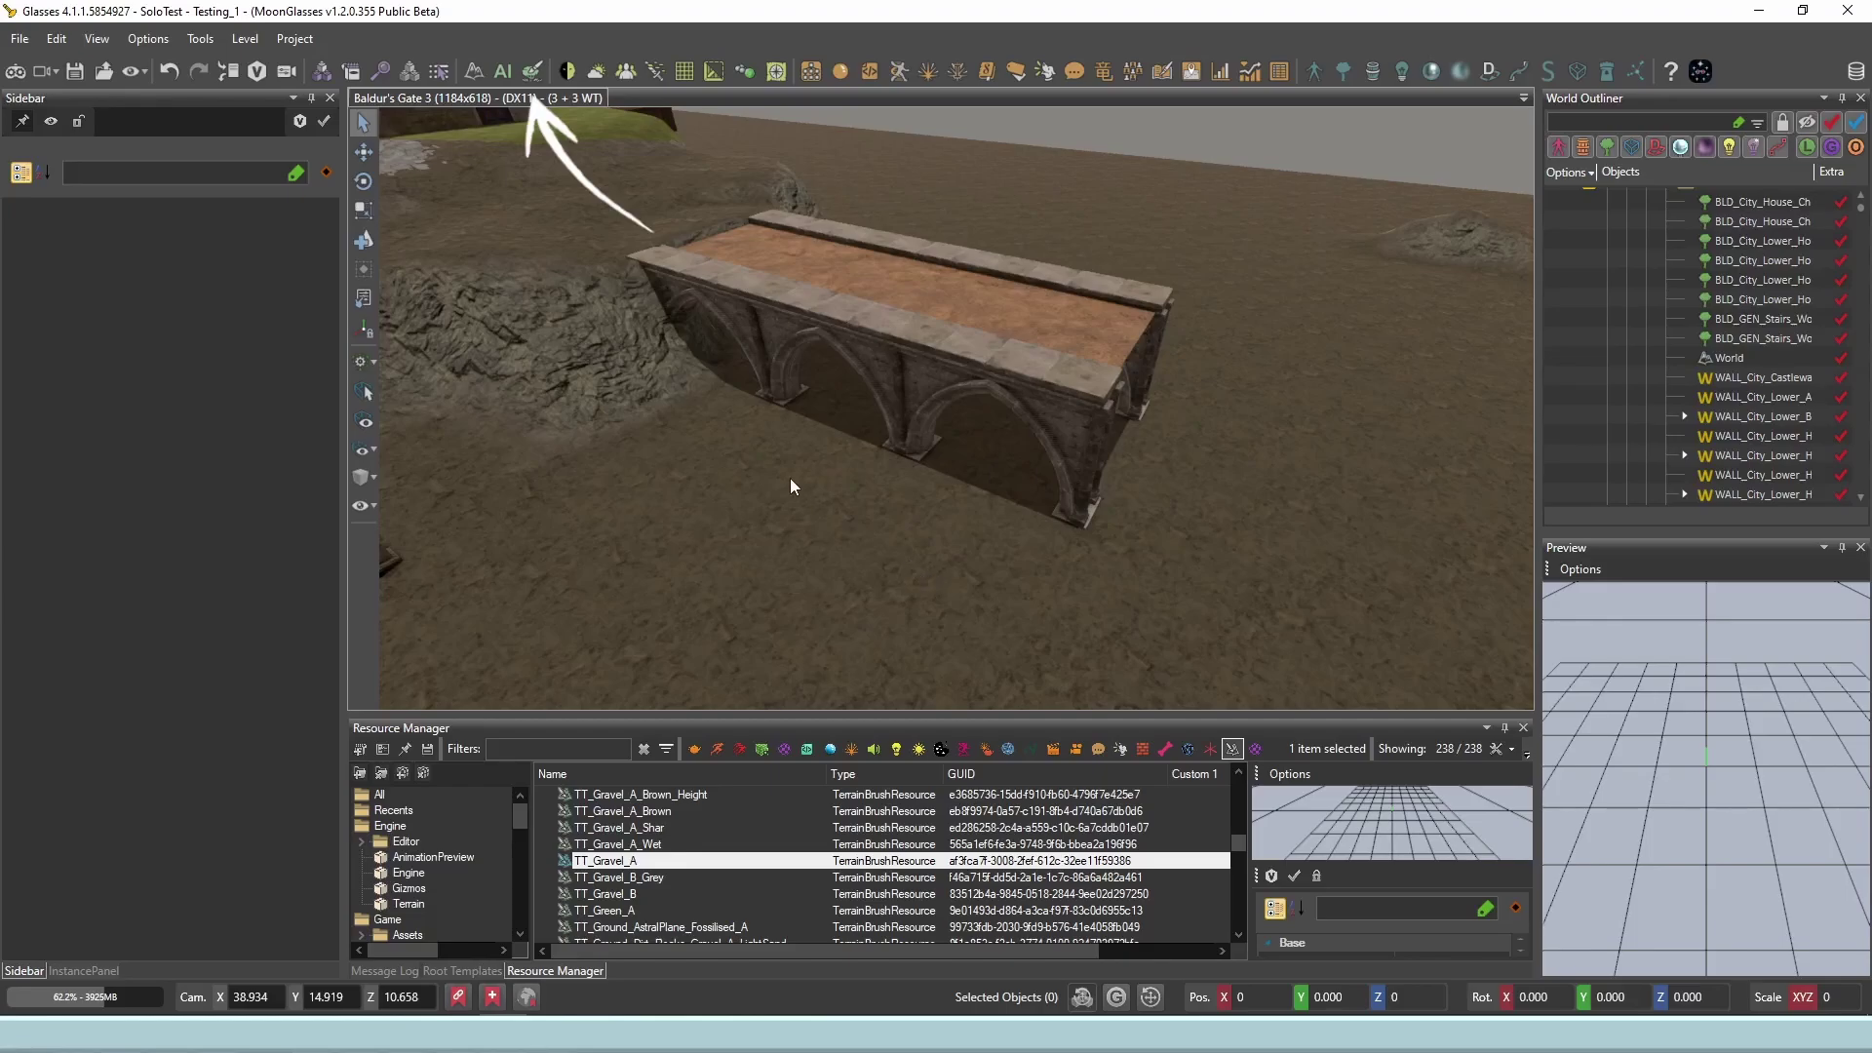
Open the instance painting panel and filter the visual resources by "IP_" to find the vegetation assets.
{"action": "left_click", "coordinate": [527, 75]}
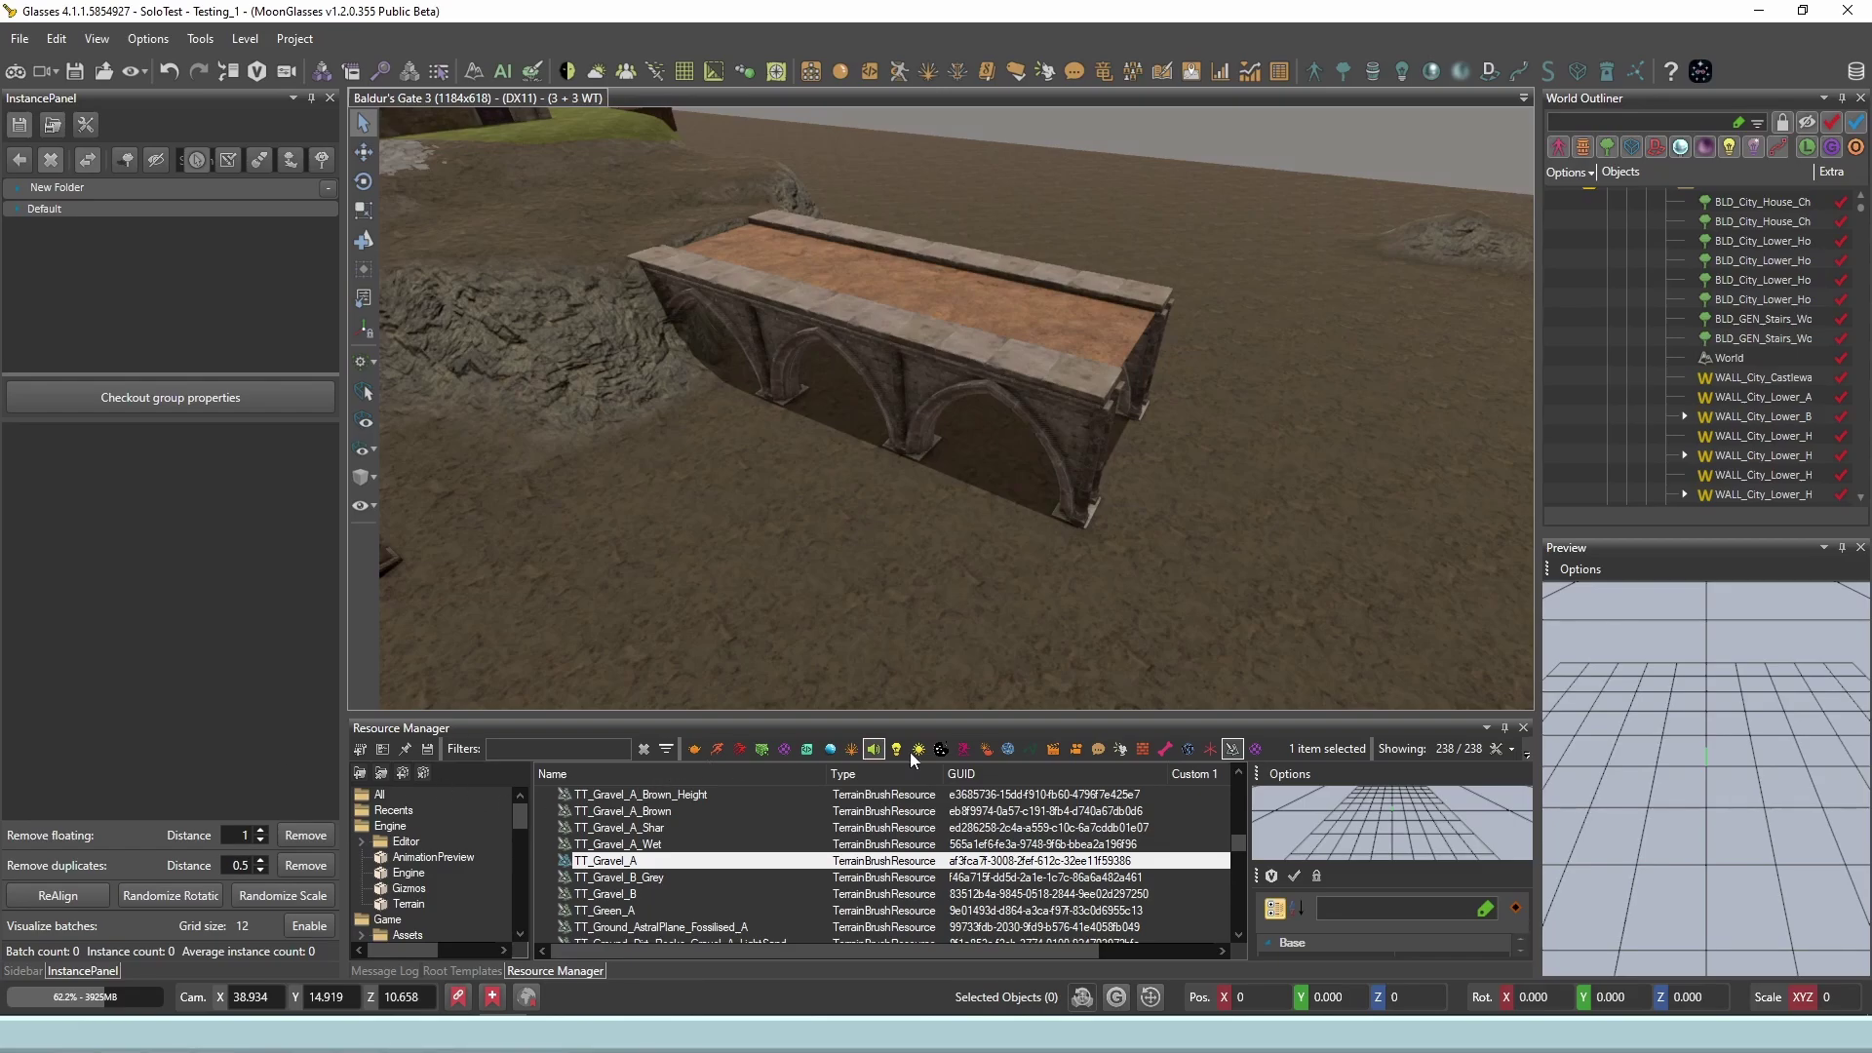
{"action": "left_click", "coordinate": [694, 748]}
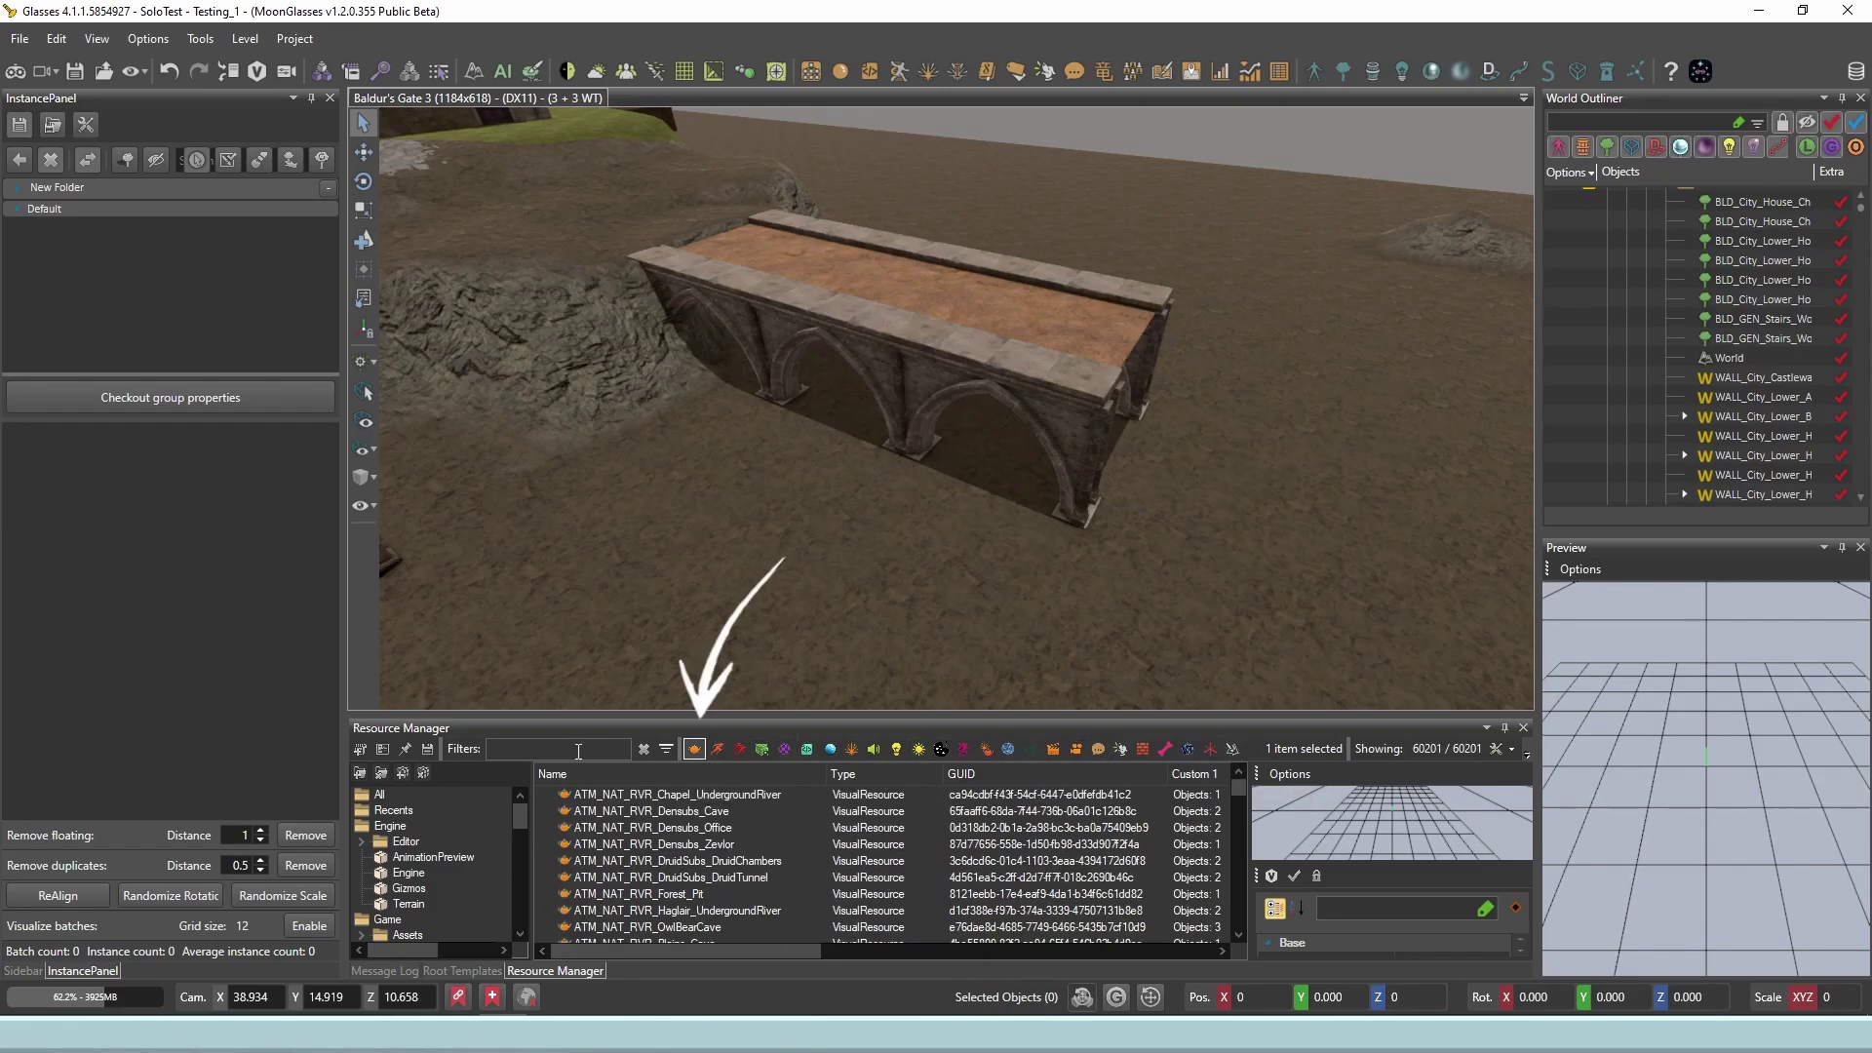
{"action": "left_click", "coordinate": [489, 748]}
{"action": "type", "text": "IP_"}
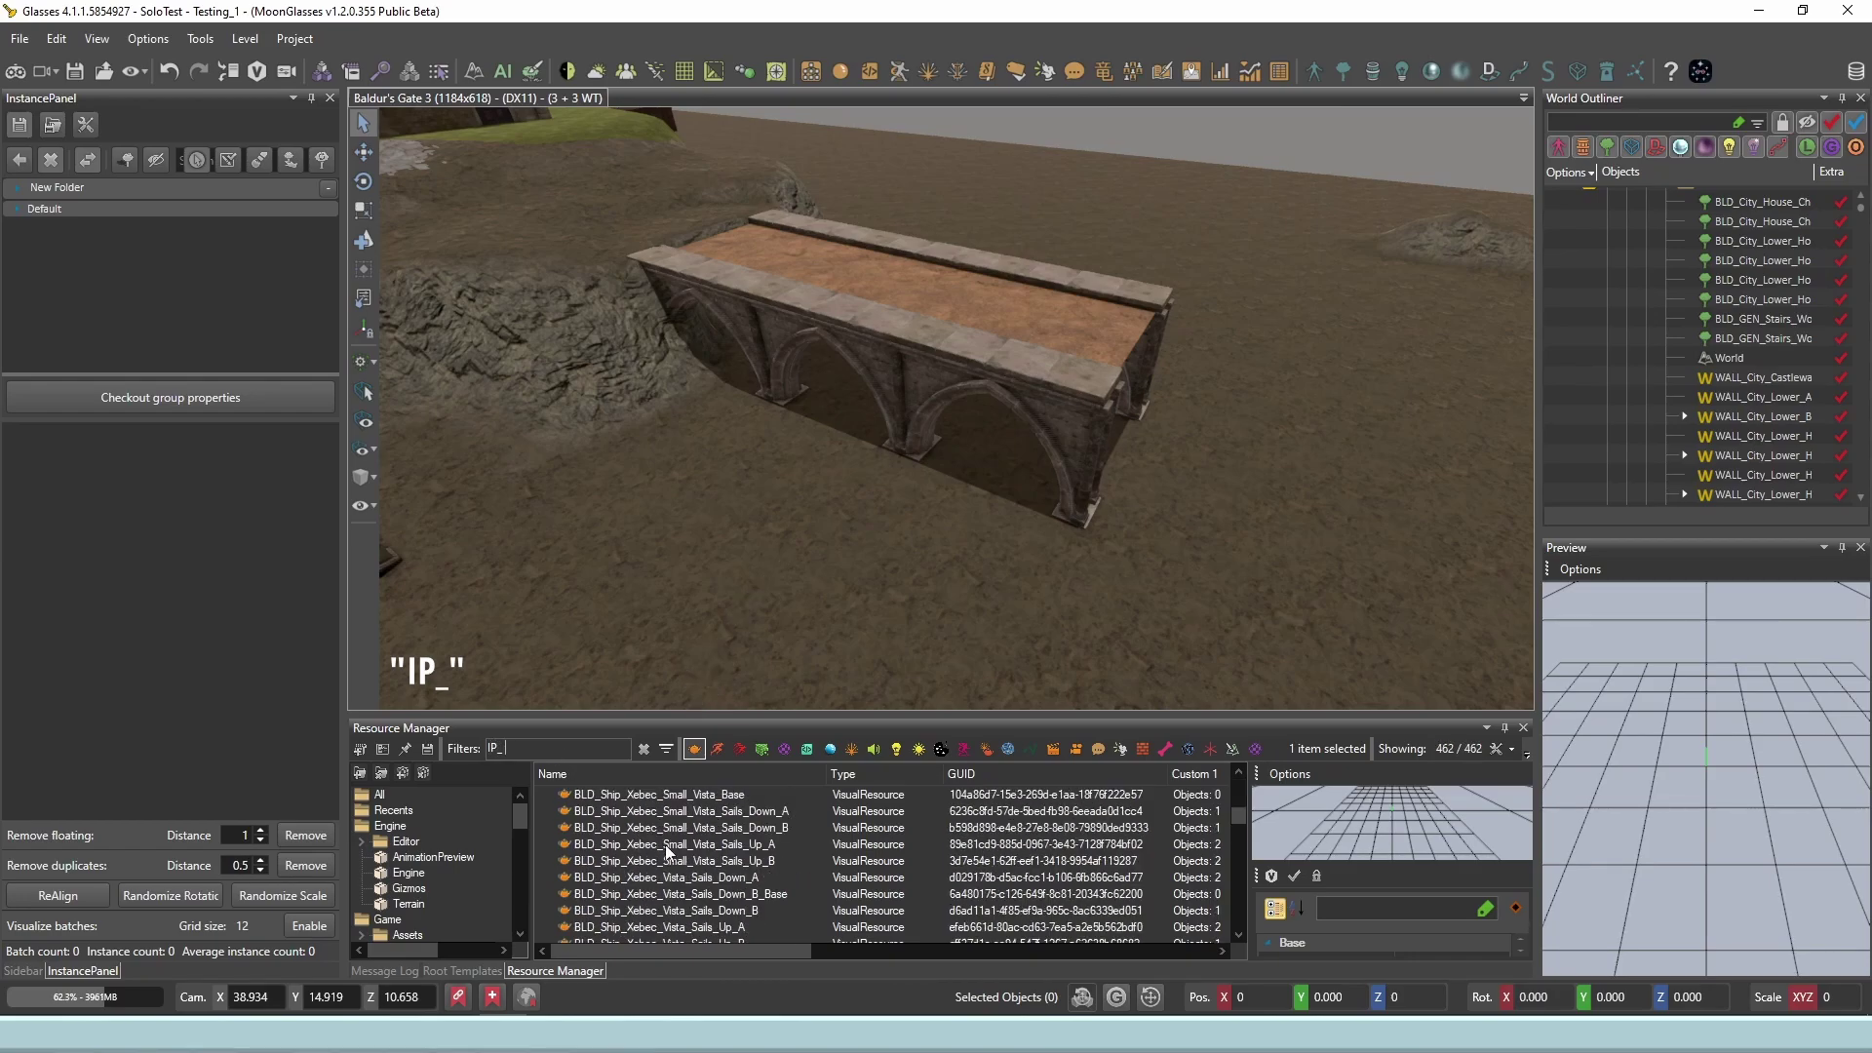
{"action": "scroll", "coordinate": [669, 858], "scroll_direction": "down", "scroll_amount": 10}
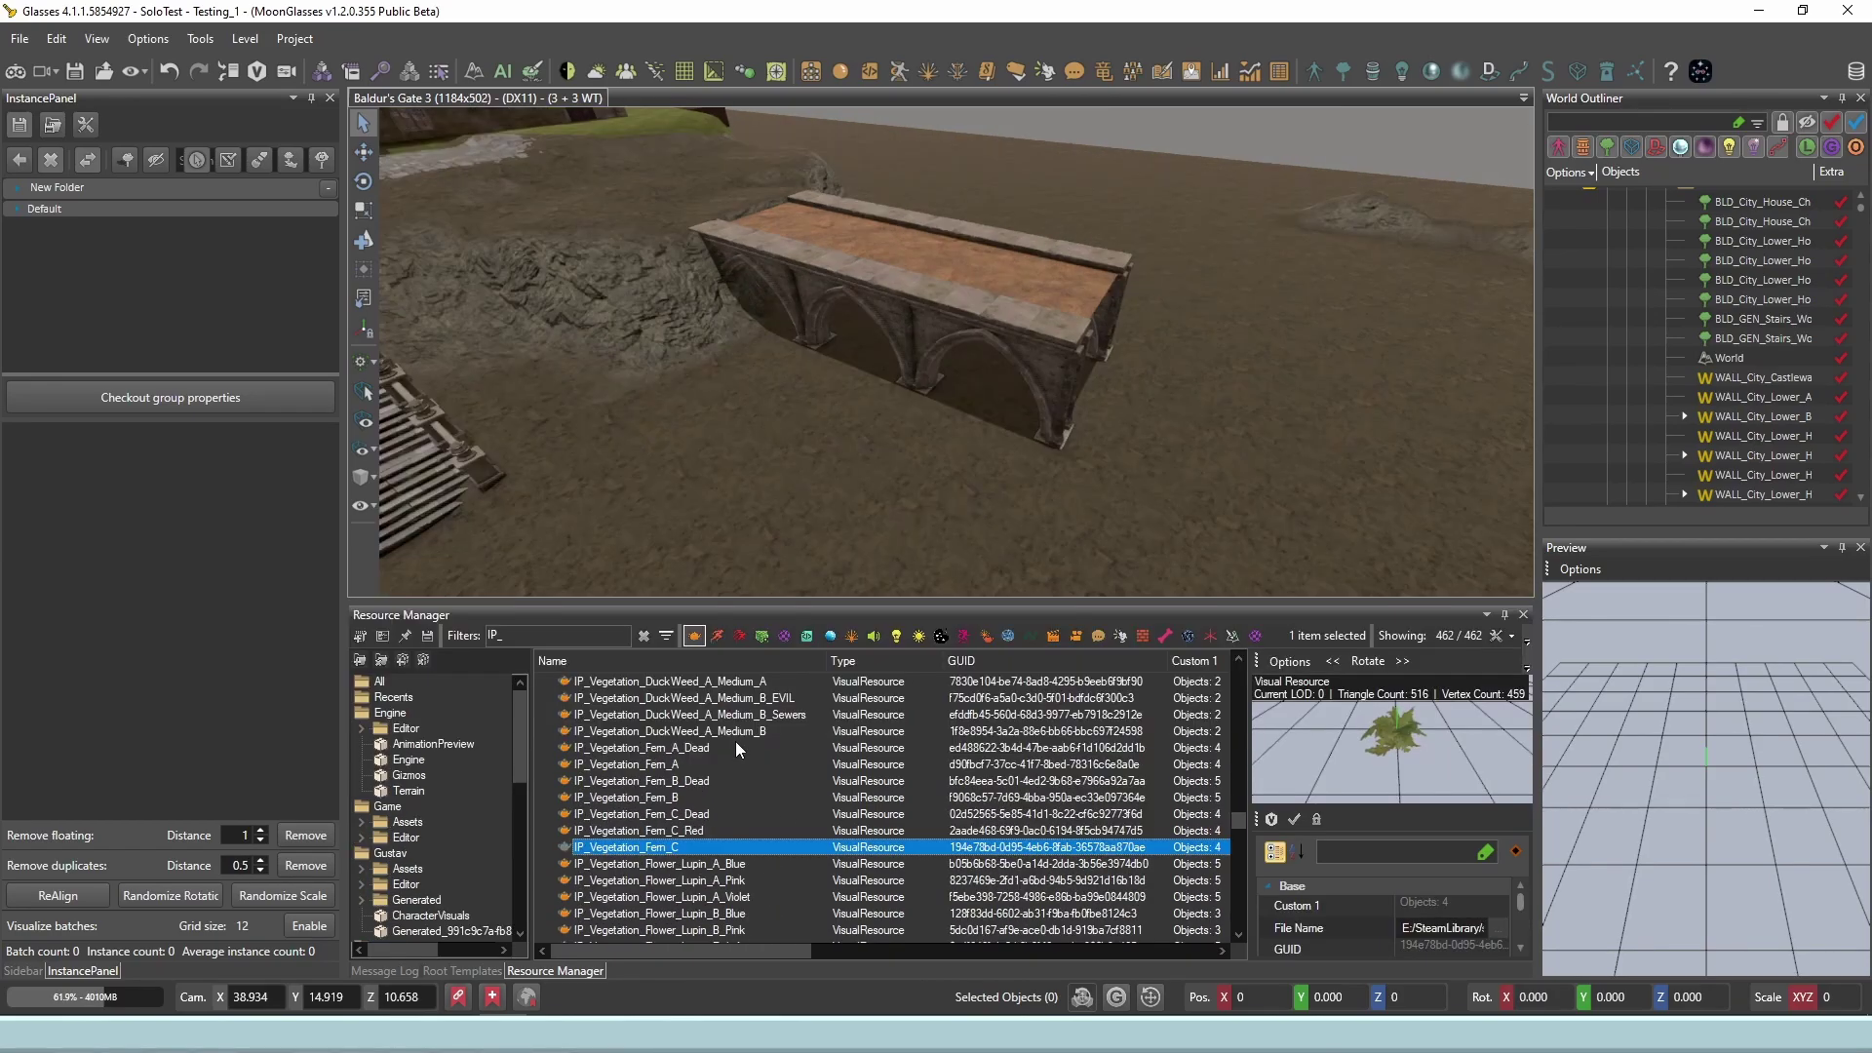
Add IP_Vegetation_Fern_A, IP_Vegetation_Fern_B and IP_Vegetation_Fern_C to the instance list and expand its Default folder.
{"action": "left_click", "coordinate": [671, 759]}
{"action": "left_click", "coordinate": [670, 798], "text": "shift"}
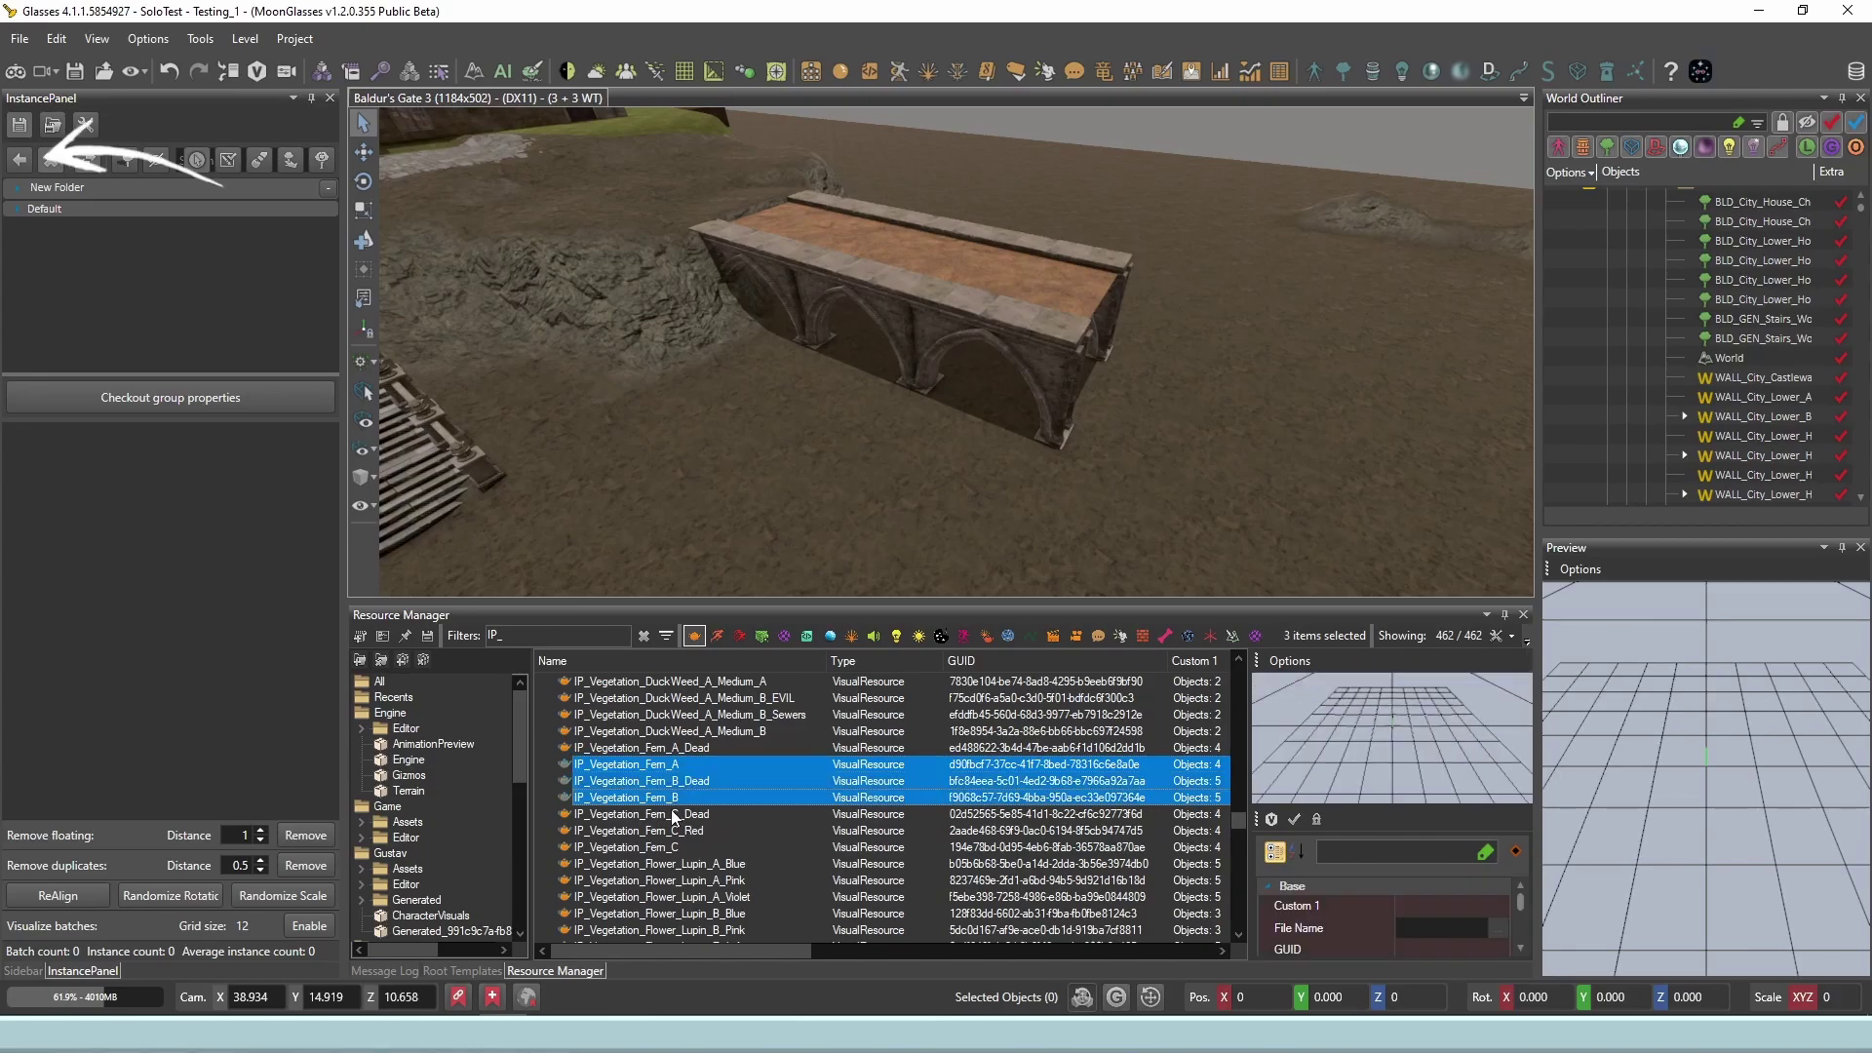
{"action": "left_click", "coordinate": [686, 781], "text": "ctrl"}
{"action": "left_click", "coordinate": [682, 846], "text": "ctrl"}
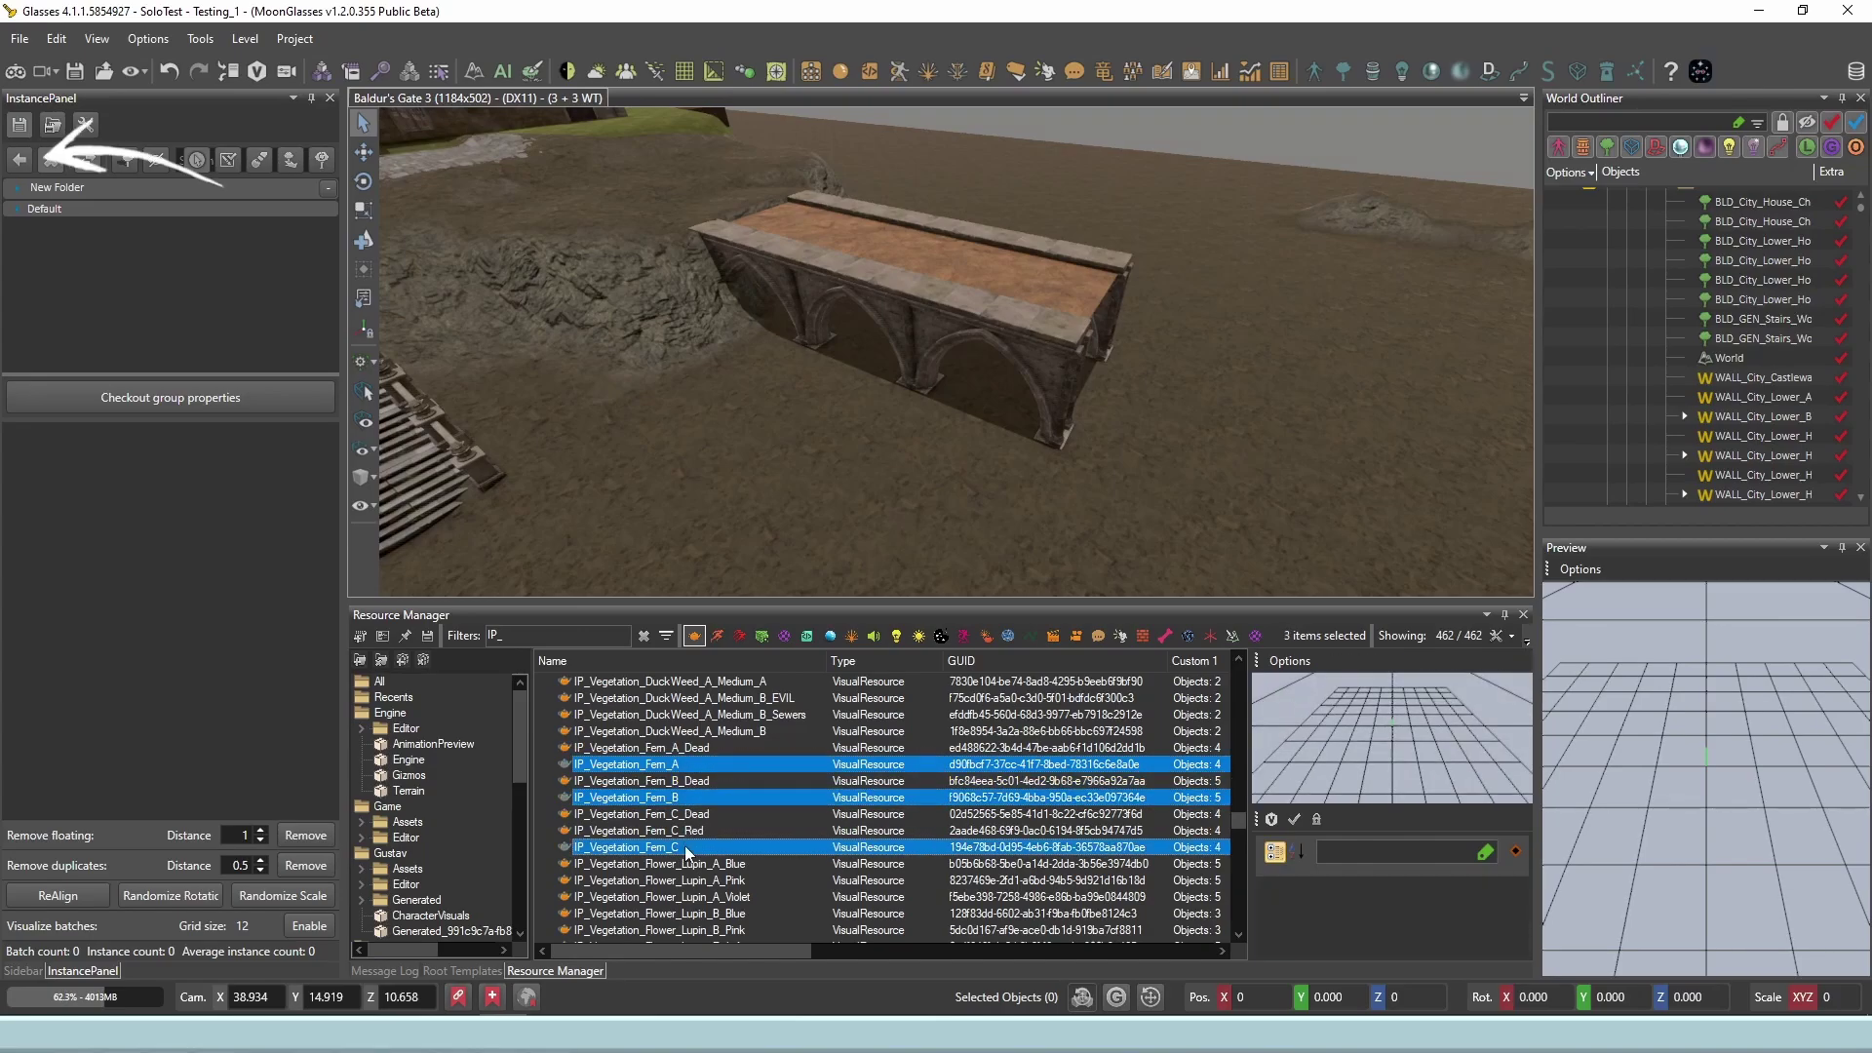
{"action": "left_click", "coordinate": [21, 160]}
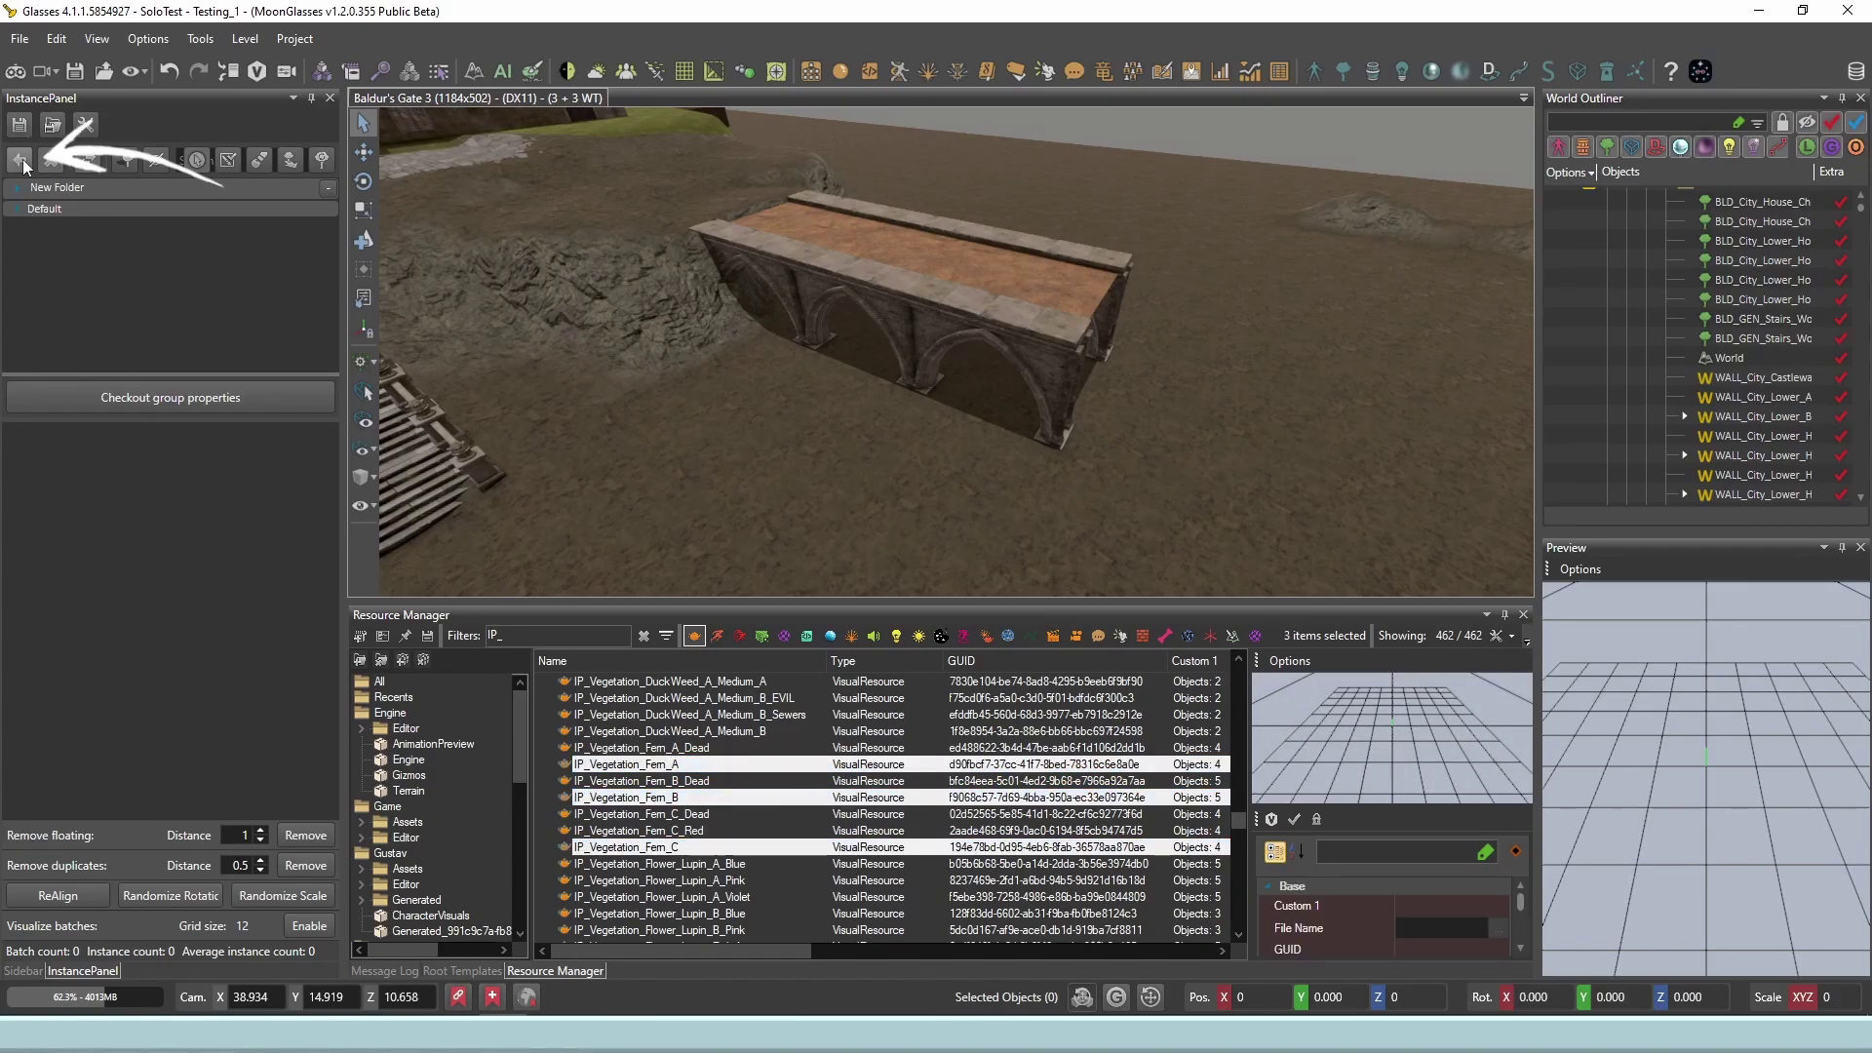
{"action": "left_click", "coordinate": [17, 209]}
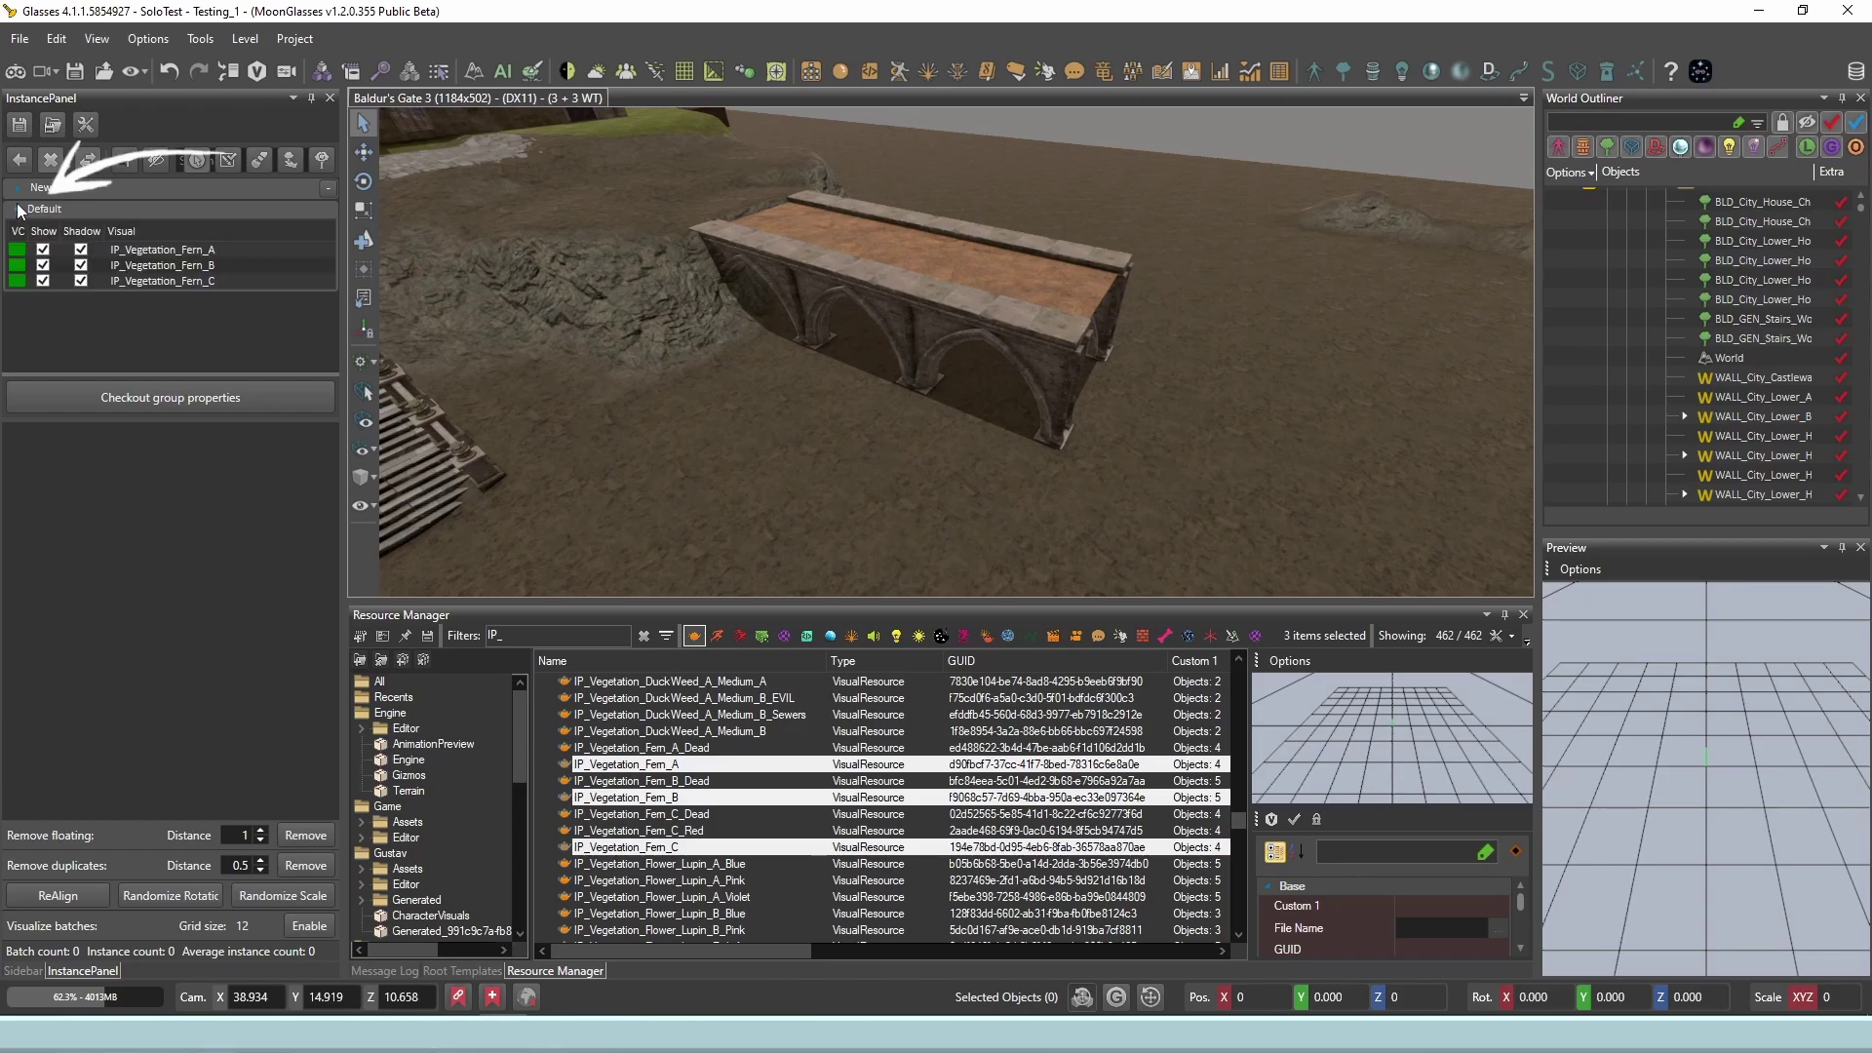
Move all three fern visuals from the Default folder to New Folder and expand New Folder.
{"action": "left_click", "coordinate": [140, 252]}
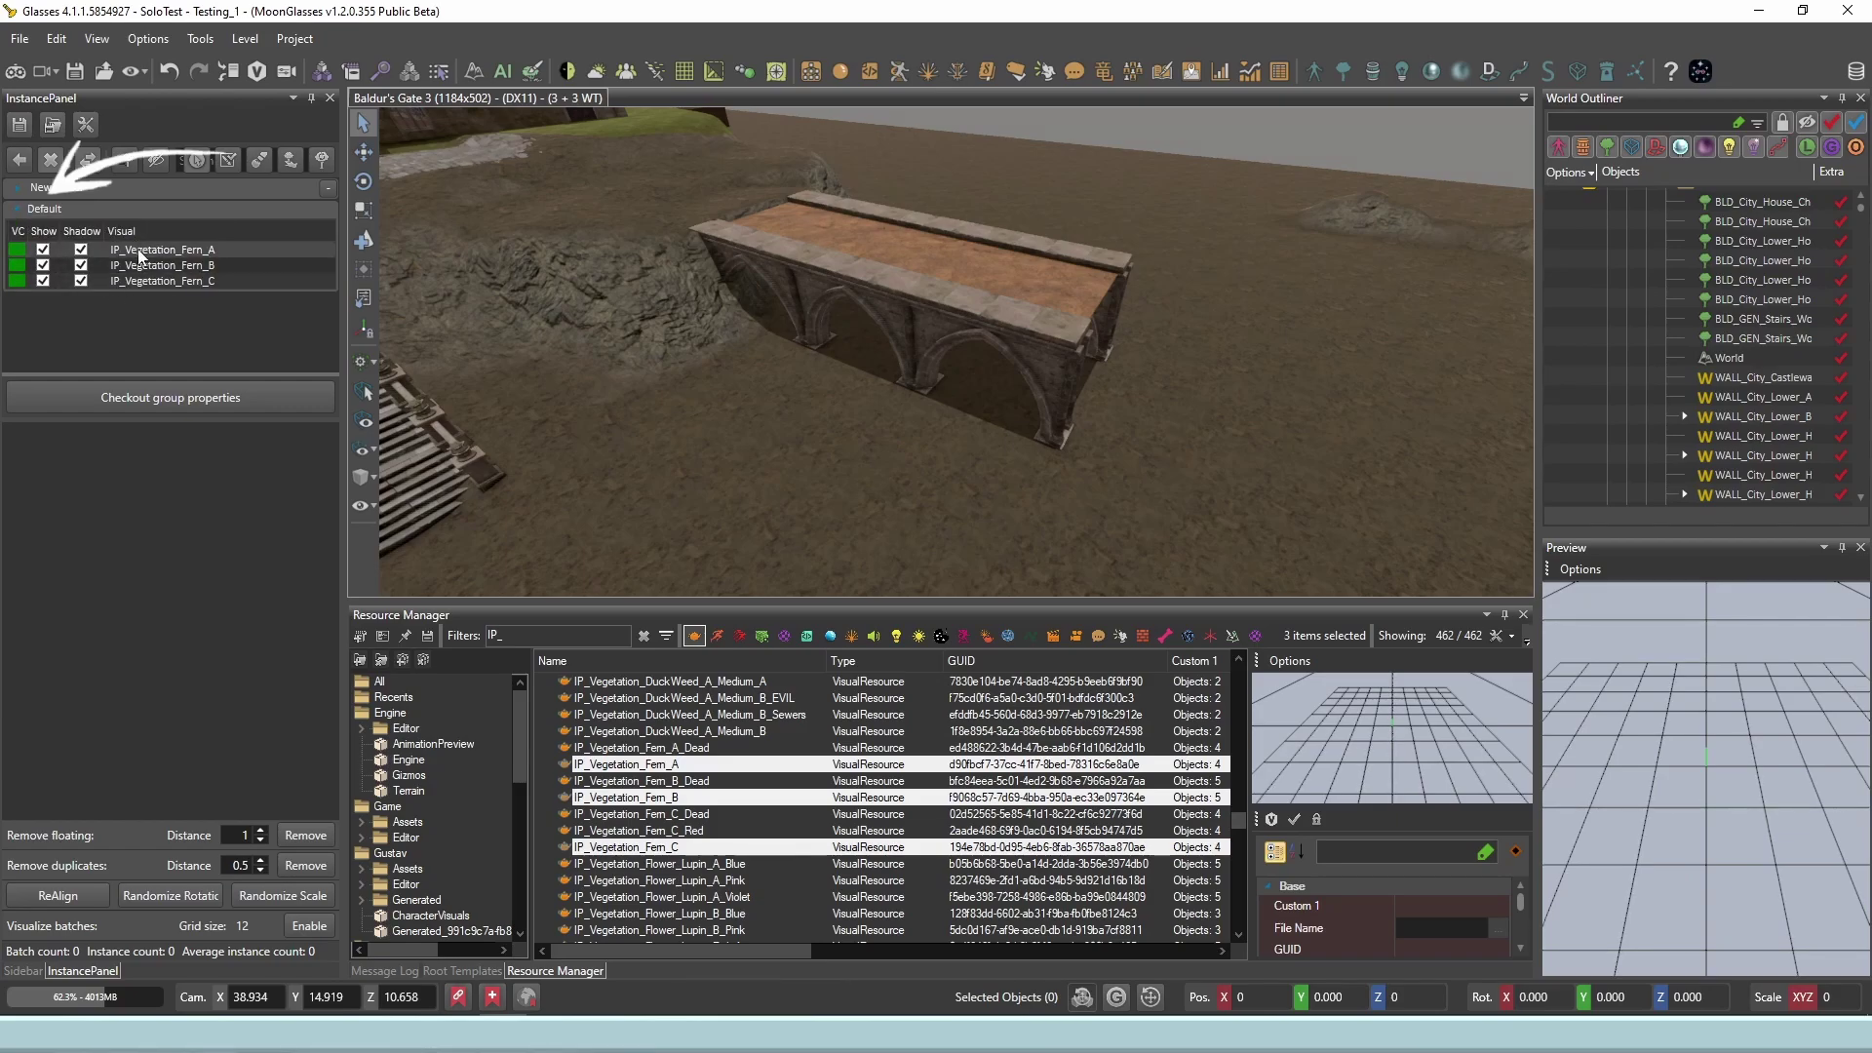
{"action": "left_click", "coordinate": [142, 281], "text": "shift"}
{"action": "right_click", "coordinate": [142, 277]}
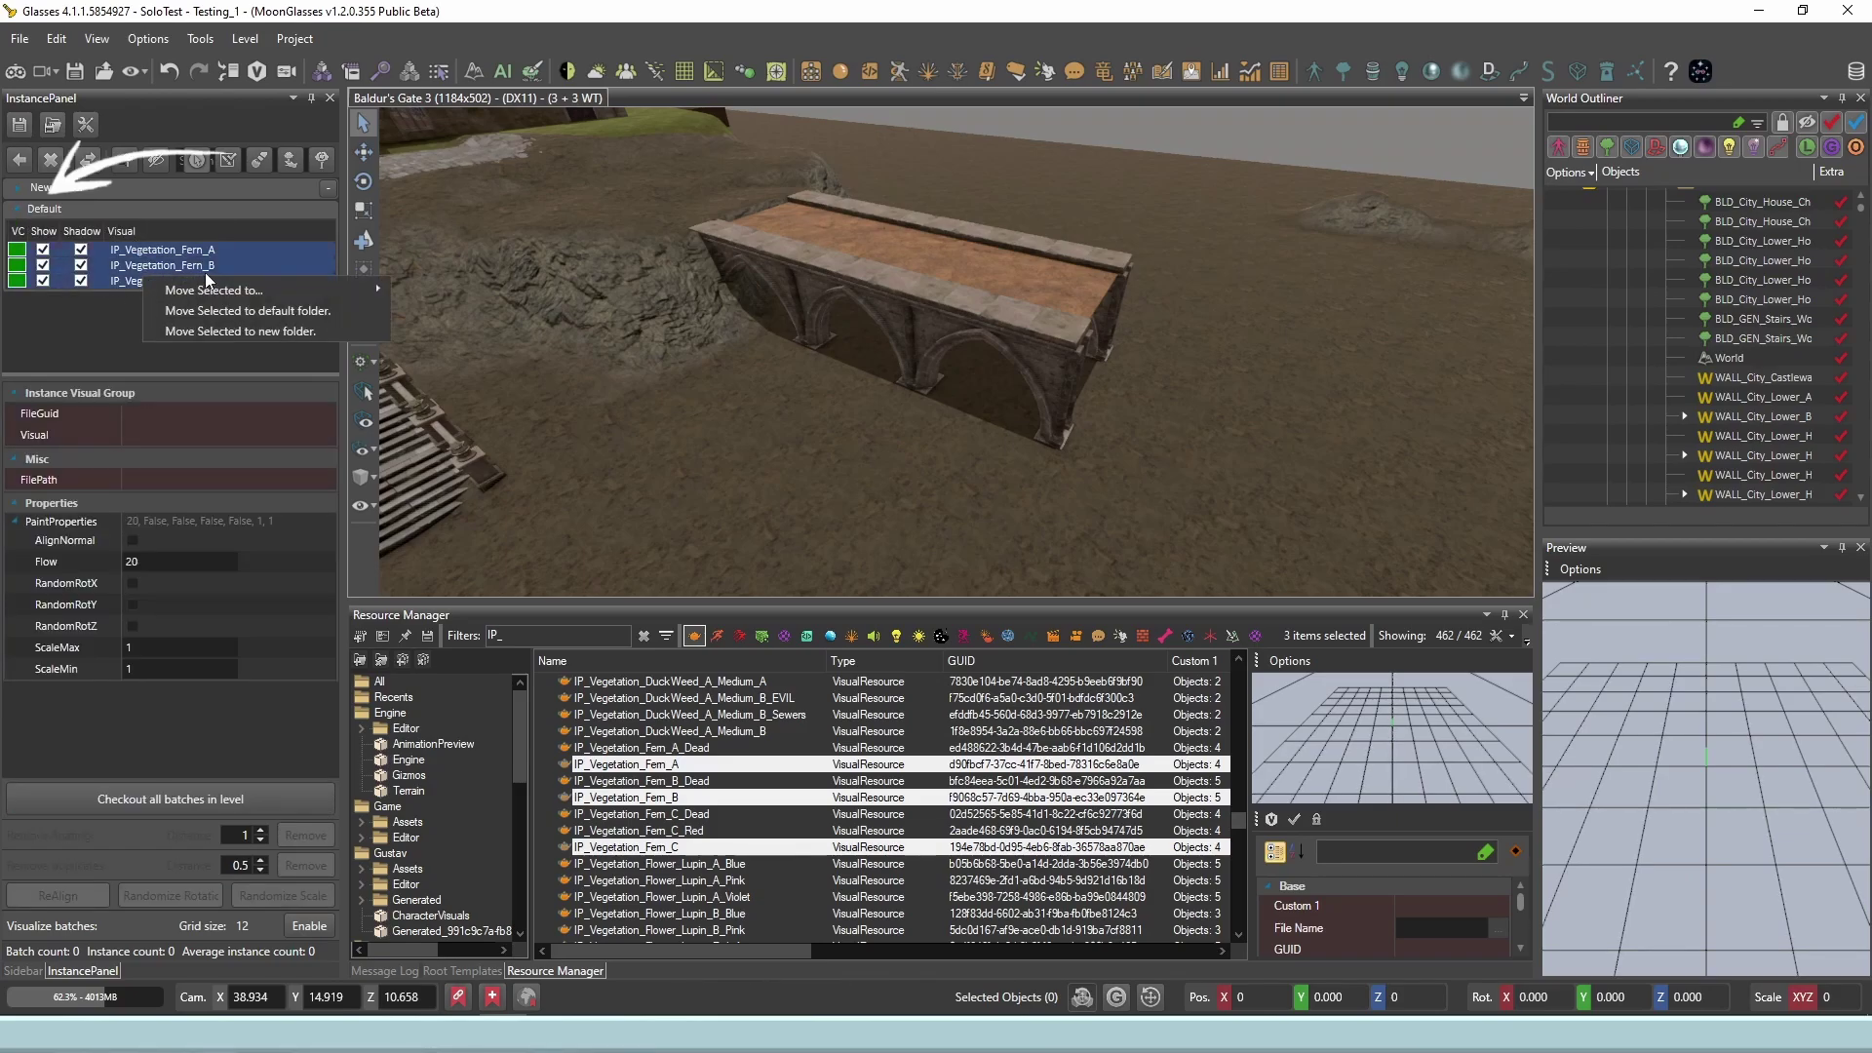
{"action": "left_click", "coordinate": [412, 290]}
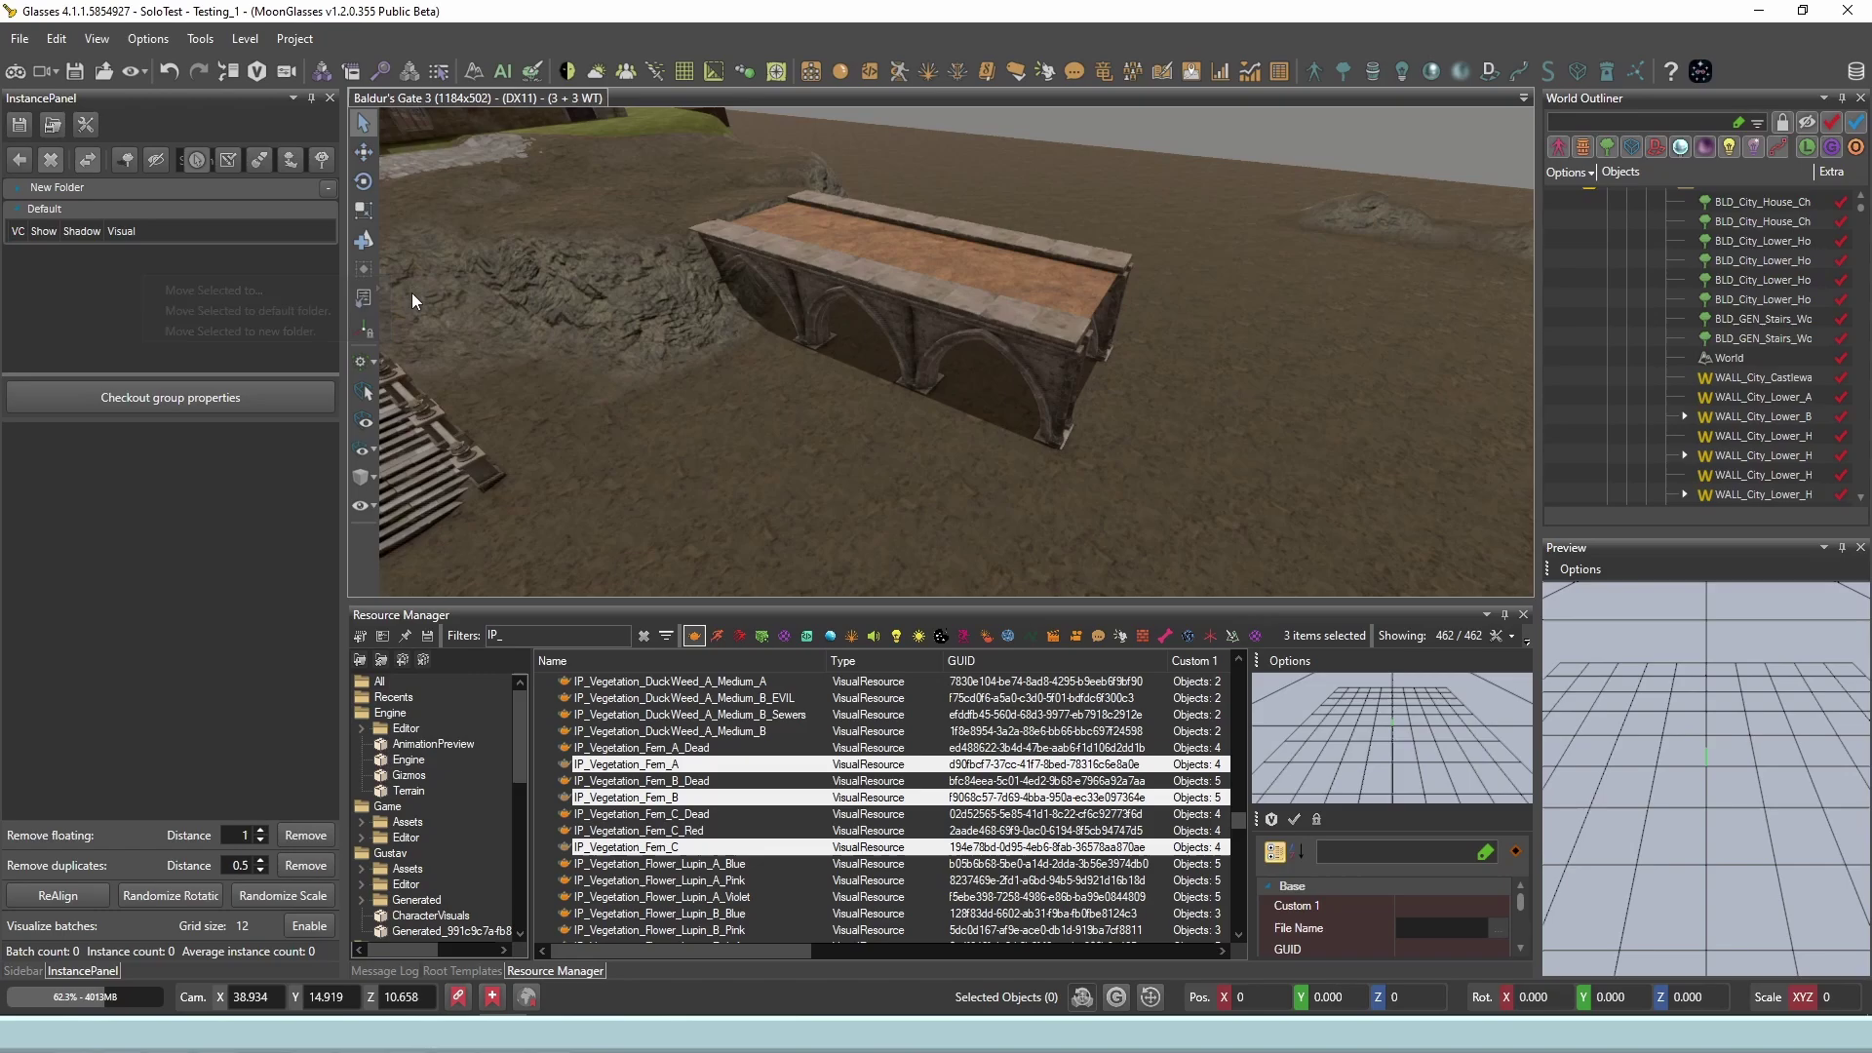
{"action": "left_click", "coordinate": [21, 188]}
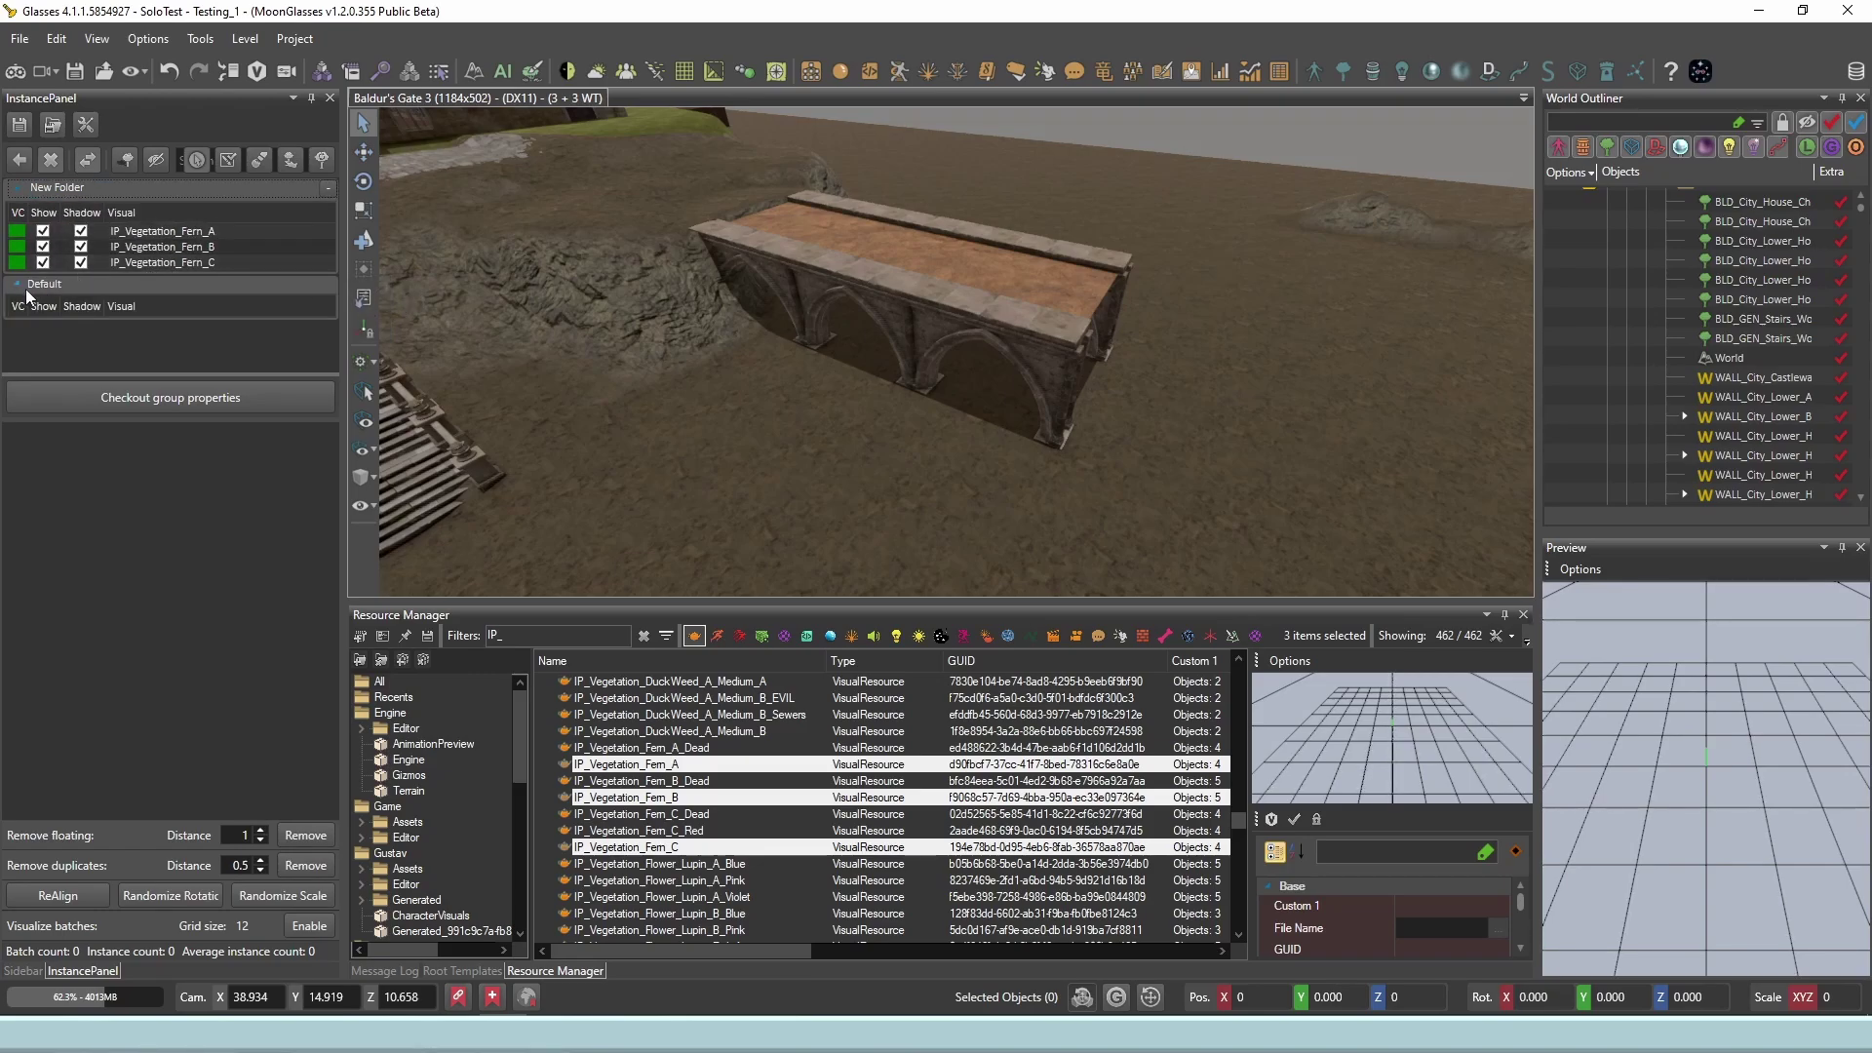
Remove IP_Vegetation_Fern_B and IP_Vegetation_Fern_C from New Folder in the instance list.
{"action": "left_click", "coordinate": [195, 261]}
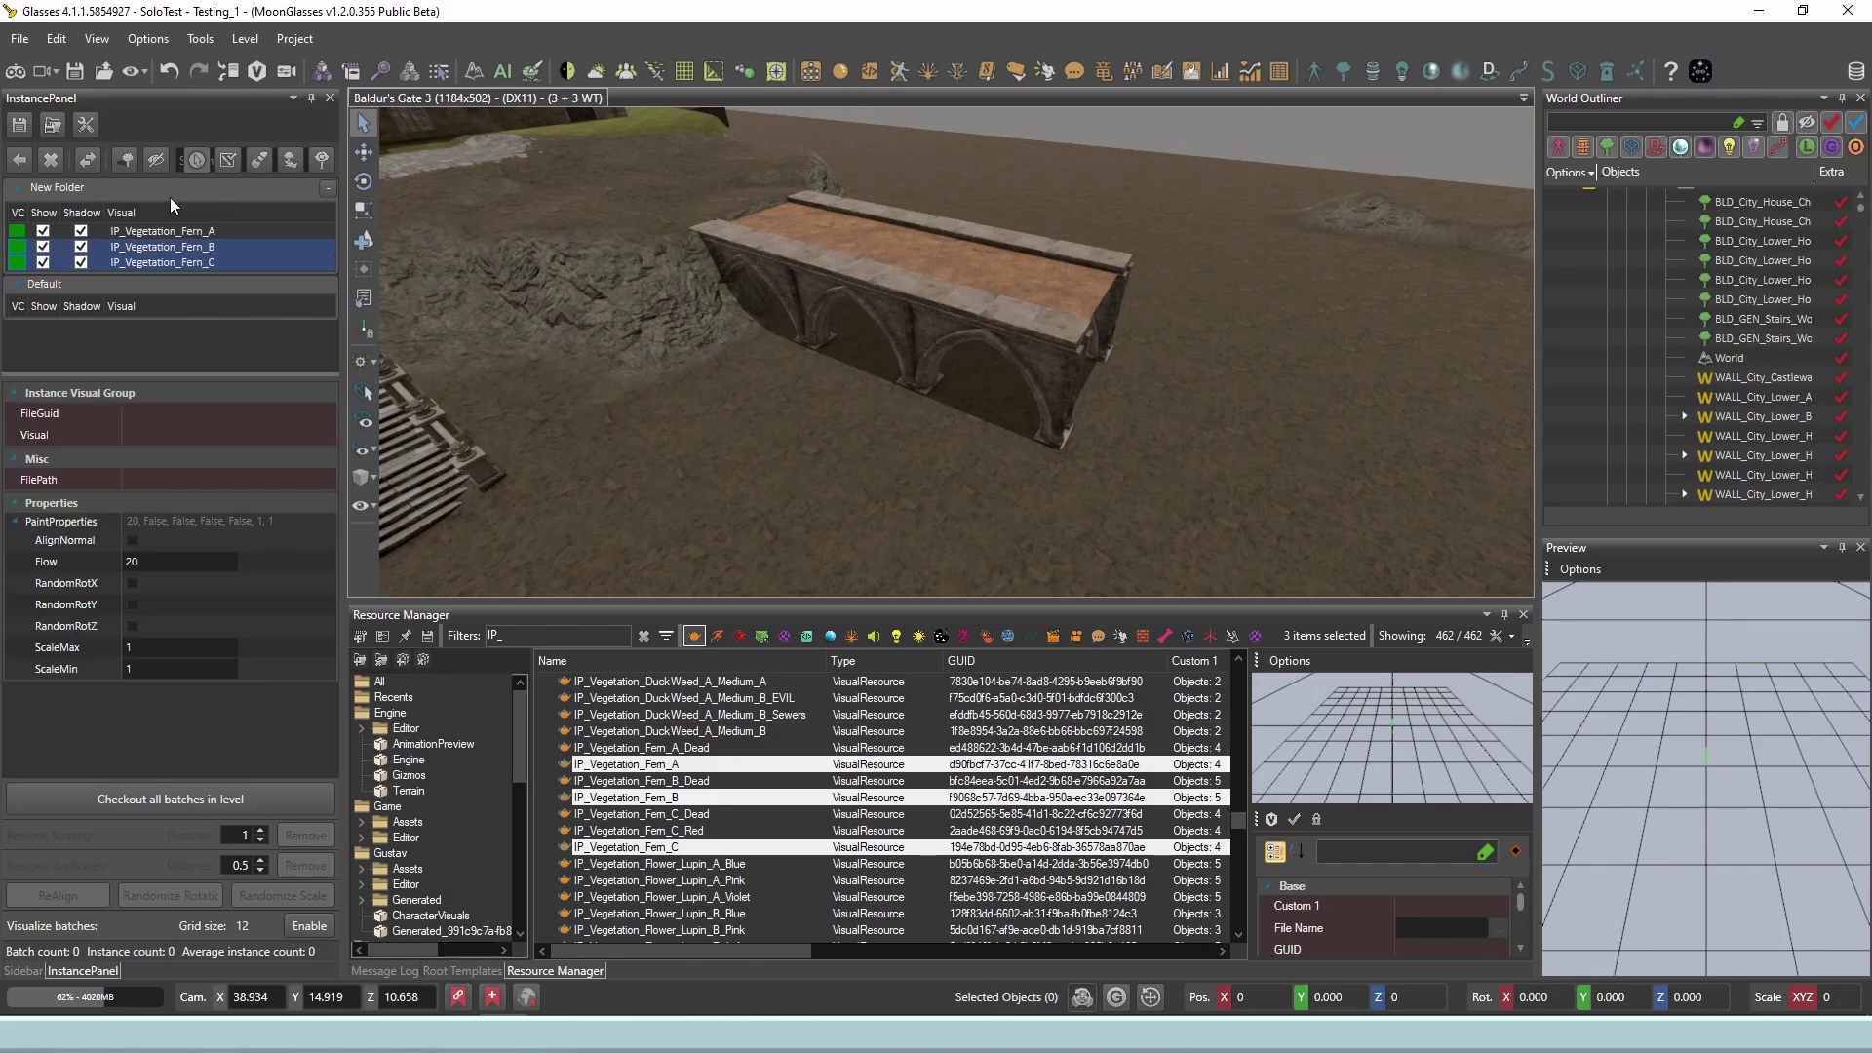
{"action": "left_click", "coordinate": [50, 159]}
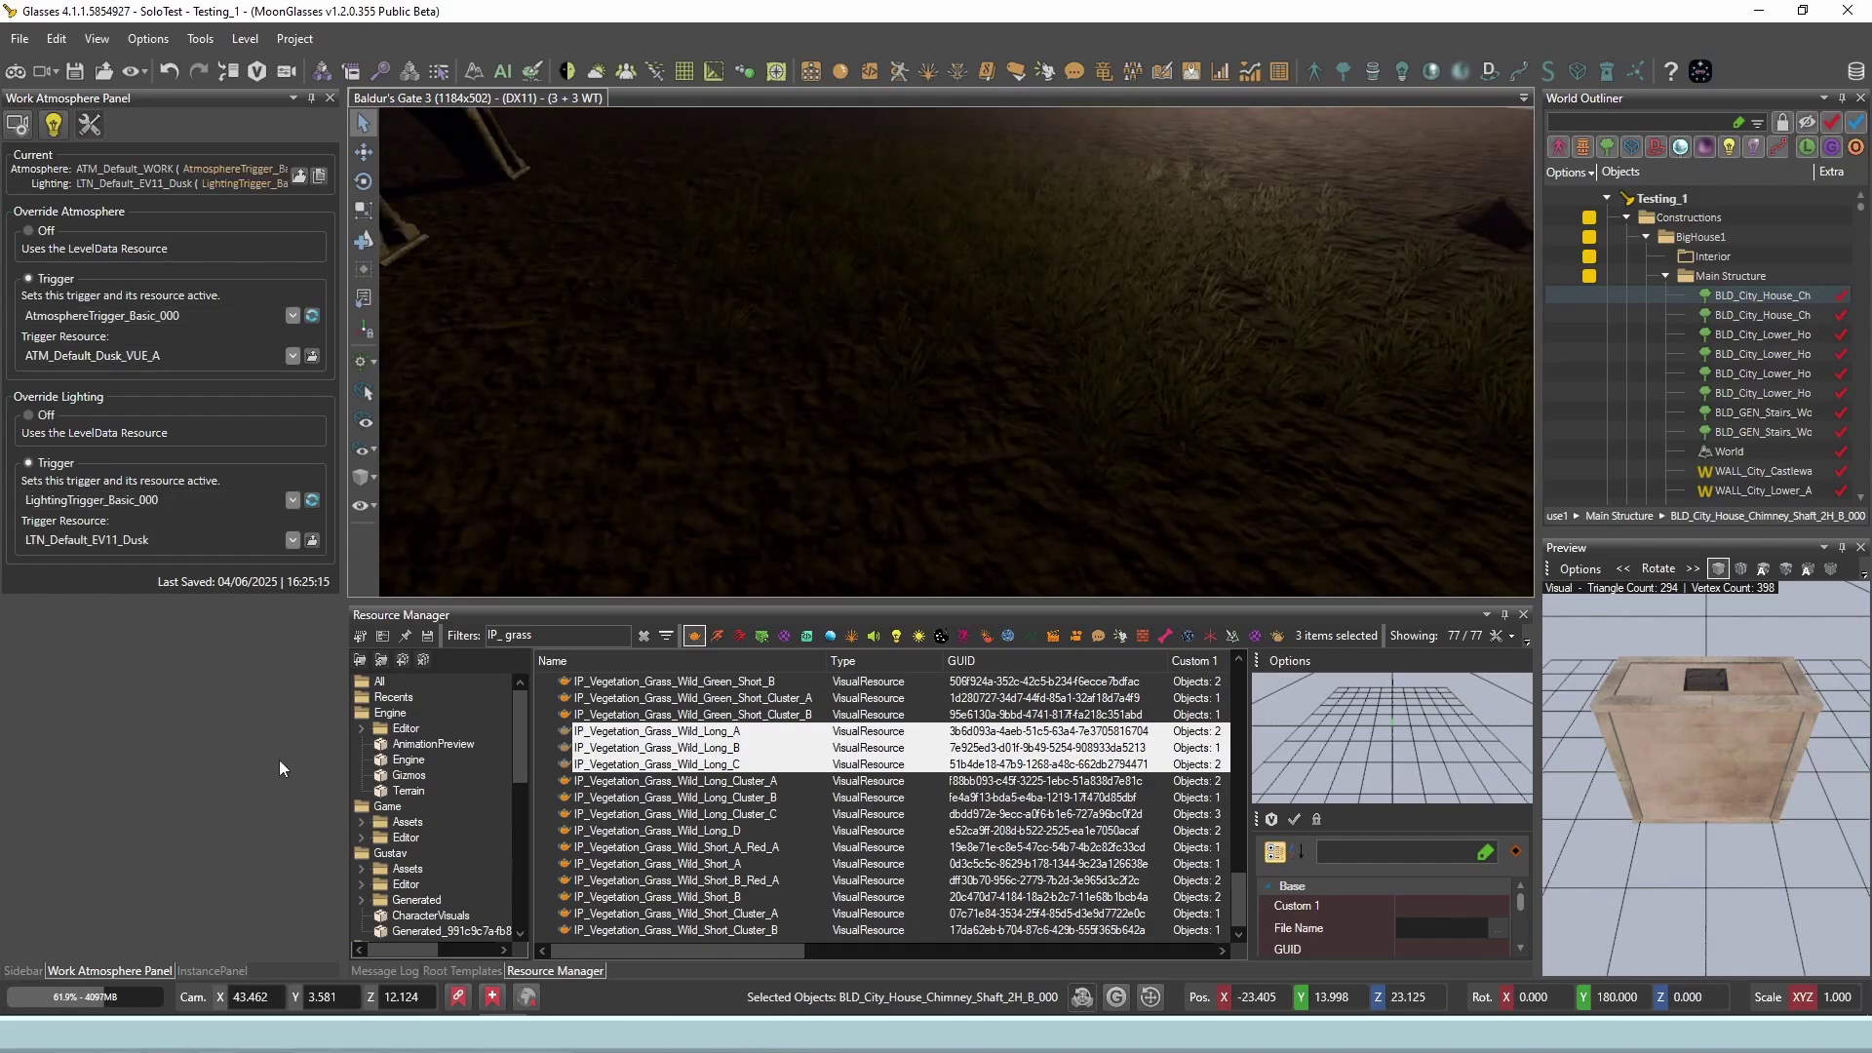
Open the instance panel and paint the three selected IP_Vegetation_Grass_Wild_Long visuals onto the bare ground with a brush radius of 5.0.
{"action": "left_click", "coordinate": [225, 971]}
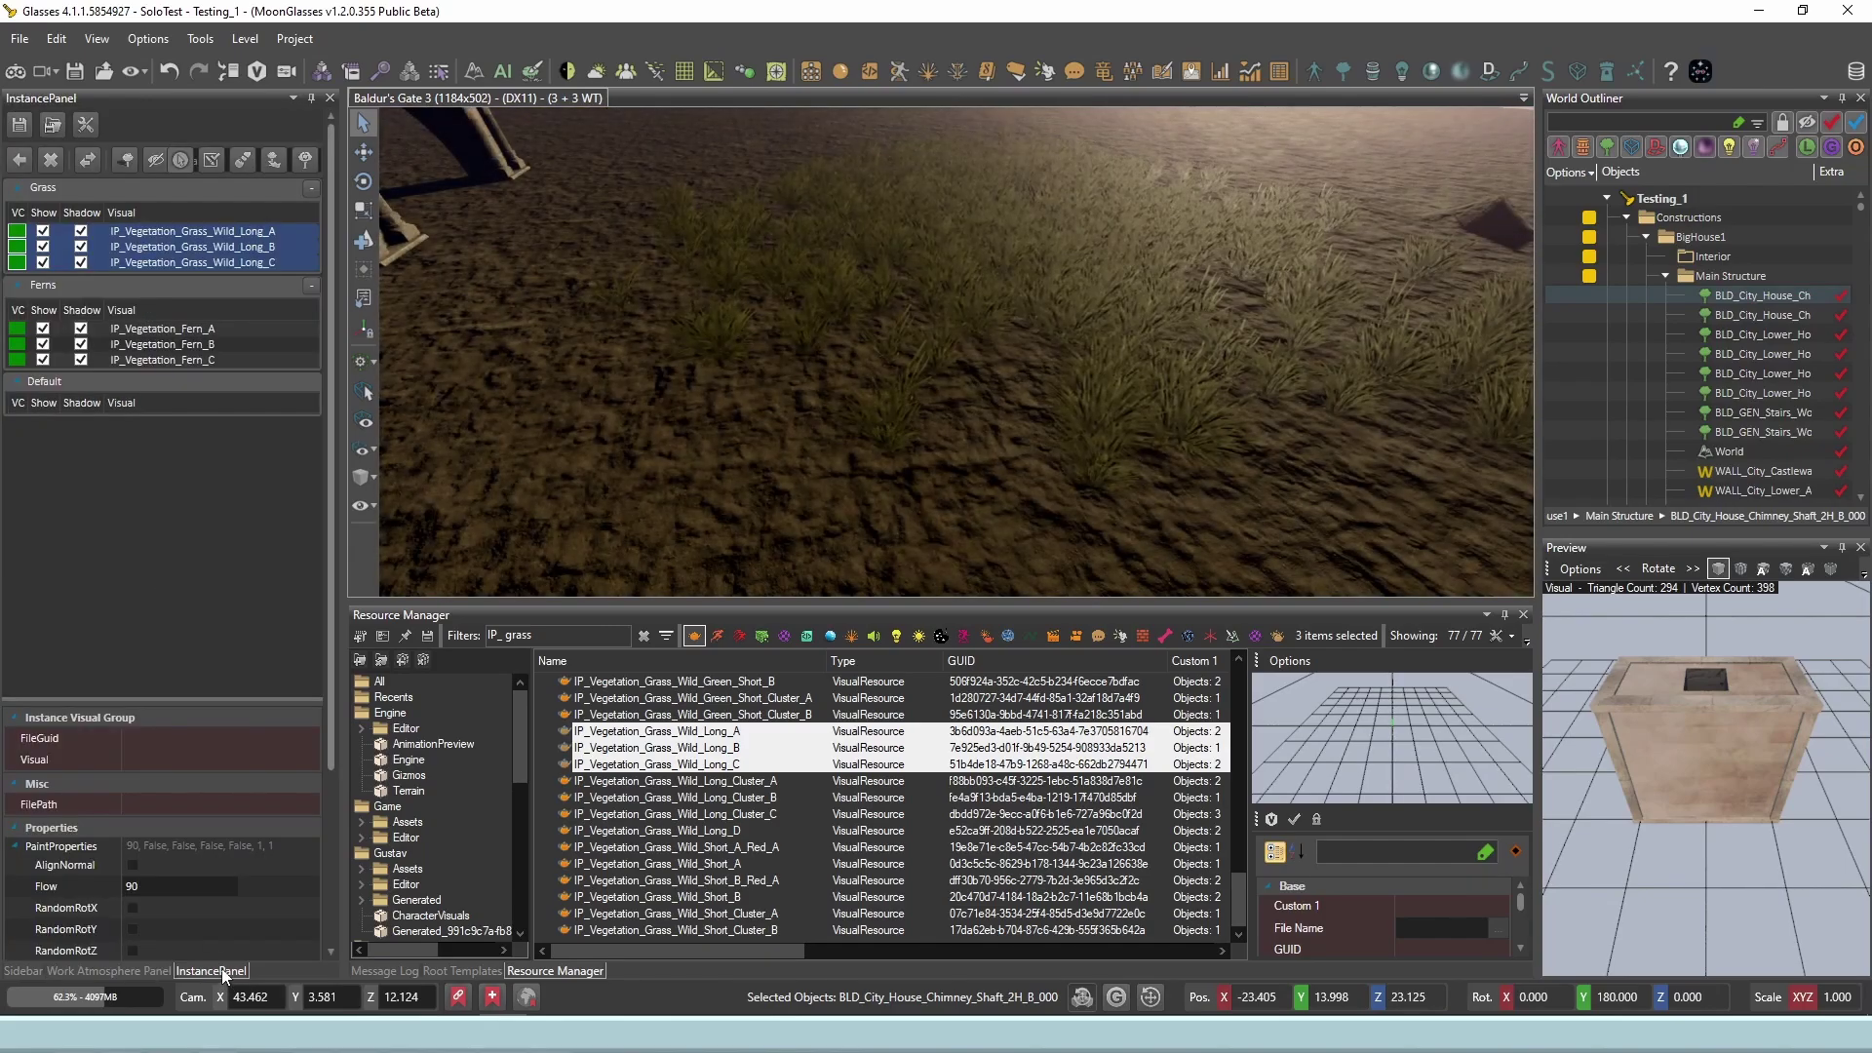
{"action": "left_click", "coordinate": [119, 160]}
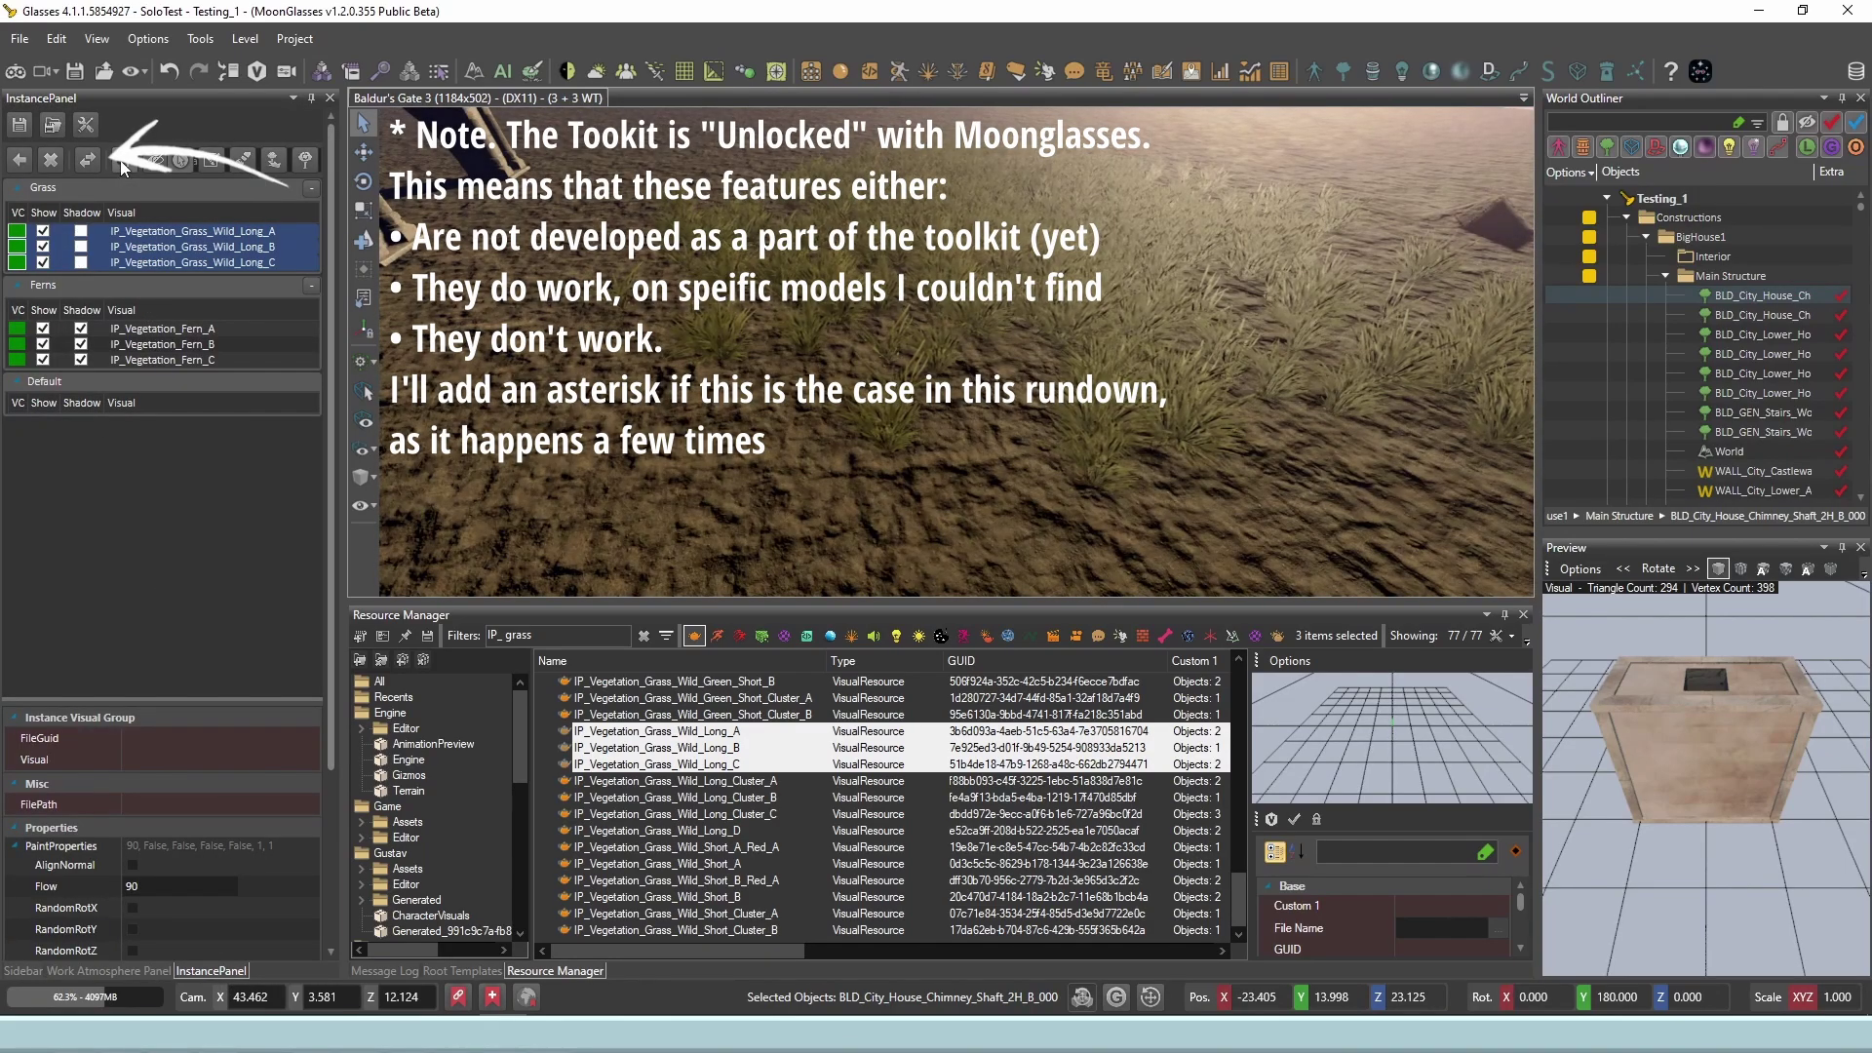
{"action": "left_click", "coordinate": [121, 164]}
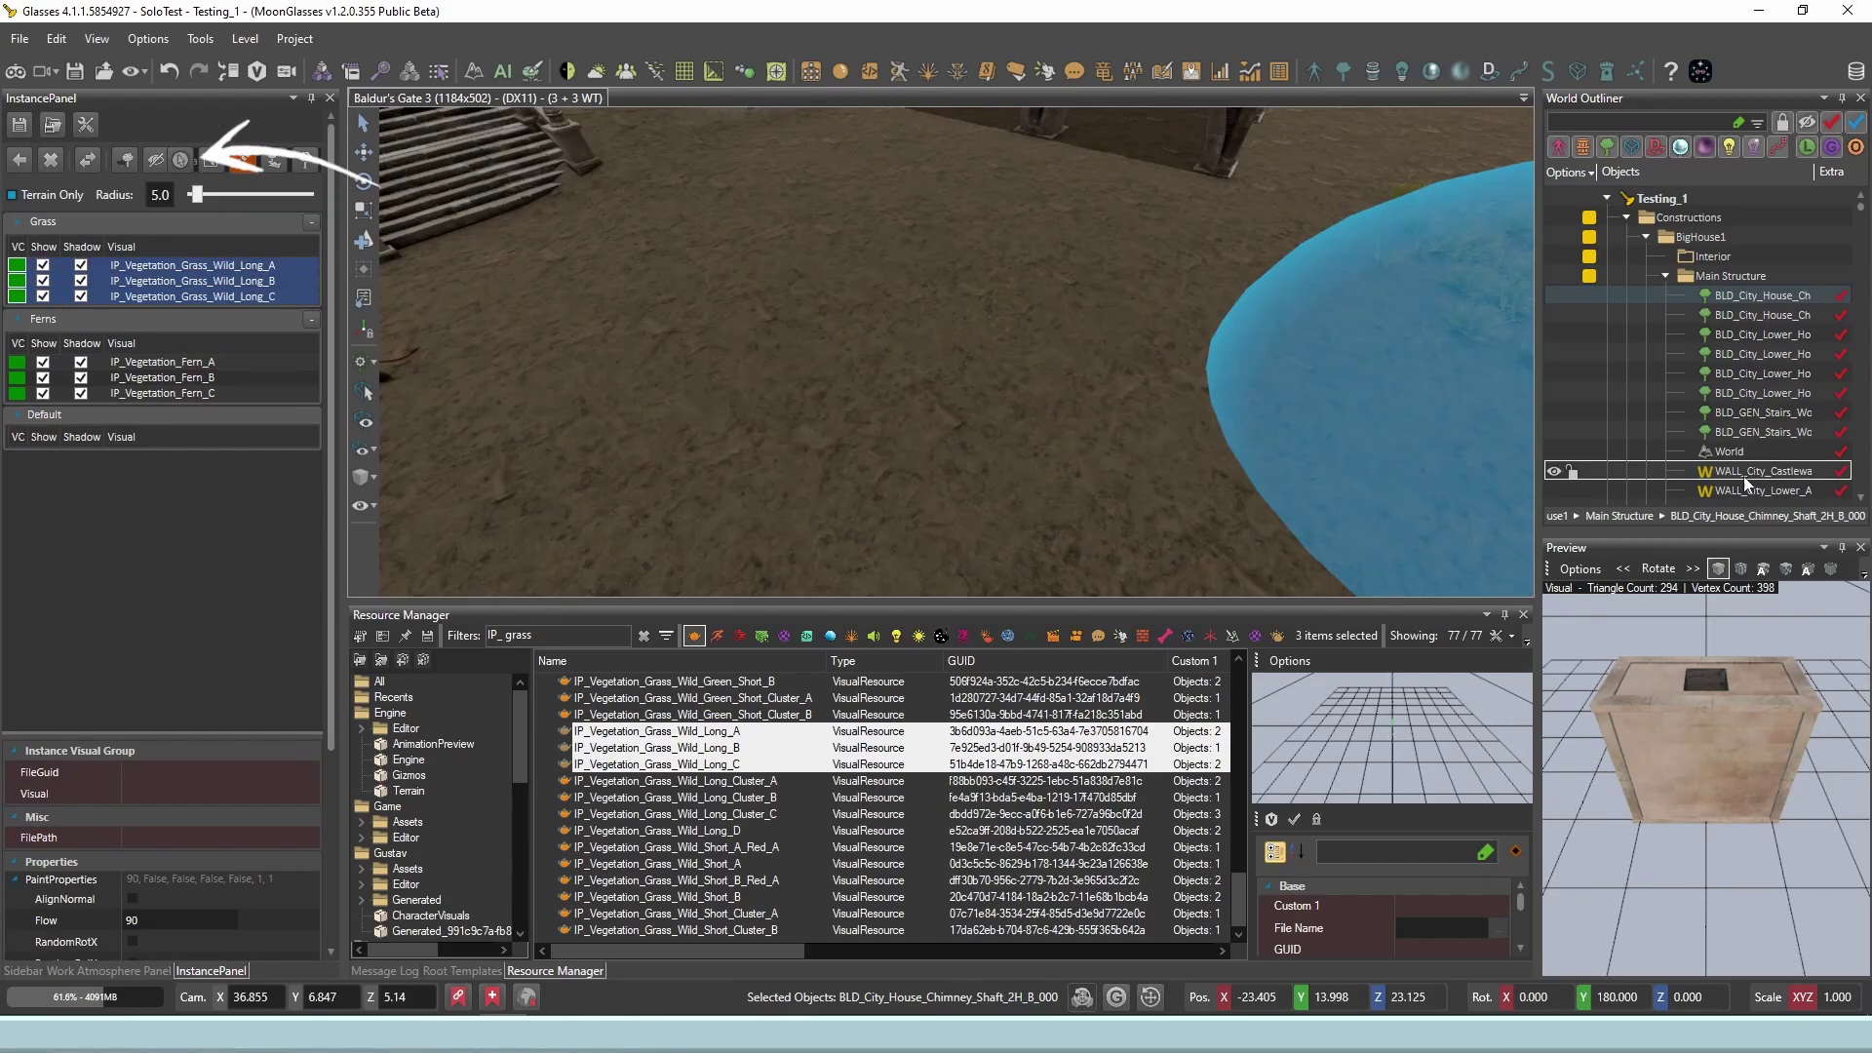
{"action": "mouse_move", "coordinate": [1220, 362]}
{"action": "left_mouse_down"}
{"action": "mouse_move", "coordinate": [1174, 314]}
{"action": "mouse_move", "coordinate": [1218, 347]}
{"action": "left_mouse_up"}
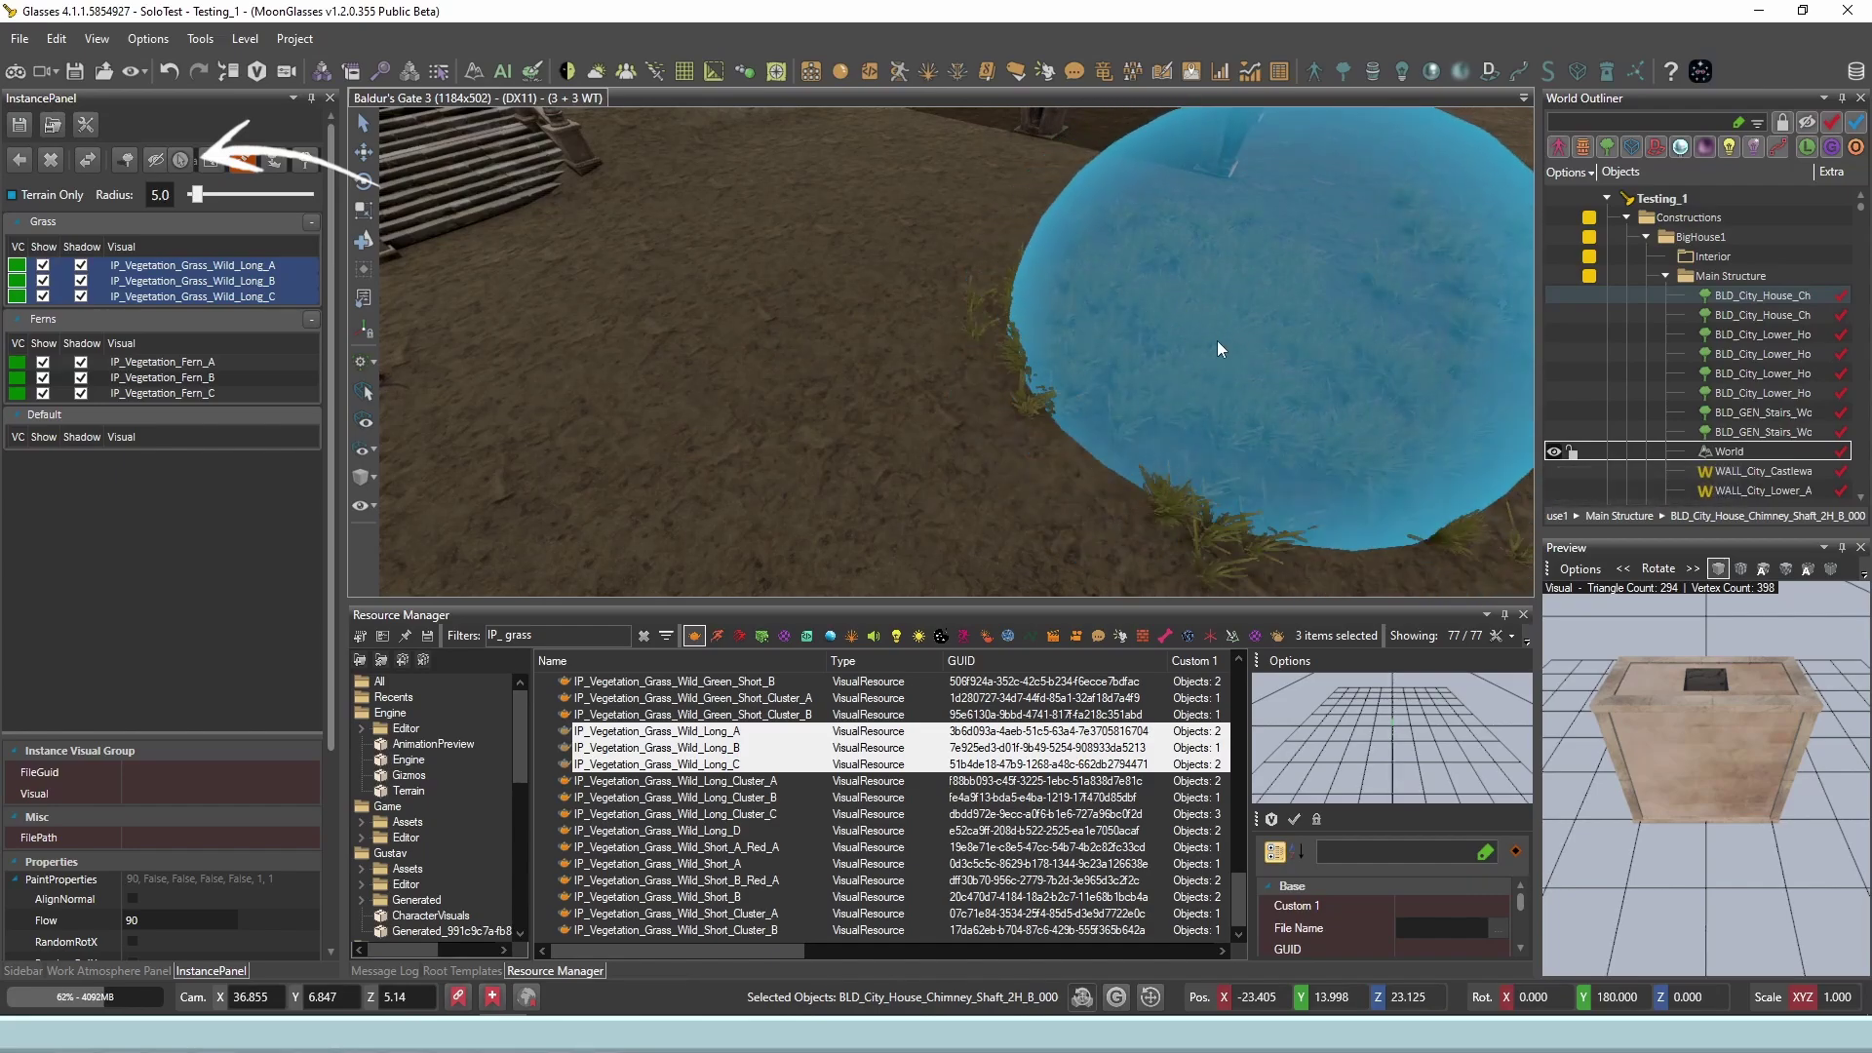
Try the instance selection brush on the ground and toggle the box volume tool over the terrain beside the bridge.
{"action": "left_click", "coordinate": [180, 160]}
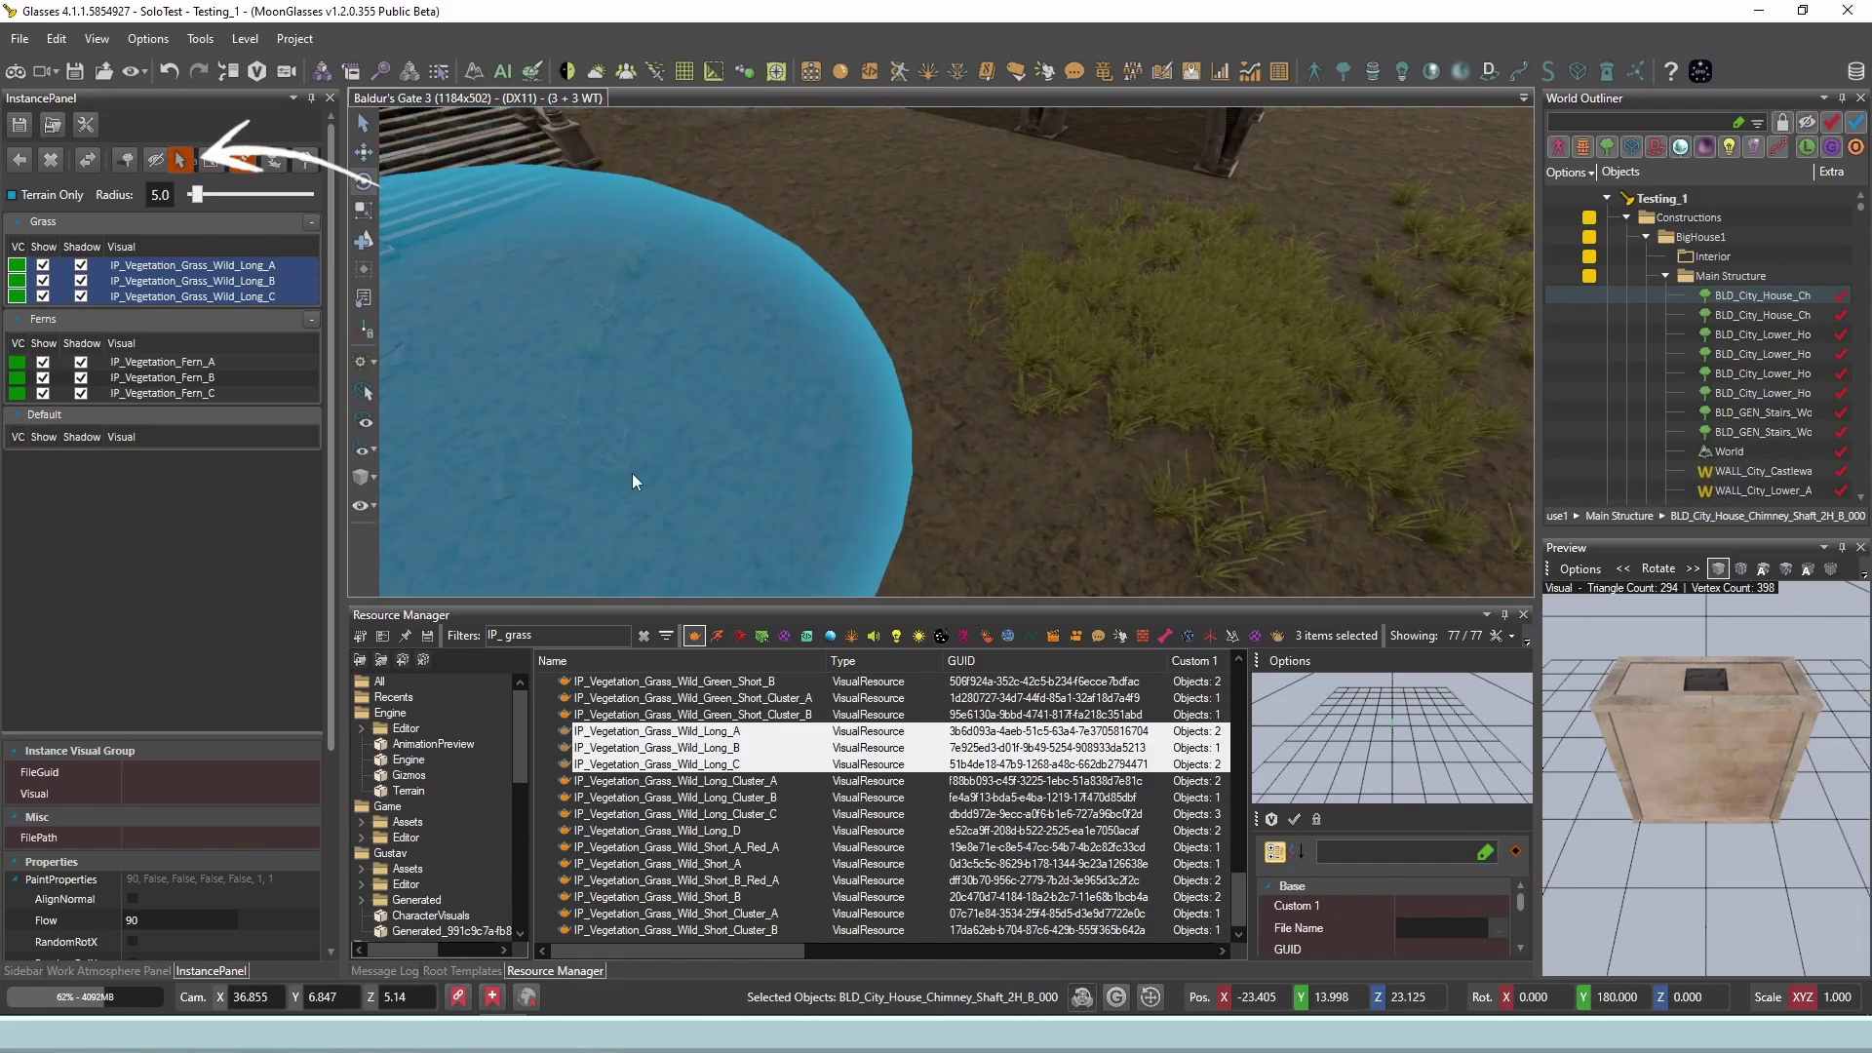
{"action": "scroll", "coordinate": [749, 407], "scroll_direction": "down", "scroll_amount": 10}
{"action": "key", "text": "Escape"}
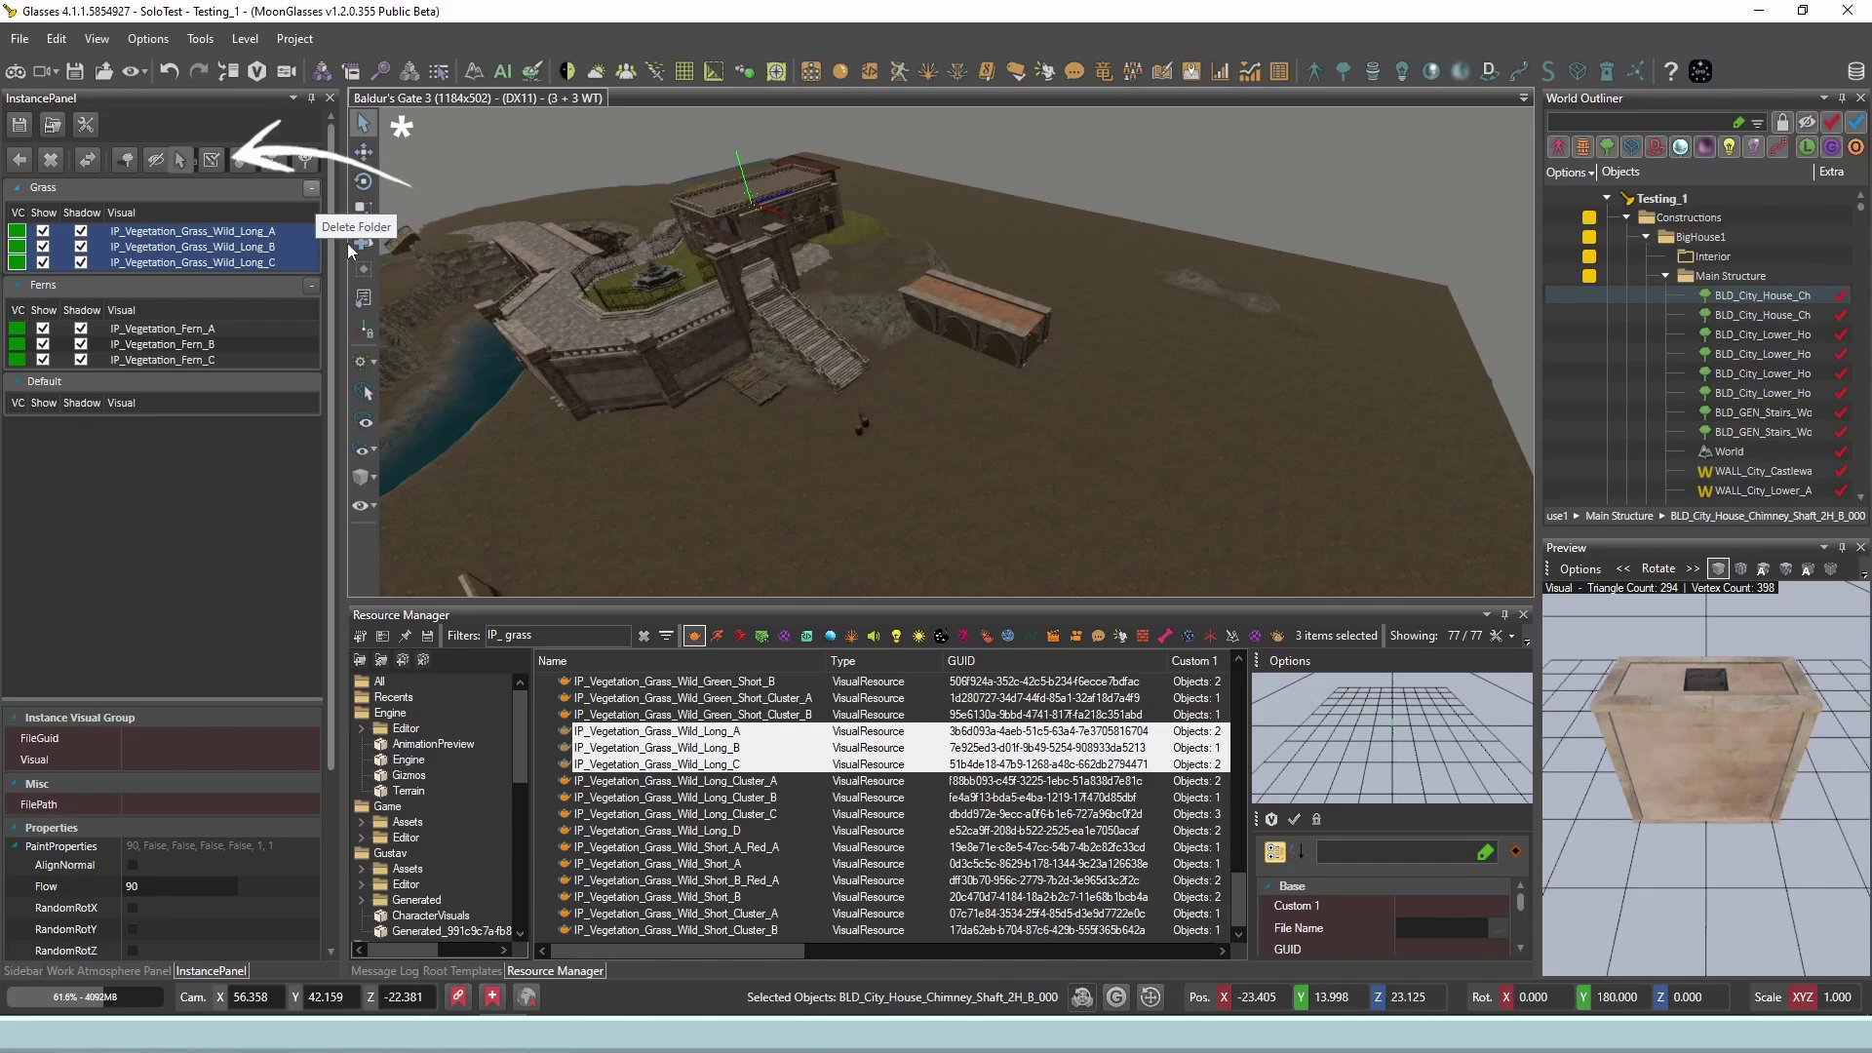
{"action": "left_click", "coordinate": [211, 160]}
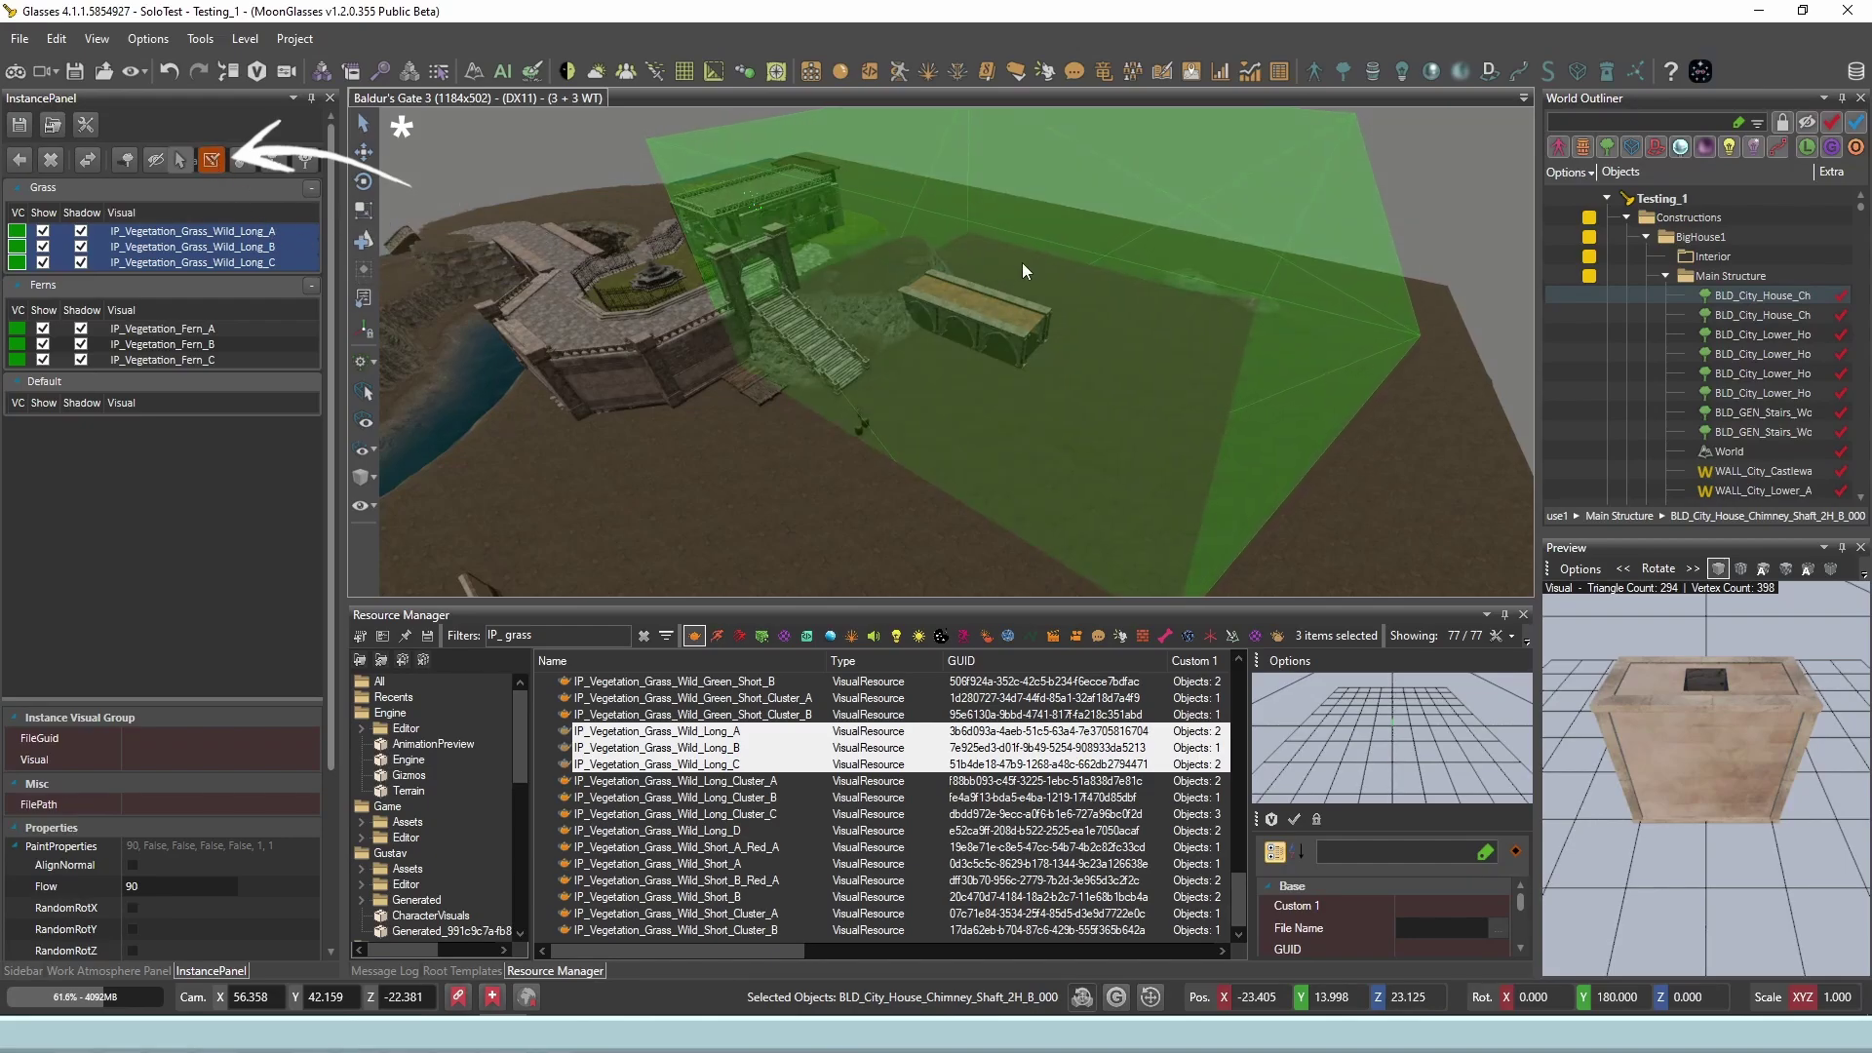
{"action": "left_click", "coordinate": [363, 124]}
{"action": "left_click", "coordinate": [218, 163]}
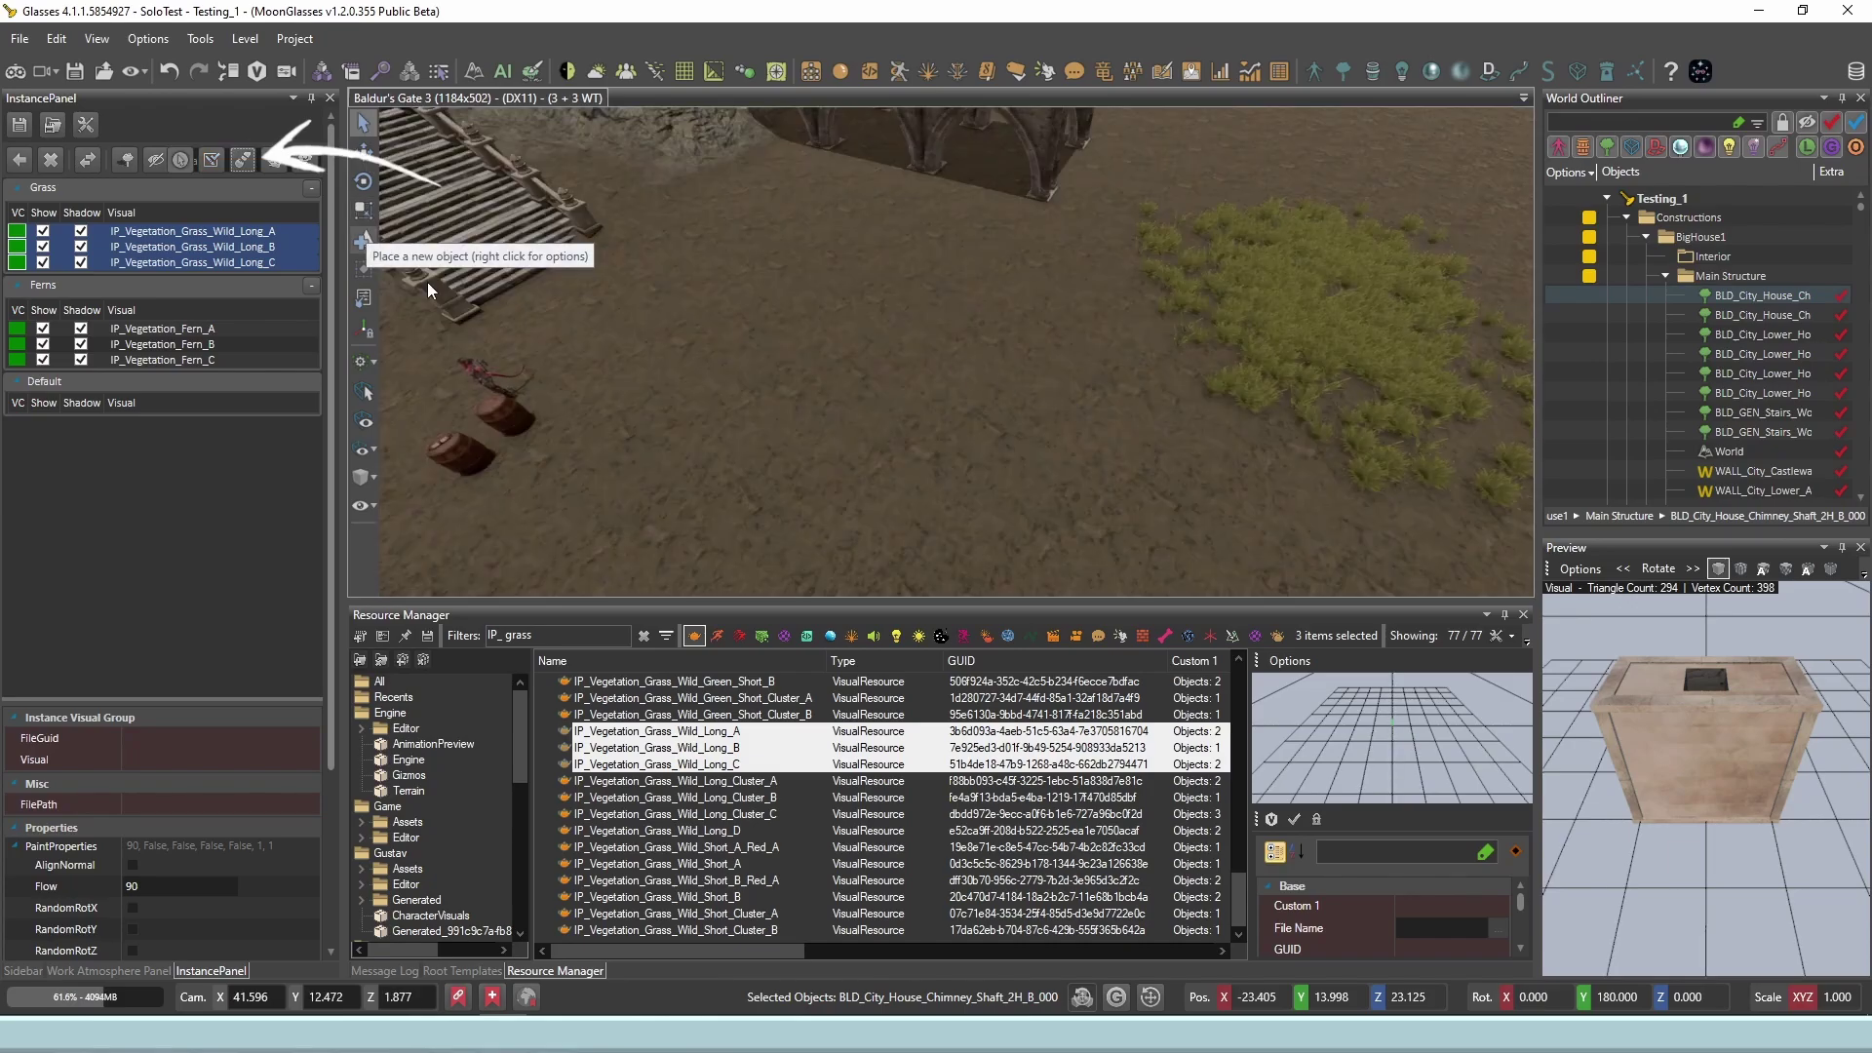
Paint long wild grass on the open ground, try Align Instances, and sweep the remaining instance brush across the grass patch.
{"action": "left_click", "coordinate": [243, 159]}
{"action": "mouse_move", "coordinate": [1125, 368]}
{"action": "left_mouse_down"}
{"action": "mouse_move", "coordinate": [871, 380]}
{"action": "mouse_move", "coordinate": [923, 259]}
{"action": "mouse_move", "coordinate": [1015, 449]}
{"action": "mouse_move", "coordinate": [1002, 407]}
{"action": "mouse_move", "coordinate": [893, 331]}
{"action": "mouse_move", "coordinate": [1207, 288]}
{"action": "mouse_move", "coordinate": [1145, 232]}
{"action": "left_mouse_up"}
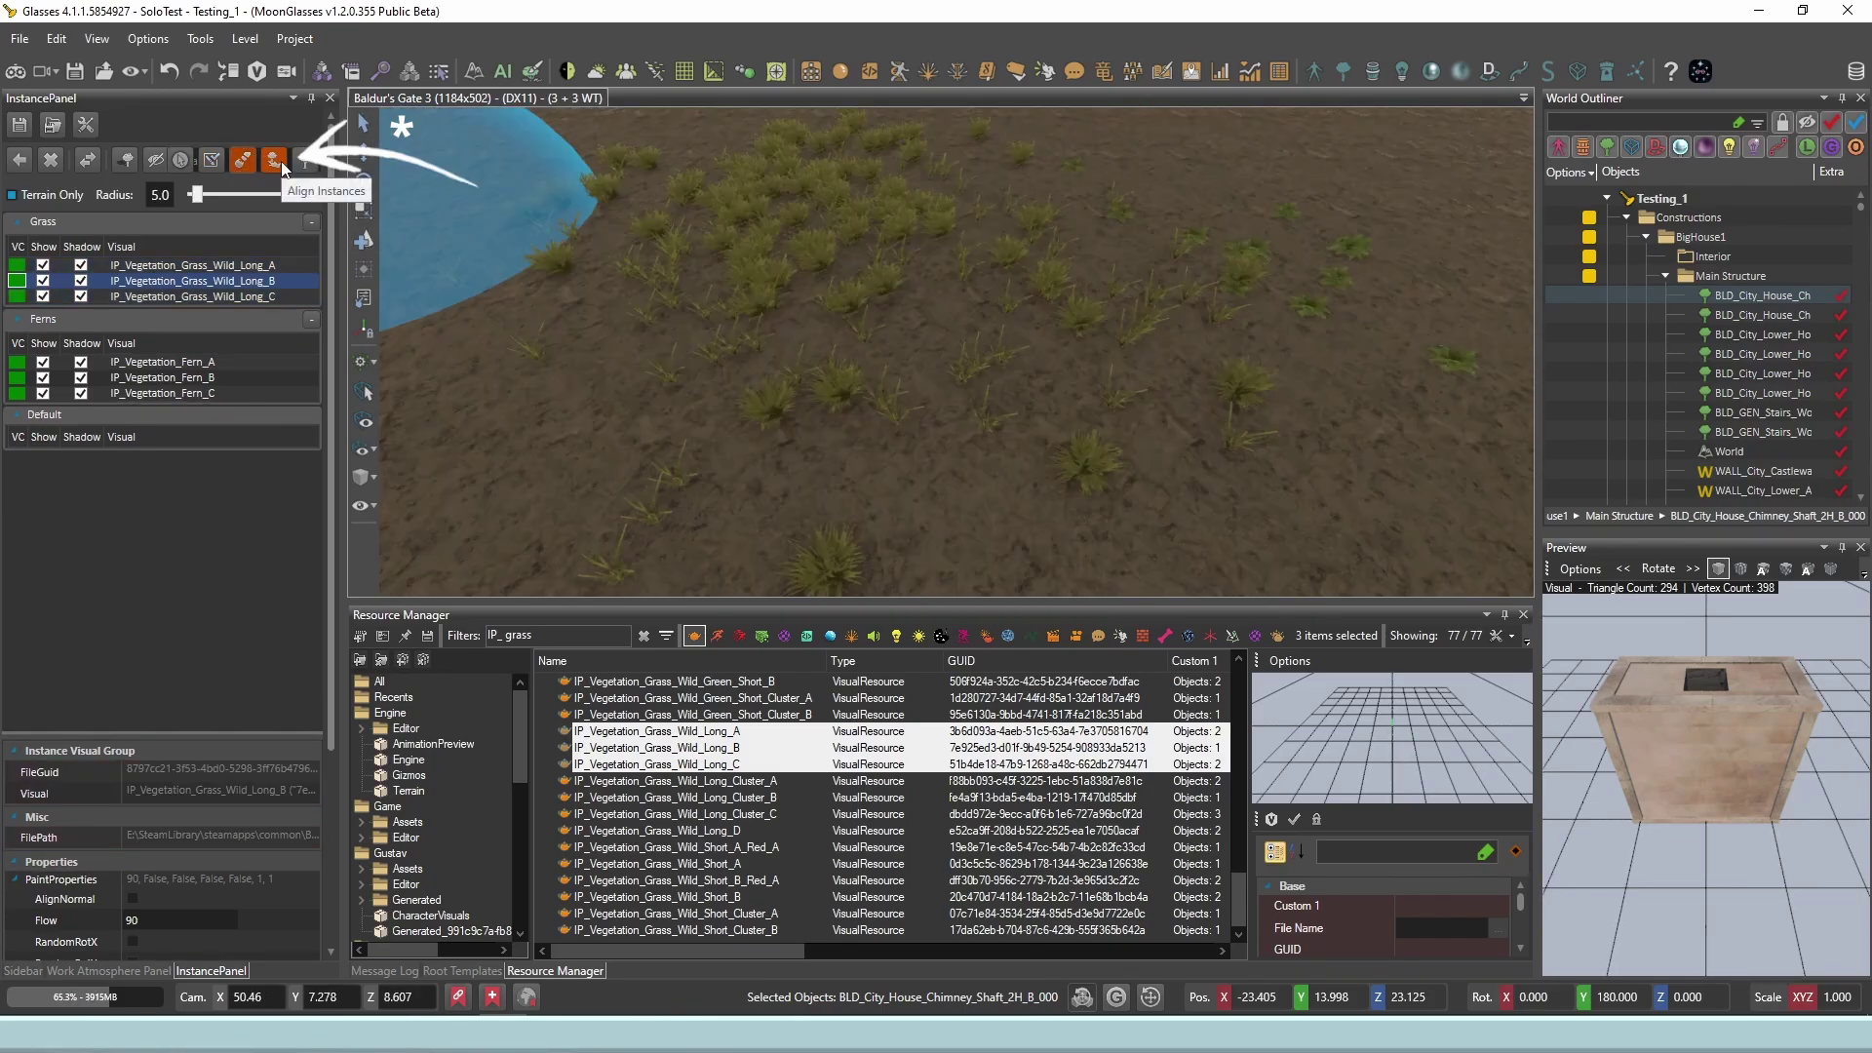
{"action": "left_click", "coordinate": [275, 160]}
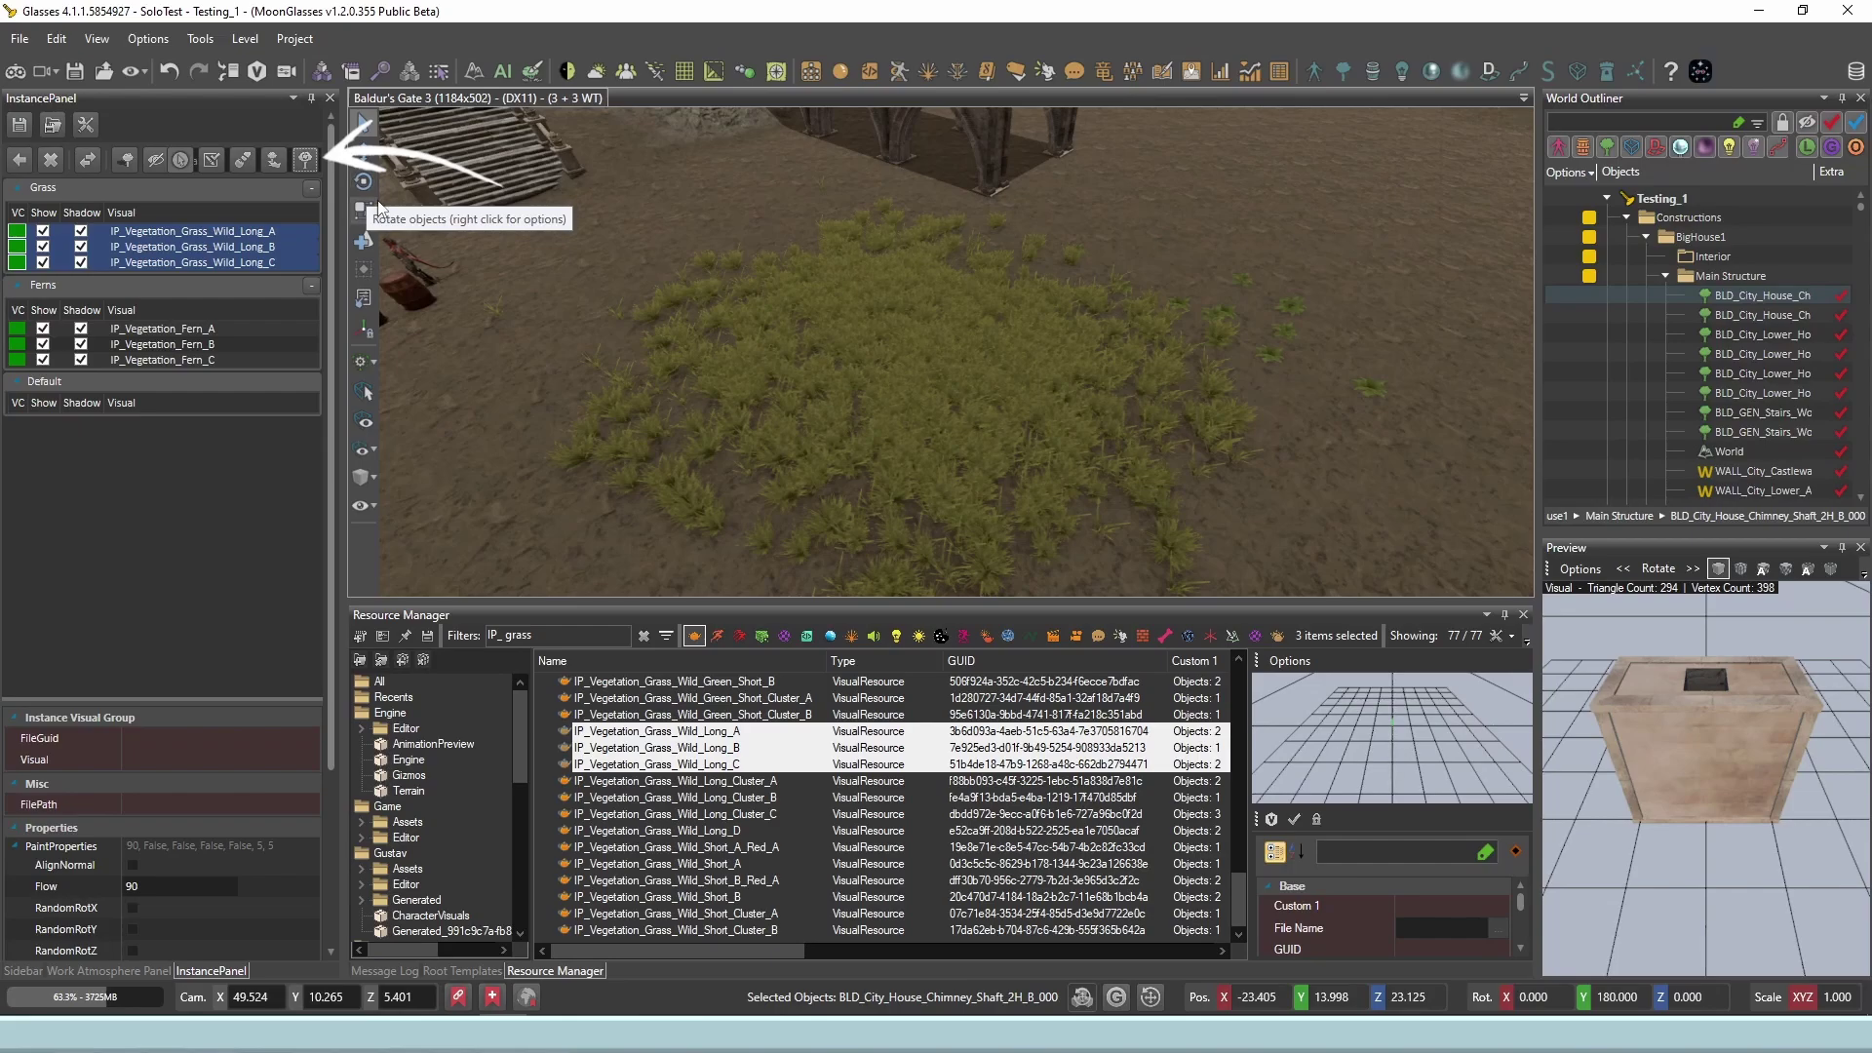
{"action": "left_click", "coordinate": [302, 164]}
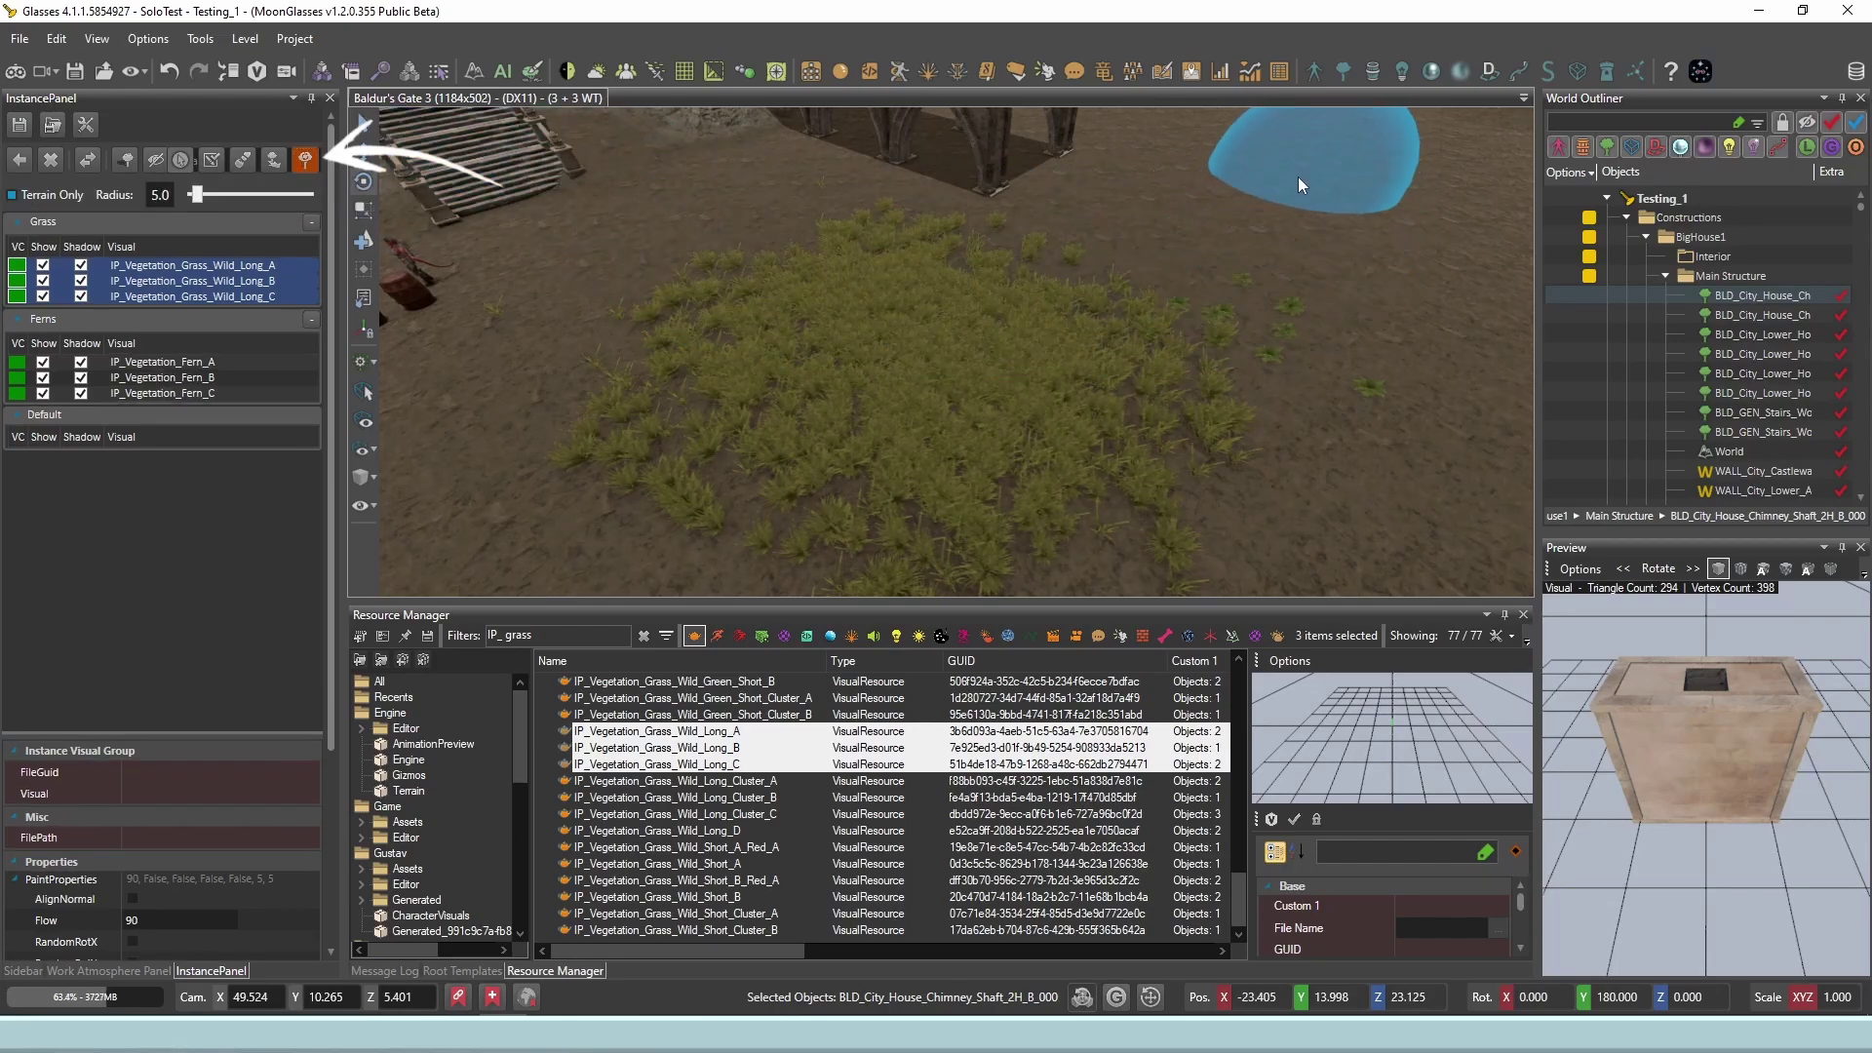
{"action": "mouse_move", "coordinate": [1238, 263]}
{"action": "left_mouse_down"}
{"action": "mouse_move", "coordinate": [1120, 349]}
{"action": "mouse_move", "coordinate": [909, 421]}
{"action": "mouse_move", "coordinate": [628, 419]}
{"action": "mouse_move", "coordinate": [511, 320]}
{"action": "left_mouse_up"}
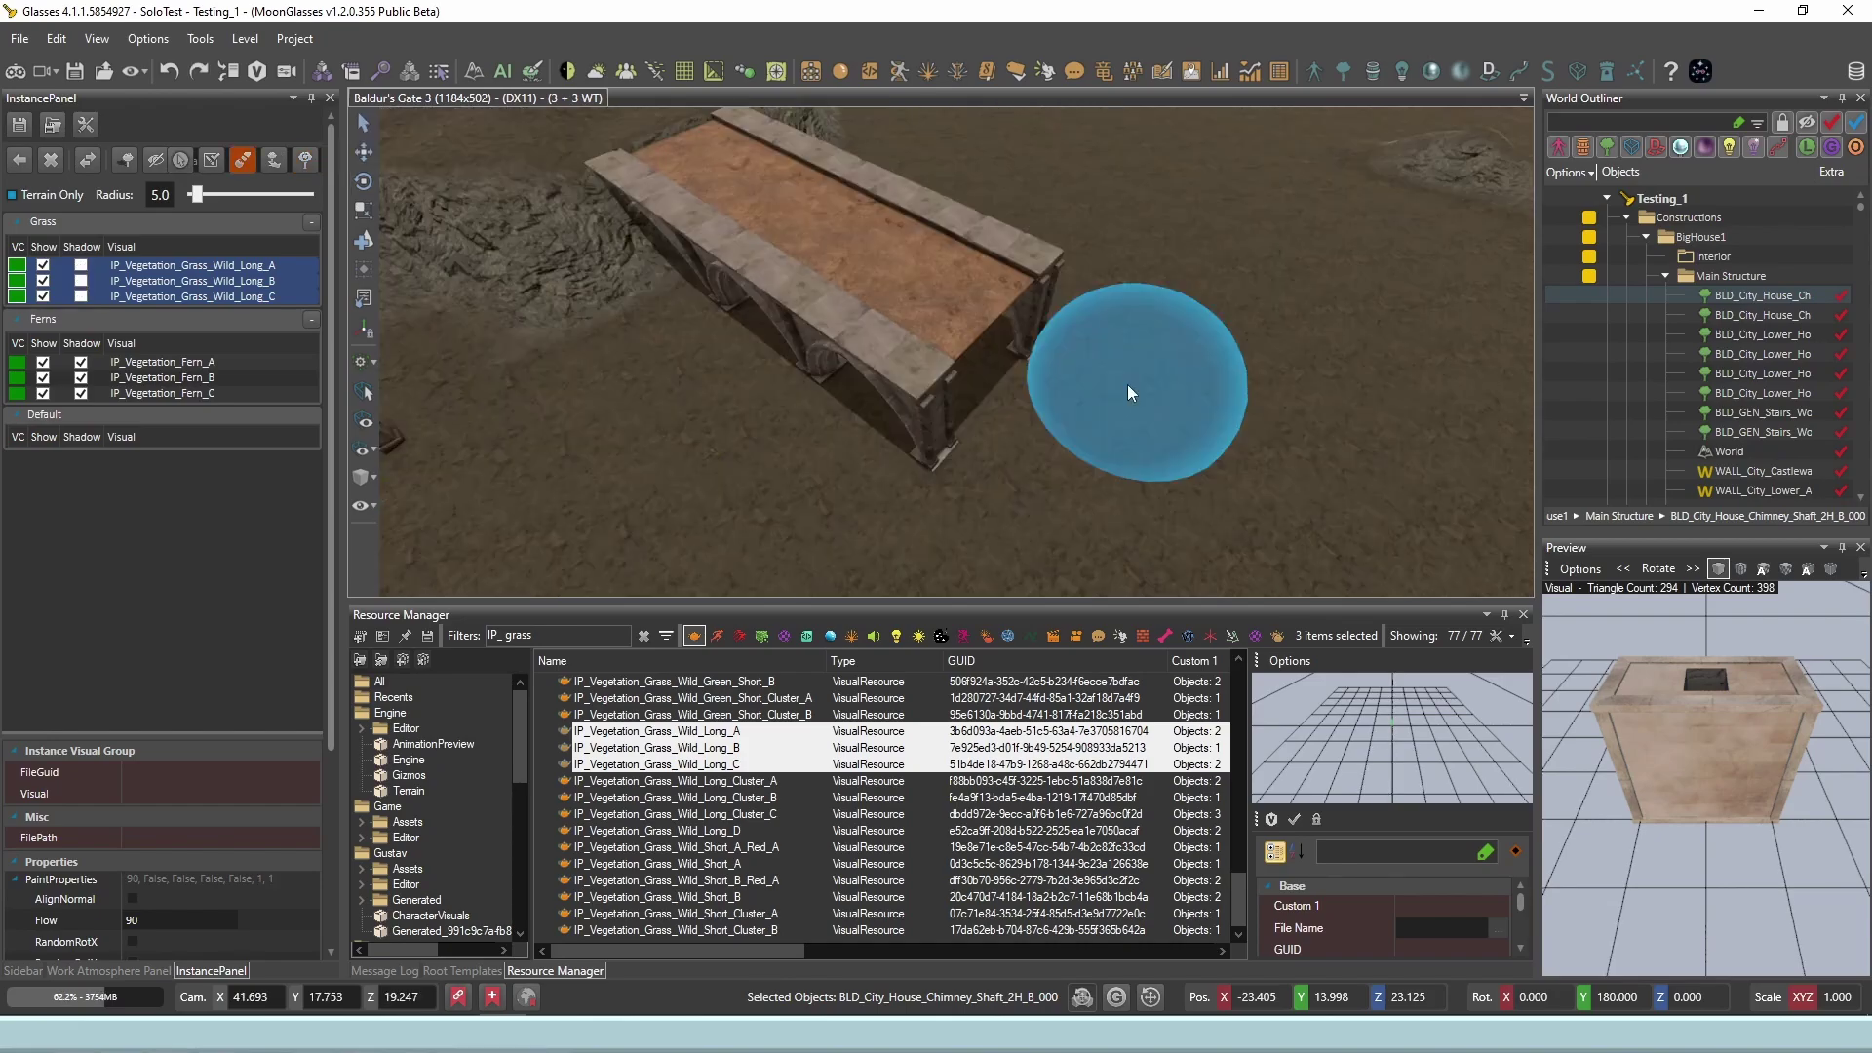
Set the brush radius to 5.1 and paint the long grass over the bridge and surrounding ground with Terrain Only on and off.
{"action": "mouse_move", "coordinate": [199, 196]}
{"action": "left_mouse_down"}
{"action": "mouse_move", "coordinate": [216, 195]}
{"action": "mouse_move", "coordinate": [198, 195]}
{"action": "left_mouse_up"}
{"action": "left_click", "coordinate": [936, 334]}
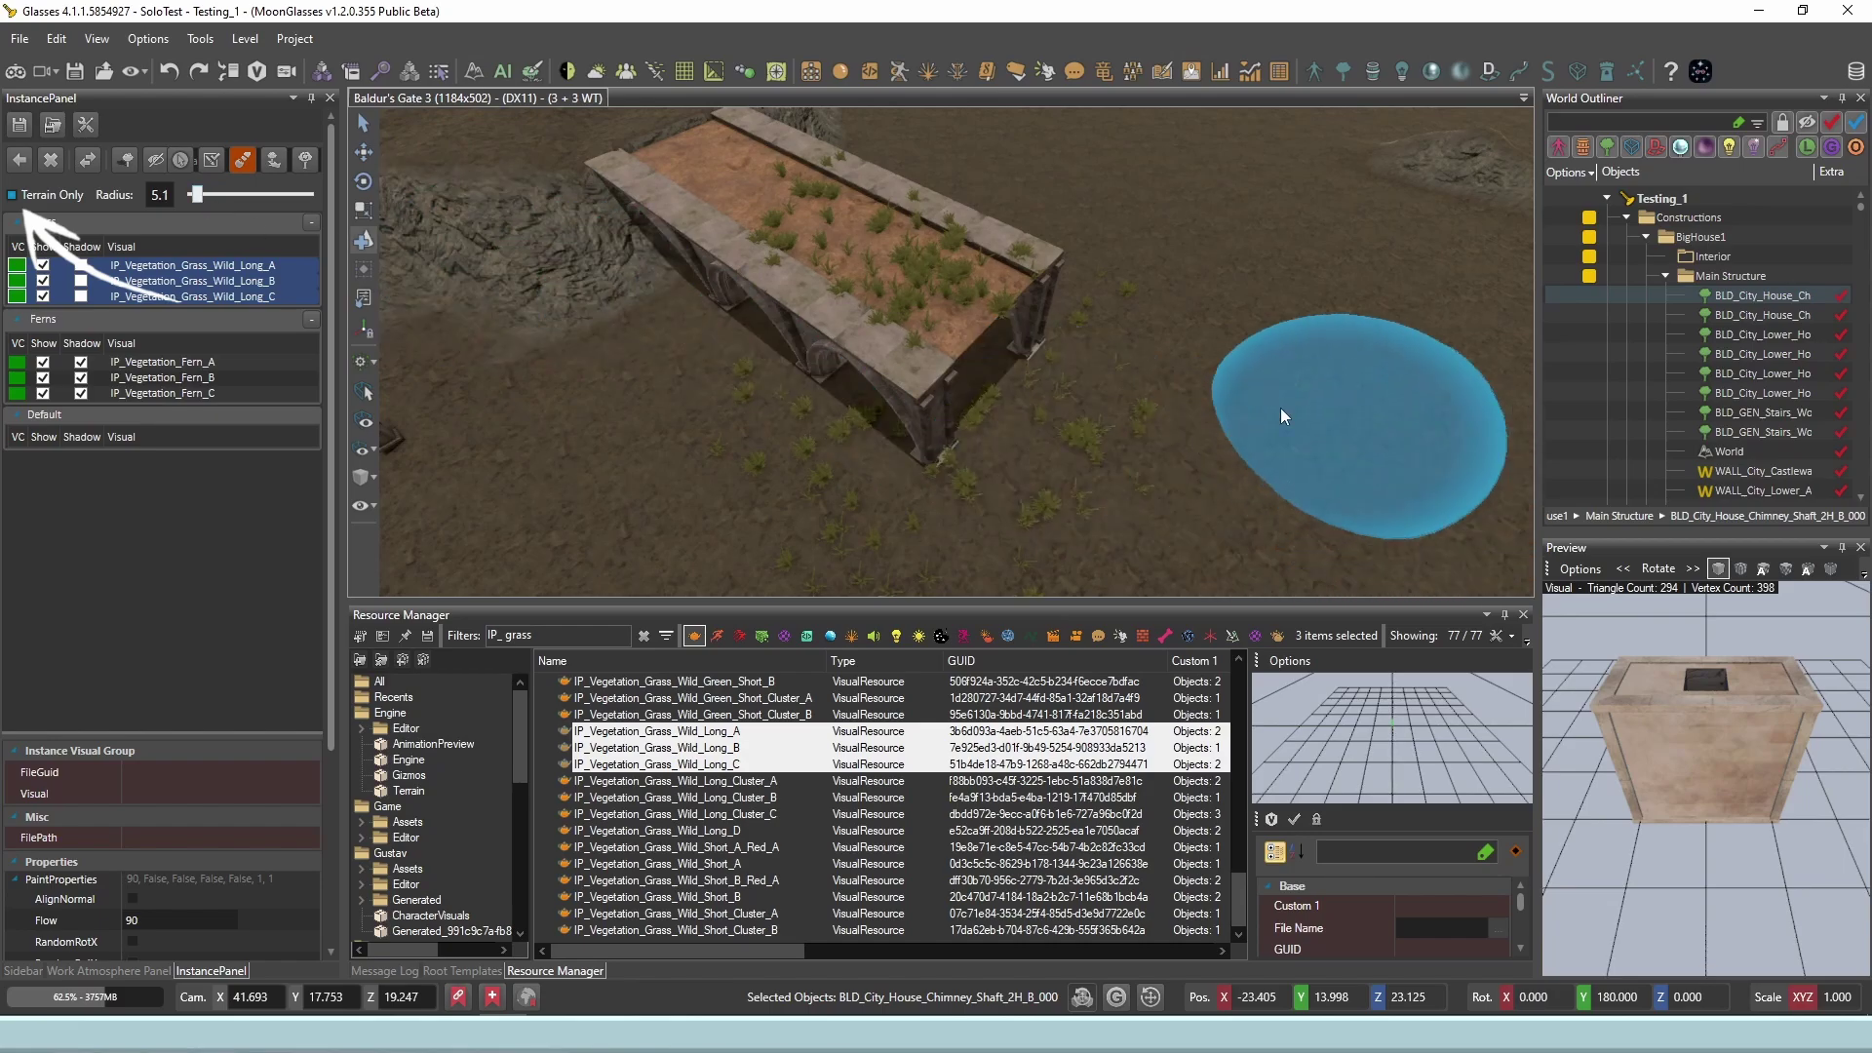
{"action": "mouse_move", "coordinate": [1279, 408]}
{"action": "left_mouse_down"}
{"action": "mouse_move", "coordinate": [1173, 372]}
{"action": "mouse_move", "coordinate": [762, 432]}
{"action": "mouse_move", "coordinate": [928, 247]}
{"action": "mouse_move", "coordinate": [800, 219]}
{"action": "left_mouse_up"}
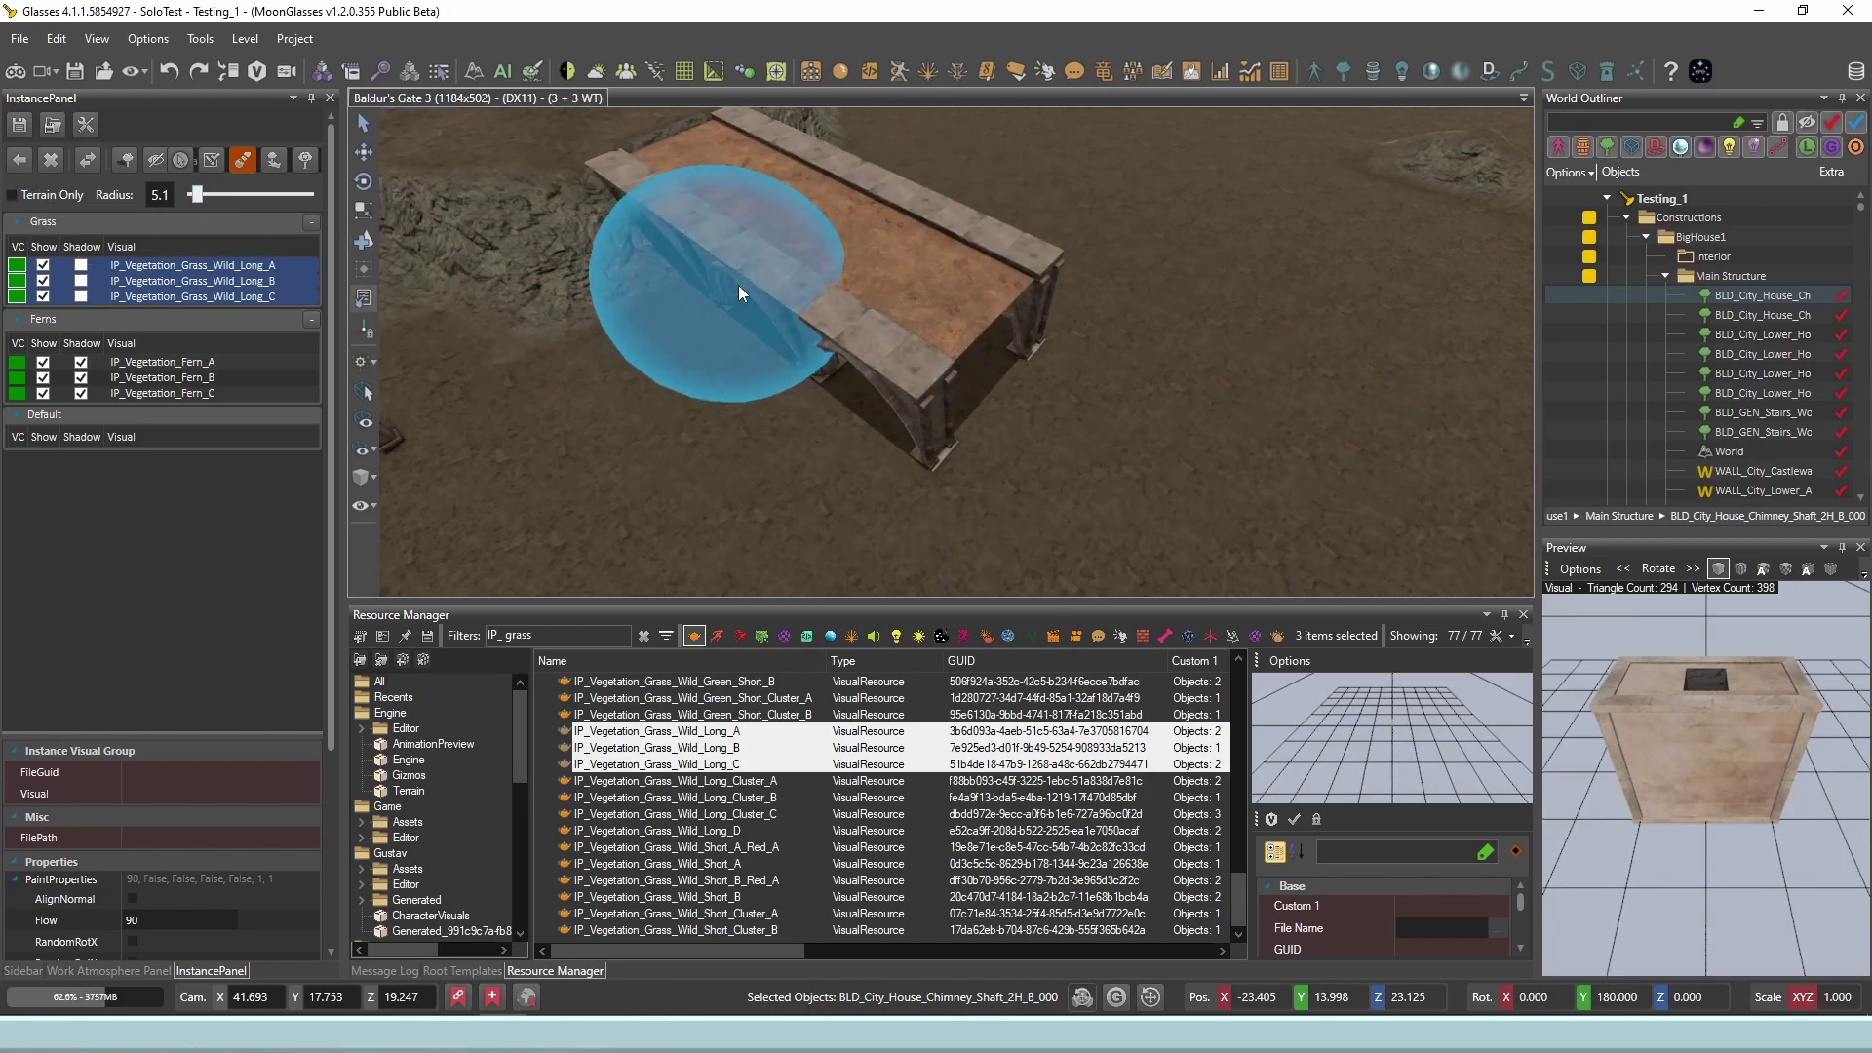
{"action": "mouse_move", "coordinate": [739, 285]}
{"action": "left_mouse_down"}
{"action": "mouse_move", "coordinate": [813, 313]}
{"action": "mouse_move", "coordinate": [874, 388]}
{"action": "left_mouse_up"}
{"action": "mouse_move", "coordinate": [874, 388]}
{"action": "right_mouse_down"}
{"action": "mouse_move", "coordinate": [780, 401]}
{"action": "mouse_move", "coordinate": [1024, 313]}
{"action": "right_mouse_up"}
Enable AlignNormal in the grass paint properties and paint two grass patches on the ground in front of the bridge at Flow 90.
{"action": "left_click_drag", "start_coordinate": [219, 731], "coordinate": [220, 456]}
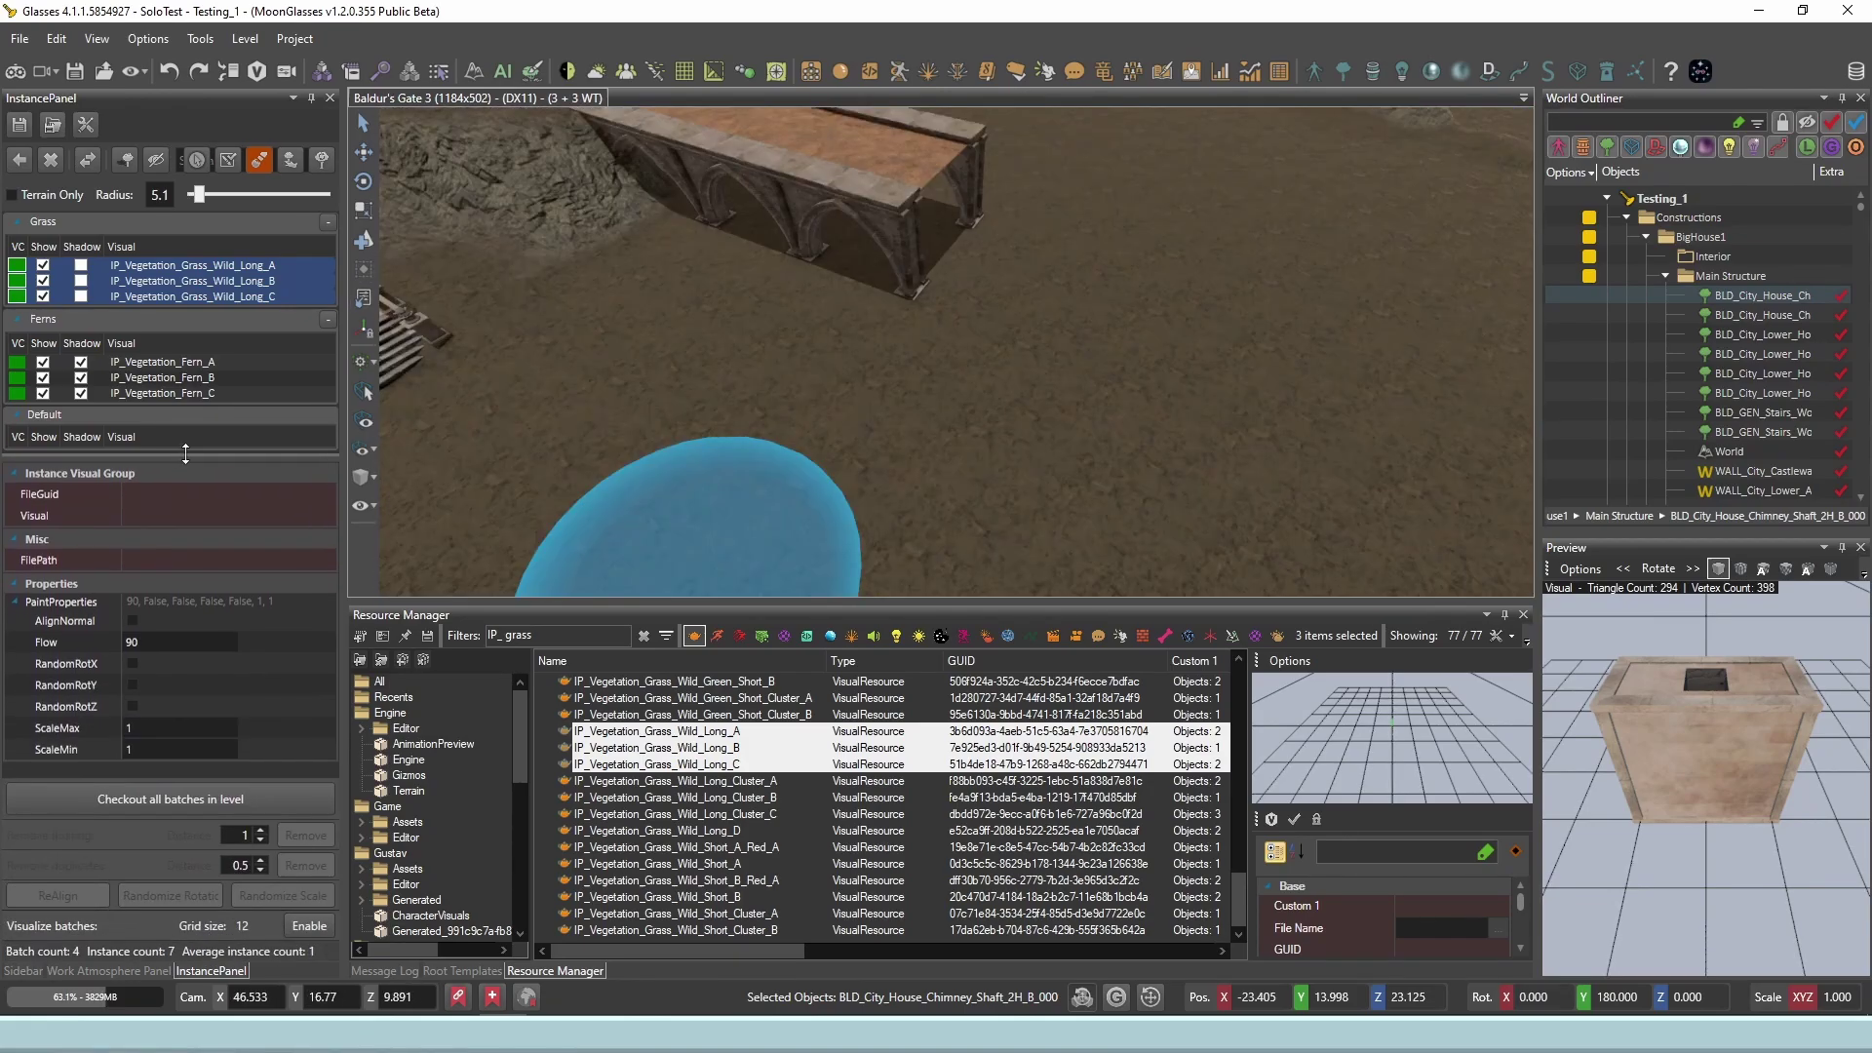
{"action": "left_click", "coordinate": [133, 622]}
{"action": "right_click_drag", "start_coordinate": [769, 490], "coordinate": [729, 377]}
{"action": "mouse_move", "coordinate": [729, 376]}
{"action": "left_mouse_down"}
{"action": "mouse_move", "coordinate": [950, 472]}
{"action": "mouse_move", "coordinate": [762, 395]}
{"action": "mouse_move", "coordinate": [507, 132]}
{"action": "left_mouse_up"}
{"action": "right_click_drag", "start_coordinate": [800, 261], "coordinate": [810, 258]}
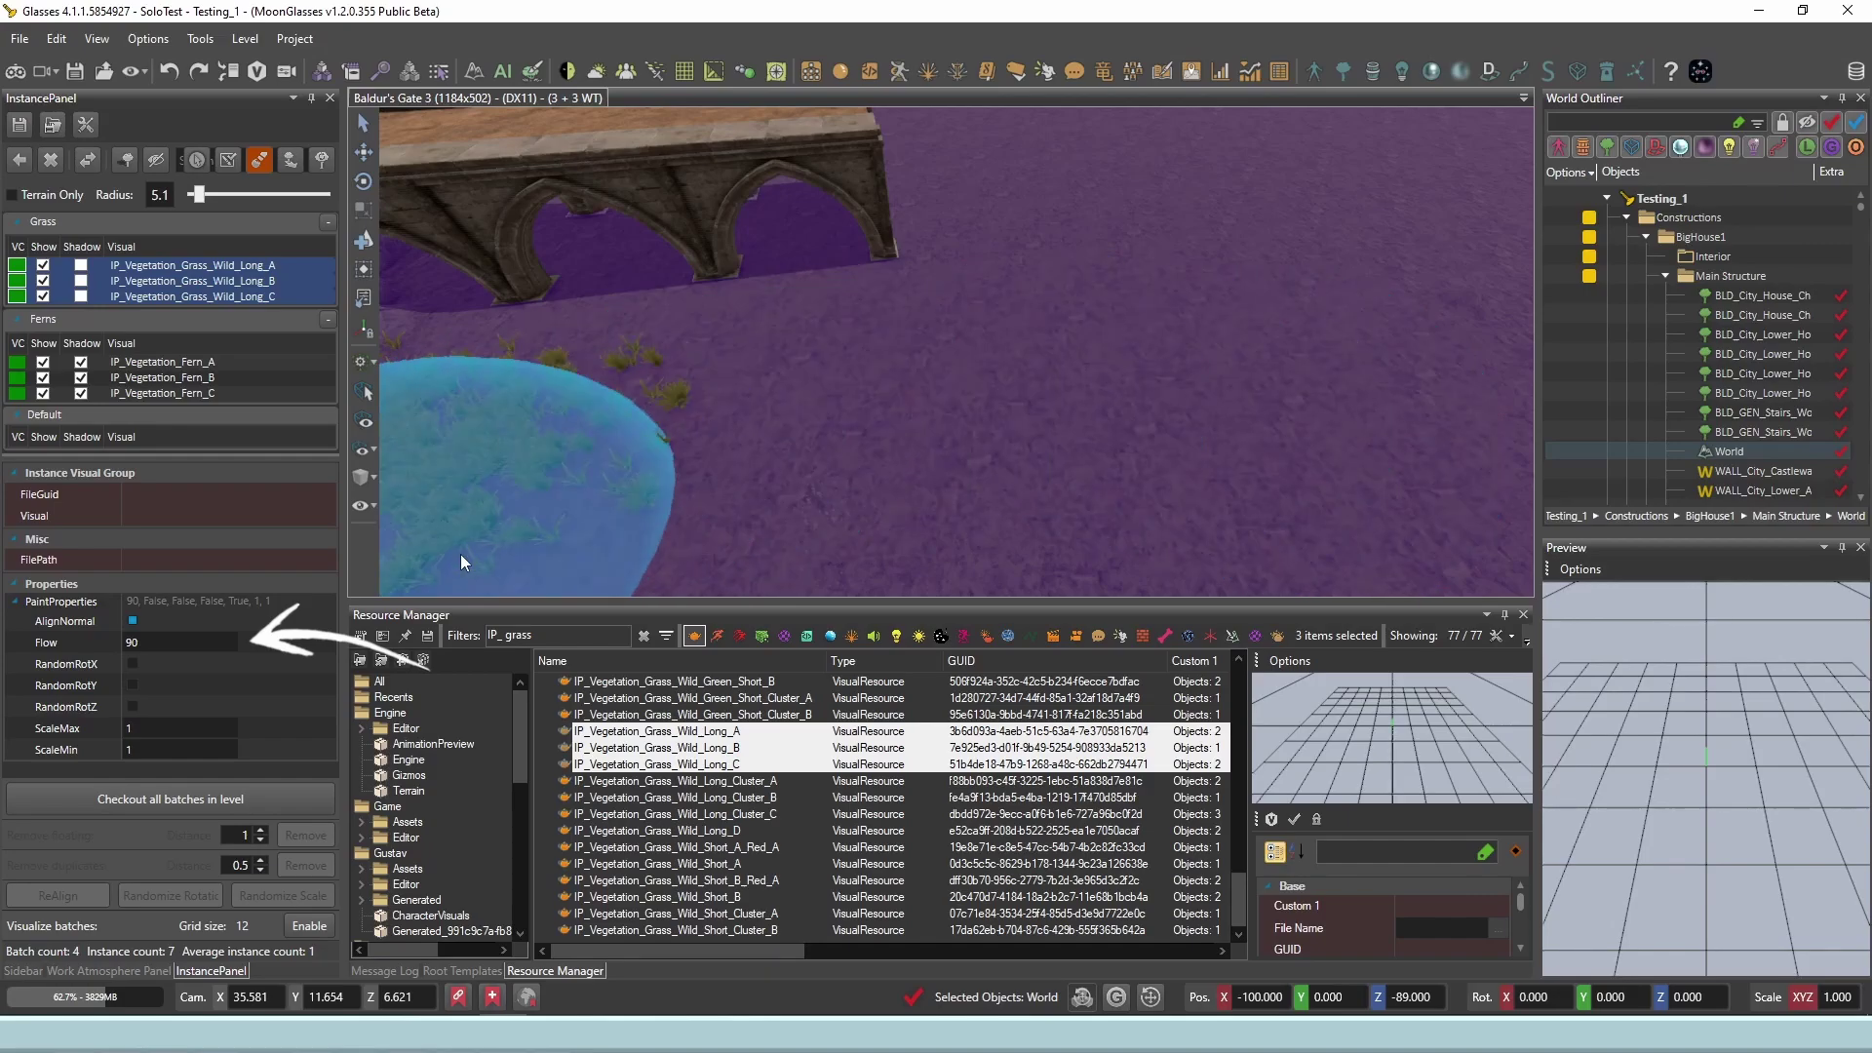
{"action": "mouse_move", "coordinate": [960, 406]}
{"action": "left_mouse_down"}
{"action": "mouse_move", "coordinate": [1031, 305]}
{"action": "mouse_move", "coordinate": [1082, 403]}
{"action": "mouse_move", "coordinate": [1089, 343]}
{"action": "left_mouse_up"}
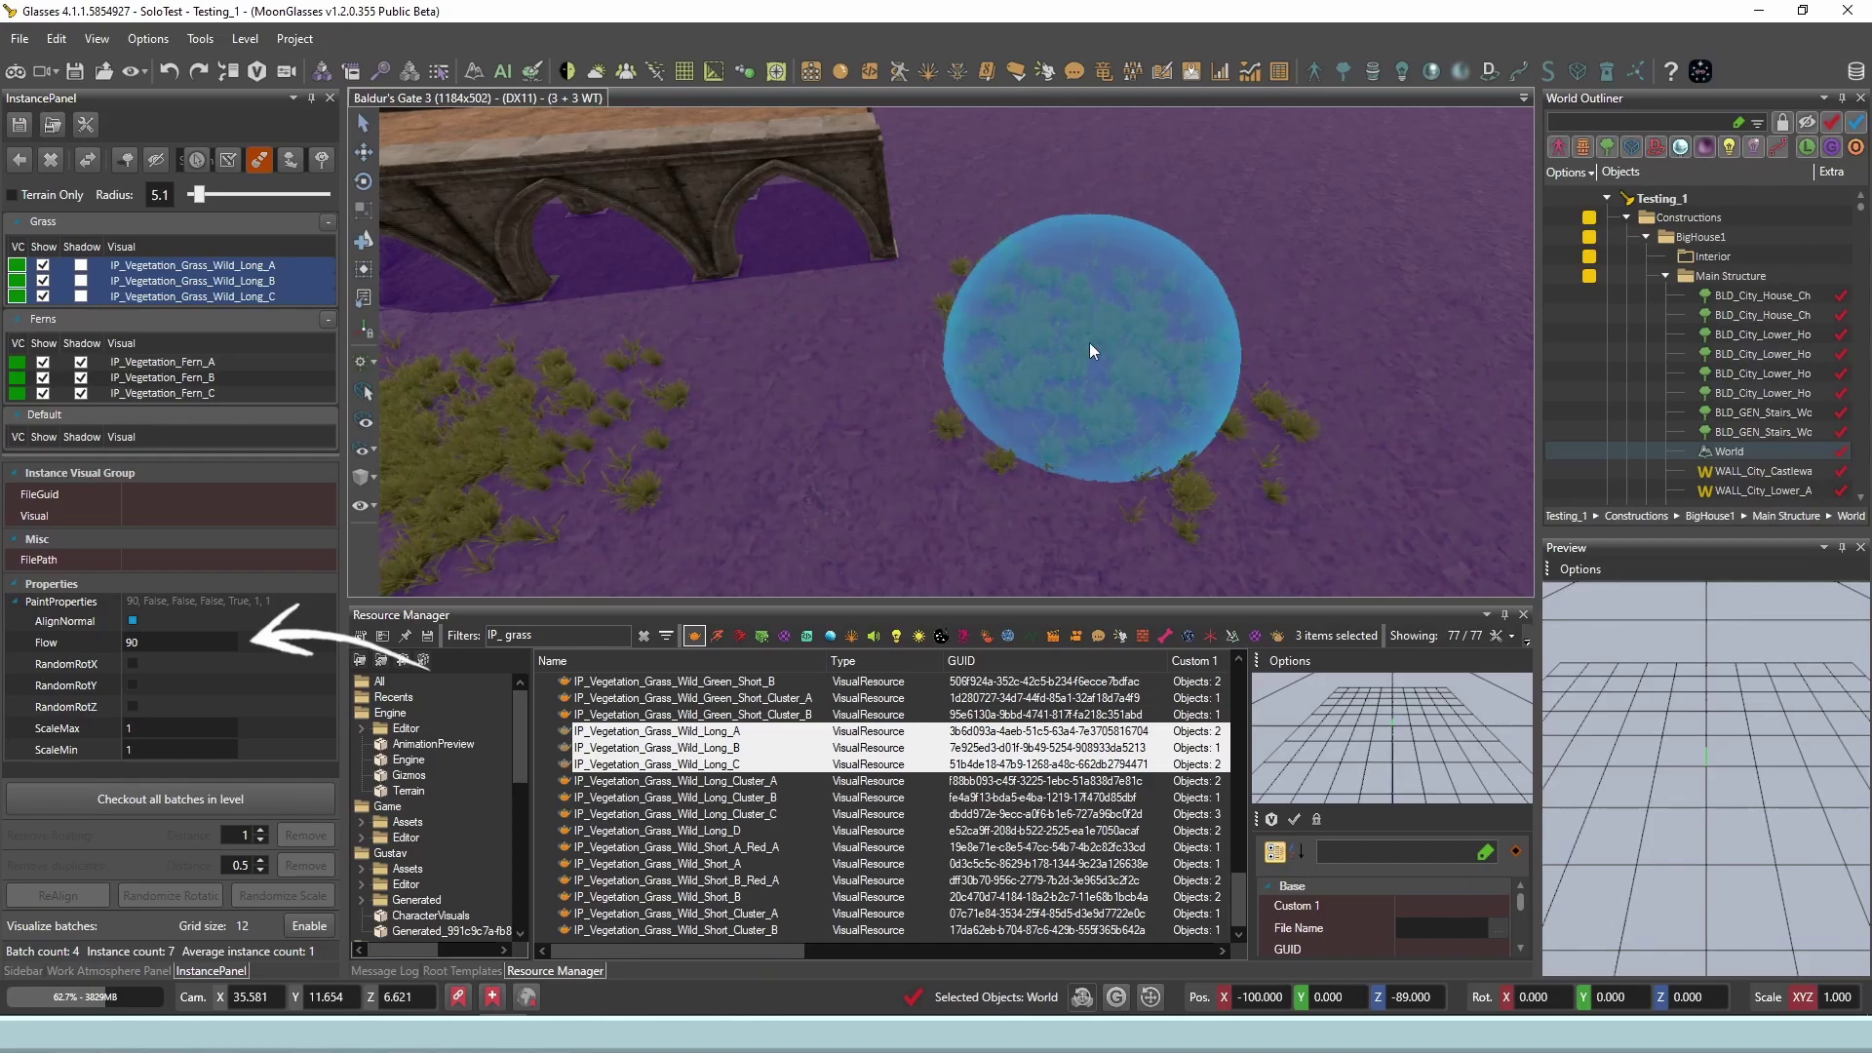
Set the Flow of the selected grass visuals to 1.
{"action": "left_click", "coordinate": [177, 641]}
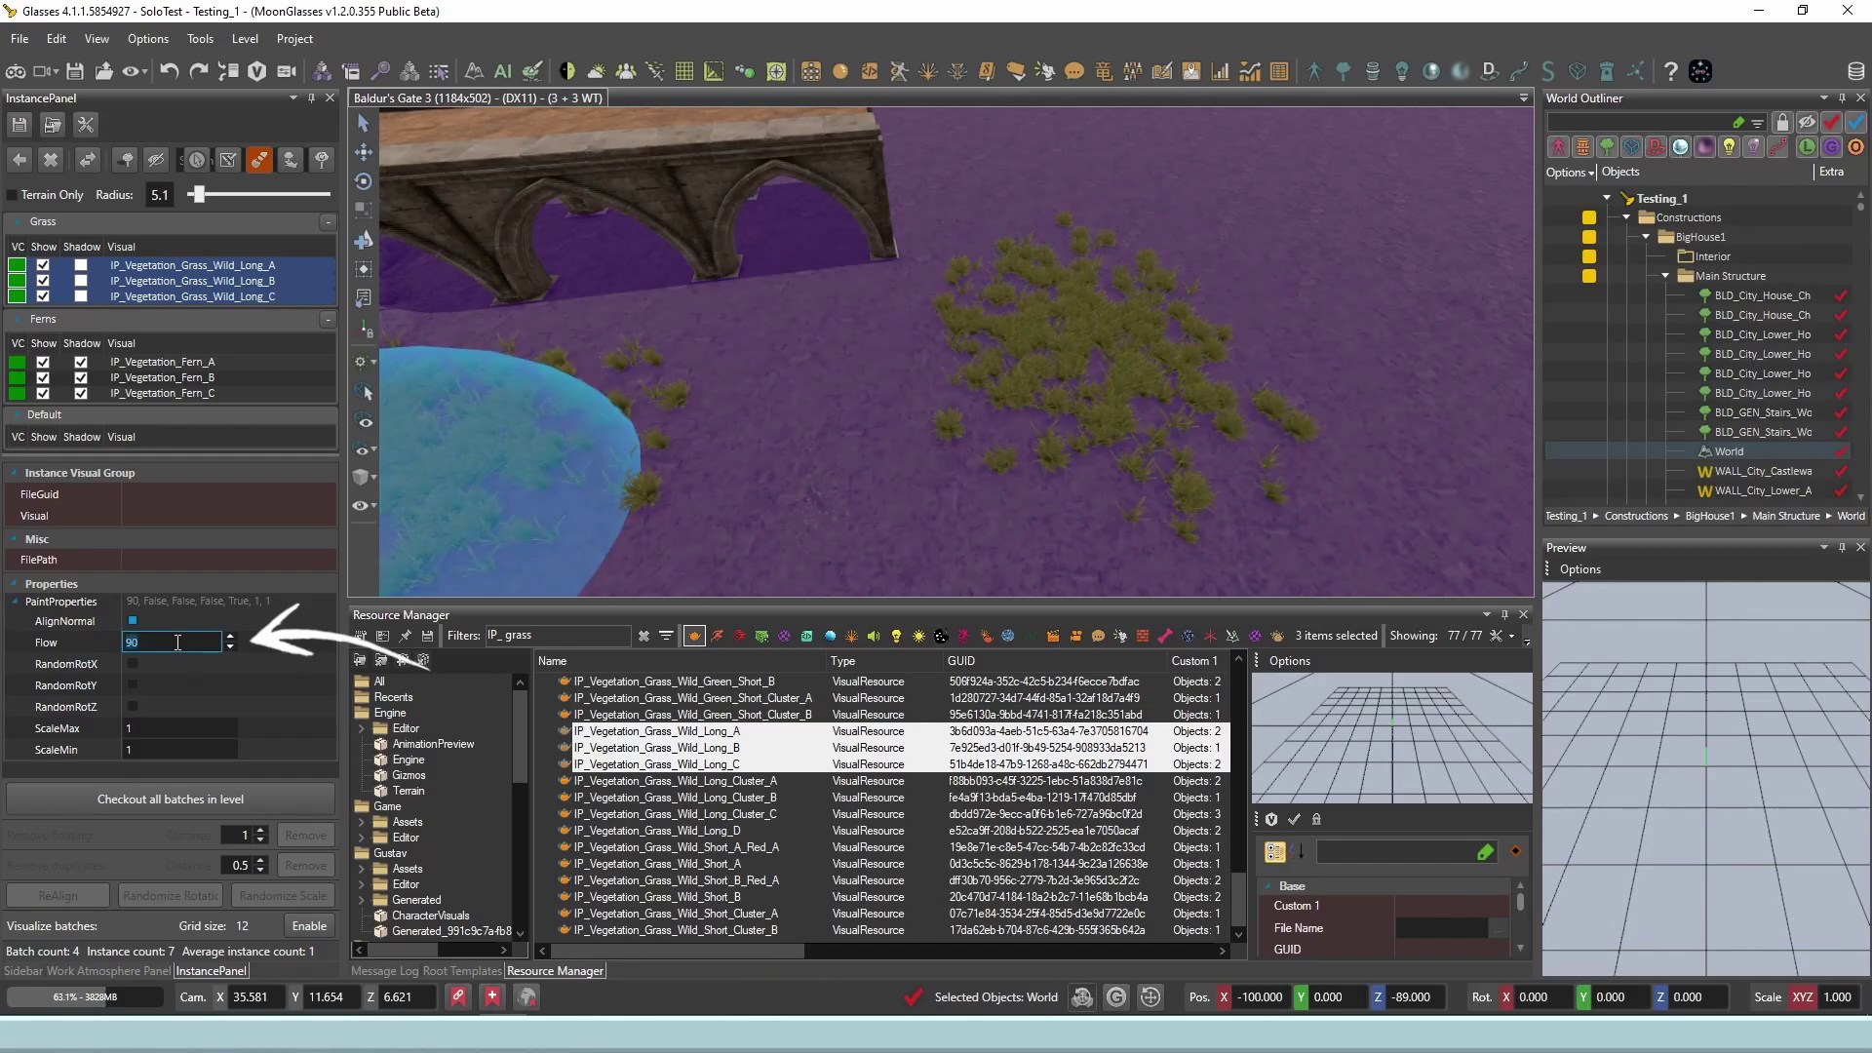
{"action": "type", "text": "1"}
{"action": "right_click_drag", "start_coordinate": [998, 324], "coordinate": [1033, 310]}
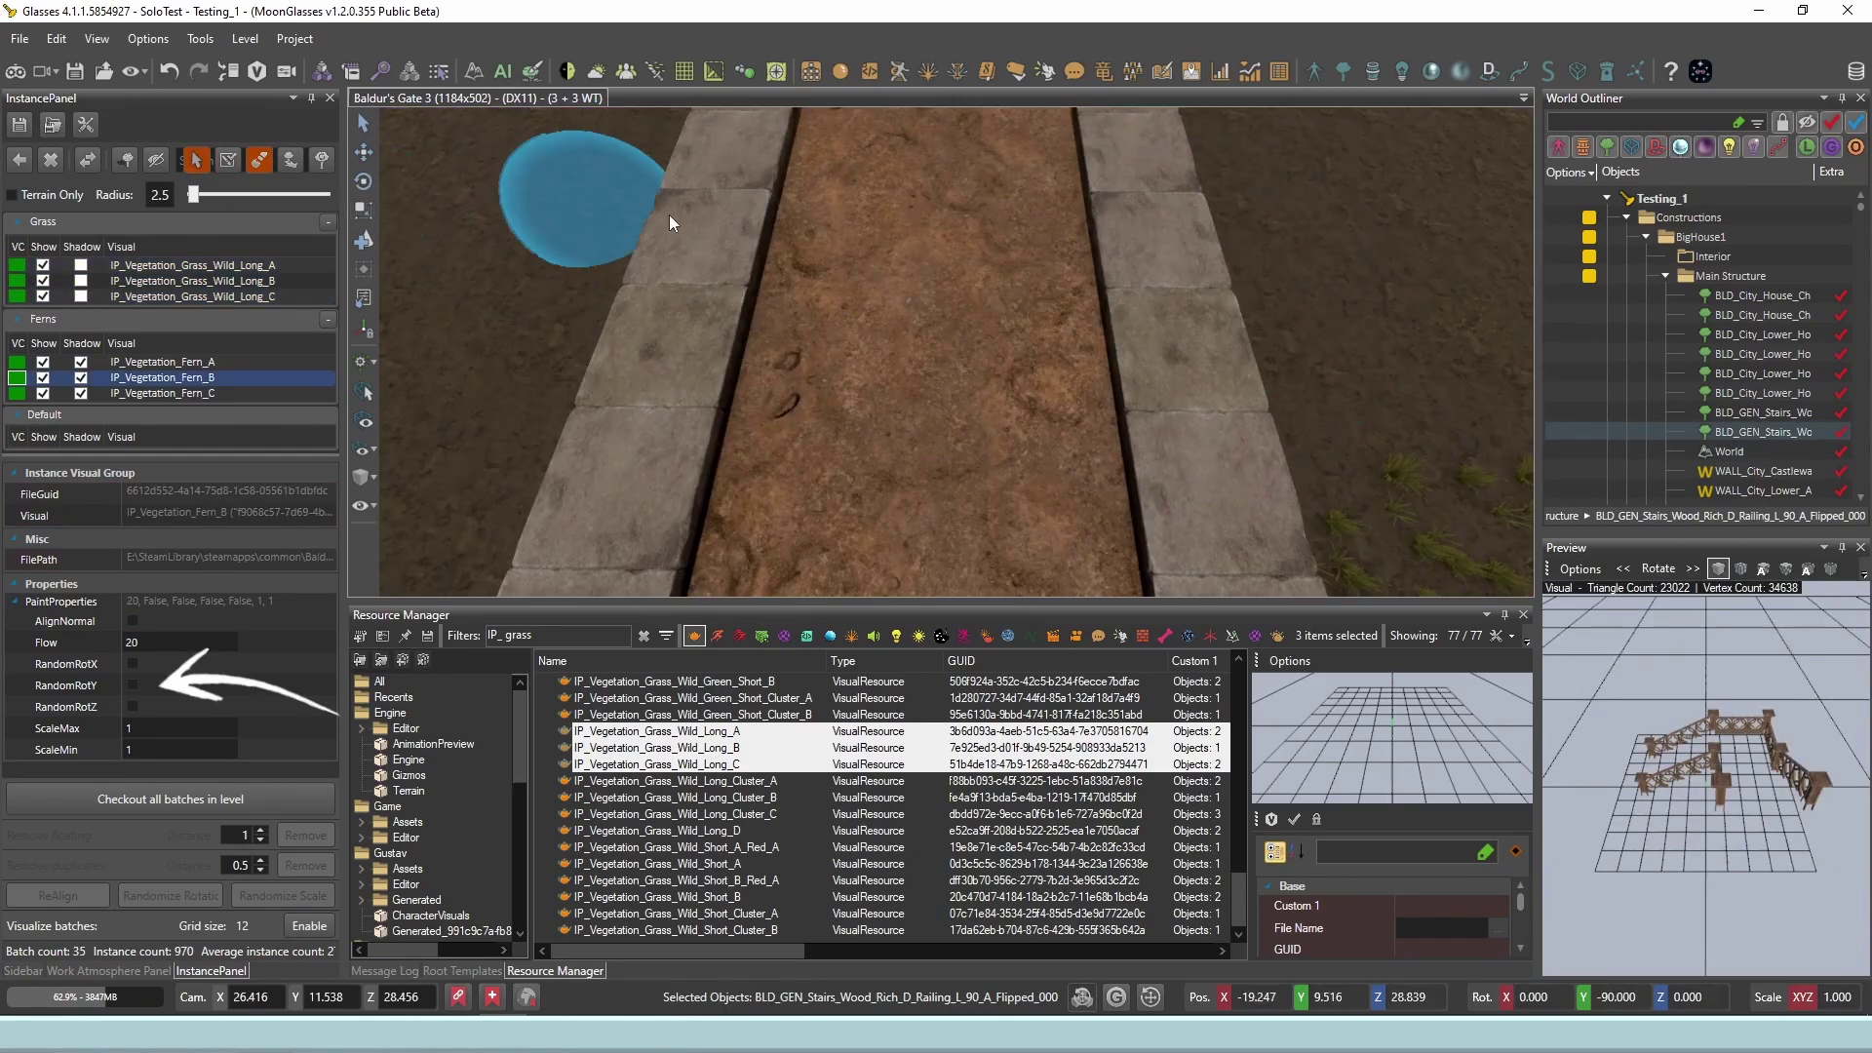
Paint IP_Vegetation_Fern_B along one edge of the bridge deck, enable RandomRotY, and paint a second row along the opposite edge.
{"action": "mouse_move", "coordinate": [825, 209]}
{"action": "left_mouse_down"}
{"action": "mouse_move", "coordinate": [821, 193]}
{"action": "mouse_move", "coordinate": [764, 497]}
{"action": "left_mouse_up"}
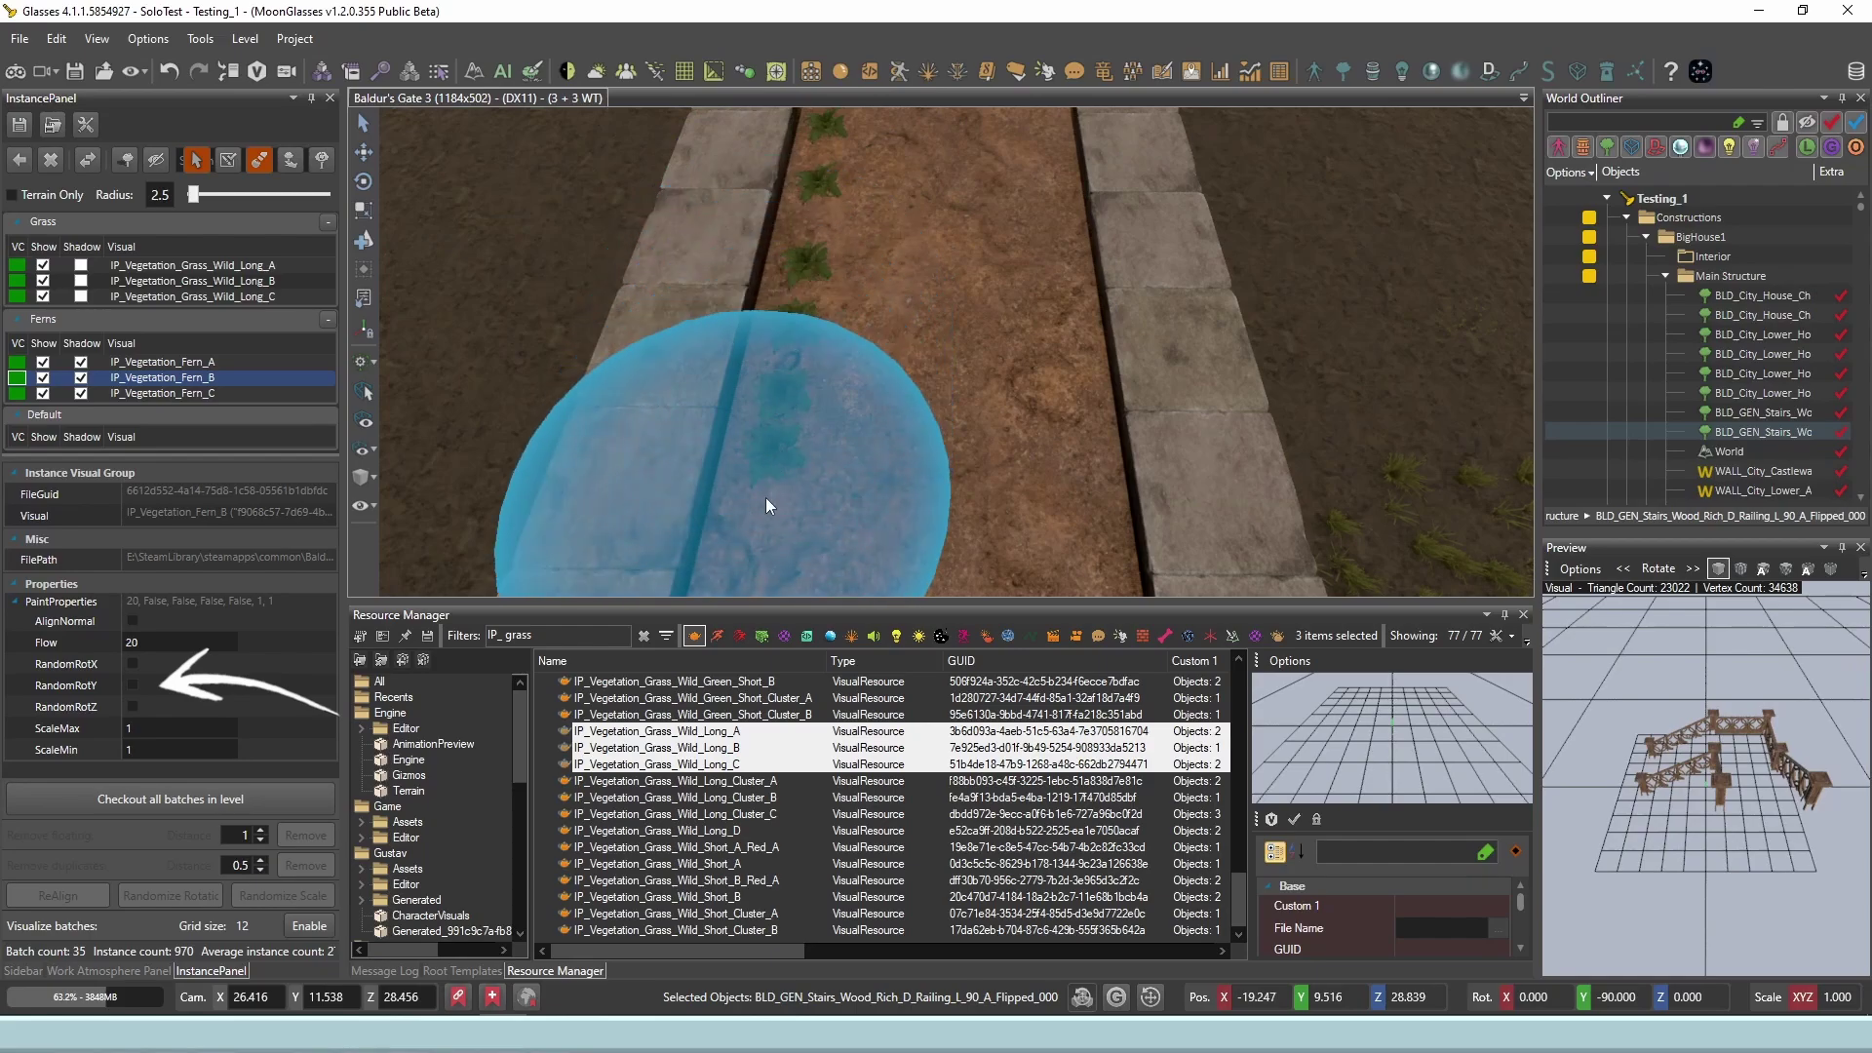
{"action": "left_click", "coordinate": [132, 685]}
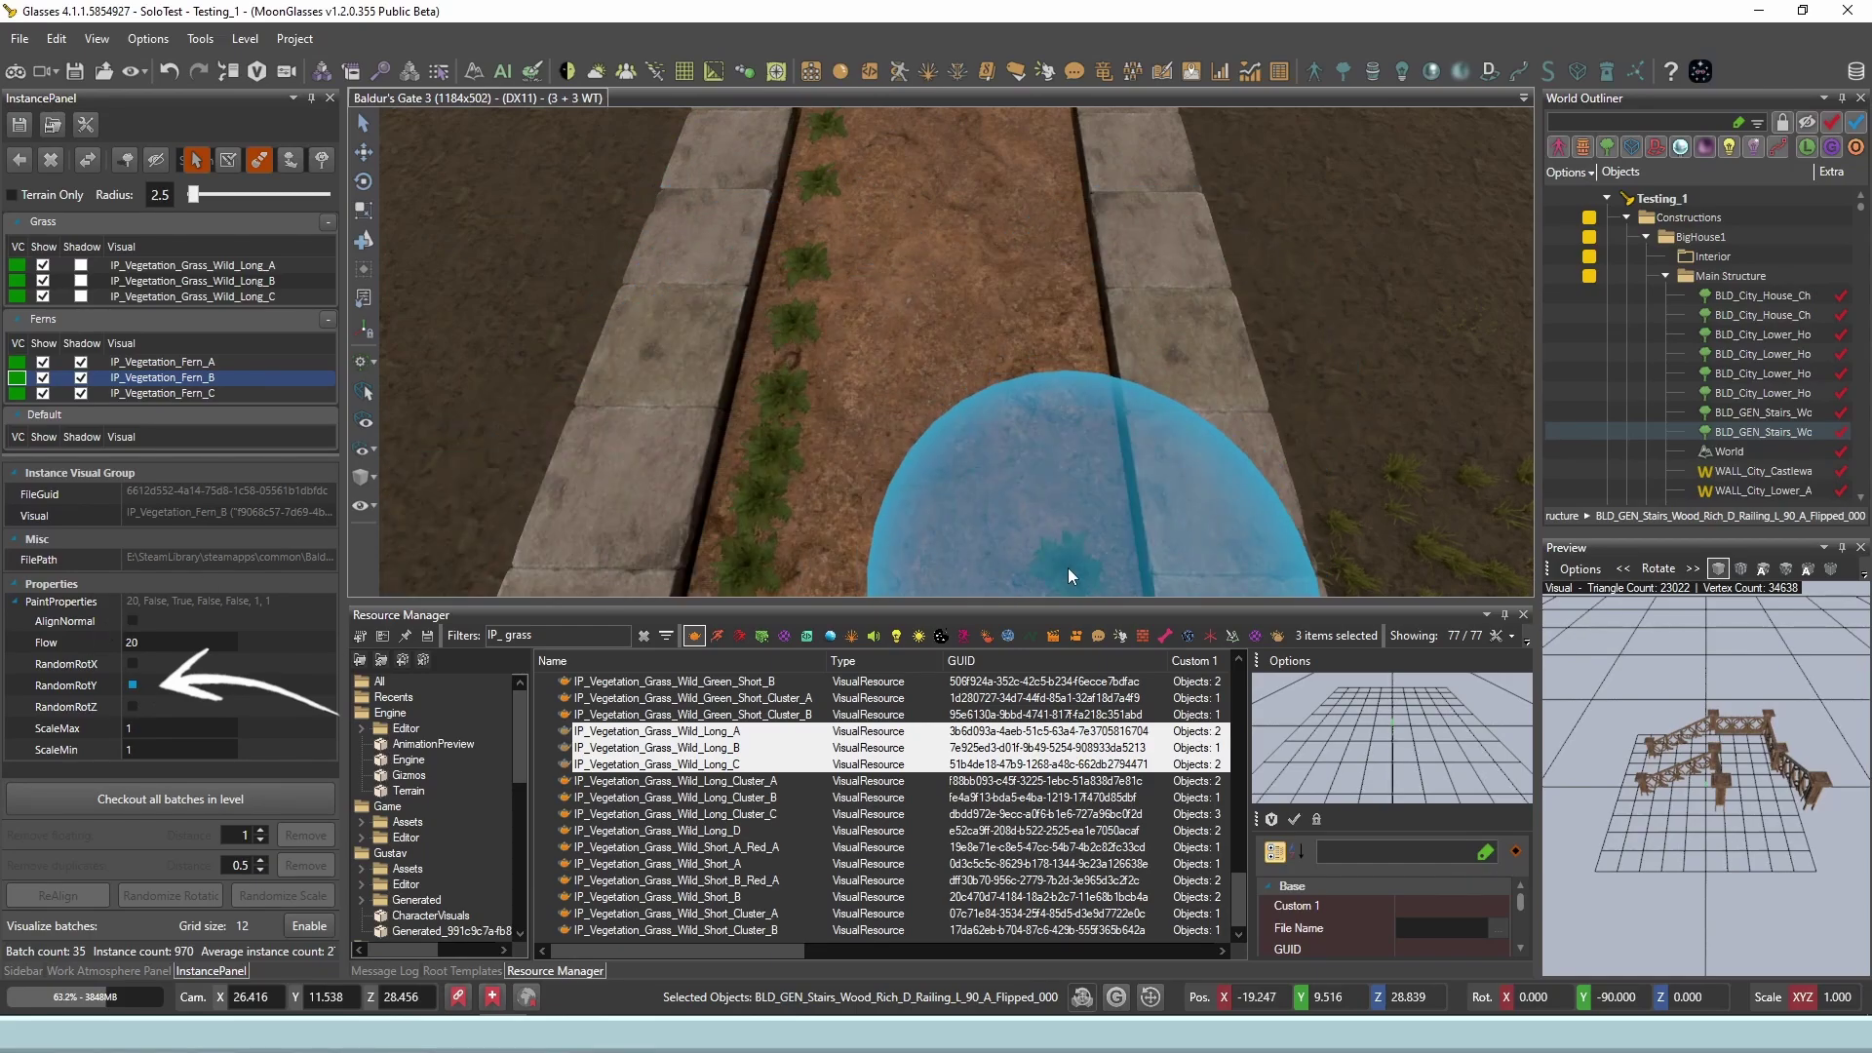
{"action": "left_click_drag", "start_coordinate": [1067, 575], "coordinate": [1032, 125]}
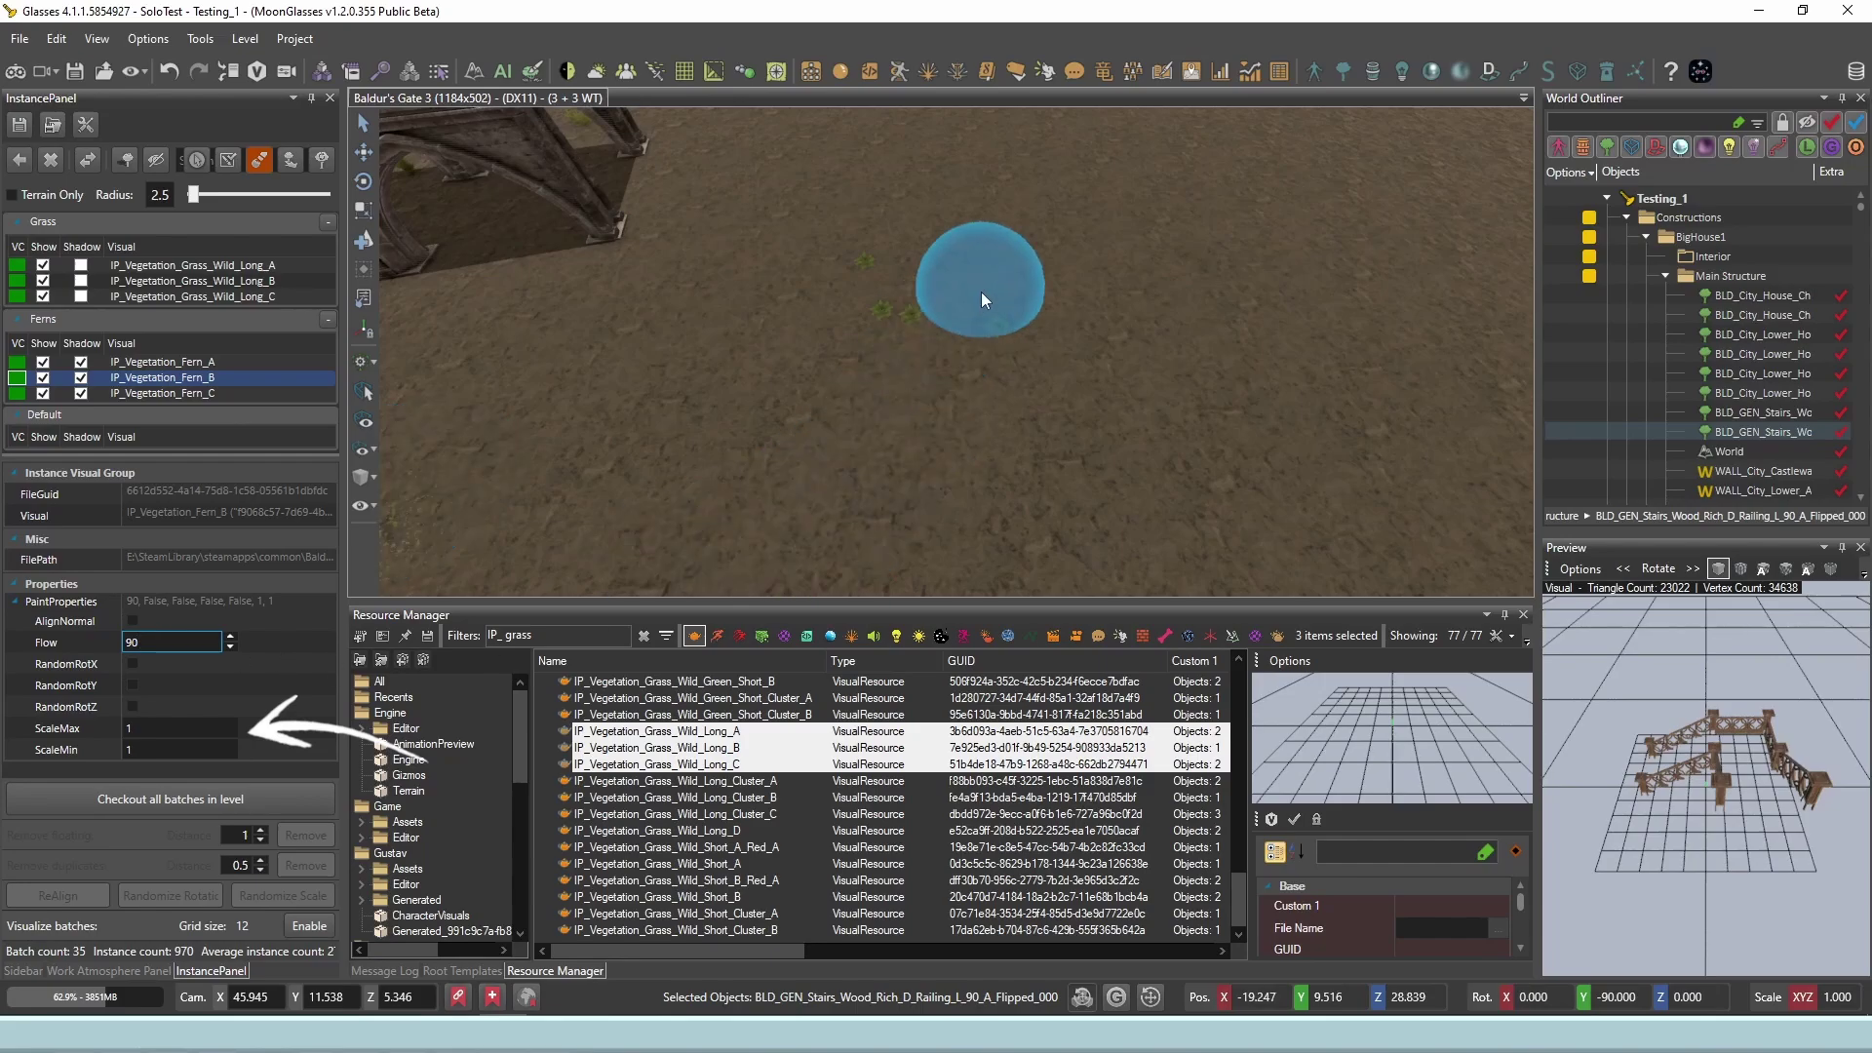
Paint patches of IP_Vegetation_Fern_B on the ground at Flow 90, using a ScaleMax of 5 for the last patch.
{"action": "mouse_move", "coordinate": [981, 290]}
{"action": "left_mouse_down"}
{"action": "mouse_move", "coordinate": [888, 389]}
{"action": "mouse_move", "coordinate": [926, 335]}
{"action": "mouse_move", "coordinate": [1154, 278]}
{"action": "left_mouse_up"}
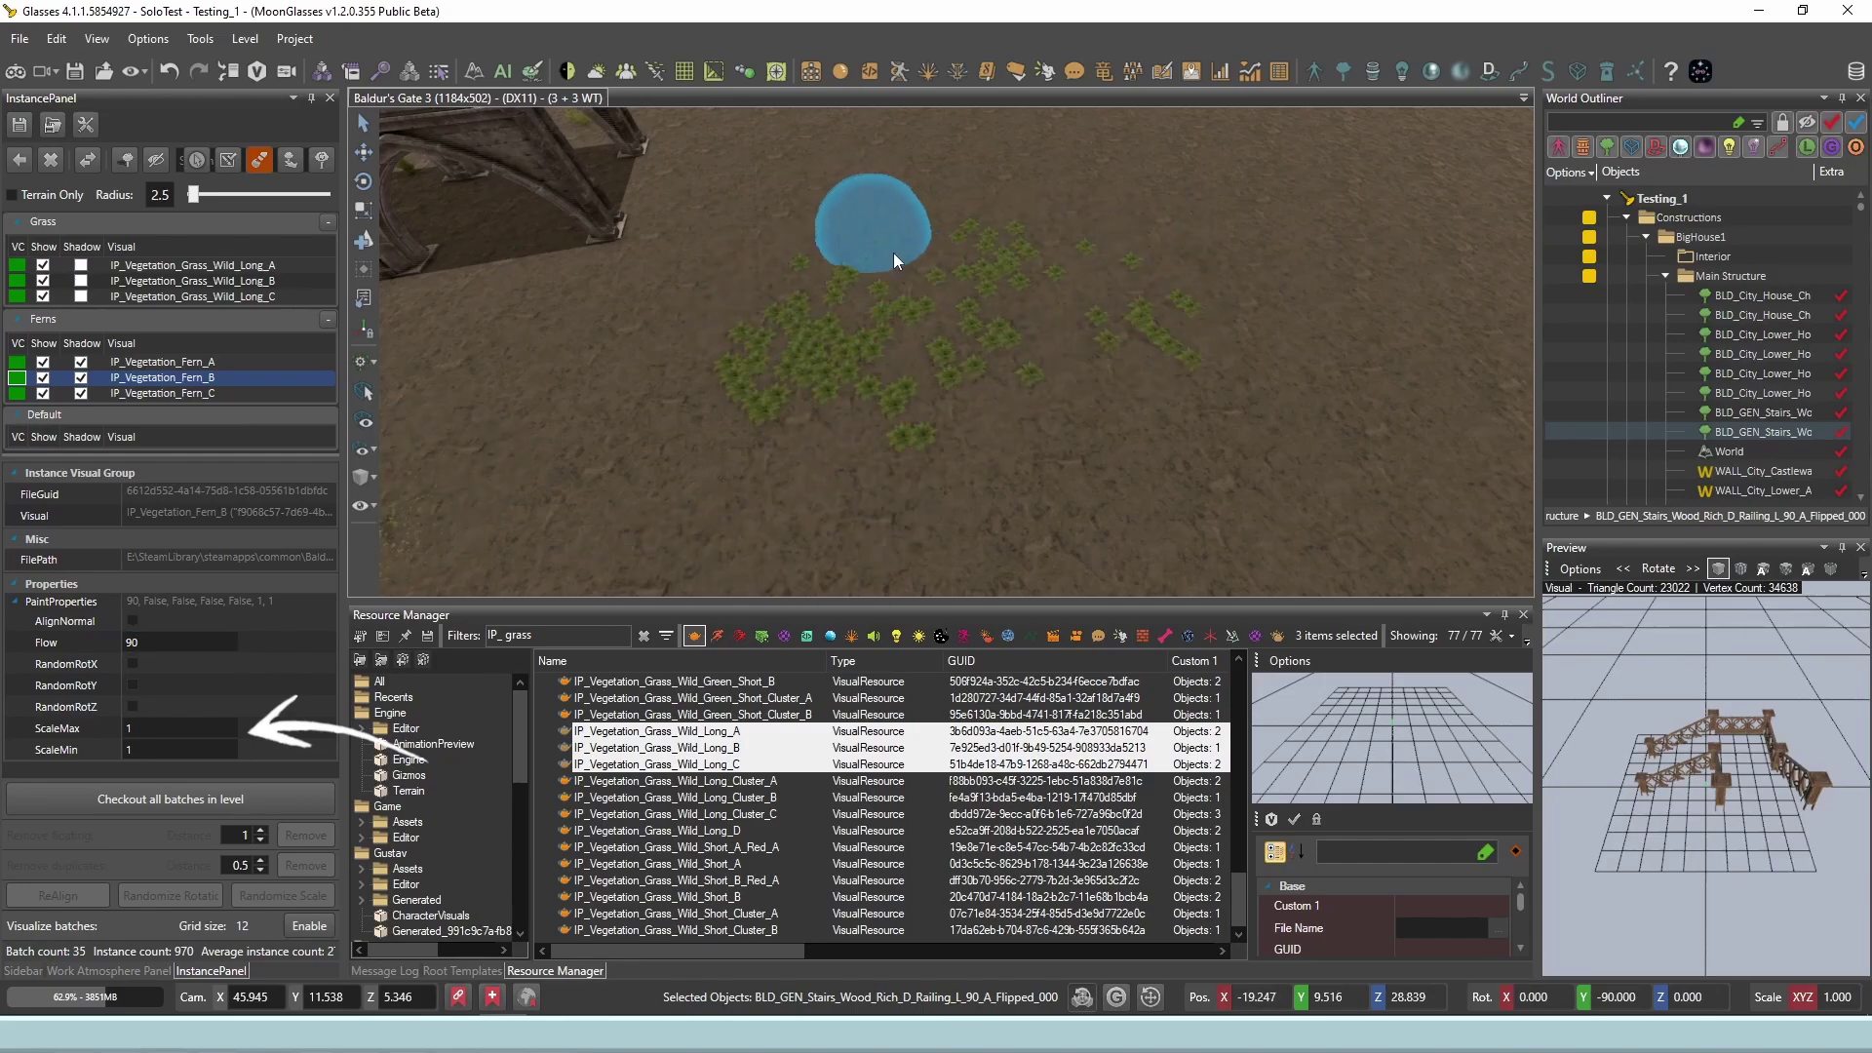
{"action": "mouse_move", "coordinate": [893, 254]}
{"action": "left_mouse_down"}
{"action": "mouse_move", "coordinate": [793, 380]}
{"action": "mouse_move", "coordinate": [1045, 255]}
{"action": "left_mouse_up"}
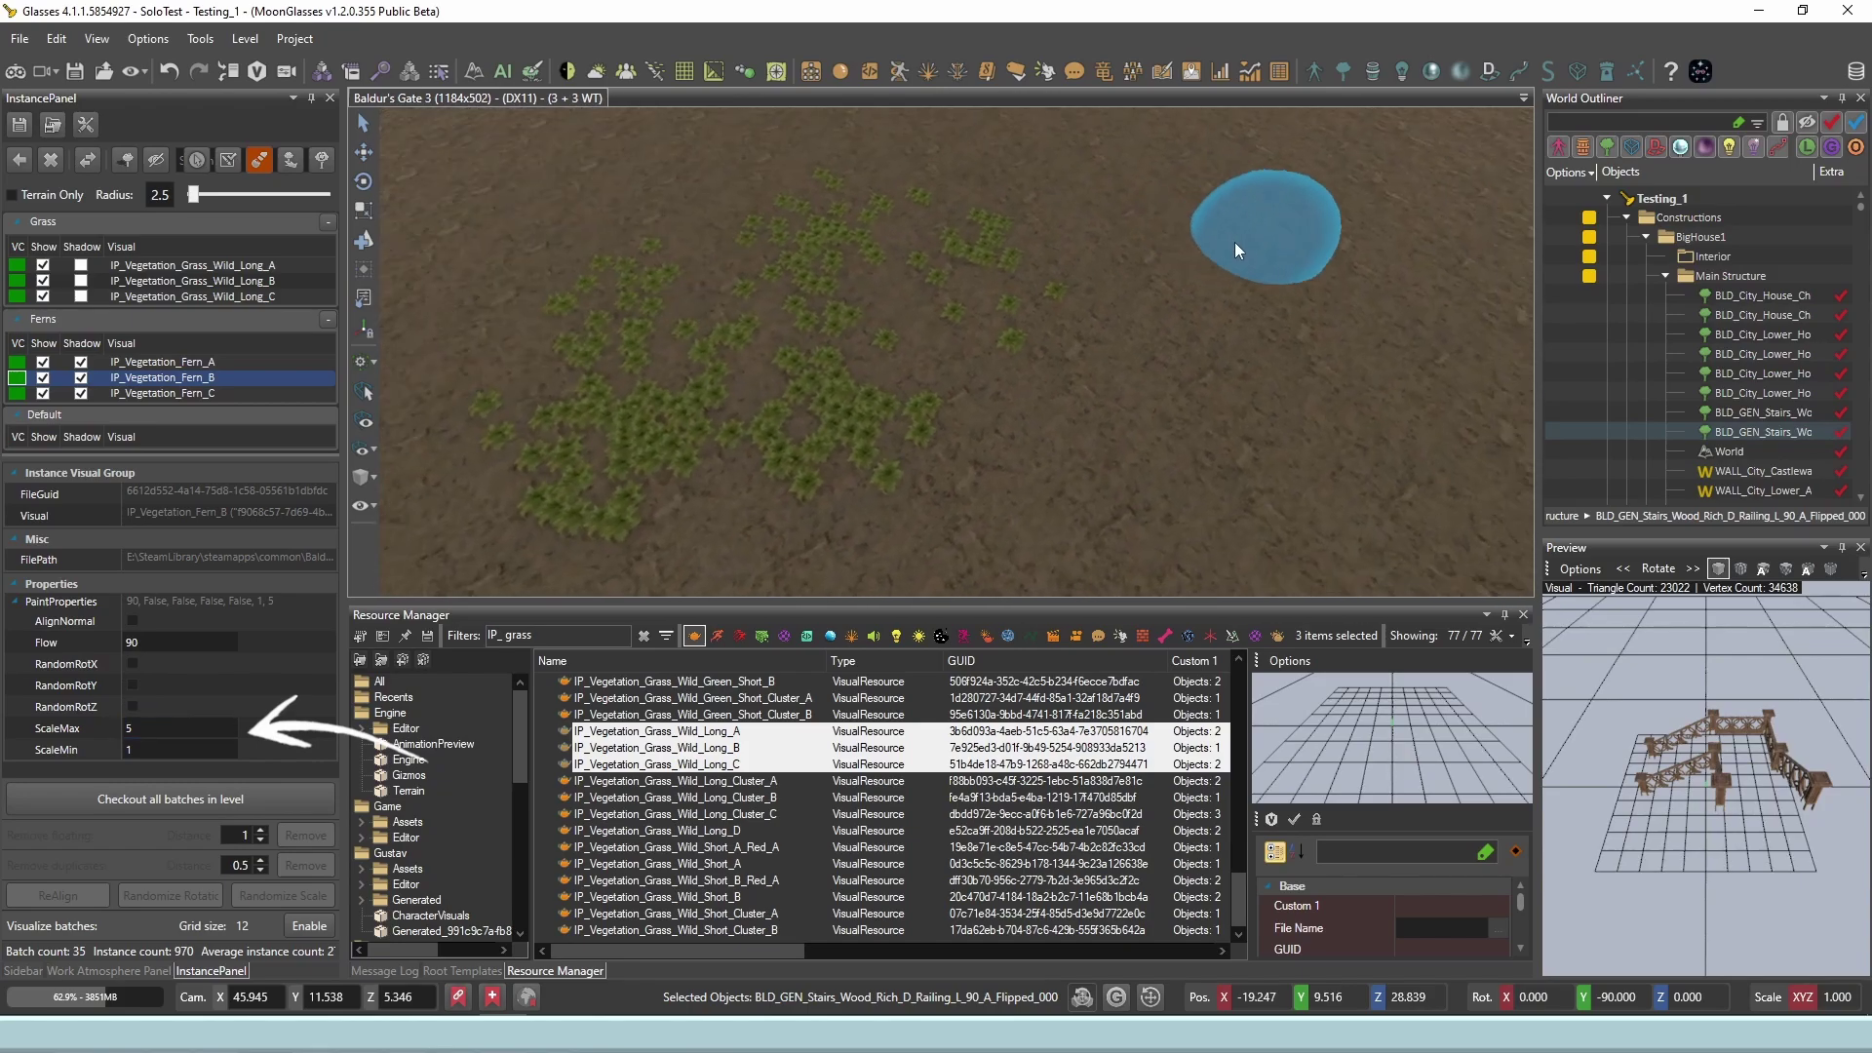
{"action": "mouse_move", "coordinate": [1140, 284]}
{"action": "left_mouse_down"}
{"action": "mouse_move", "coordinate": [1396, 240]}
{"action": "mouse_move", "coordinate": [1292, 324]}
{"action": "mouse_move", "coordinate": [963, 172]}
{"action": "mouse_move", "coordinate": [1051, 389]}
{"action": "mouse_move", "coordinate": [1292, 507]}
{"action": "left_mouse_up"}
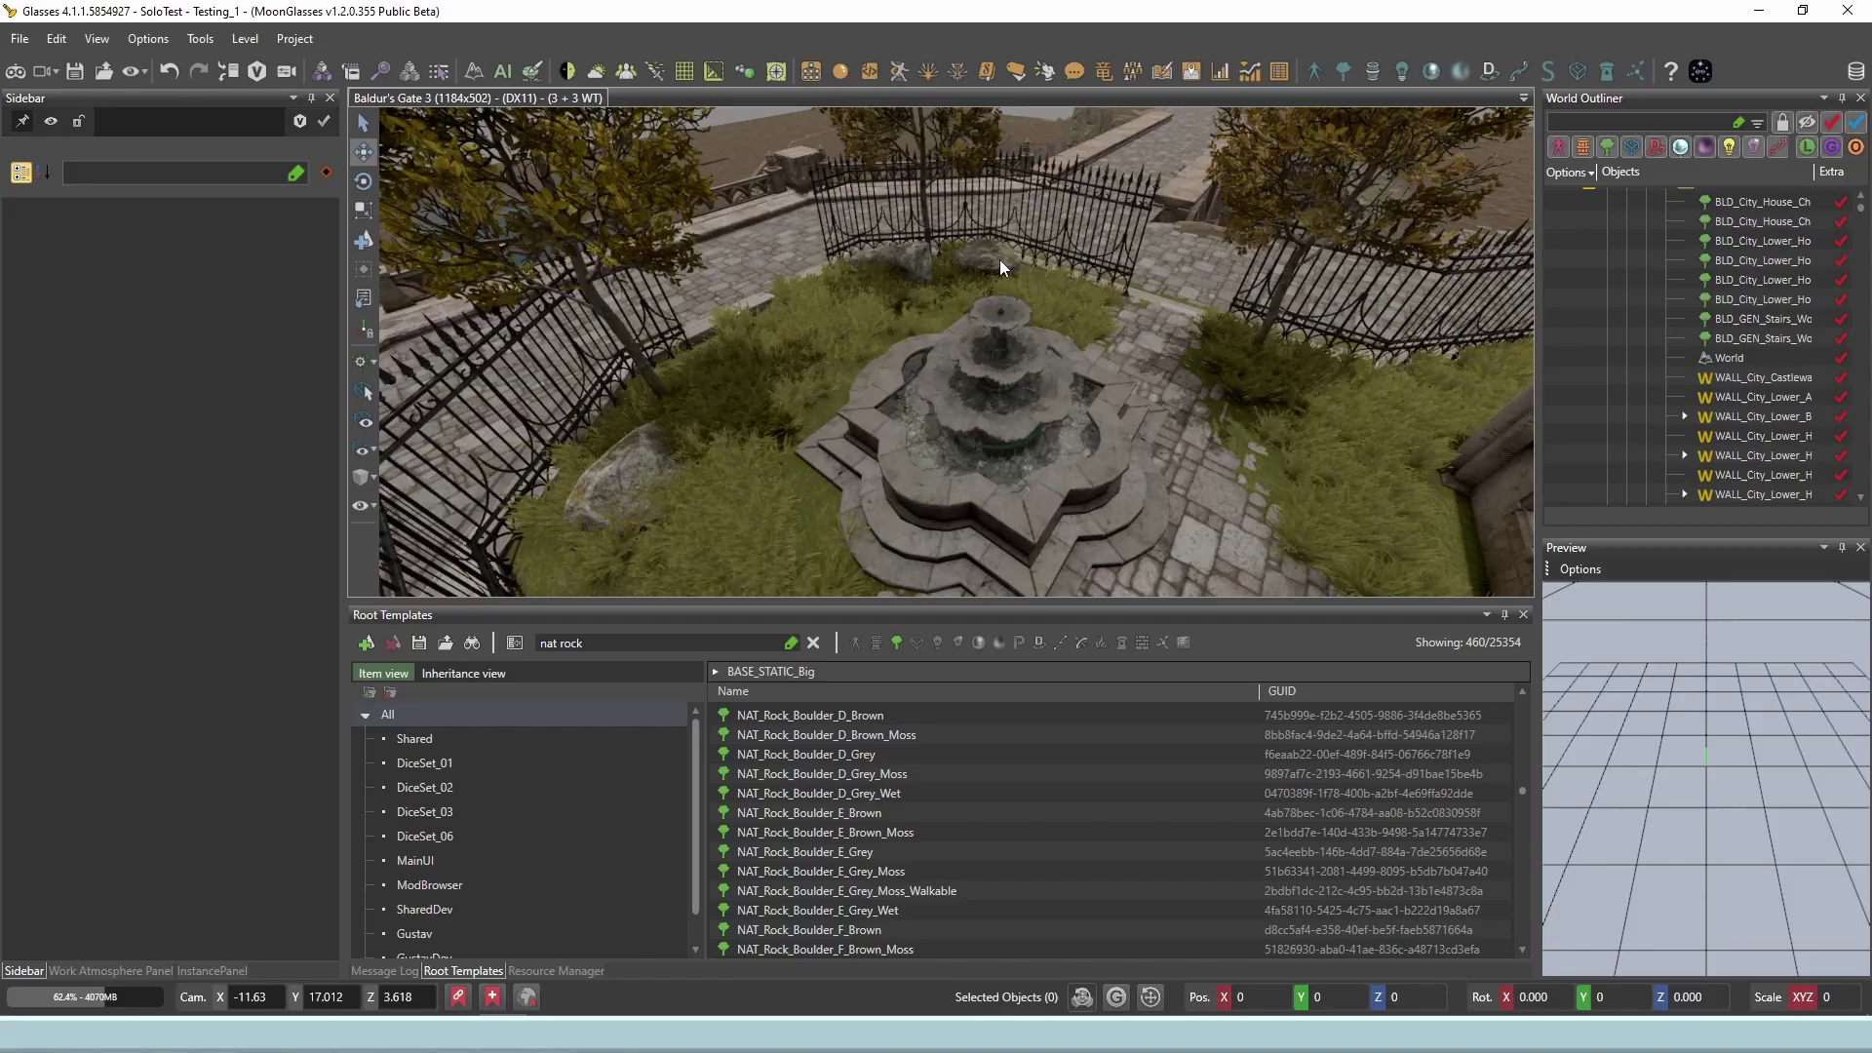
Select the boulders and autumn aspen trees around the garden fountain one after another to examine these large collision objects.
{"action": "left_click", "coordinate": [612, 271]}
{"action": "right_click_drag", "start_coordinate": [612, 273], "coordinate": [646, 308]}
{"action": "left_click", "coordinate": [717, 460]}
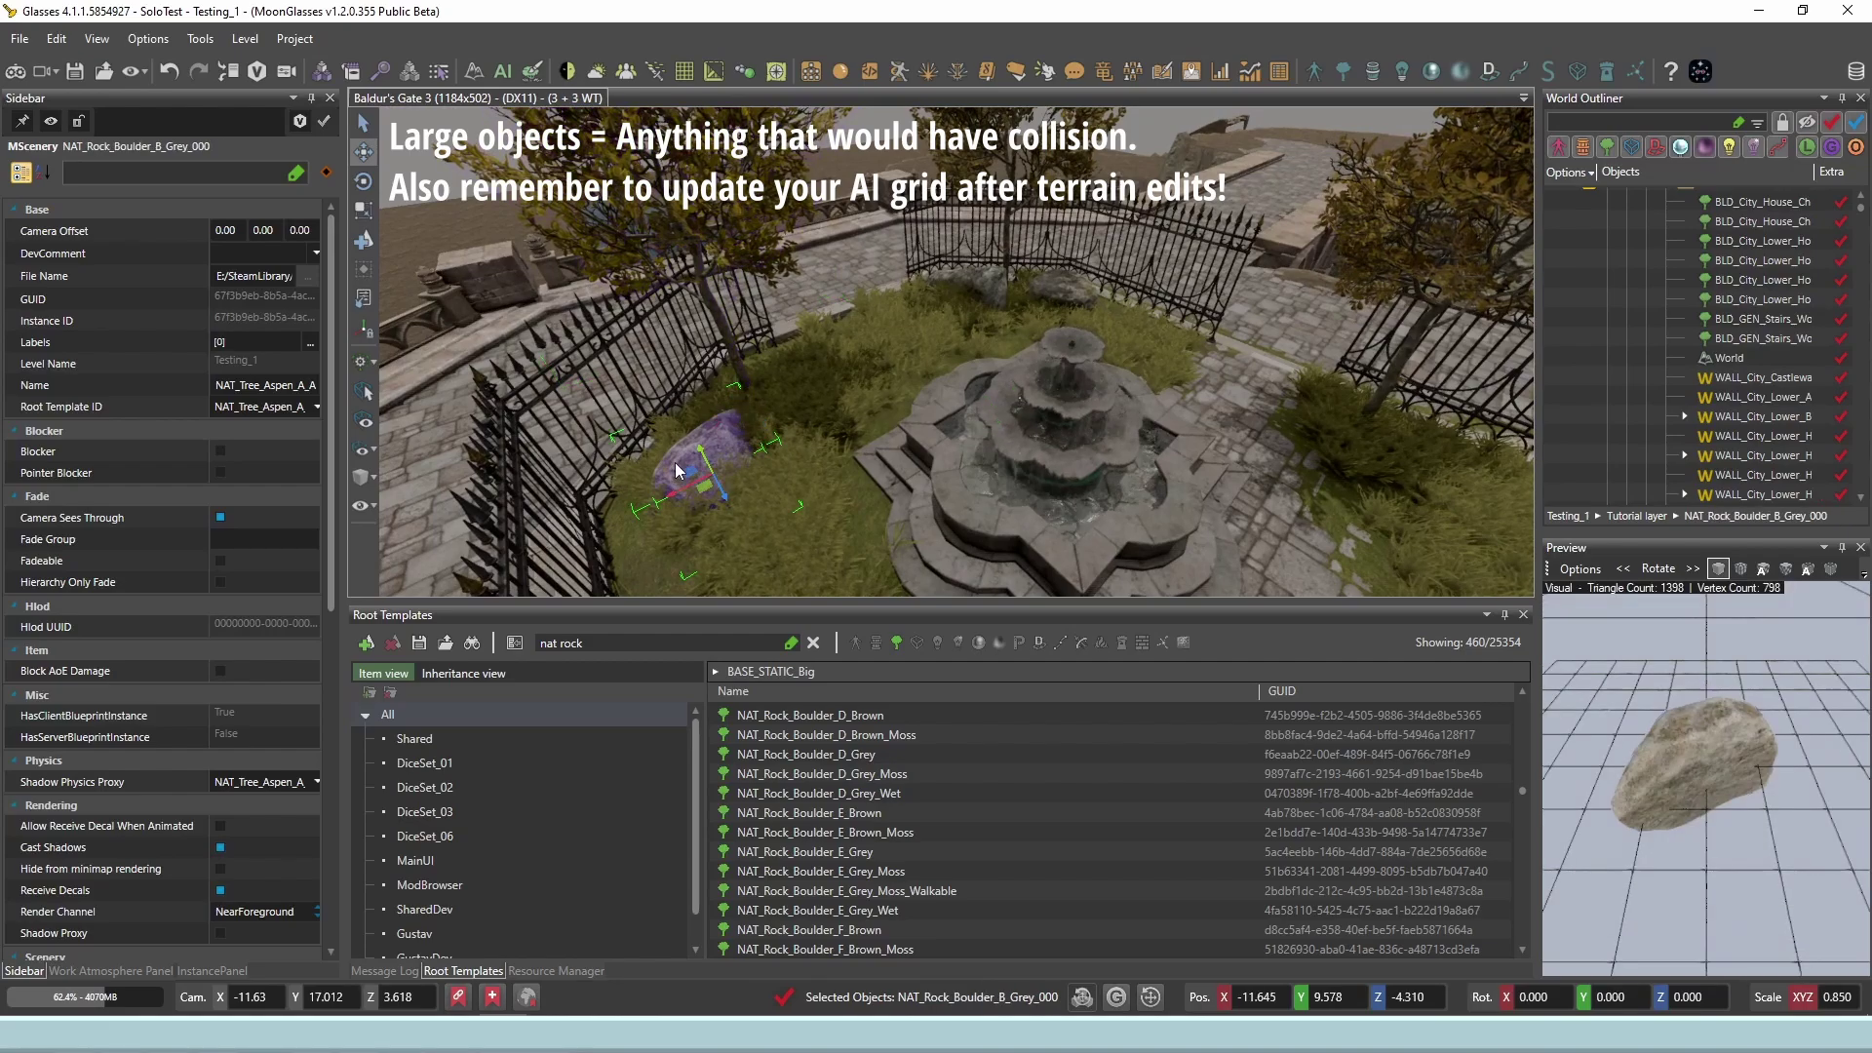
{"action": "right_click_drag", "start_coordinate": [929, 382], "coordinate": [1002, 367]}
{"action": "left_click", "coordinate": [891, 150]}
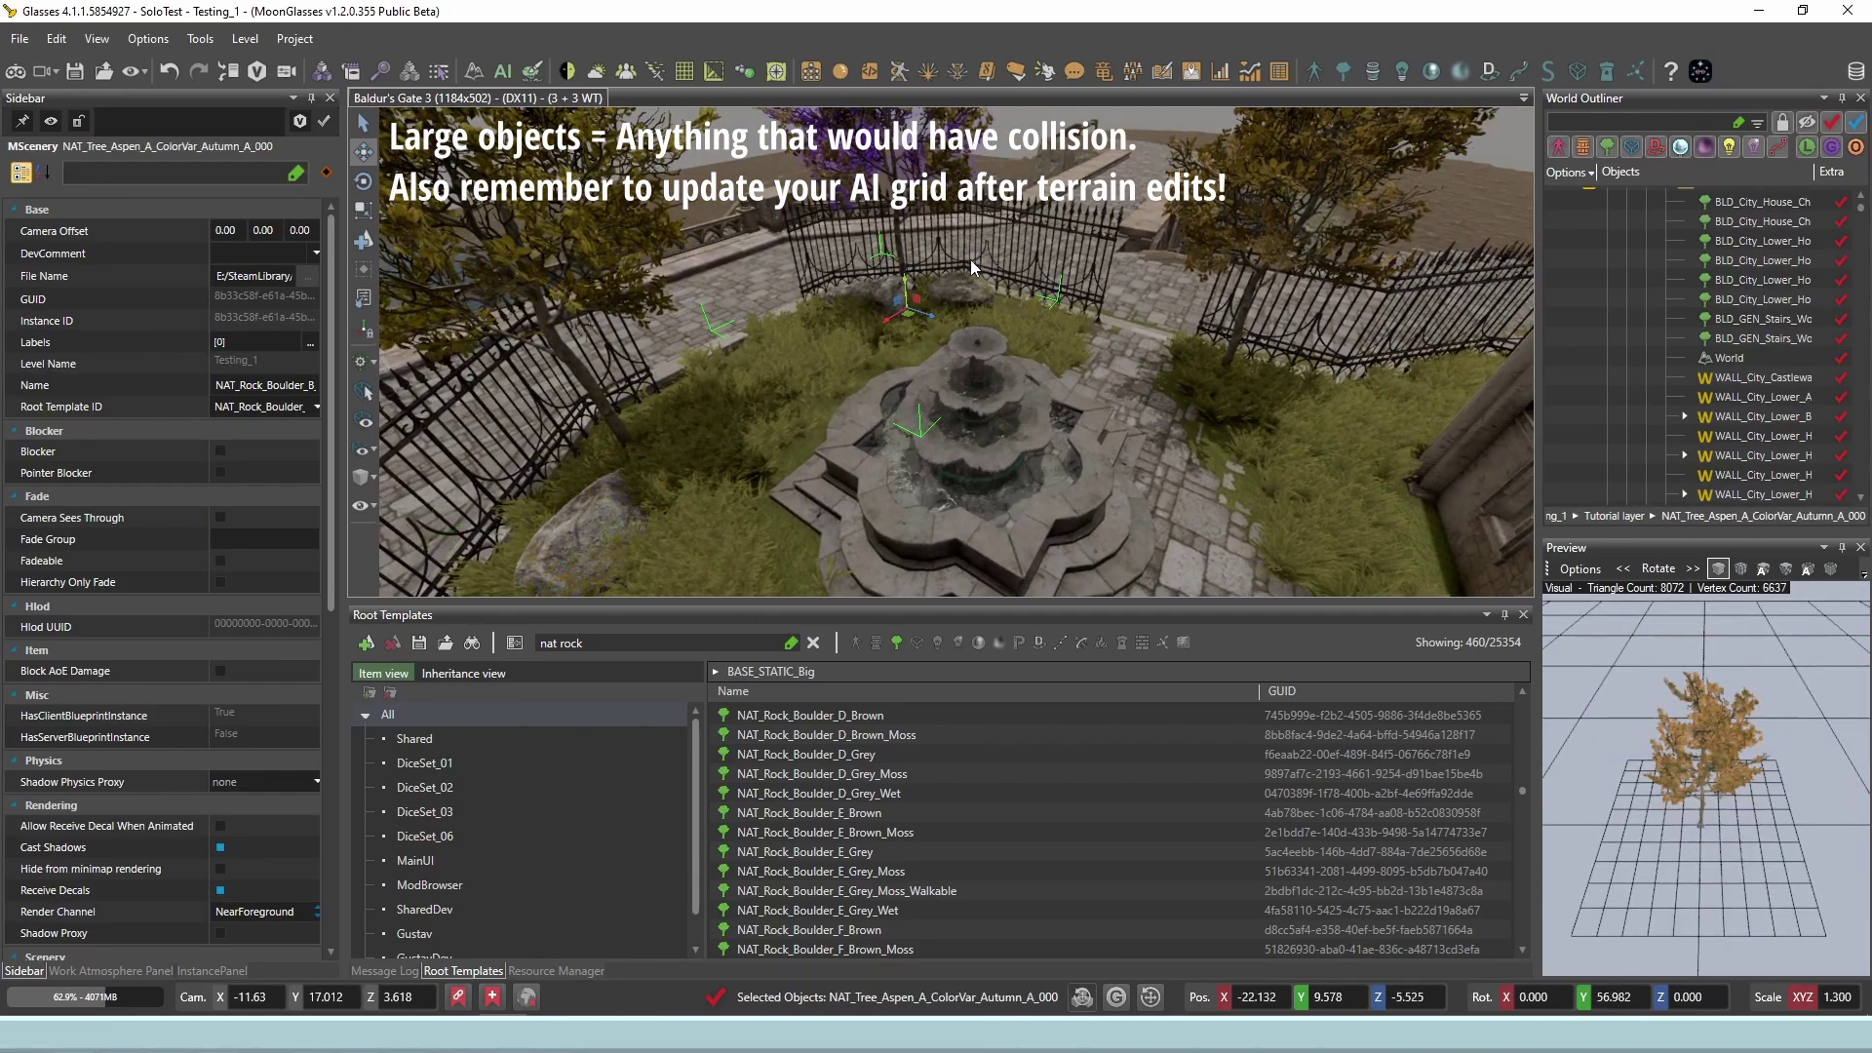
{"action": "right_click_drag", "start_coordinate": [1043, 275], "coordinate": [1108, 265]}
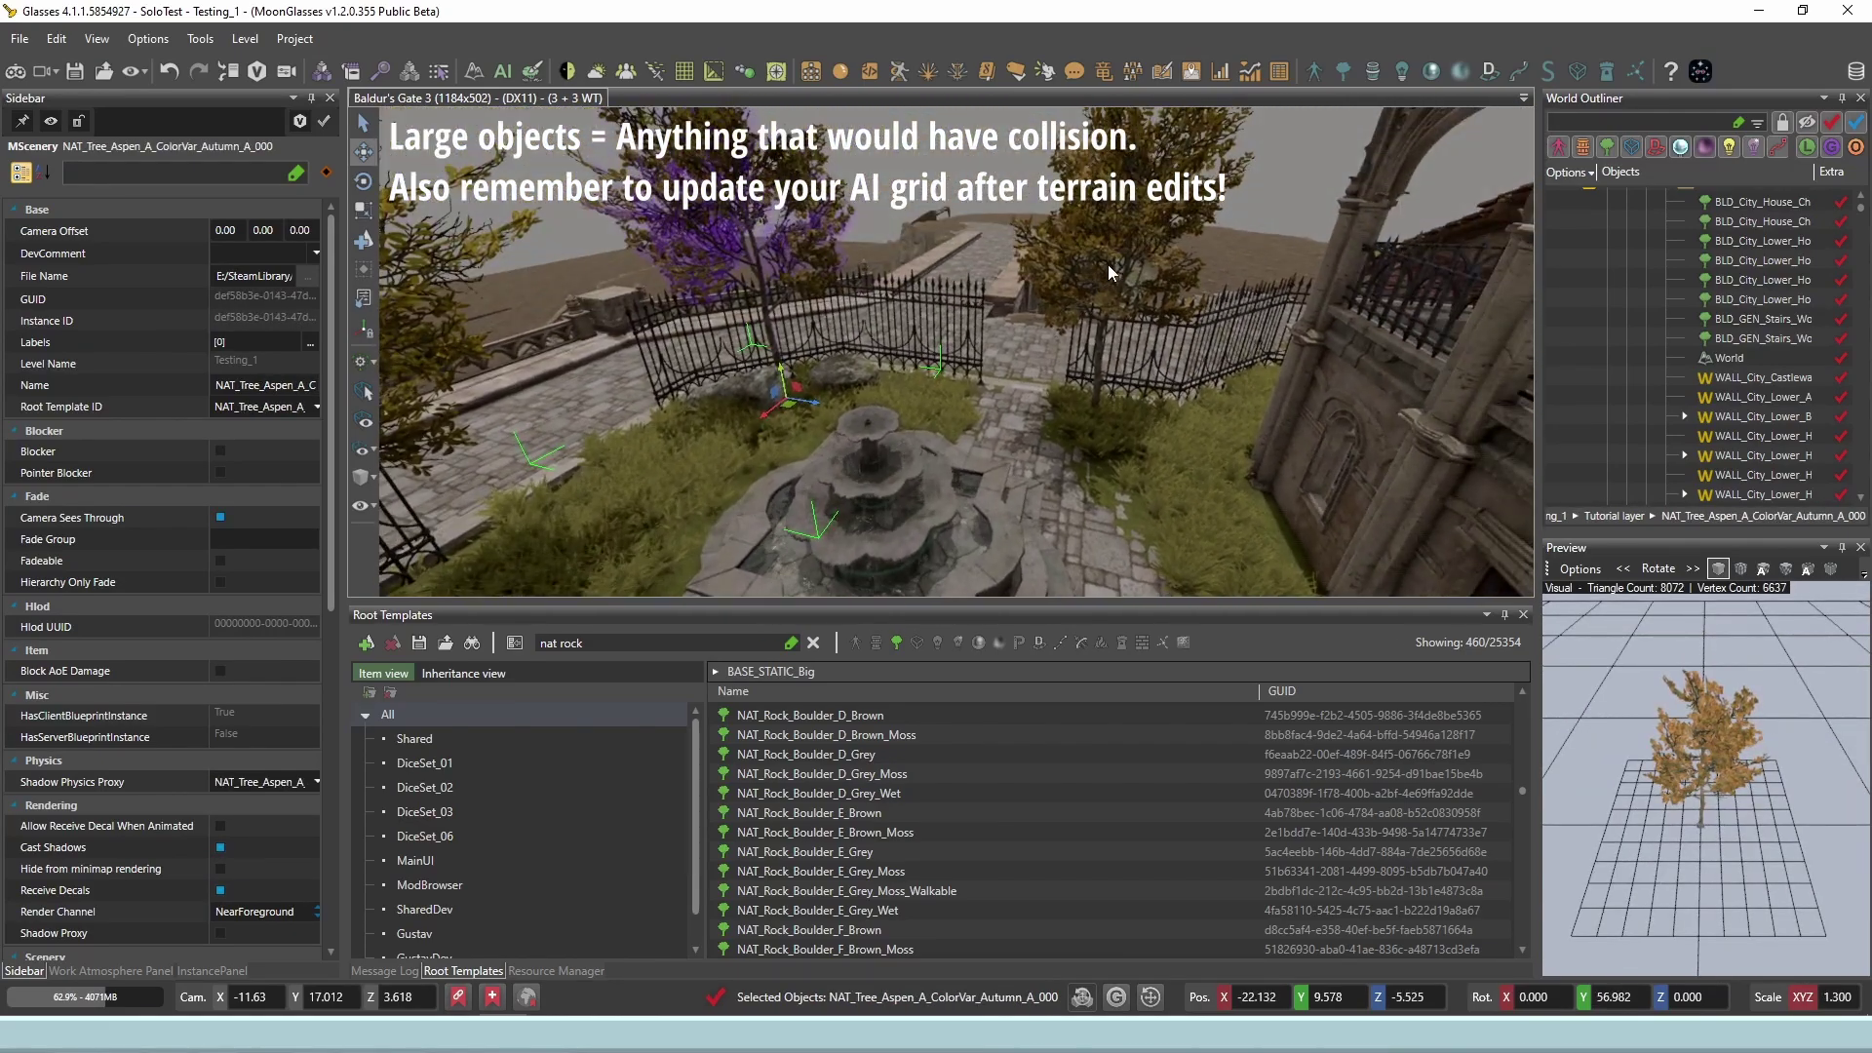
{"action": "left_click", "coordinate": [827, 370]}
{"action": "right_click_drag", "start_coordinate": [761, 452], "coordinate": [811, 439]}
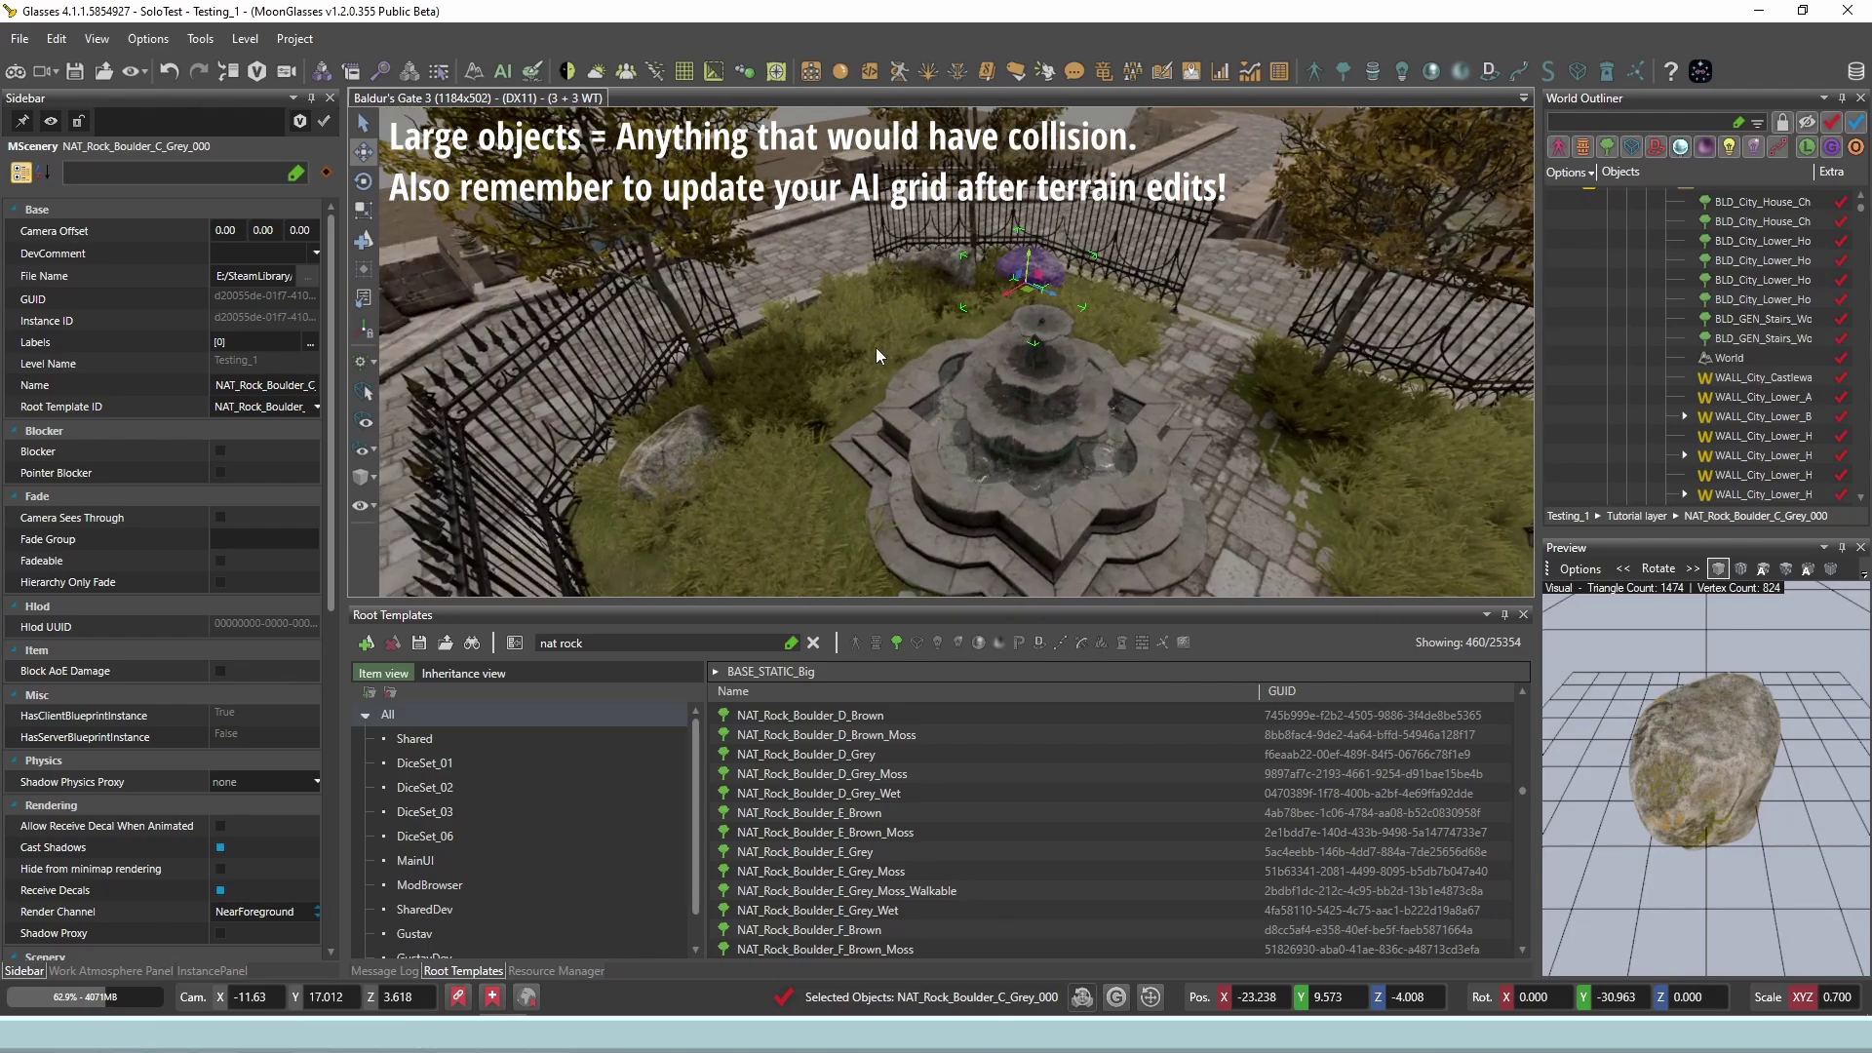
{"action": "left_click", "coordinate": [889, 374]}
{"action": "right_click_drag", "start_coordinate": [889, 375], "coordinate": [969, 423]}
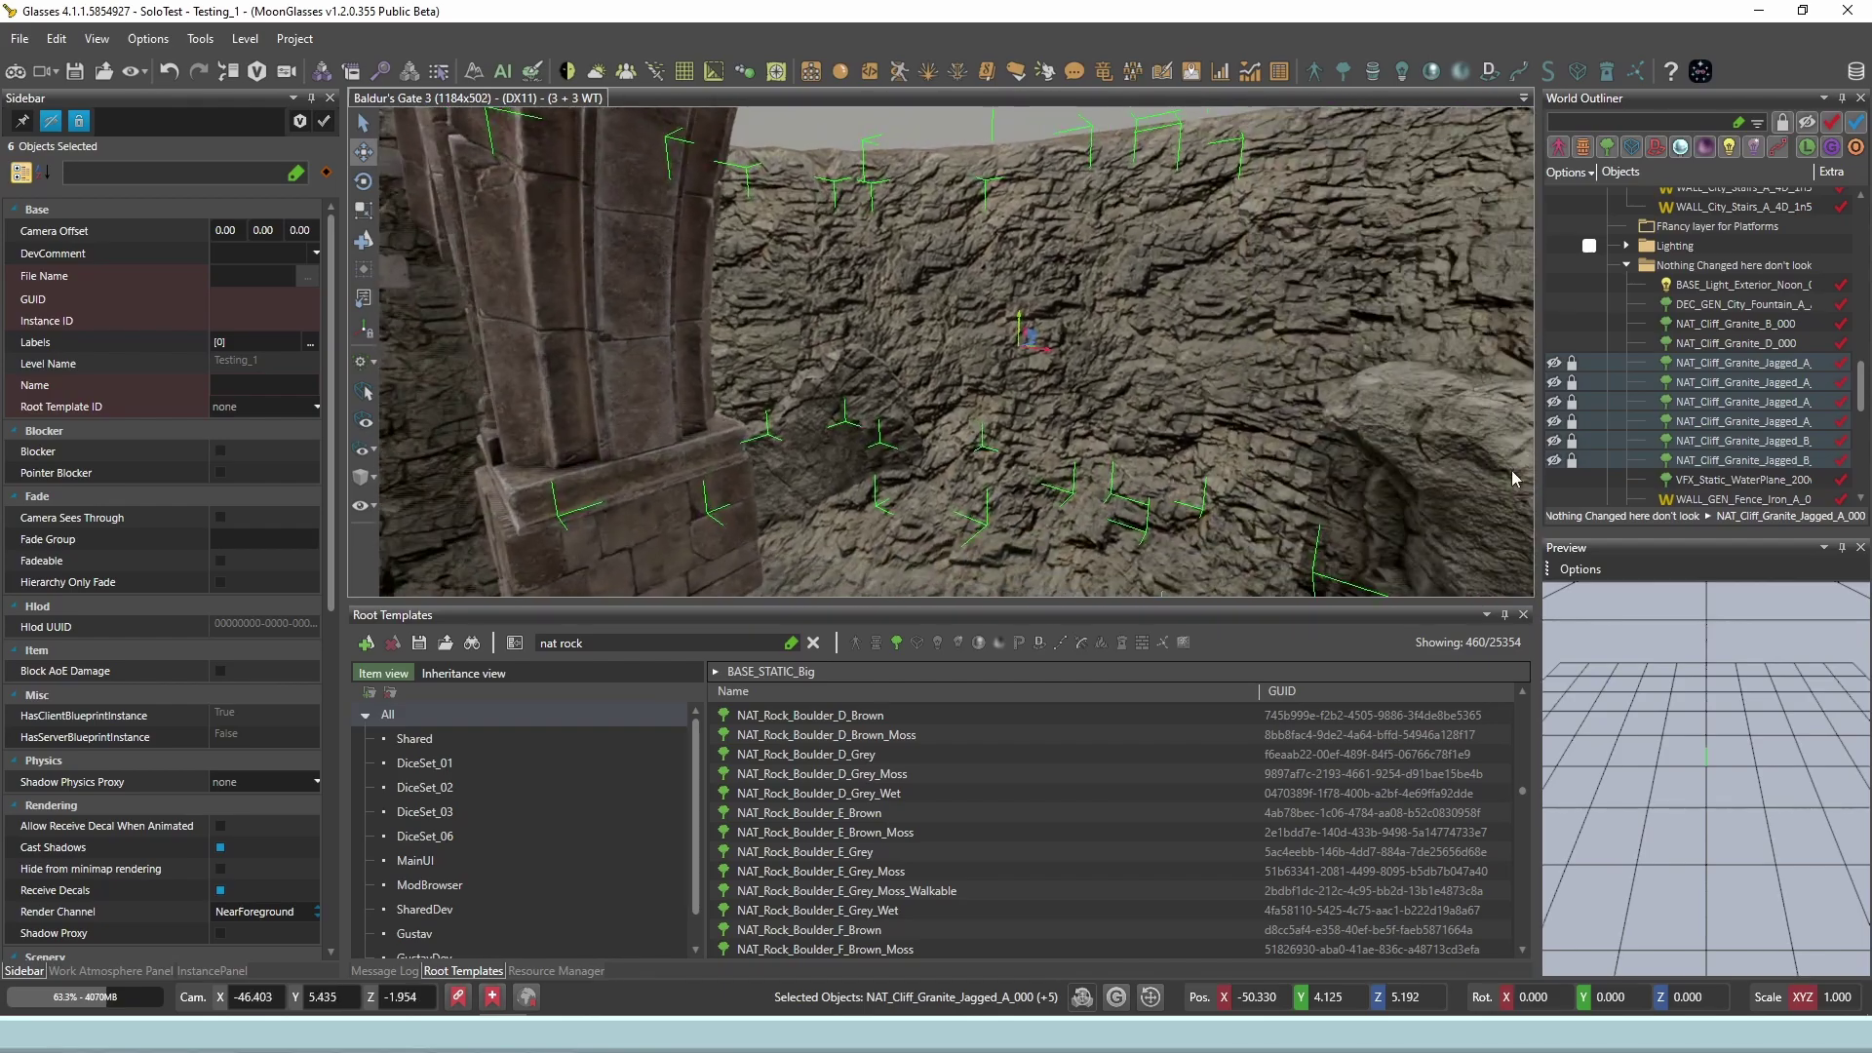
Unhide the six selected NAT_Cliff_Granite_Jagged objects in the cliff wall and clear the selection.
{"action": "left_click", "coordinate": [1554, 460]}
{"action": "left_click", "coordinate": [1554, 441]}
{"action": "left_click", "coordinate": [1554, 421]}
{"action": "left_click", "coordinate": [1554, 402]}
{"action": "left_click", "coordinate": [1554, 382]}
{"action": "left_click", "coordinate": [1554, 362]}
{"action": "right_click_drag", "start_coordinate": [1033, 192], "coordinate": [1025, 146]}
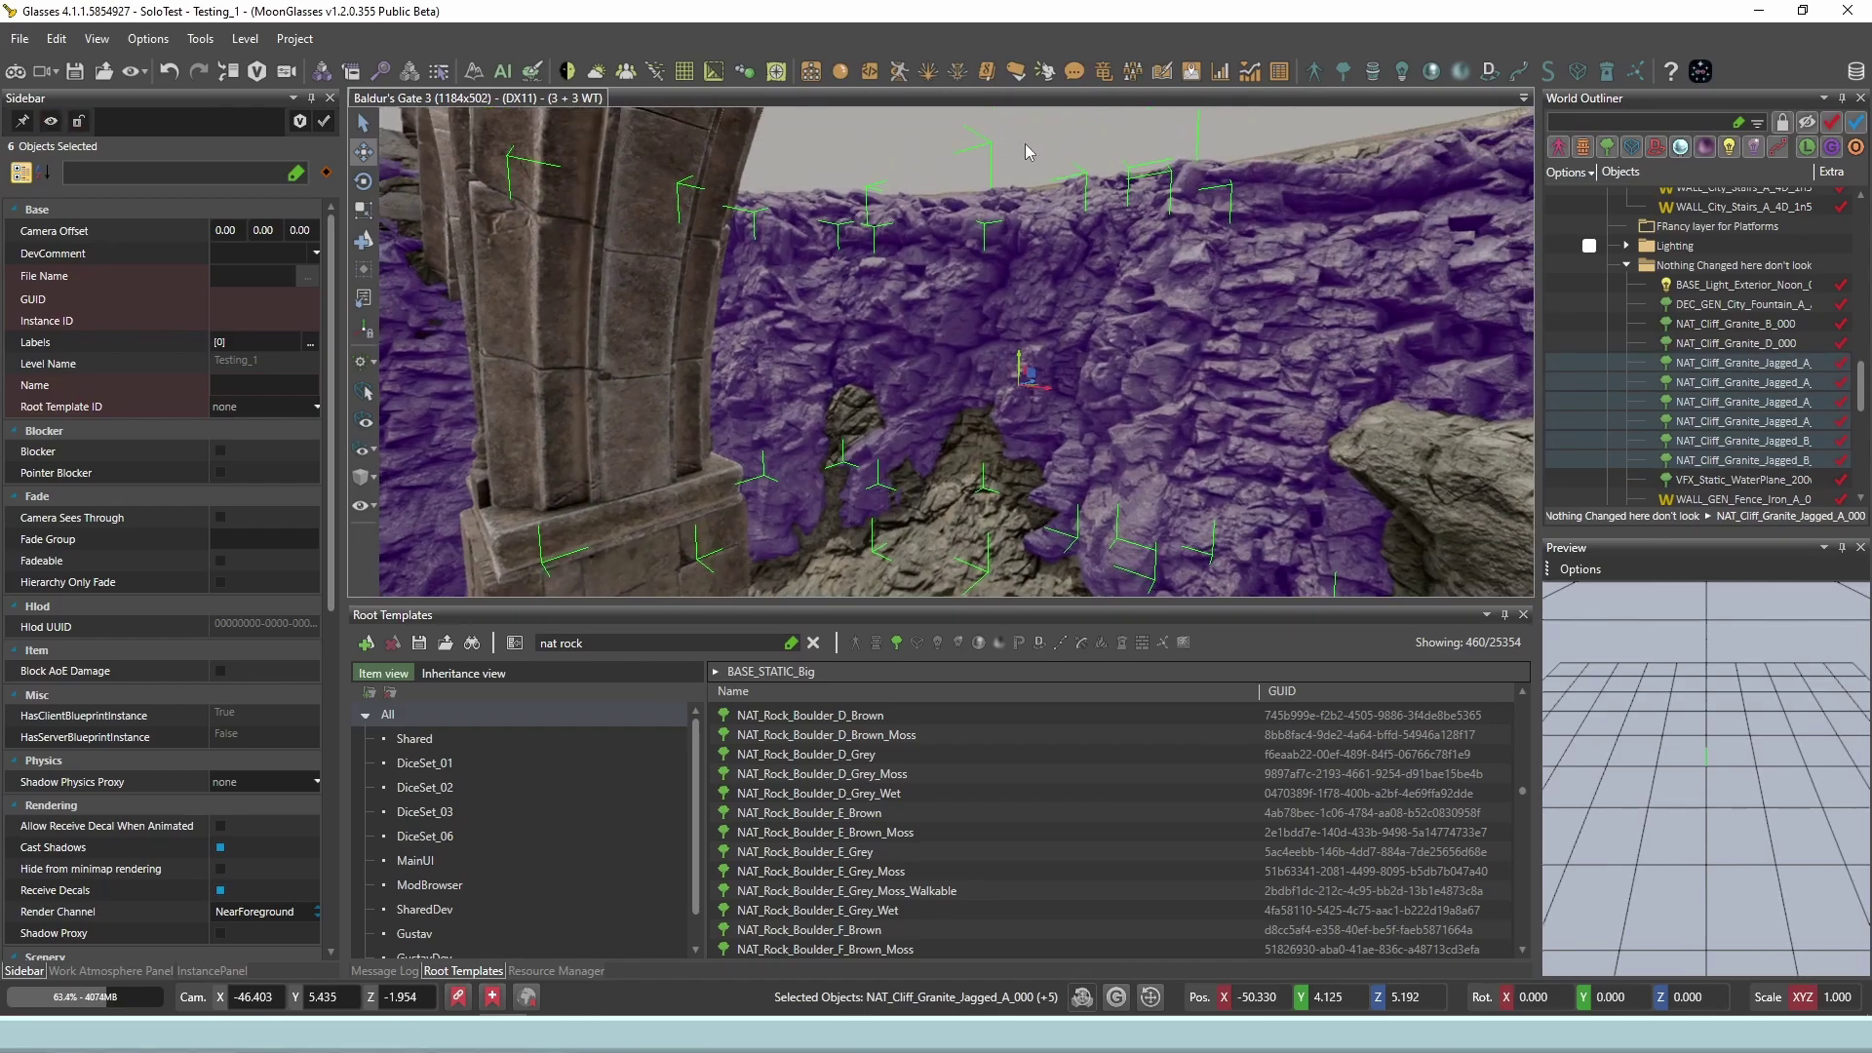
{"action": "left_click", "coordinate": [1026, 143]}
Select the stacked castle wall sections below the fountain terrace to examine how they meet the terrain.
{"action": "right_click_drag", "start_coordinate": [1076, 359], "coordinate": [1075, 360]}
{"action": "key", "text": "w"}
{"action": "left_click", "coordinate": [998, 405]}
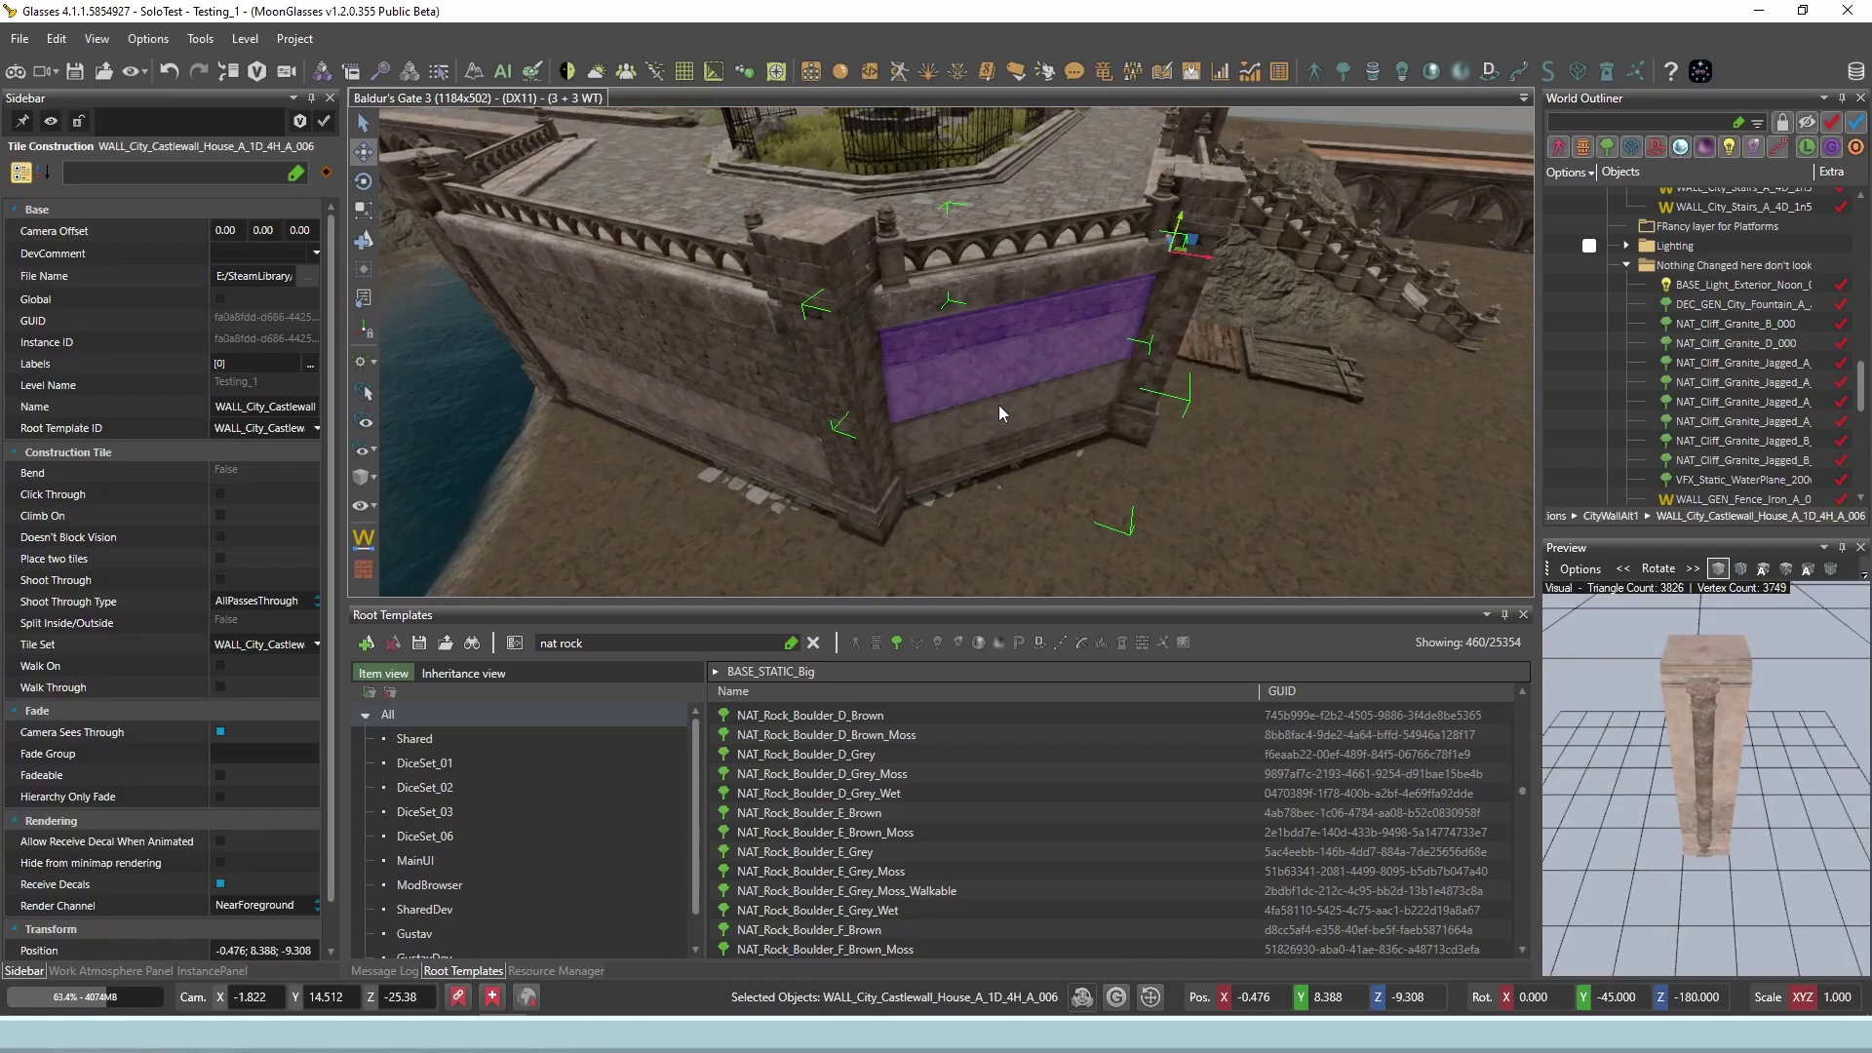
{"action": "left_click", "coordinate": [950, 452], "text": "ctrl"}
{"action": "left_click", "coordinate": [1033, 277], "text": "ctrl"}
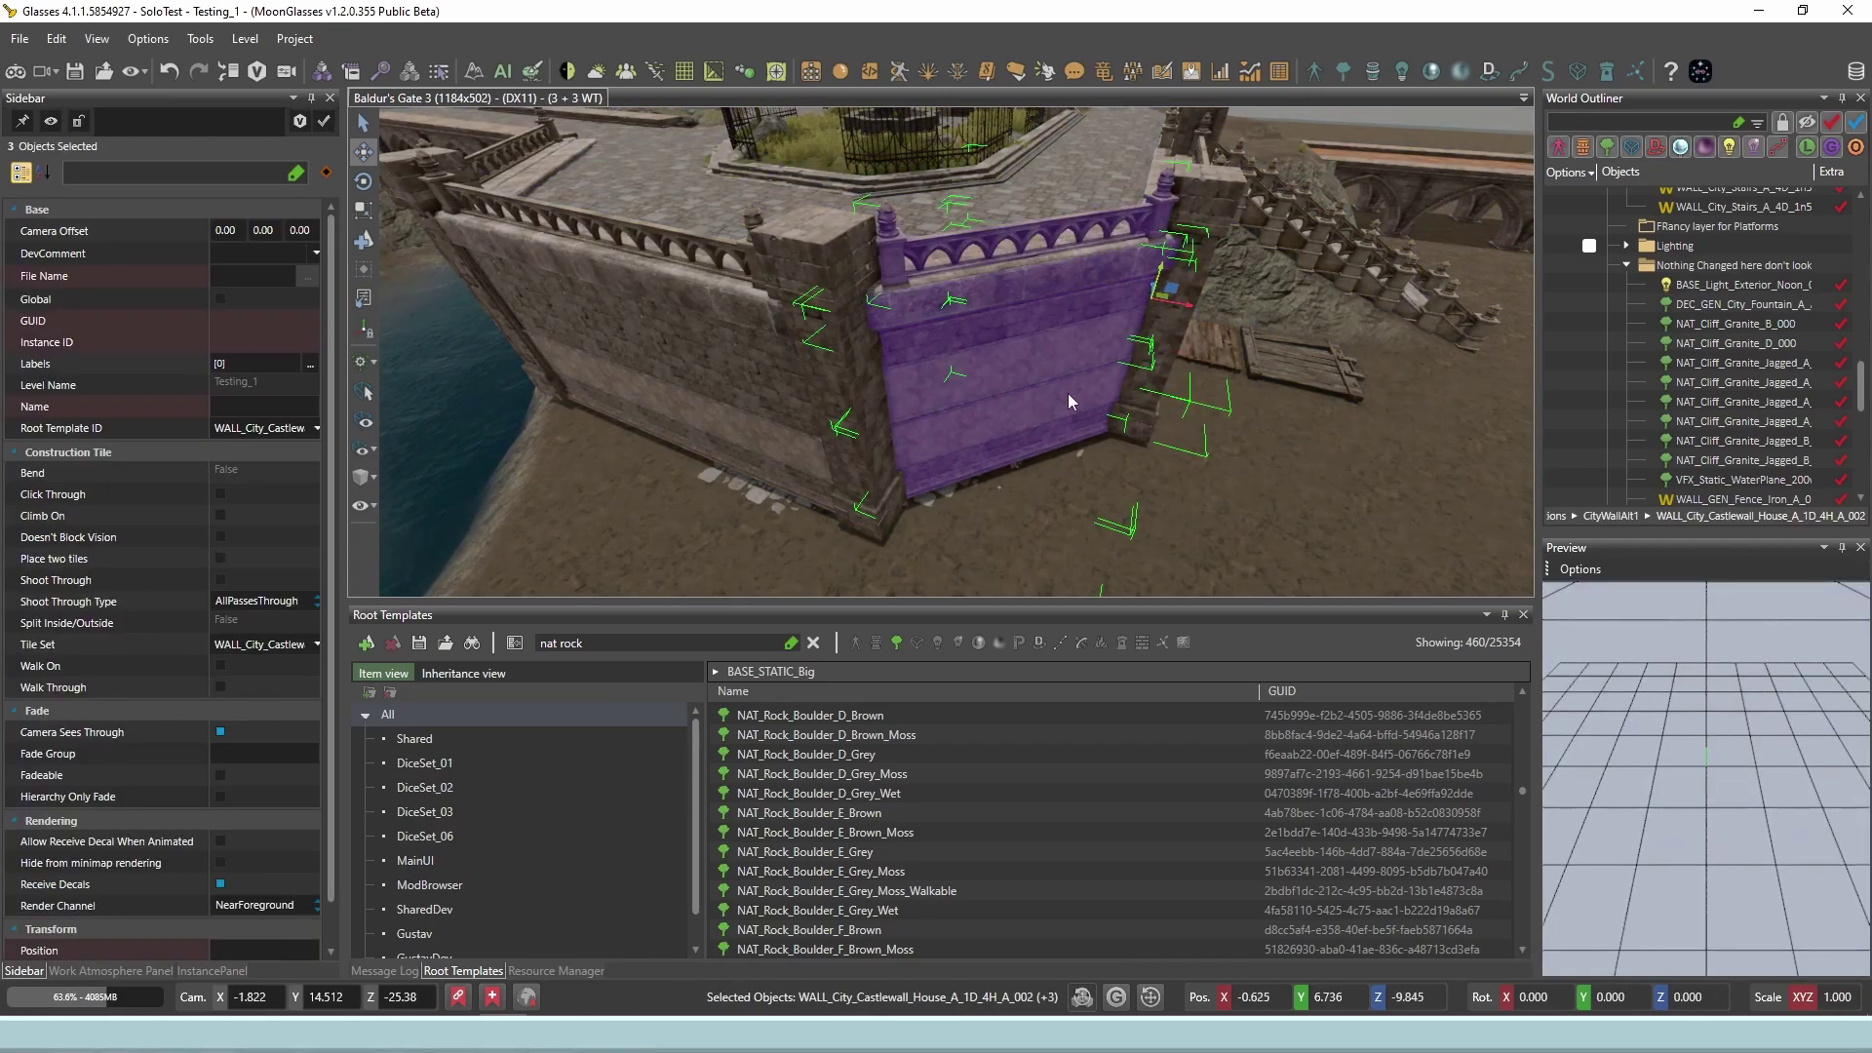
{"action": "left_click", "coordinate": [1068, 393], "text": "ctrl"}
{"action": "key", "text": "w"}
{"action": "right_click_drag", "start_coordinate": [1068, 394], "coordinate": [1028, 352]}
{"action": "key", "text": "s"}
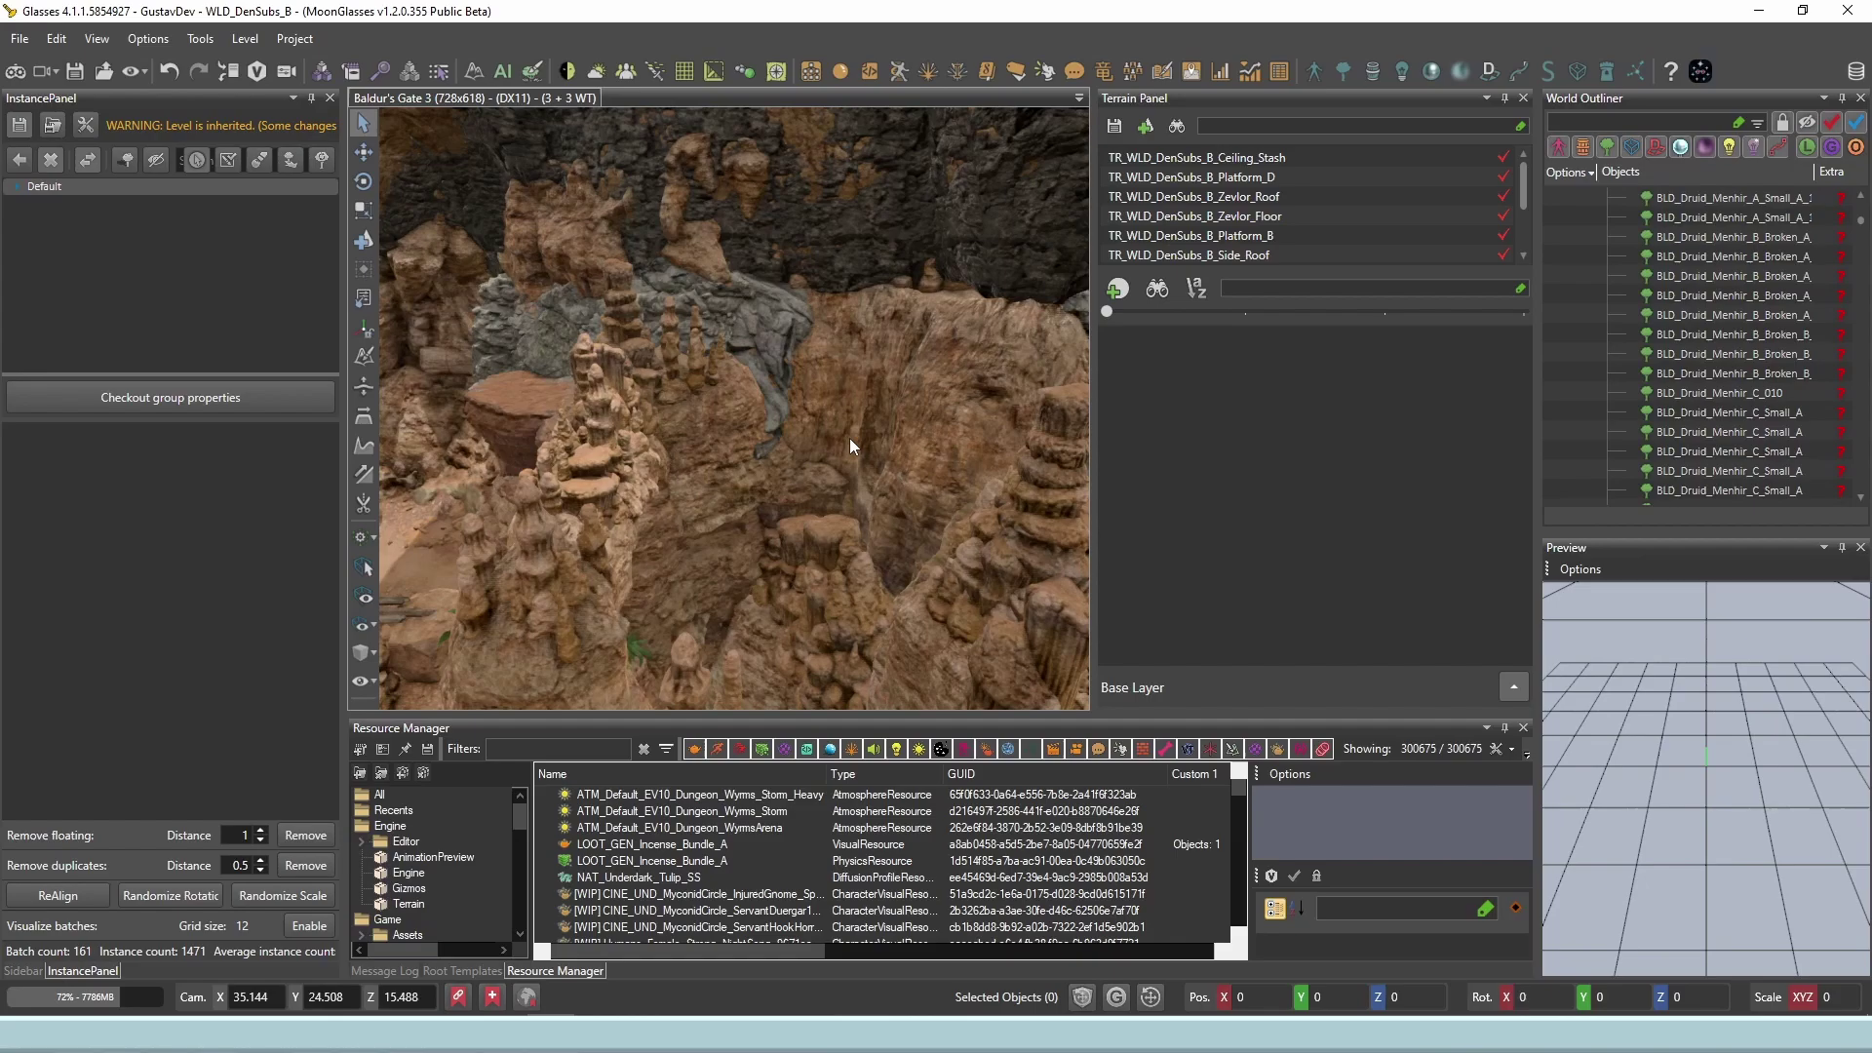
Select the sandstone cliff pieces and a stalagmite cluster along the cave wall one after another to examine how the wall is assembled.
{"action": "left_click", "coordinate": [873, 429]}
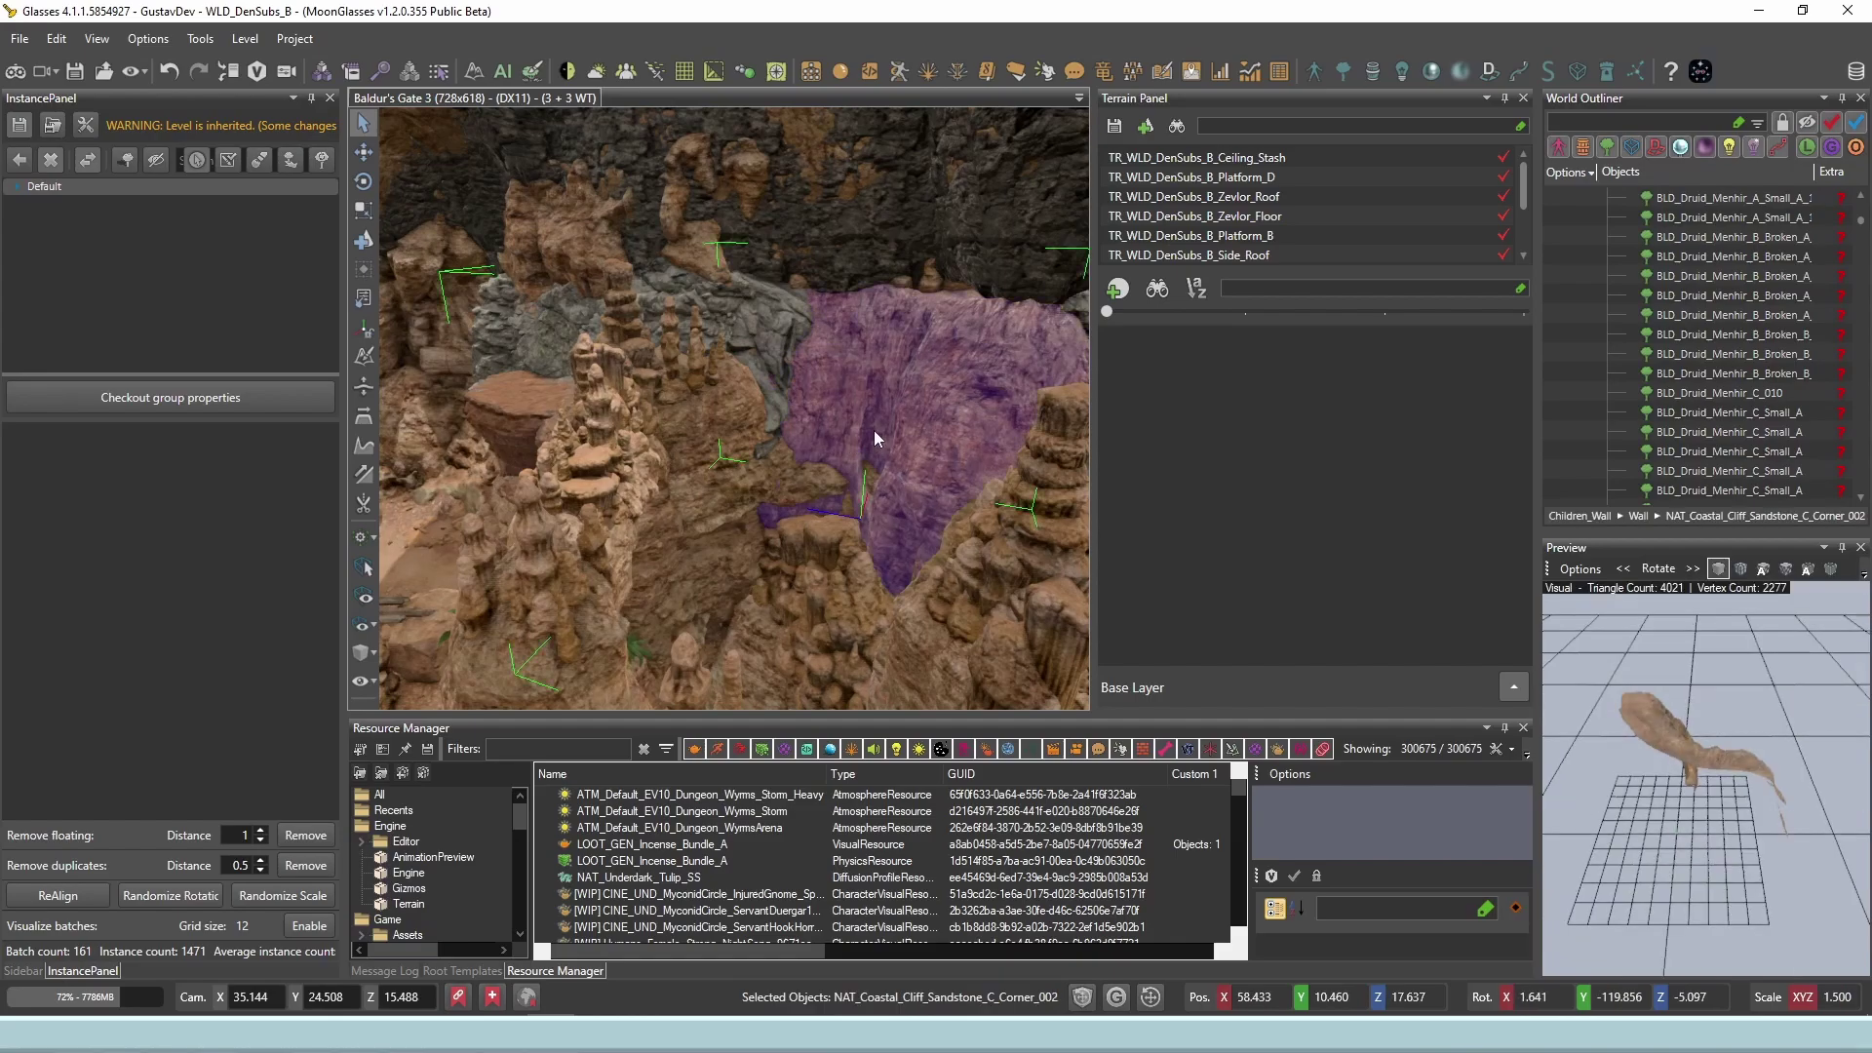
{"action": "key", "text": "w"}
{"action": "right_click_drag", "start_coordinate": [874, 430], "coordinate": [657, 417]}
{"action": "left_click", "coordinate": [881, 460]}
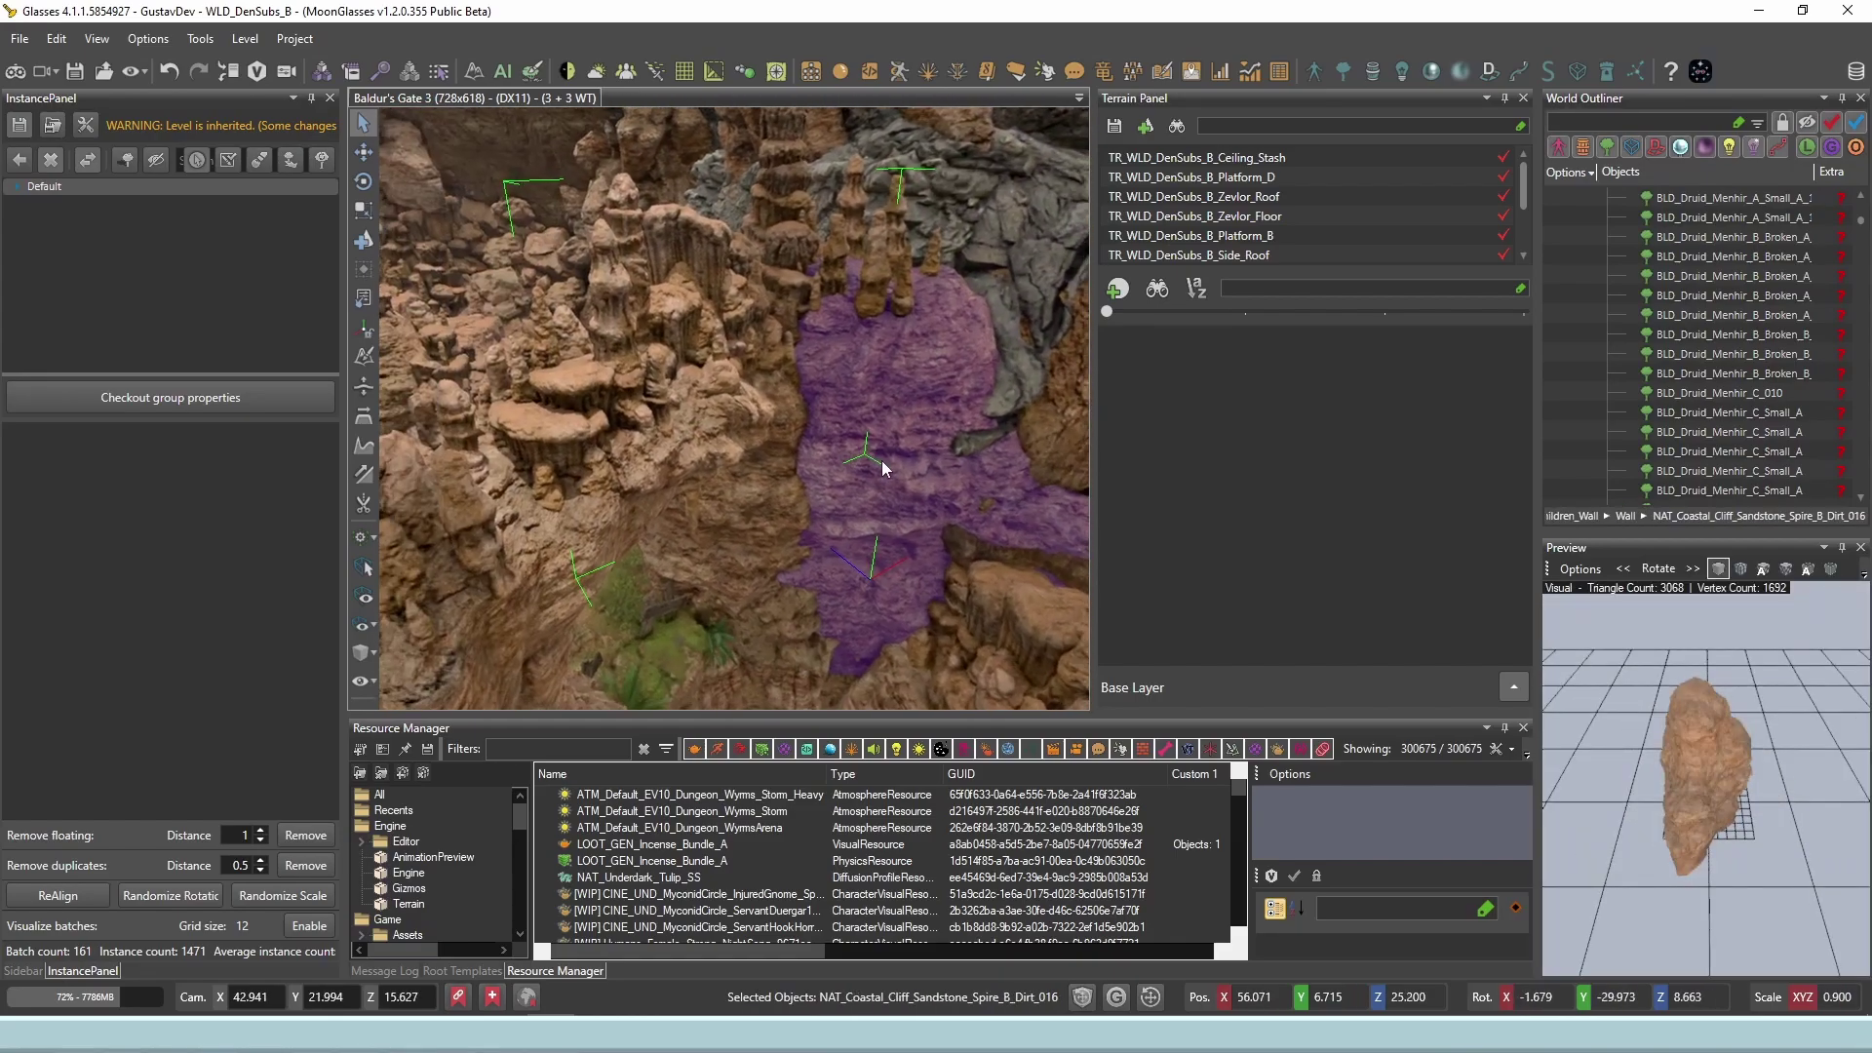
{"action": "right_click_drag", "start_coordinate": [882, 460], "coordinate": [724, 376]}
{"action": "left_click", "coordinate": [523, 501]}
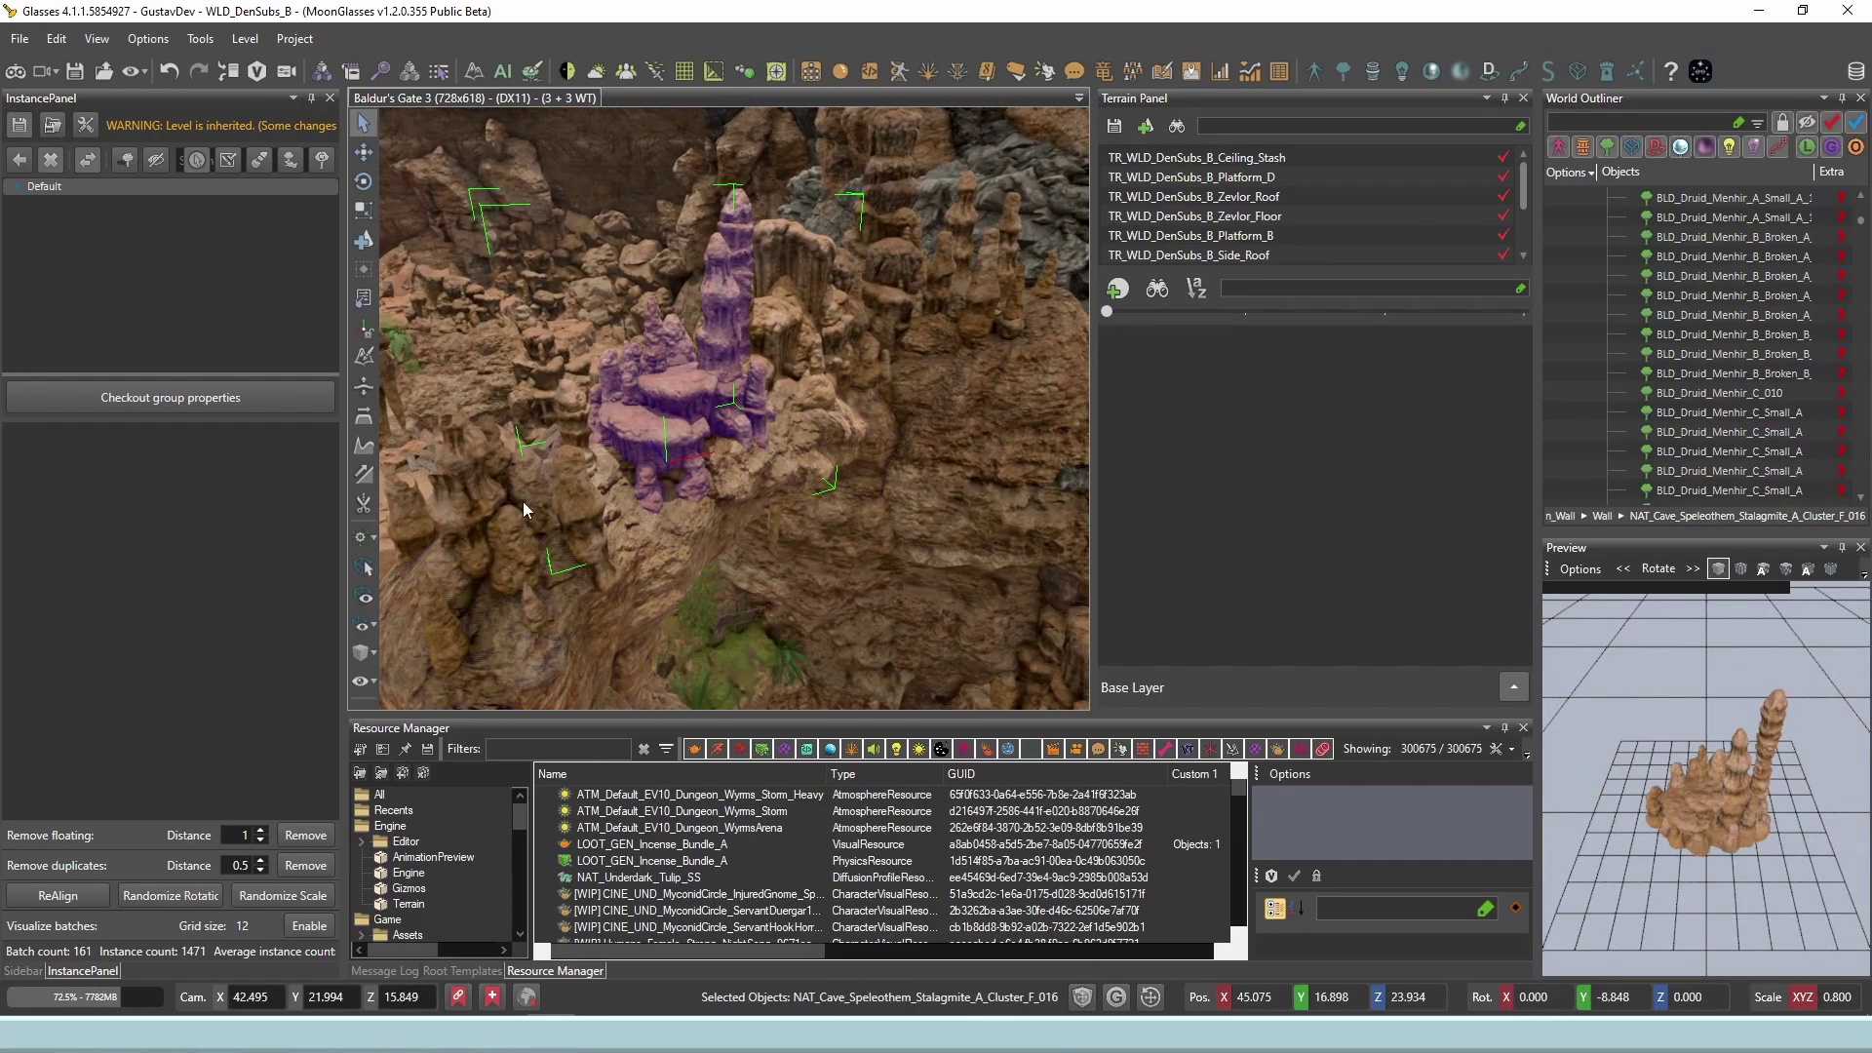
{"action": "left_click", "coordinate": [841, 359]}
Select the rocks framing the opening in the cave roof one by one to examine how they cover the terrain's edges.
{"action": "key", "text": "a"}
{"action": "right_click_drag", "start_coordinate": [769, 372], "coordinate": [834, 390]}
{"action": "left_click", "coordinate": [775, 409]}
{"action": "left_click", "coordinate": [700, 447]}
{"action": "left_click", "coordinate": [690, 409]}
{"action": "left_click", "coordinate": [790, 369]}
{"action": "left_click", "coordinate": [834, 390]}
{"action": "left_click", "coordinate": [873, 466]}
{"action": "left_click", "coordinate": [789, 541]}
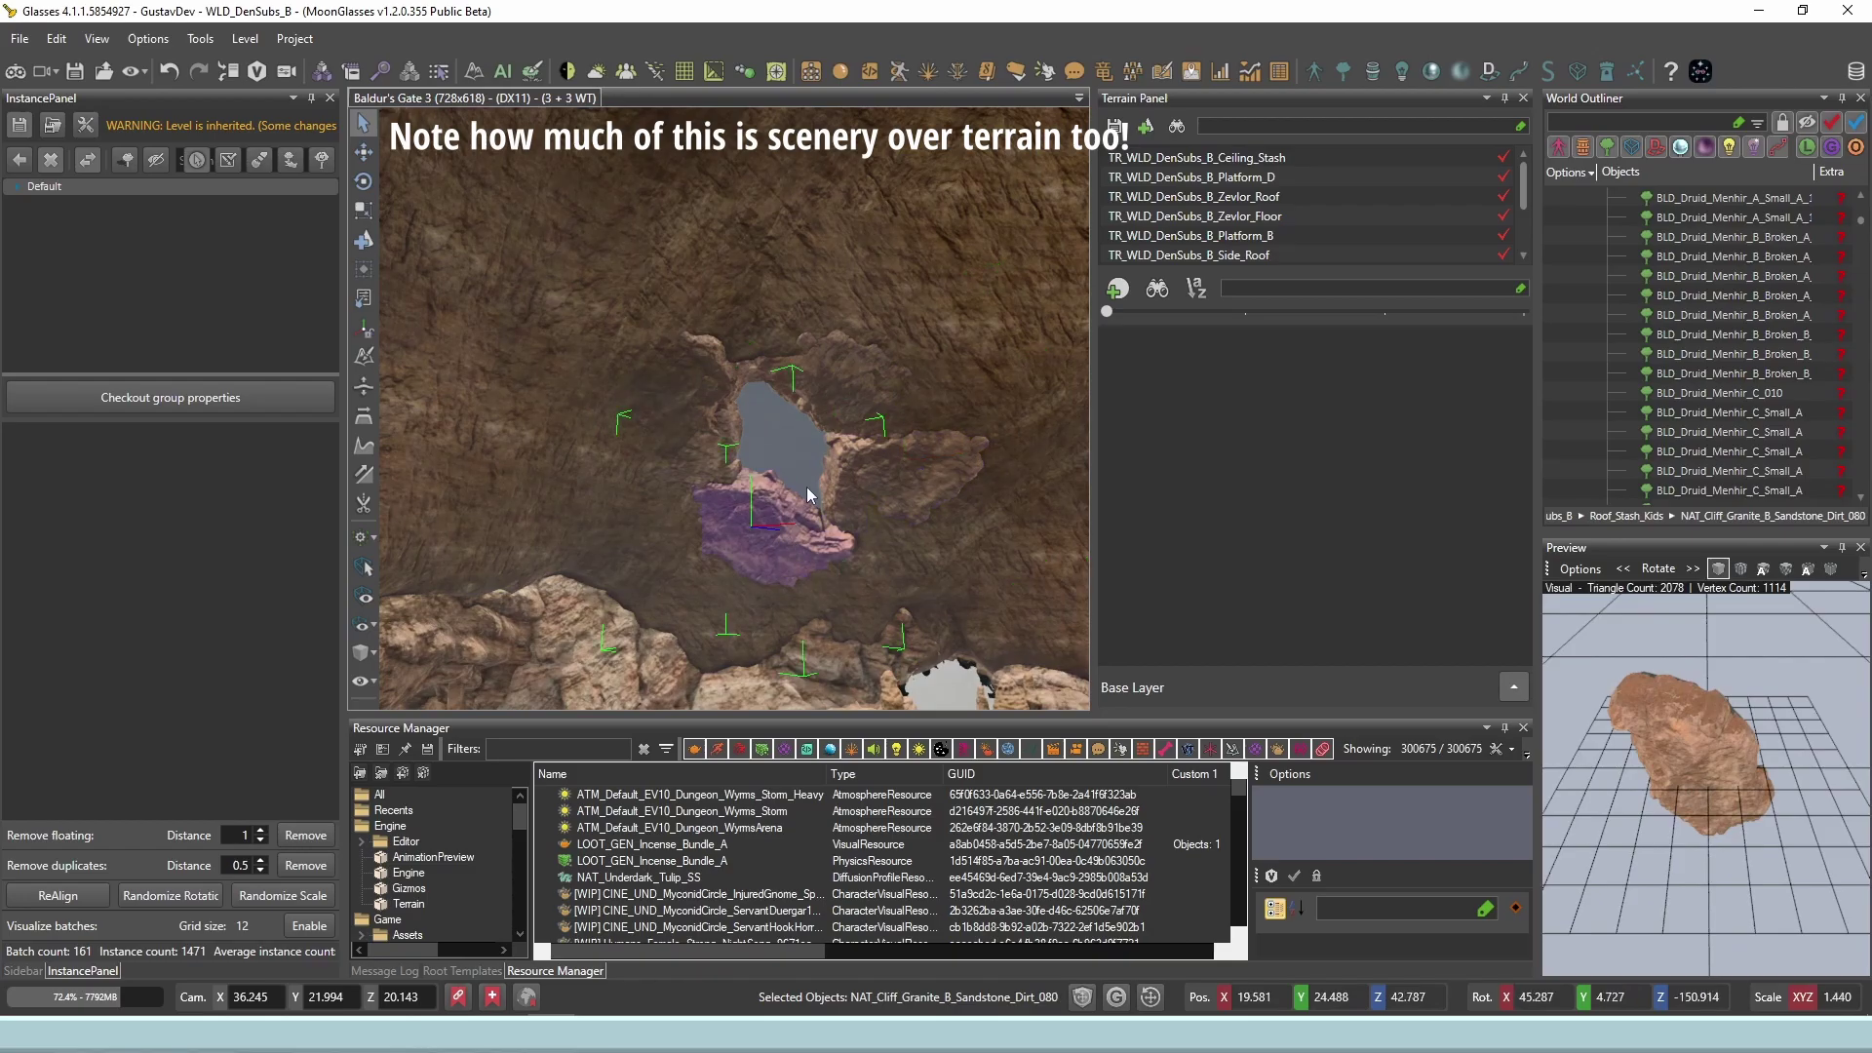
Select the large sandstone pillar on the cave floor to examine how it combines with the surrounding rocks and terrain.
{"action": "key", "text": "w"}
{"action": "right_click_drag", "start_coordinate": [805, 487], "coordinate": [753, 464]}
{"action": "left_click", "coordinate": [753, 470]}
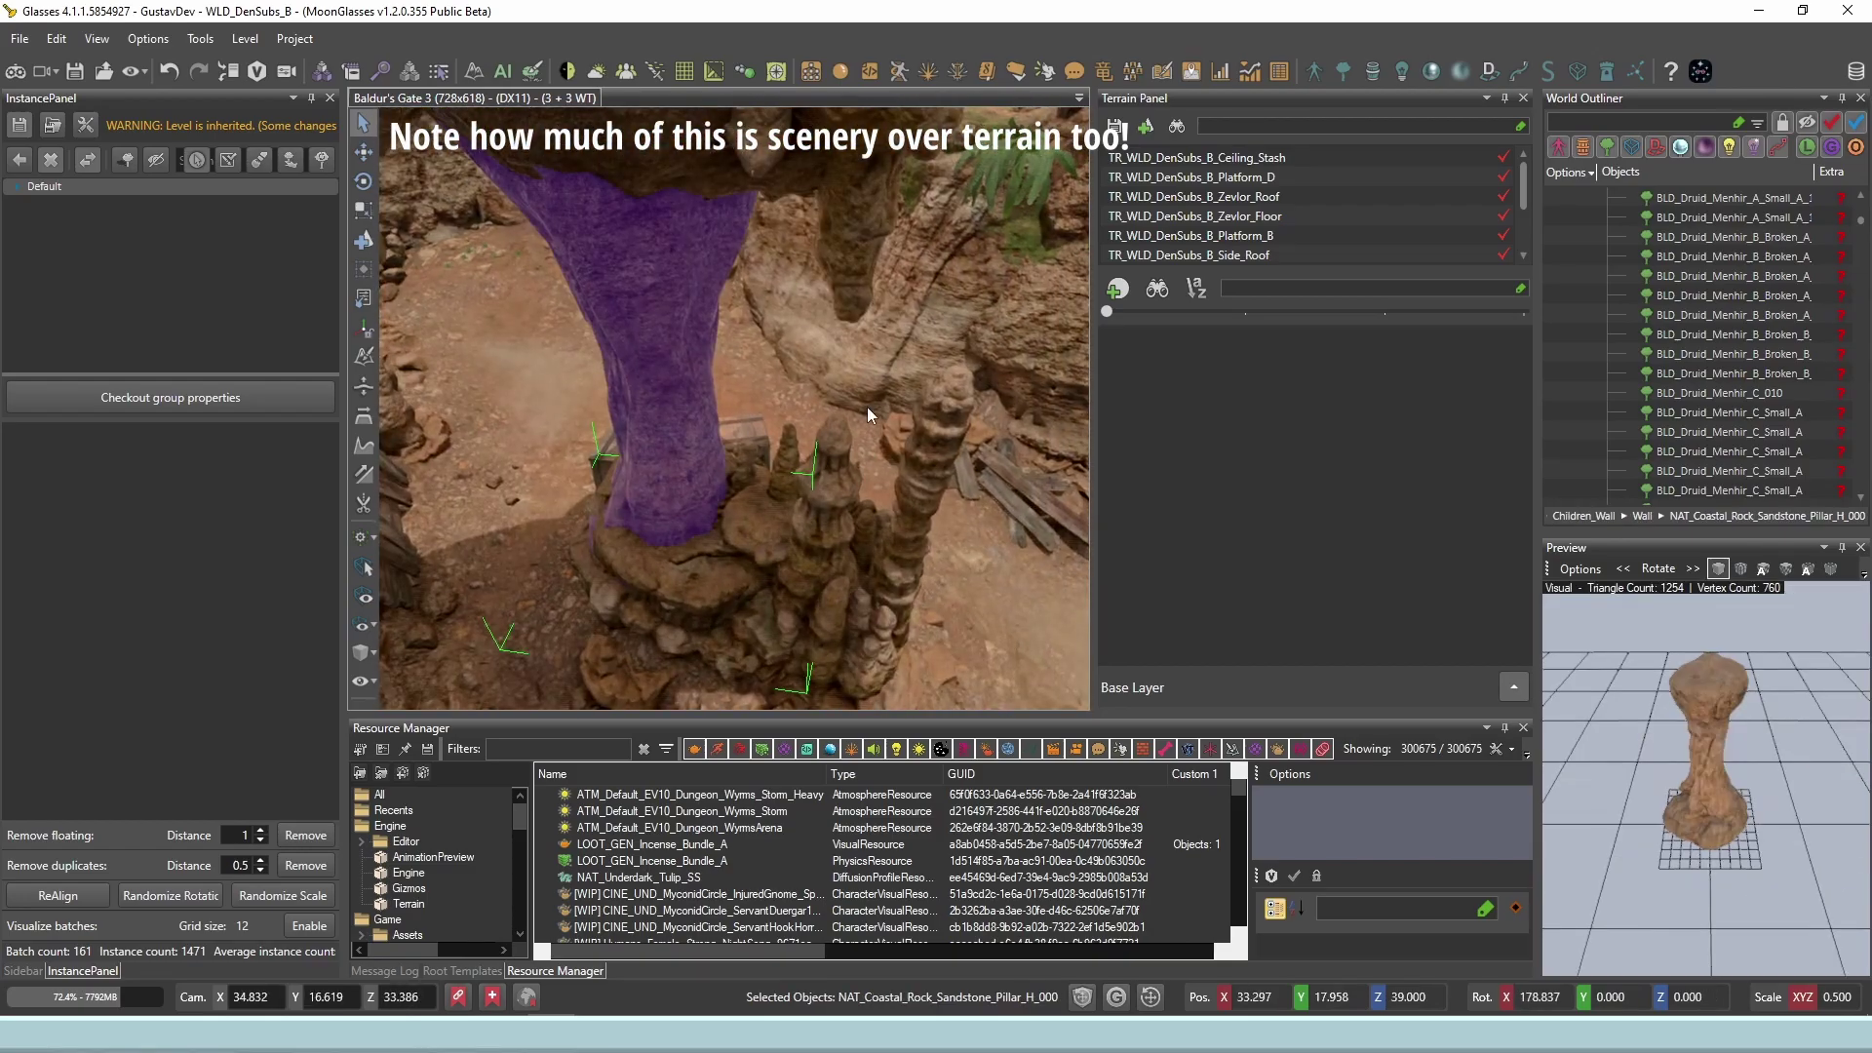
{"action": "right_click_drag", "start_coordinate": [868, 407], "coordinate": [818, 402]}
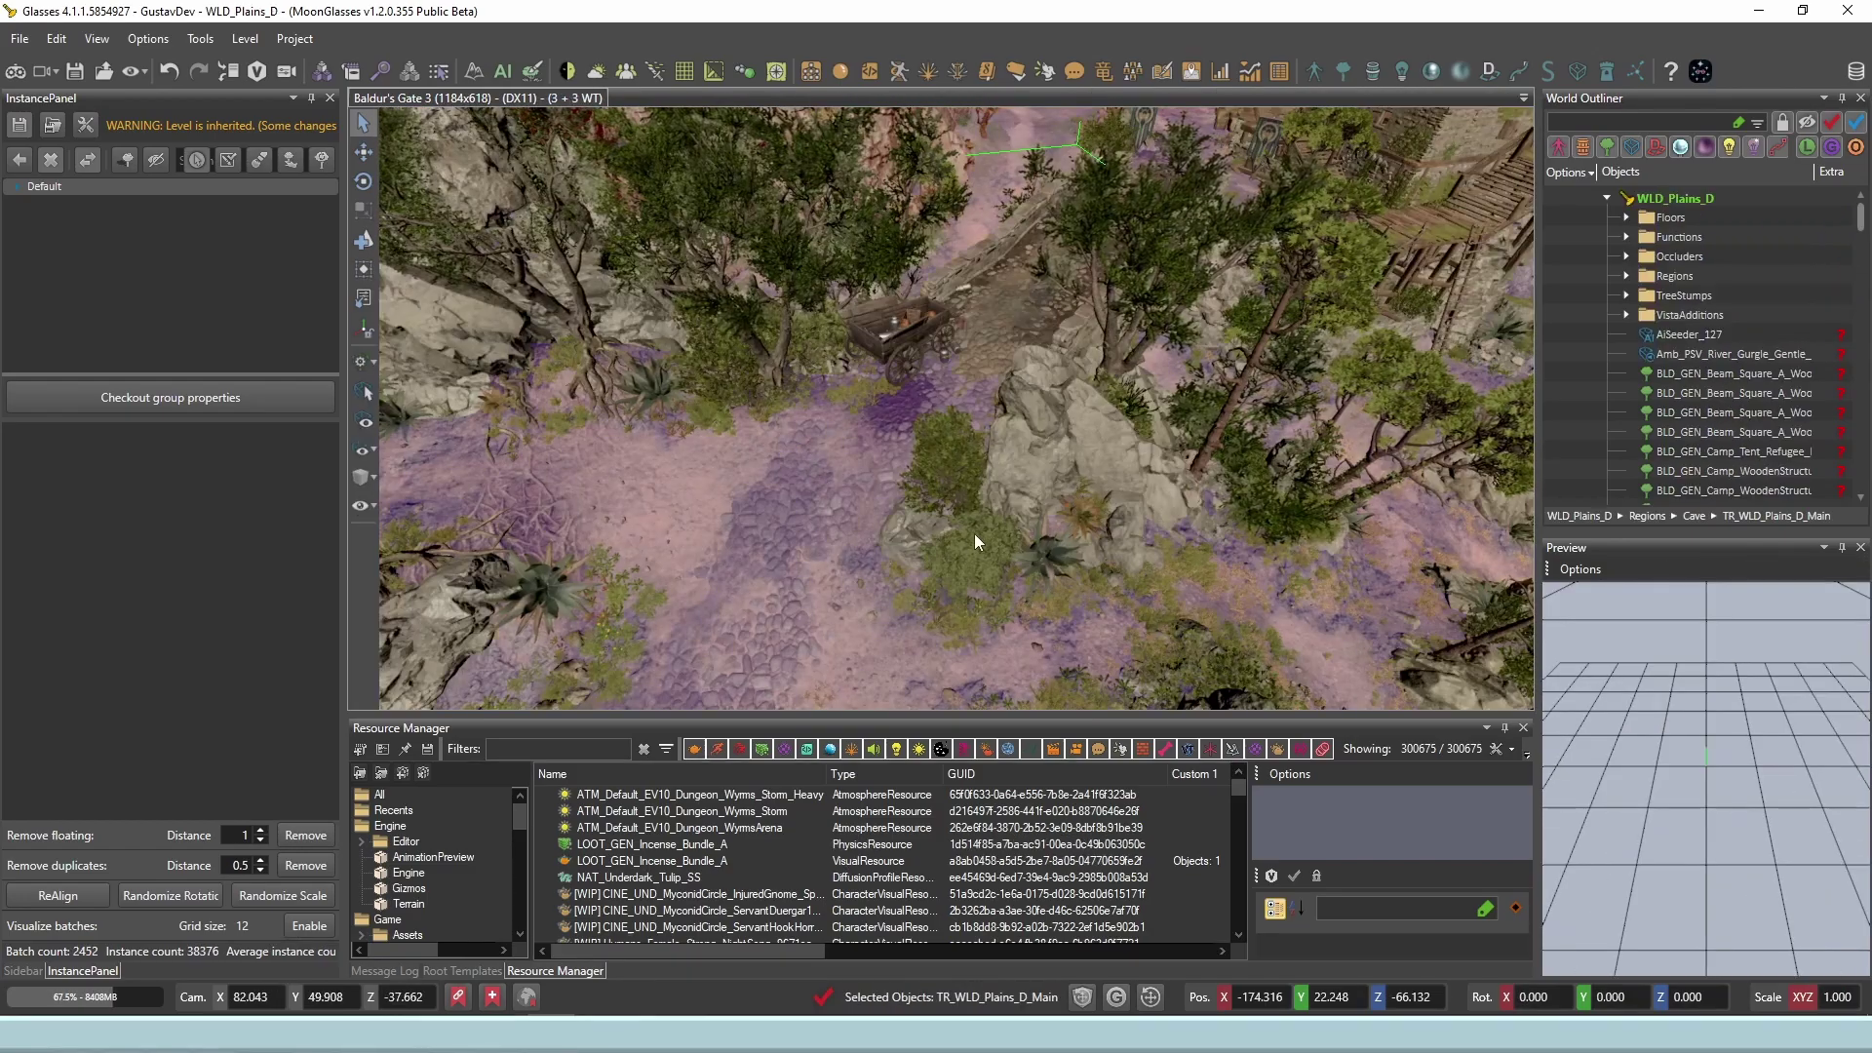
Examine how the highlighted main terrain of WLD_Plains_D meets the rocks, vegetation and stone bridge.
{"action": "key", "text": "w"}
{"action": "mouse_move", "coordinate": [975, 534]}
{"action": "right_mouse_down"}
{"action": "mouse_move", "coordinate": [922, 509]}
{"action": "mouse_move", "coordinate": [969, 540]}
{"action": "mouse_move", "coordinate": [973, 524]}
{"action": "right_mouse_up"}
{"action": "key", "text": "s"}
{"action": "left_click", "coordinate": [870, 412]}
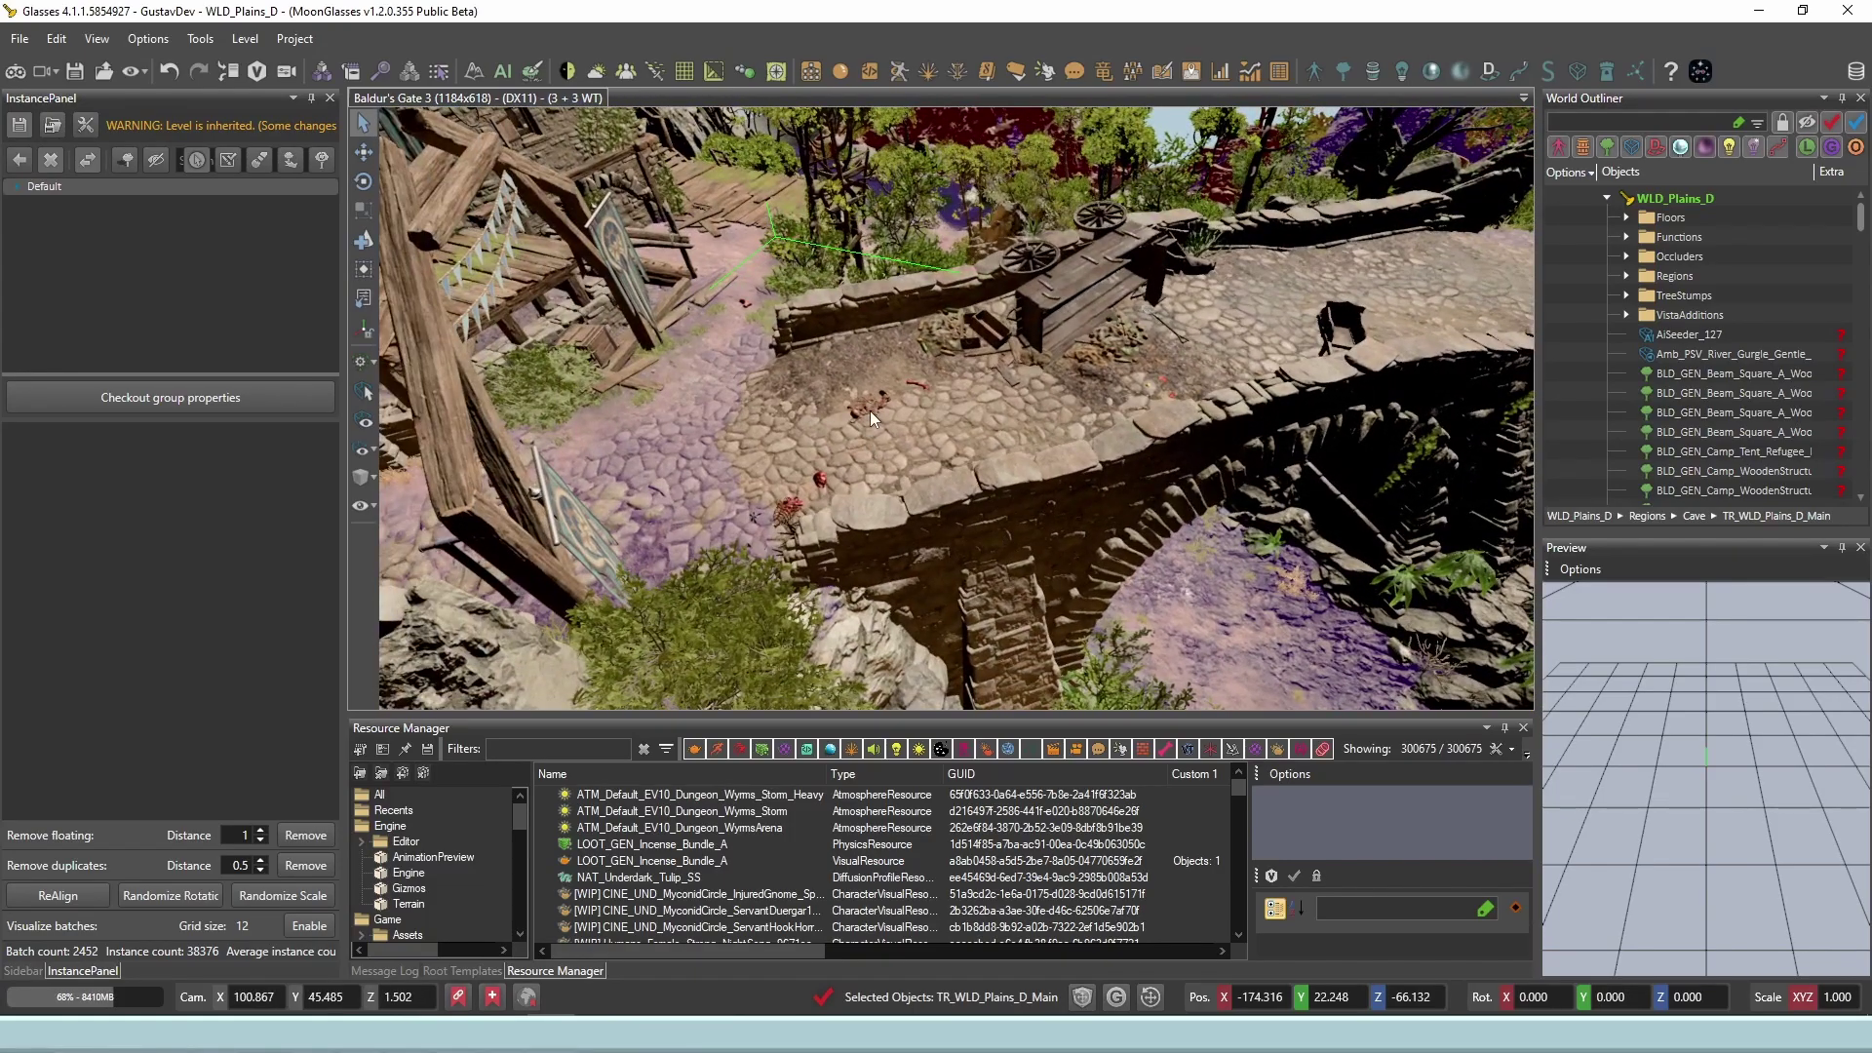
{"action": "key", "text": "w"}
{"action": "right_click_drag", "start_coordinate": [1013, 429], "coordinate": [1164, 232]}
{"action": "left_click", "coordinate": [751, 321]}
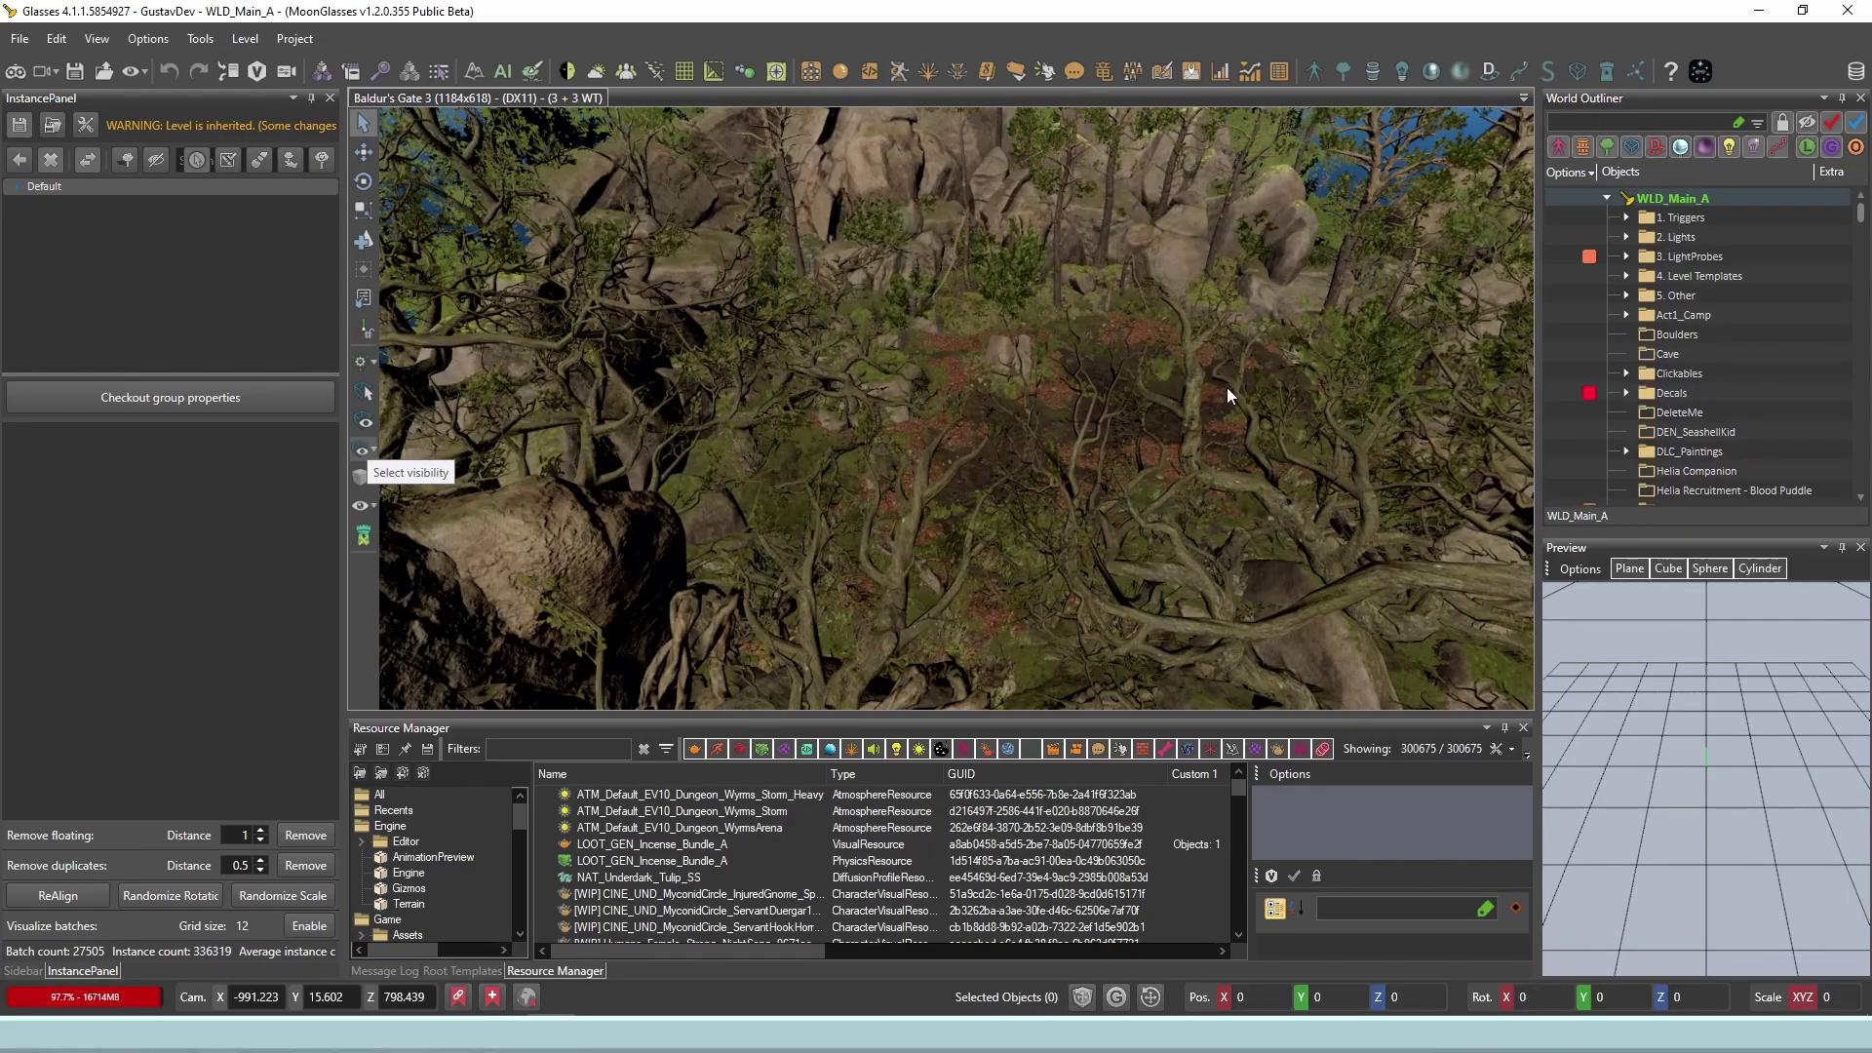
Fly through the WLD_Main_A level to examine its forest, boulders and coastal terrain.
{"action": "key", "text": "w"}
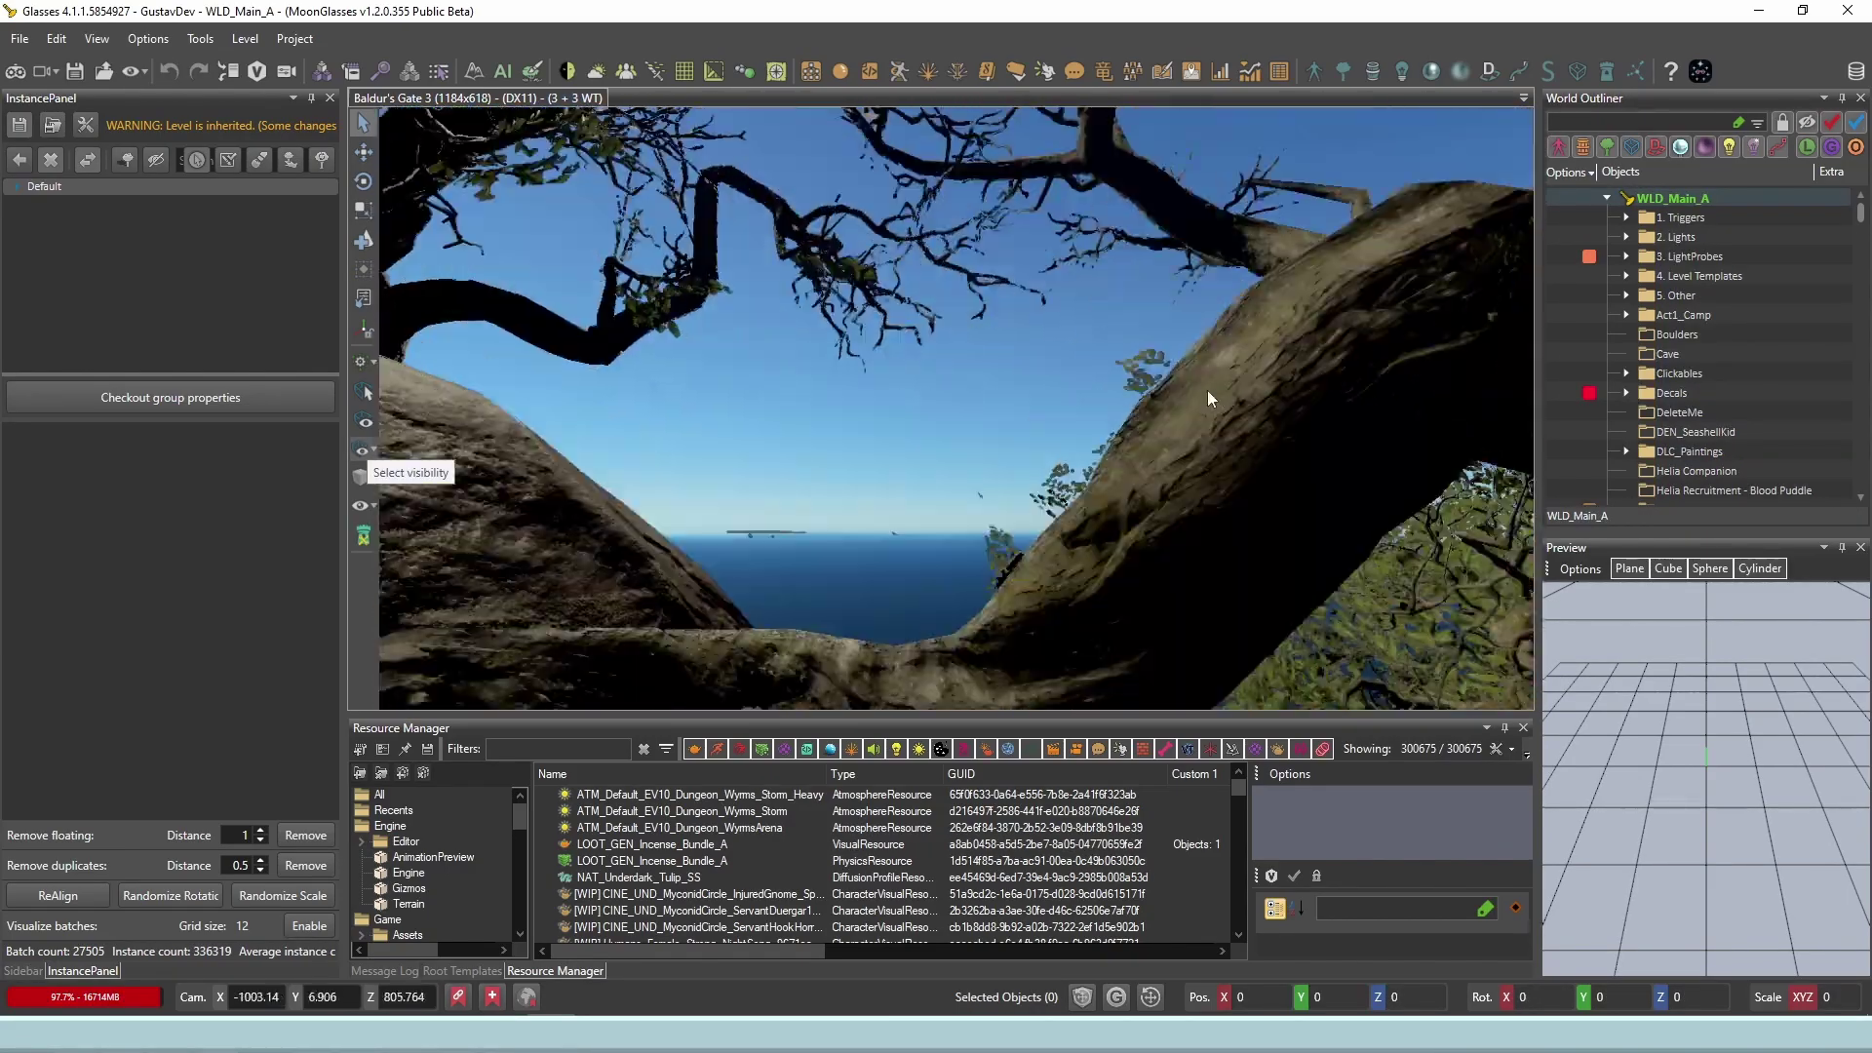
{"action": "key", "text": "w"}
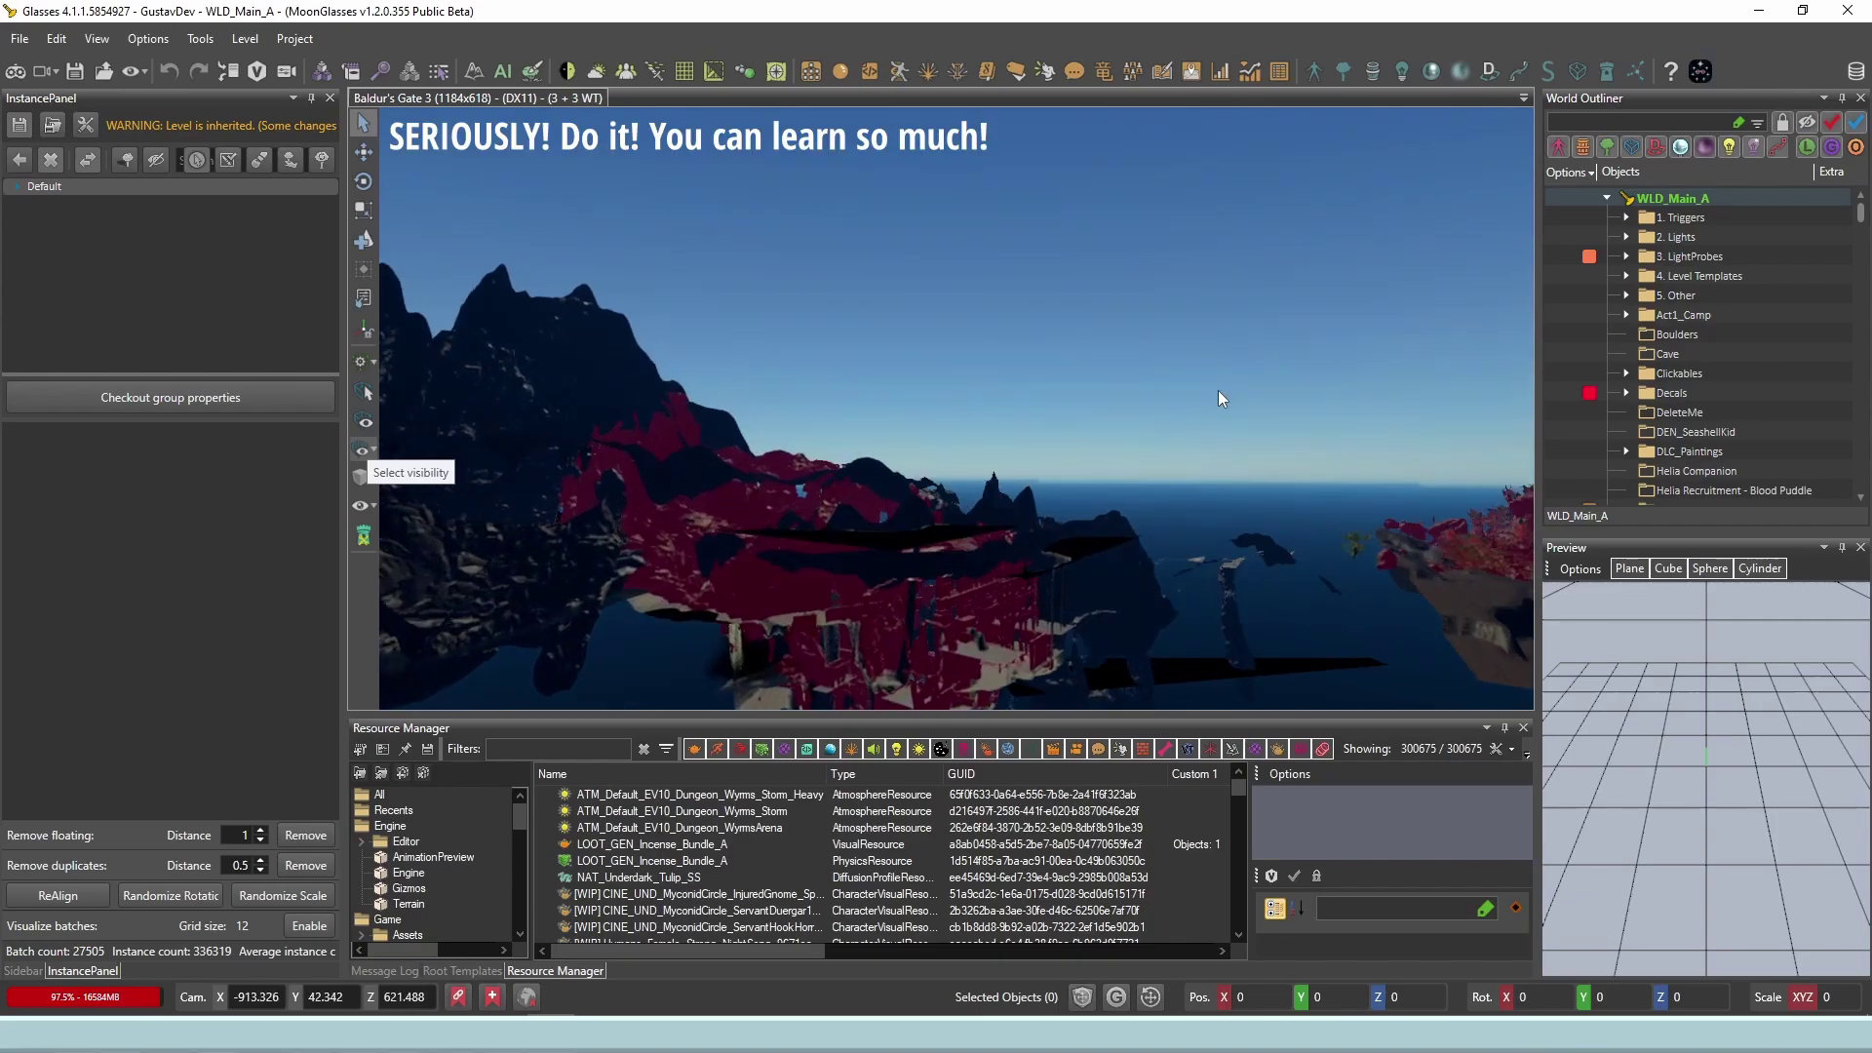